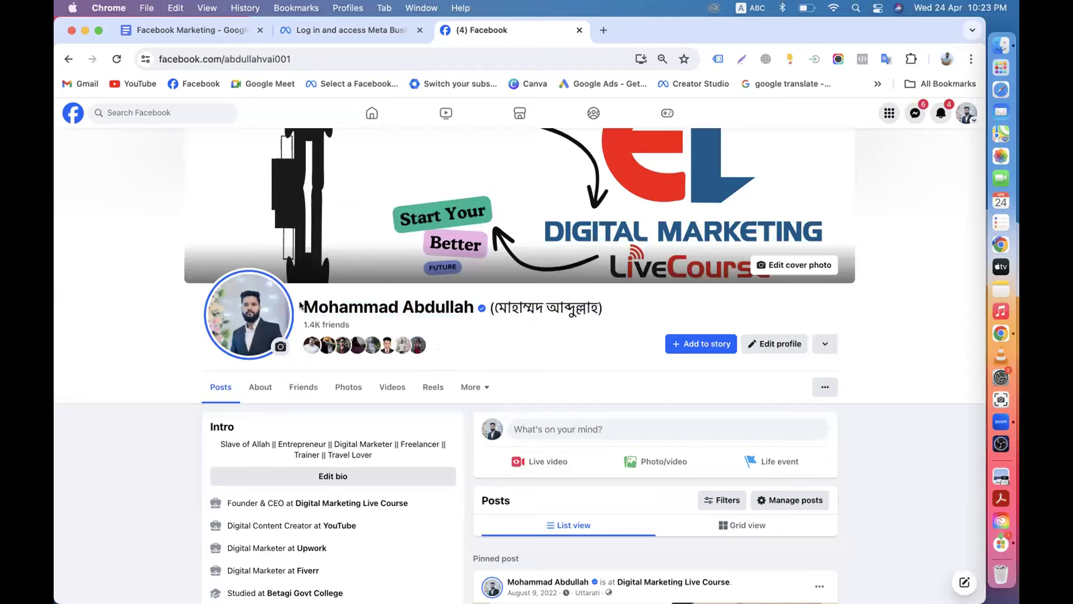
# Compare the portfolio form's Your name field against the name on the Facebook profile.
pyautogui.click(356, 33)
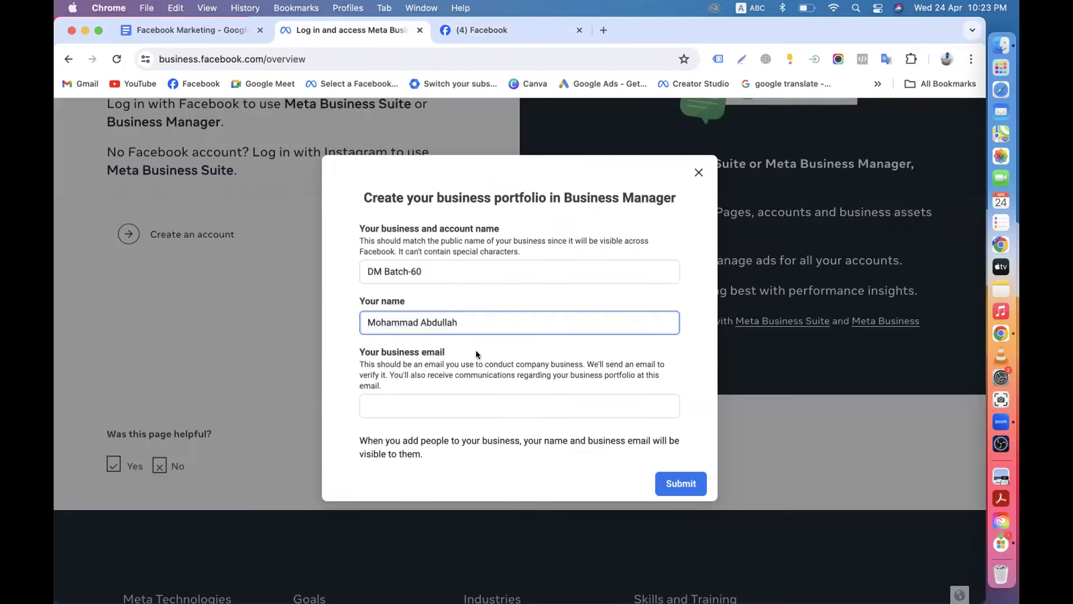
pyautogui.click(490, 26)
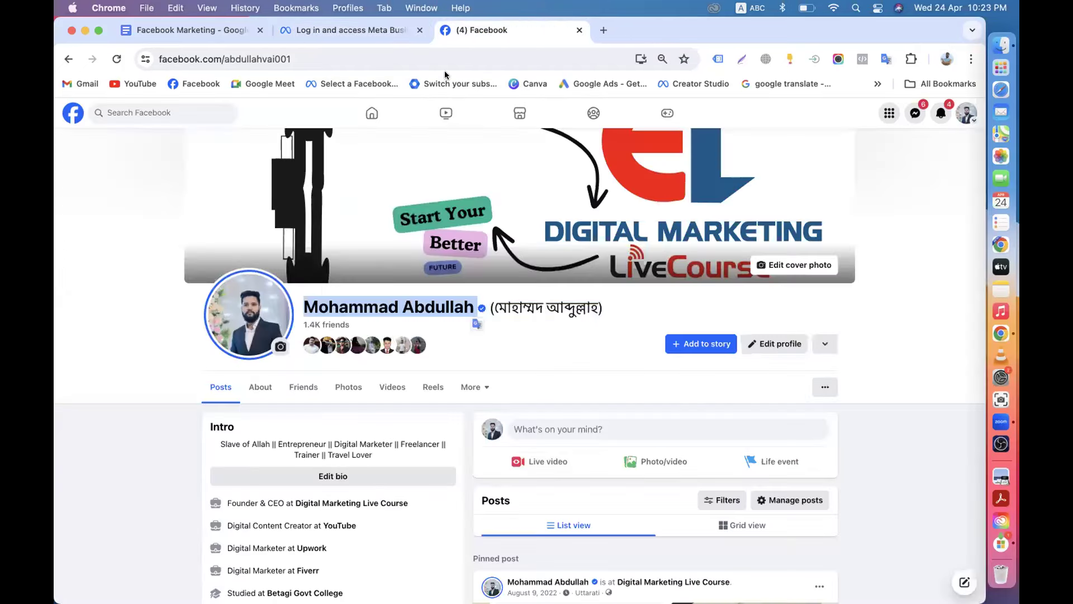
pyautogui.click(485, 349)
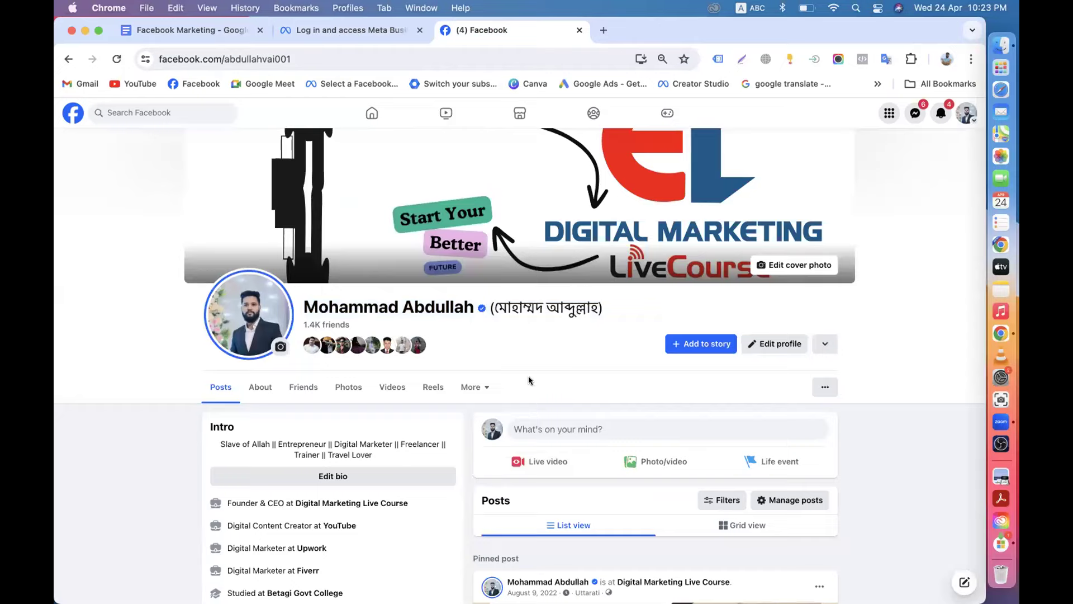
pyautogui.moveTo(294, 302); pyautogui.dragTo(478, 306)
pyautogui.moveTo(479, 308)
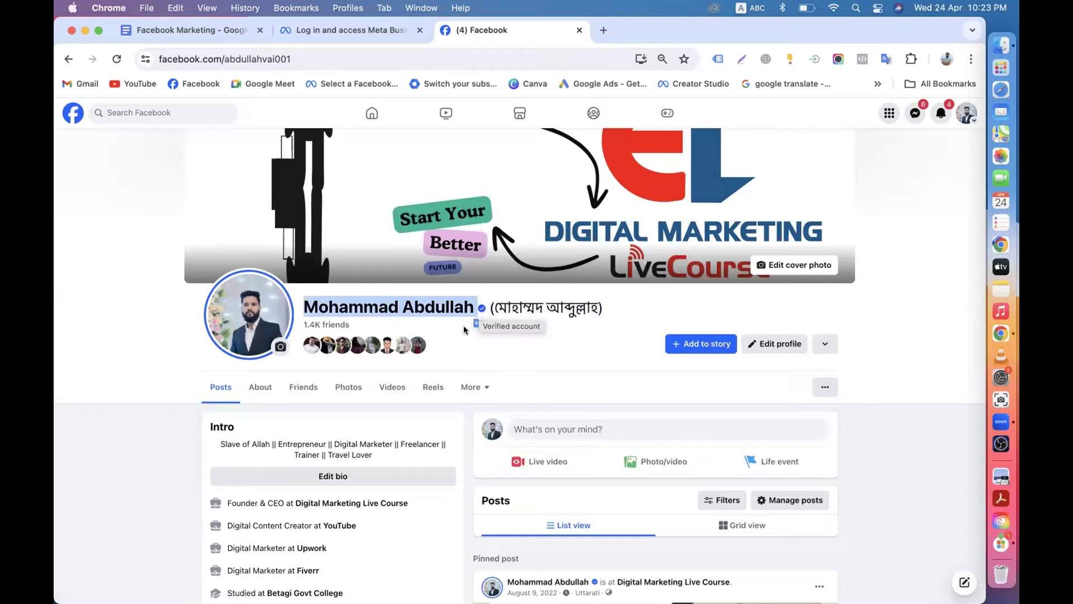
pyautogui.click(463, 330)
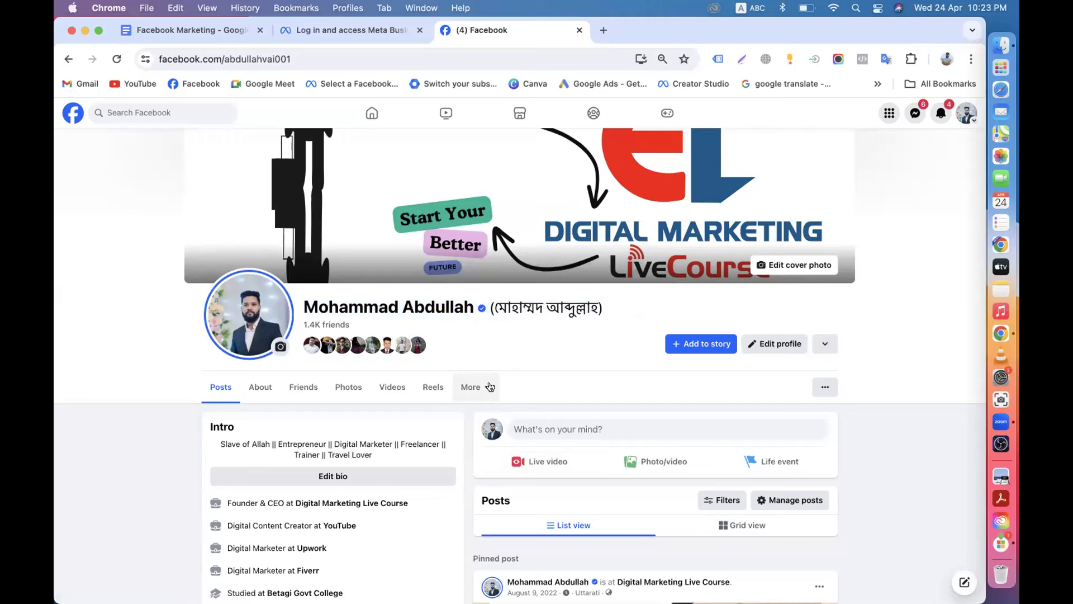
pyautogui.click(351, 30)
pyautogui.moveTo(465, 322); pyautogui.dragTo(362, 323)
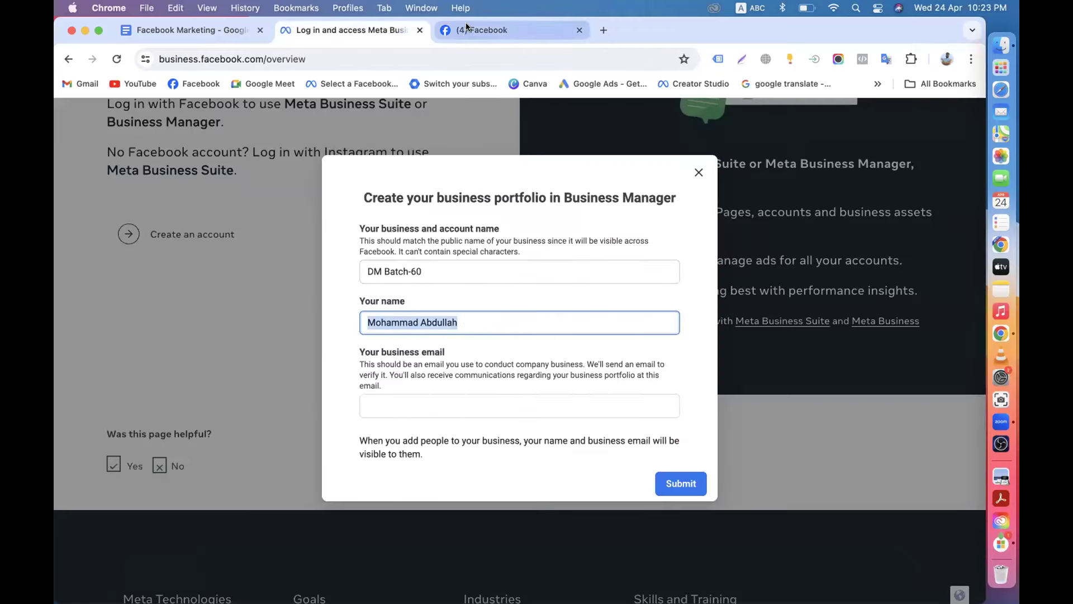
pyautogui.click(467, 28)
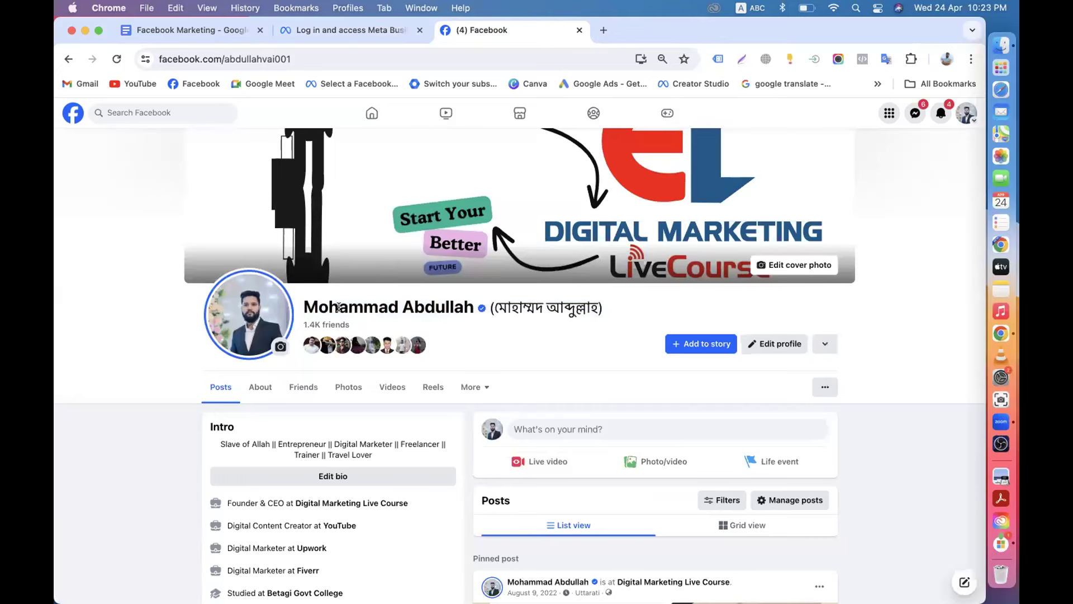
pyautogui.click(358, 30)
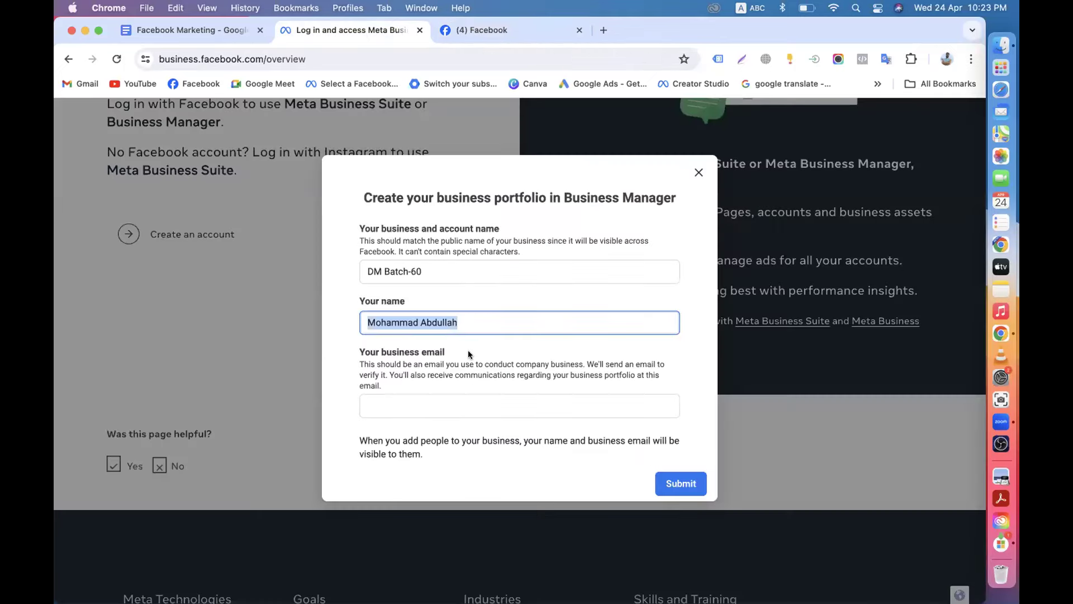
pyautogui.click(466, 317)
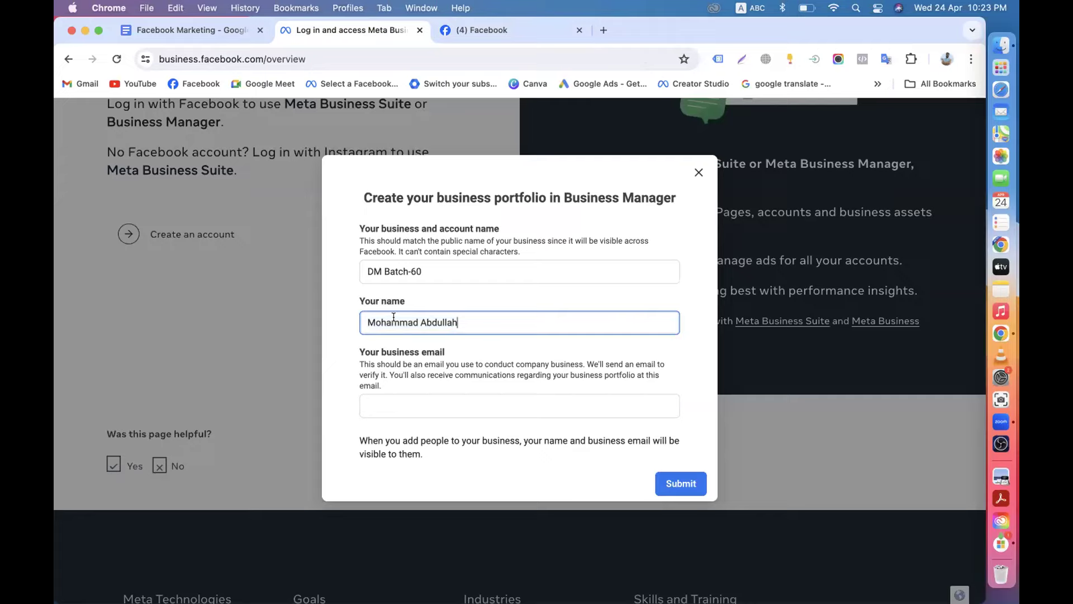
# Close the Facebook profile tab and return to the Facebook Marketing notes.
pyautogui.click(579, 30)
pyautogui.click(420, 404)
pyautogui.click(207, 39)
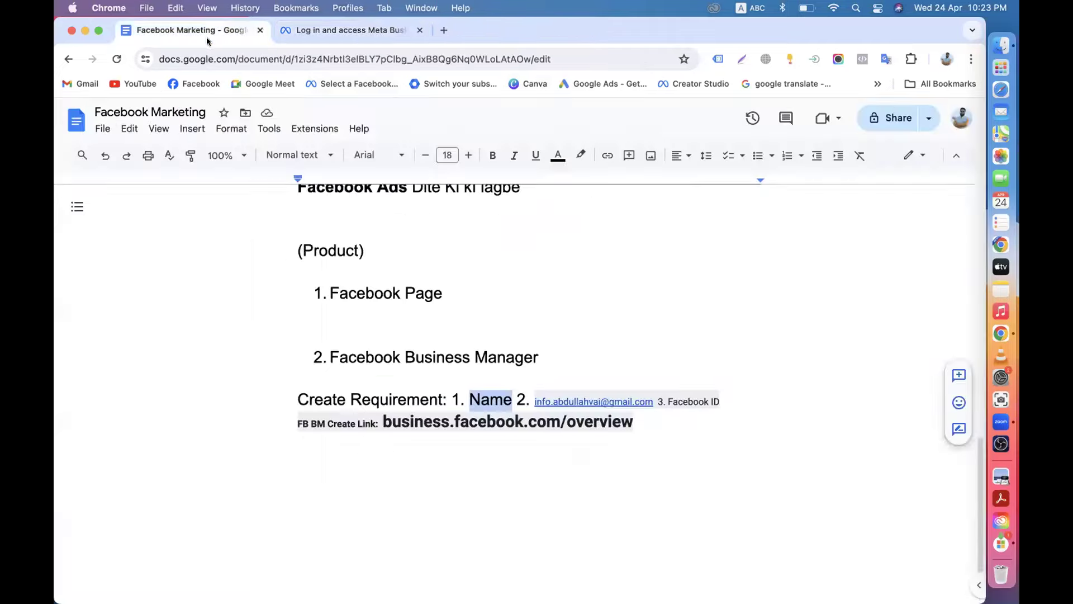
# Remove the link from the email in the Create Requirement line and copy it.
pyautogui.scroll(-2, 554, 275)
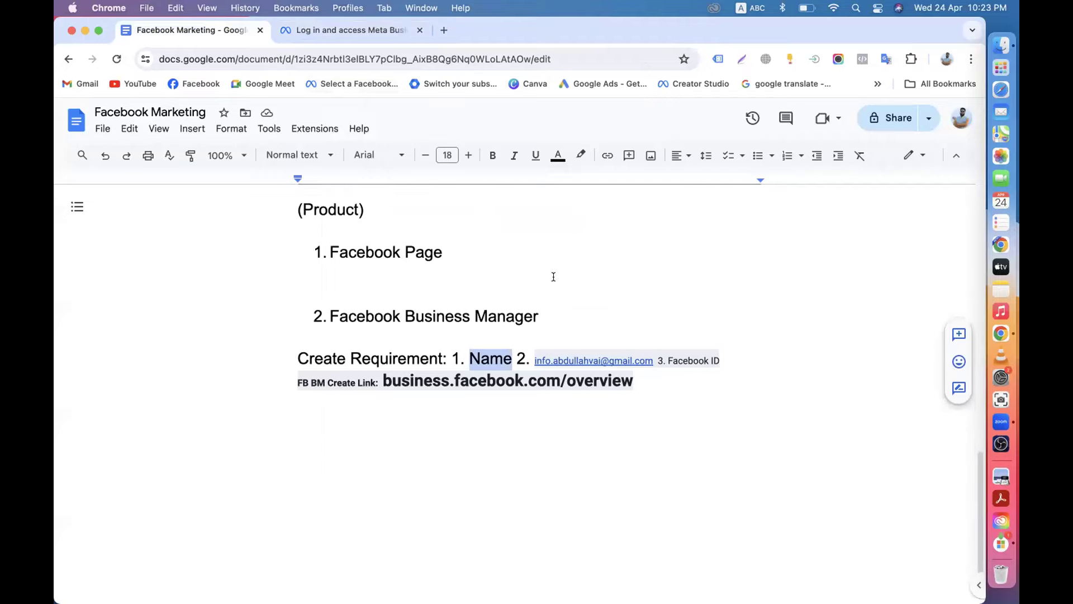
pyautogui.click(534, 360)
pyautogui.moveTo(535, 360); pyautogui.dragTo(653, 361)
pyautogui.rightClick(624, 362)
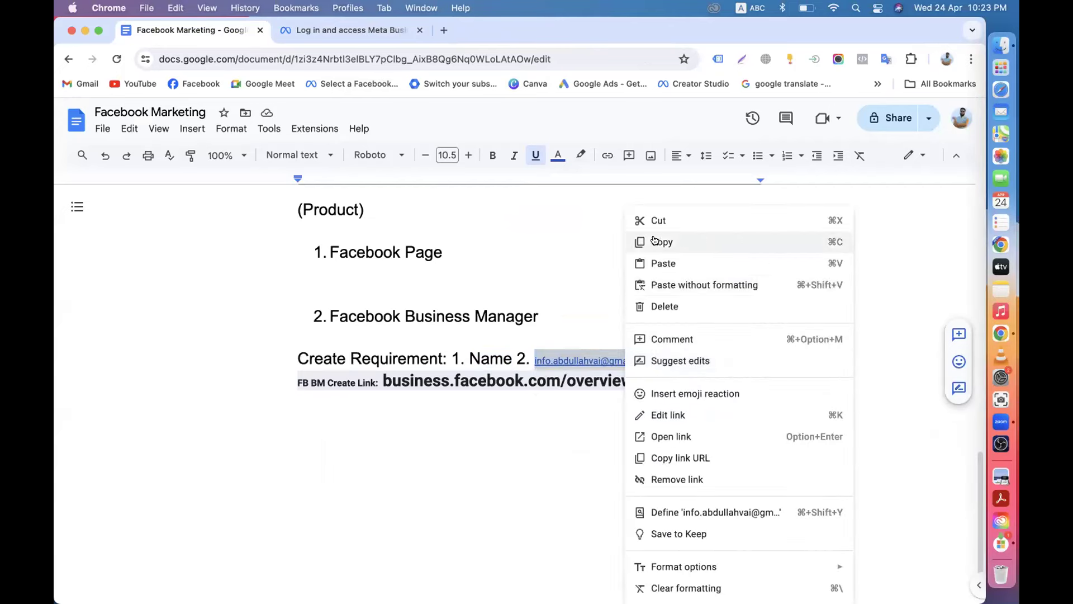
pyautogui.click(665, 480)
pyautogui.rightClick(586, 362)
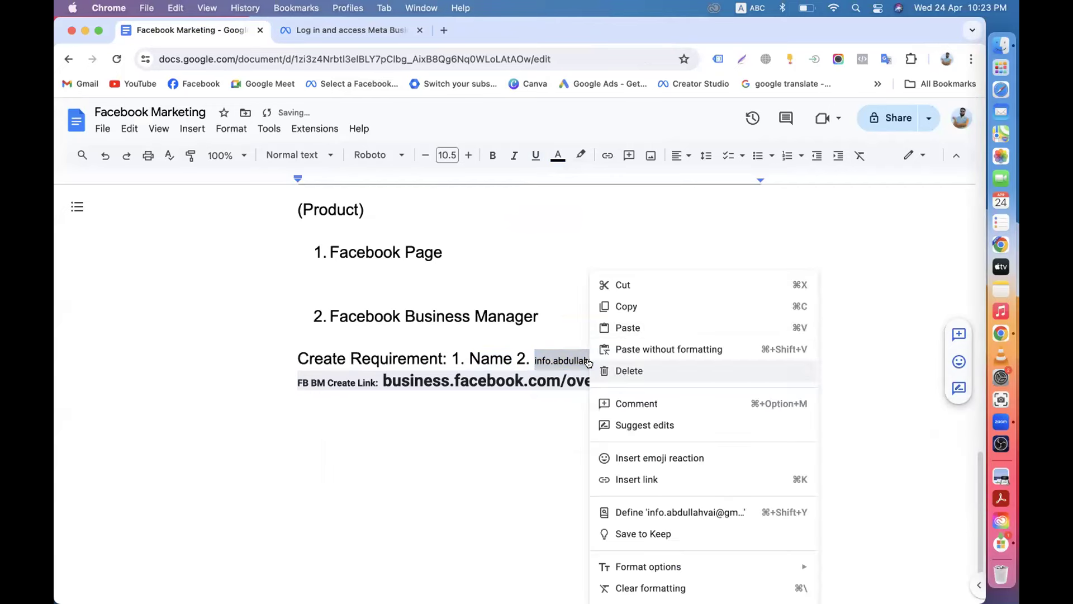
pyautogui.click(626, 304)
# Paste the copied email into the portfolio form's business email field, then return to the notes.
pyautogui.click(350, 31)
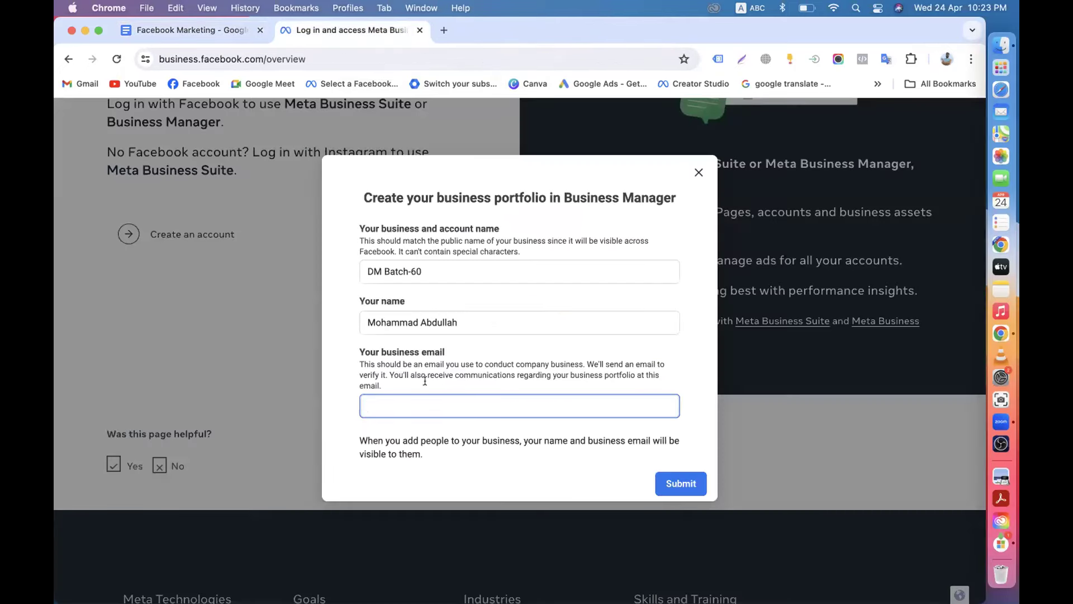
pyautogui.press('super+v')
pyautogui.scroll(-5, 559, 447)
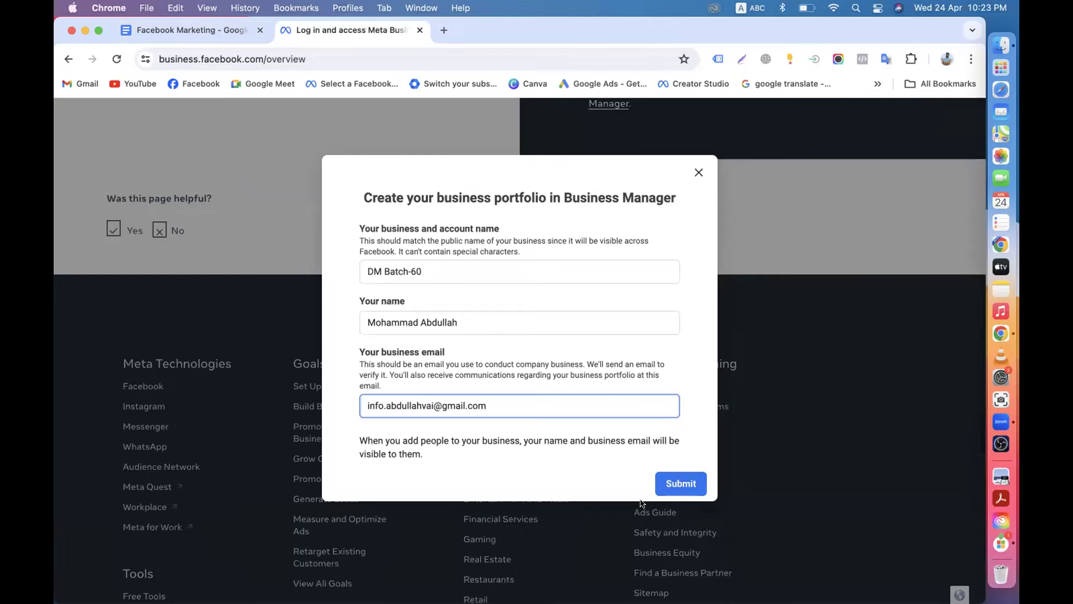
pyautogui.click(592, 445)
pyautogui.scroll(5, 592, 445)
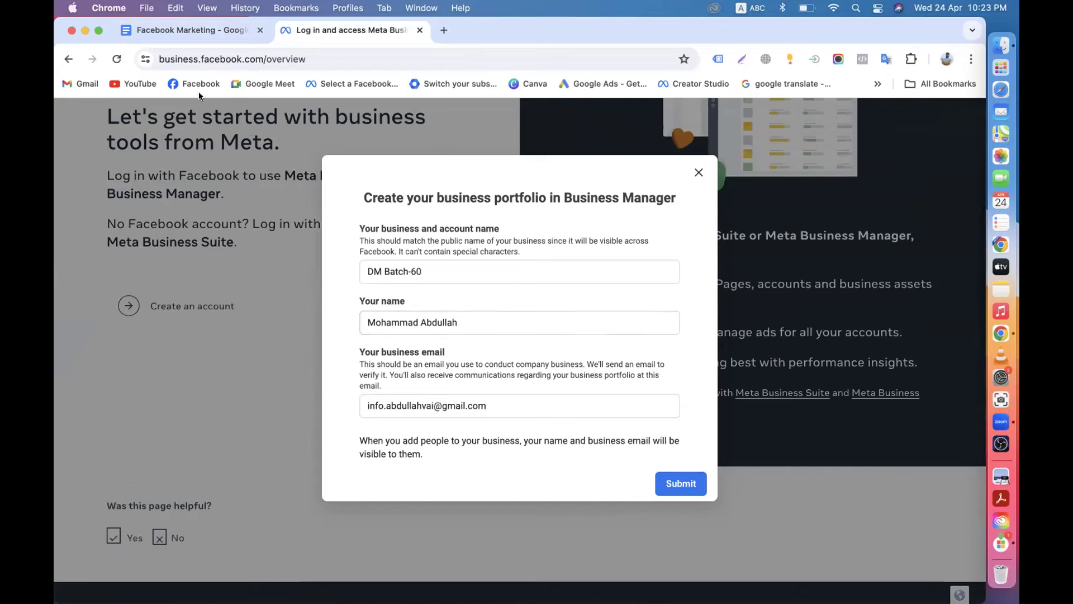
pyautogui.click(184, 34)
pyautogui.moveTo(328, 315); pyautogui.dragTo(554, 313)
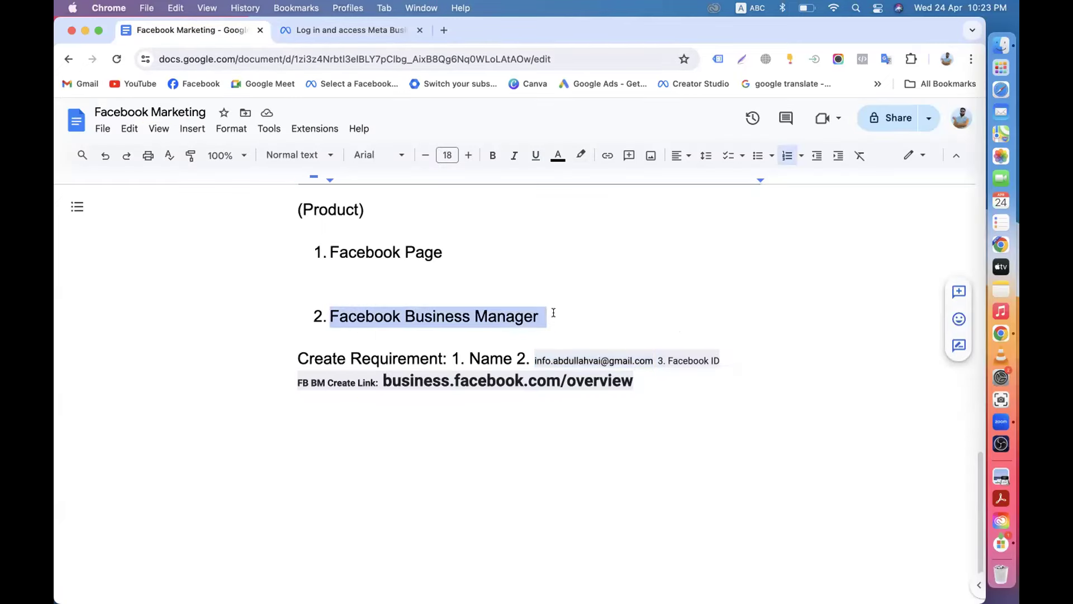
# Check the notes against the form's Your business and account name label.
pyautogui.scroll(5, 451, 294)
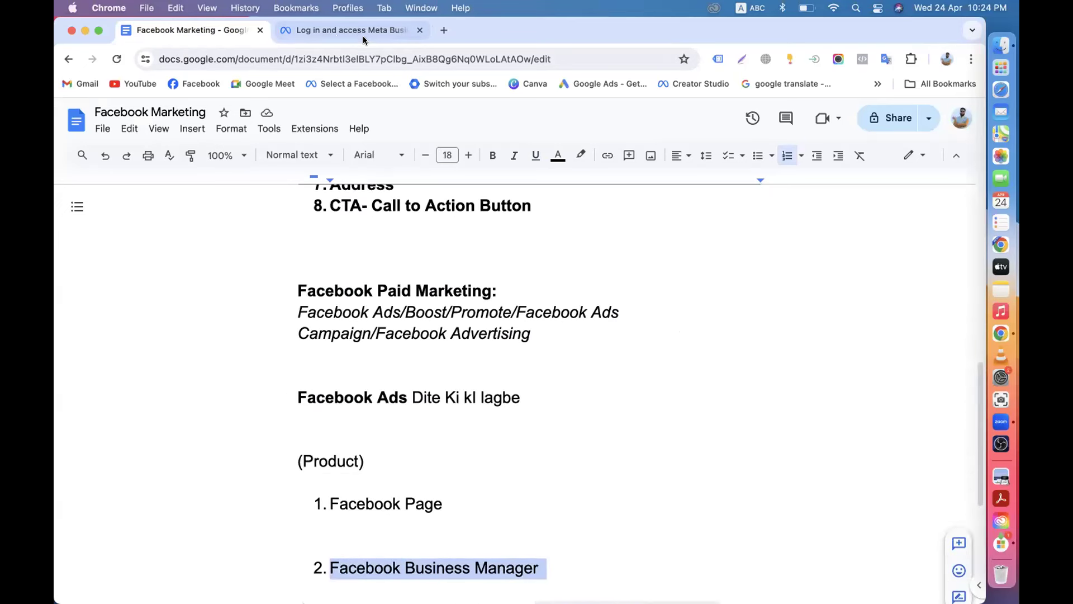
pyautogui.click(351, 33)
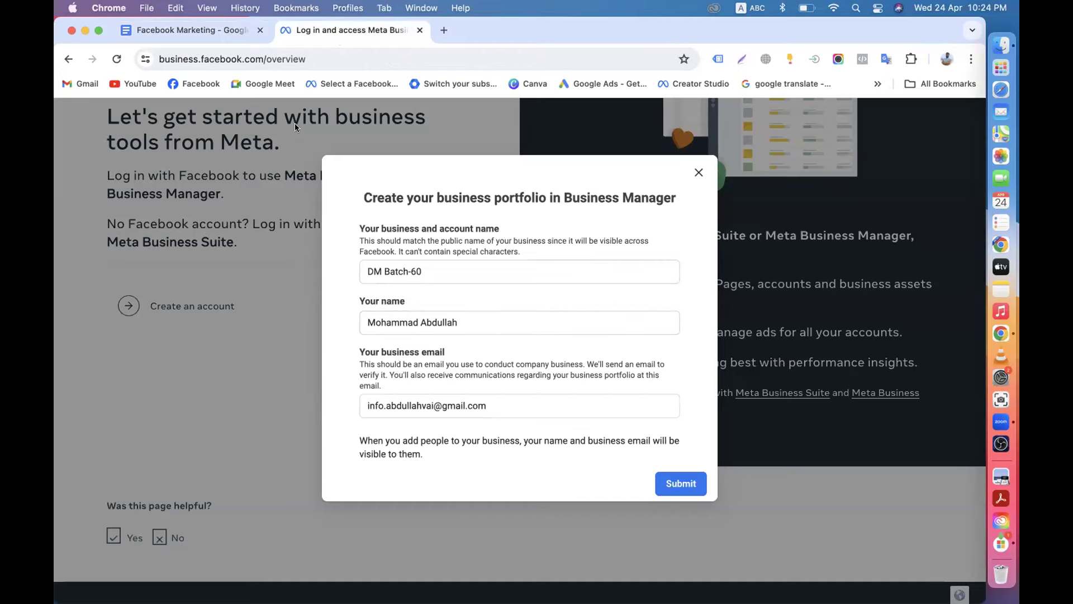
pyautogui.click(211, 36)
pyautogui.scroll(10, 313, 267)
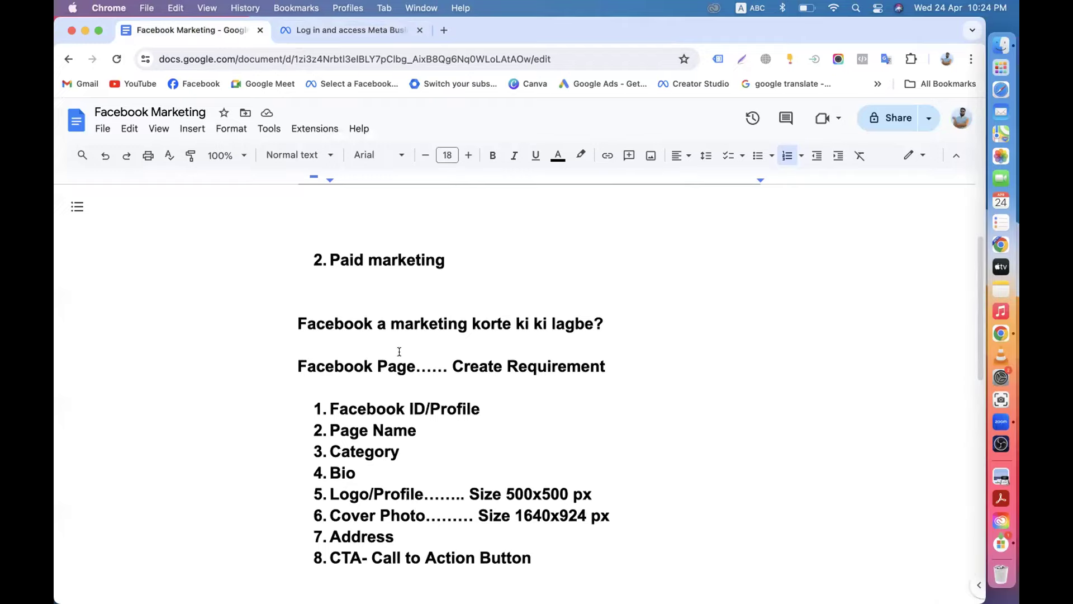
pyautogui.click(310, 39)
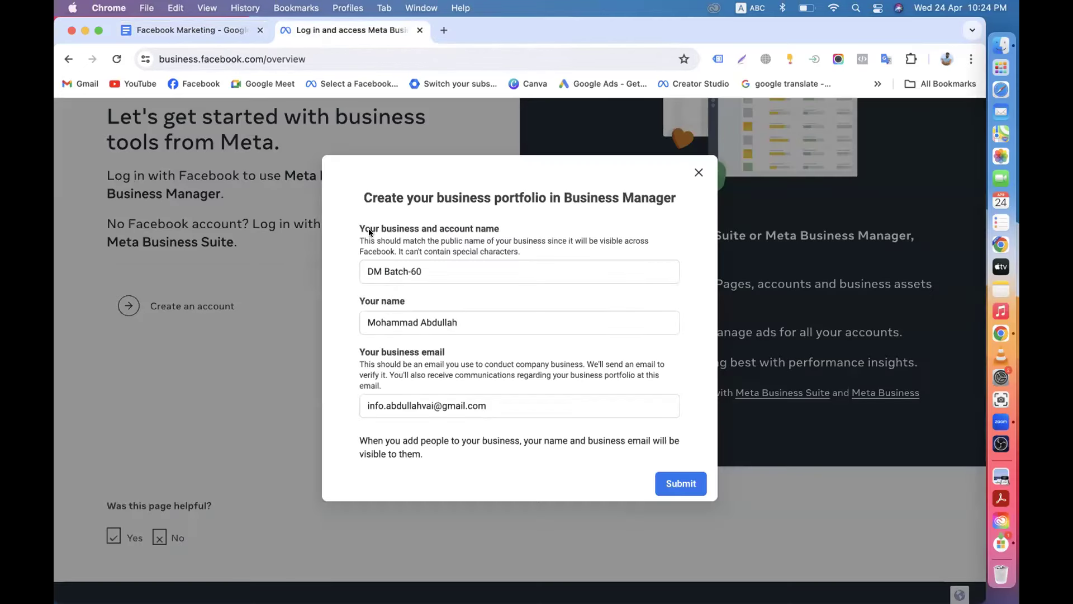
pyautogui.moveTo(358, 226); pyautogui.dragTo(513, 227)
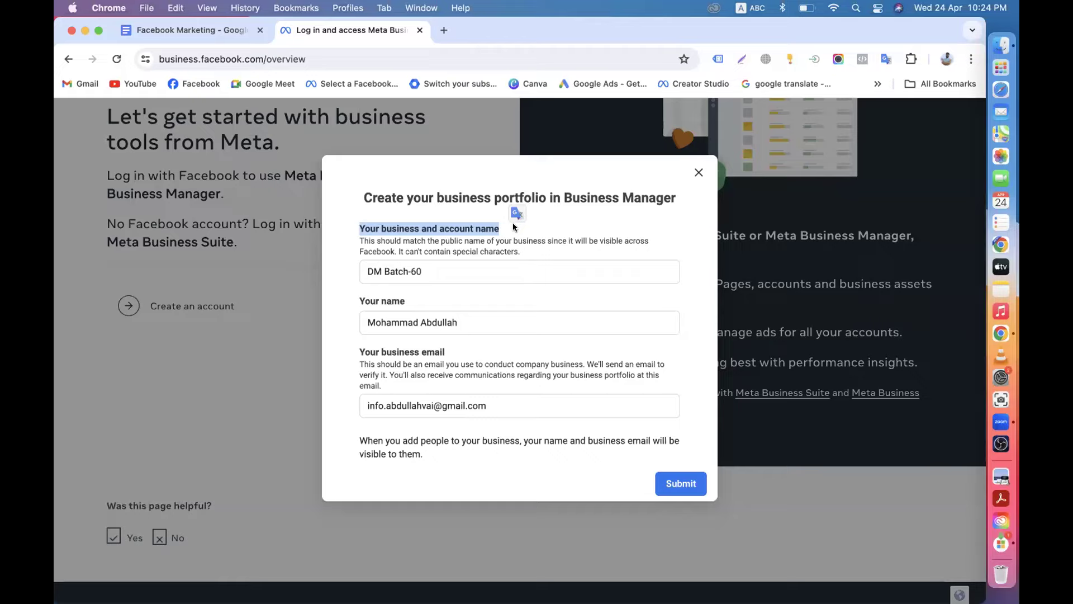
pyautogui.click(347, 244)
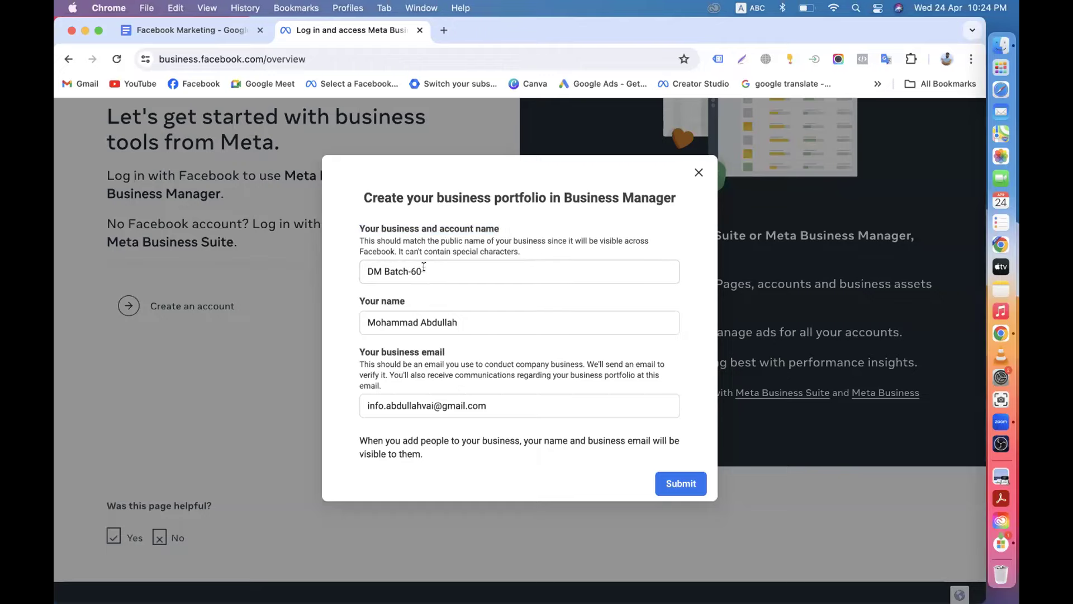
# Review the Facebook Page requirement in the notes and load facebook.com in a new tab.
pyautogui.click(216, 28)
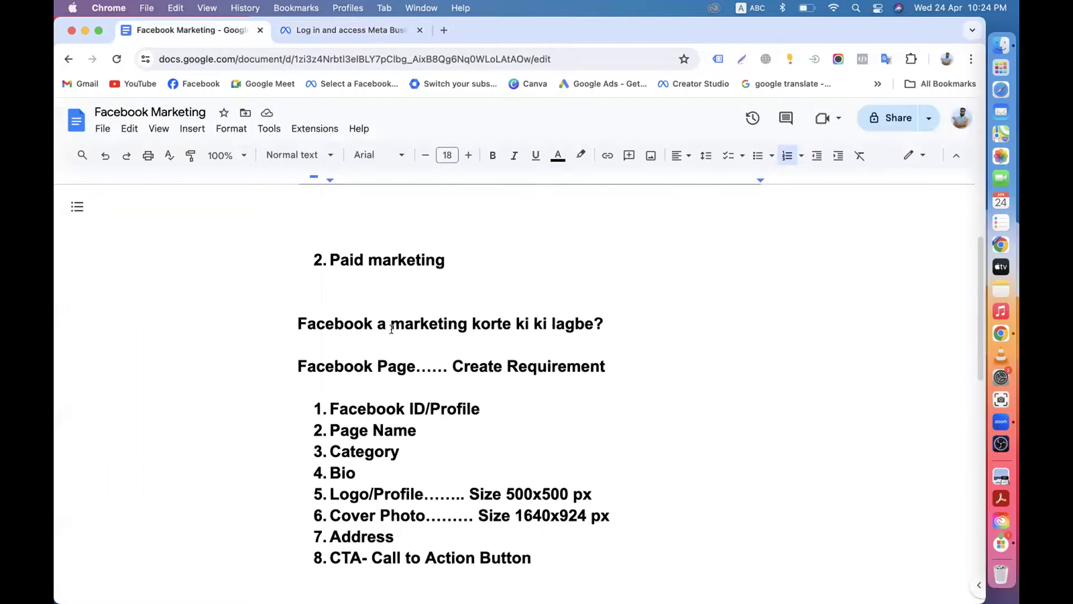
pyautogui.scroll(-3, 411, 358)
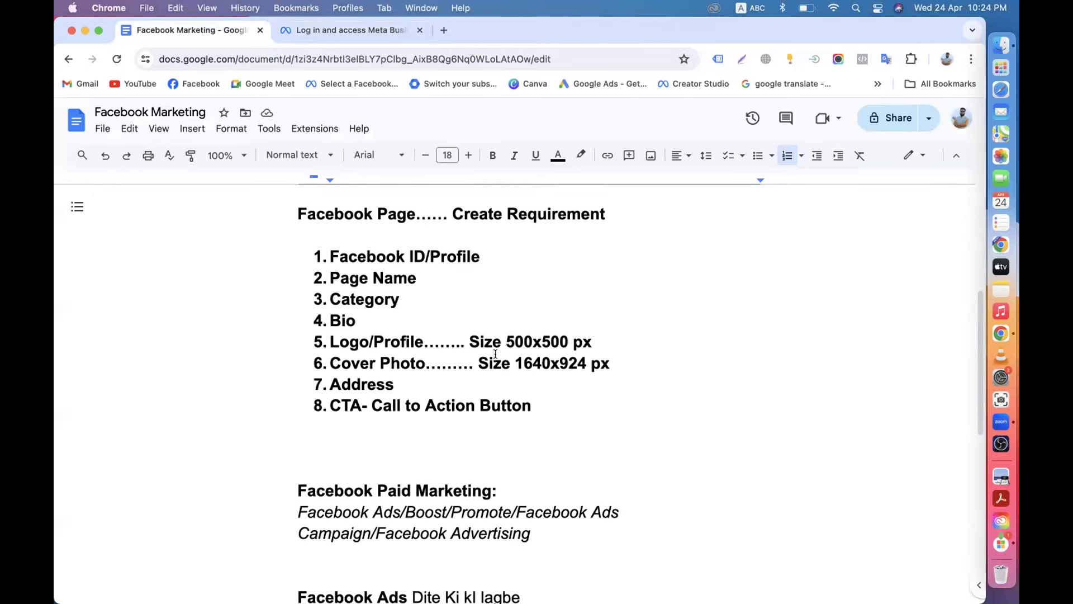
pyautogui.scroll(-3, 495, 353)
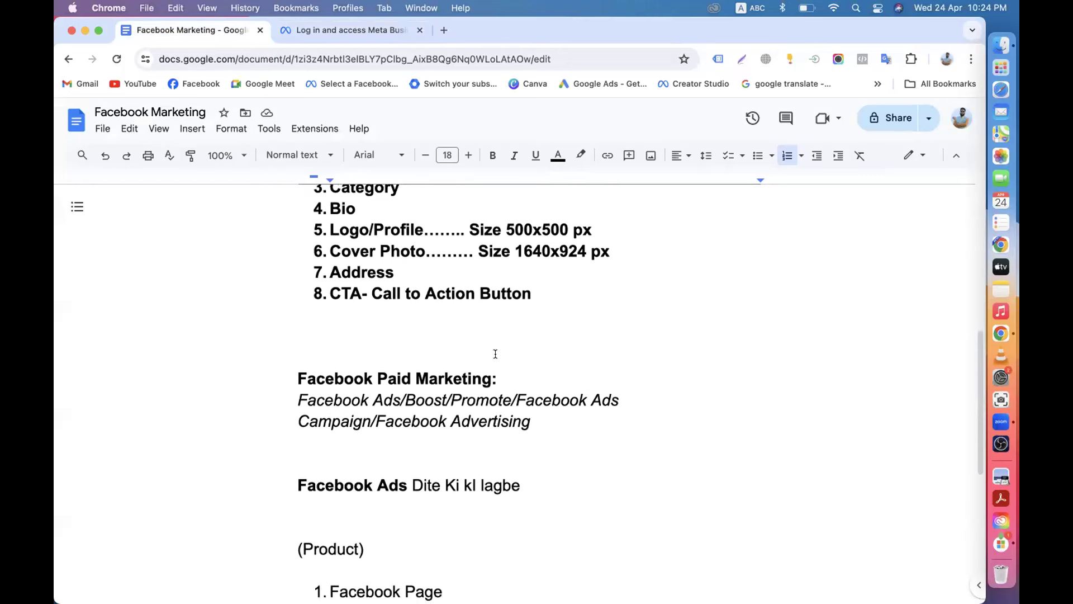
pyautogui.click(324, 37)
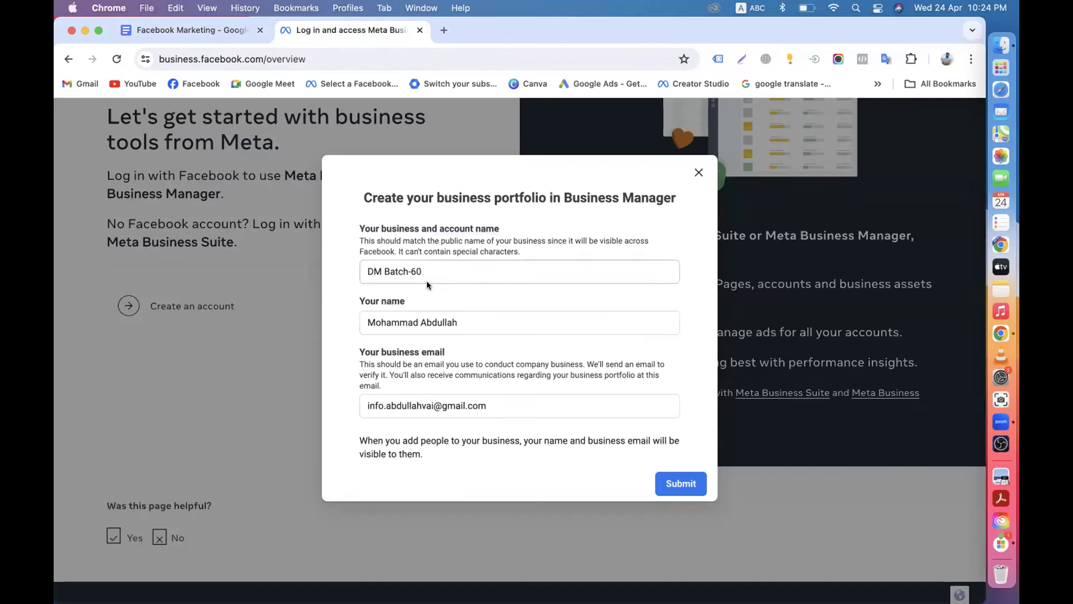
pyautogui.click(190, 30)
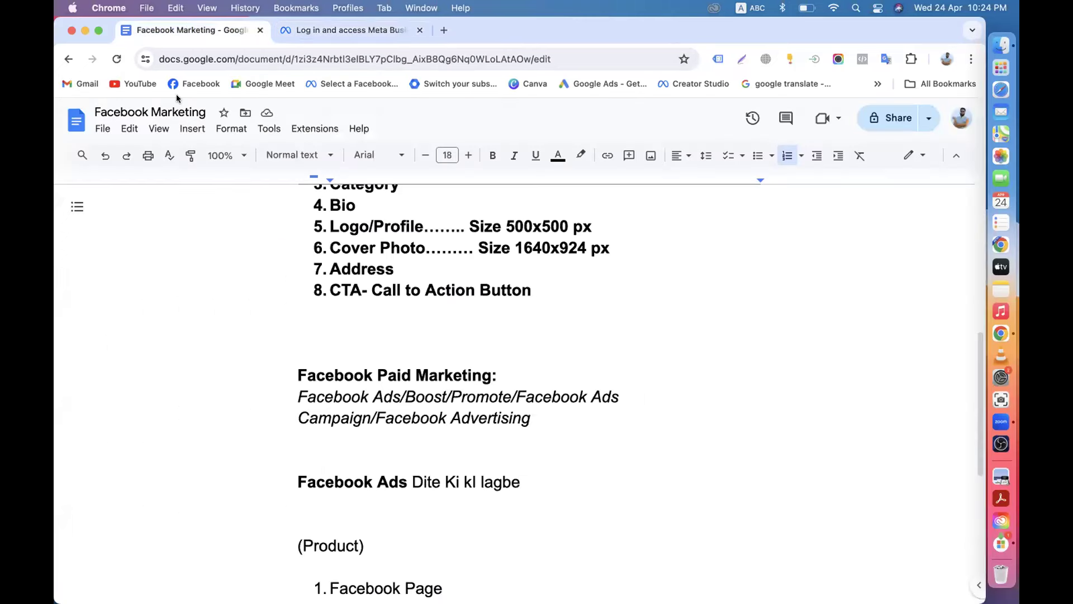
pyautogui.scroll(-2, 357, 303)
pyautogui.scroll(6, 357, 303)
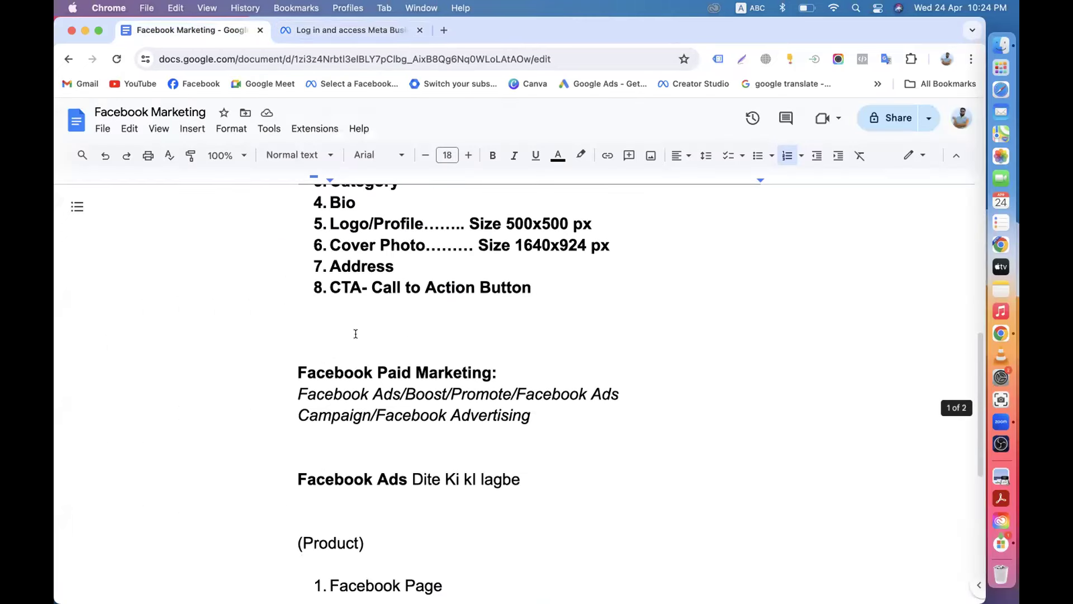
pyautogui.moveTo(298, 291); pyautogui.dragTo(411, 294)
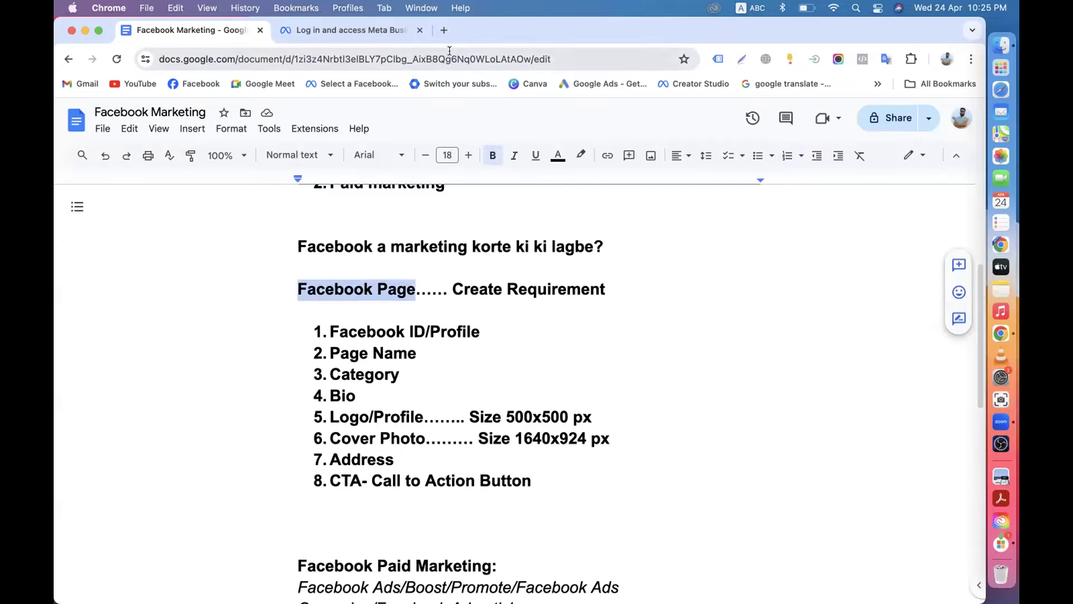
pyautogui.click(444, 29)
pyautogui.click(192, 89)
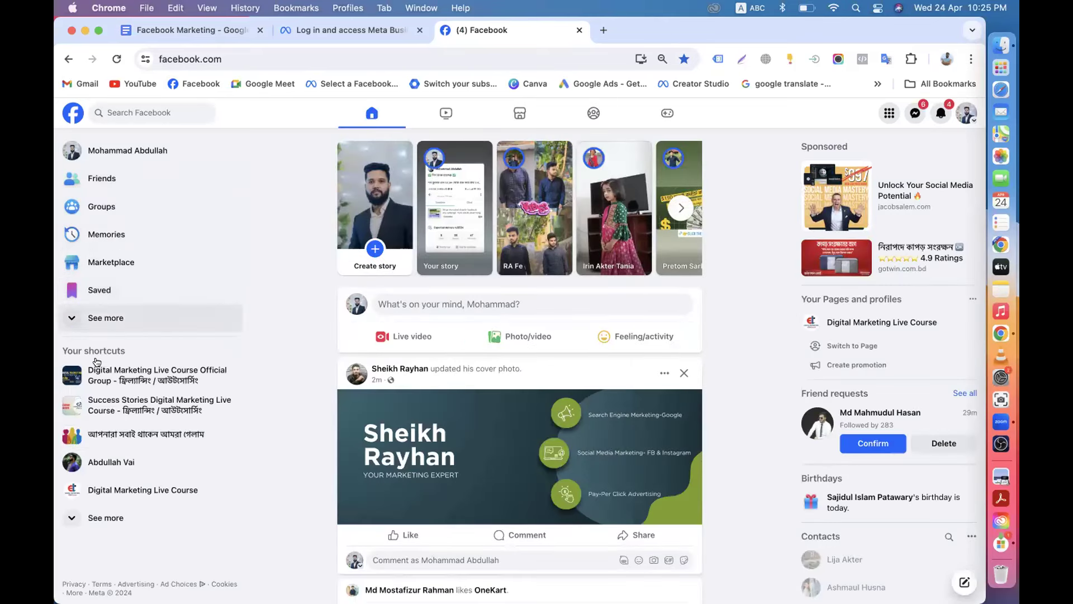
# Expand the Facebook sidebar shortcuts and open the list of Pages you manage.
pyautogui.scroll(-2, 91, 510)
pyautogui.click(94, 513)
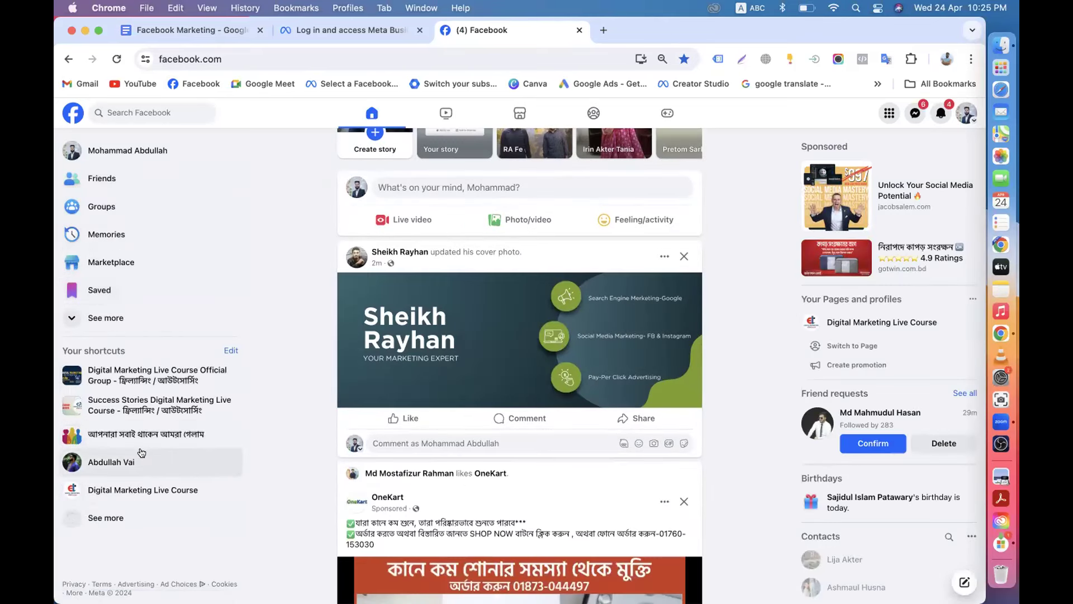
pyautogui.click(123, 316)
pyautogui.scroll(-2, 161, 349)
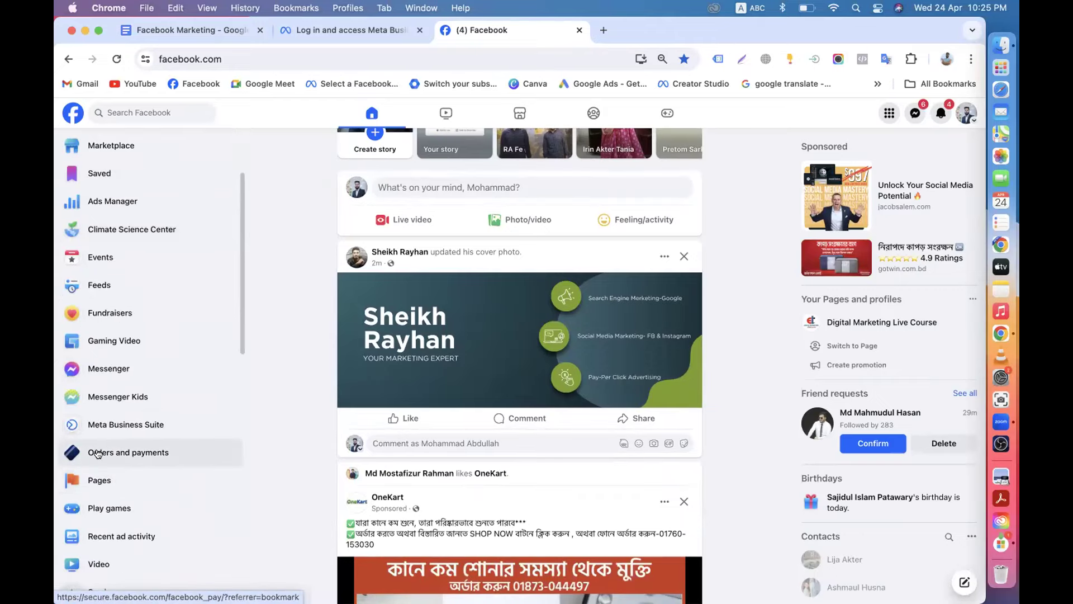
pyautogui.click(99, 482)
pyautogui.scroll(-10, 565, 343)
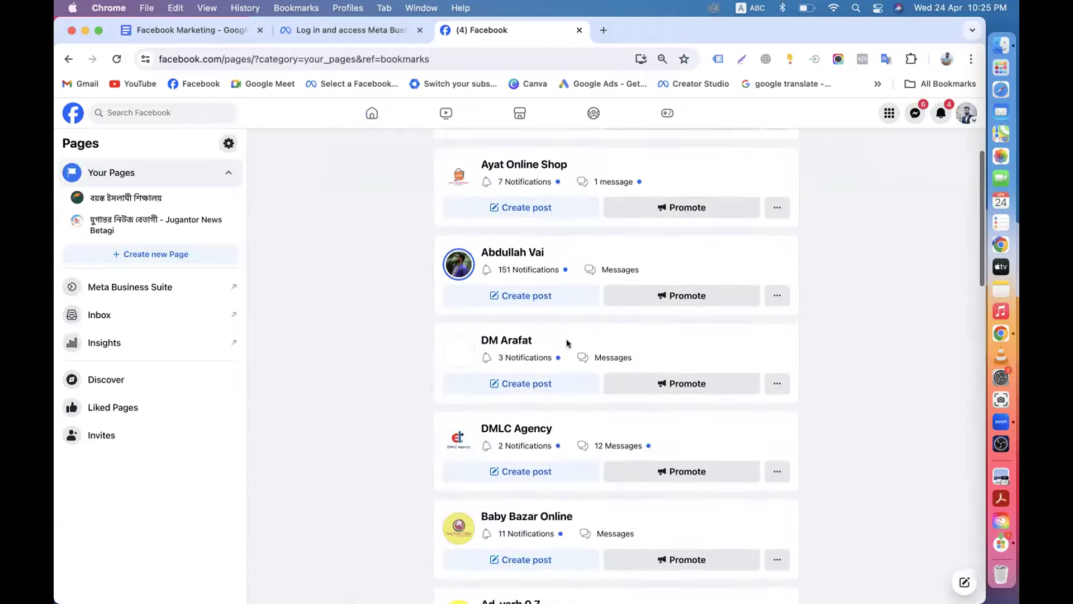
pyautogui.scroll(-5, 572, 379)
pyautogui.scroll(15, 572, 379)
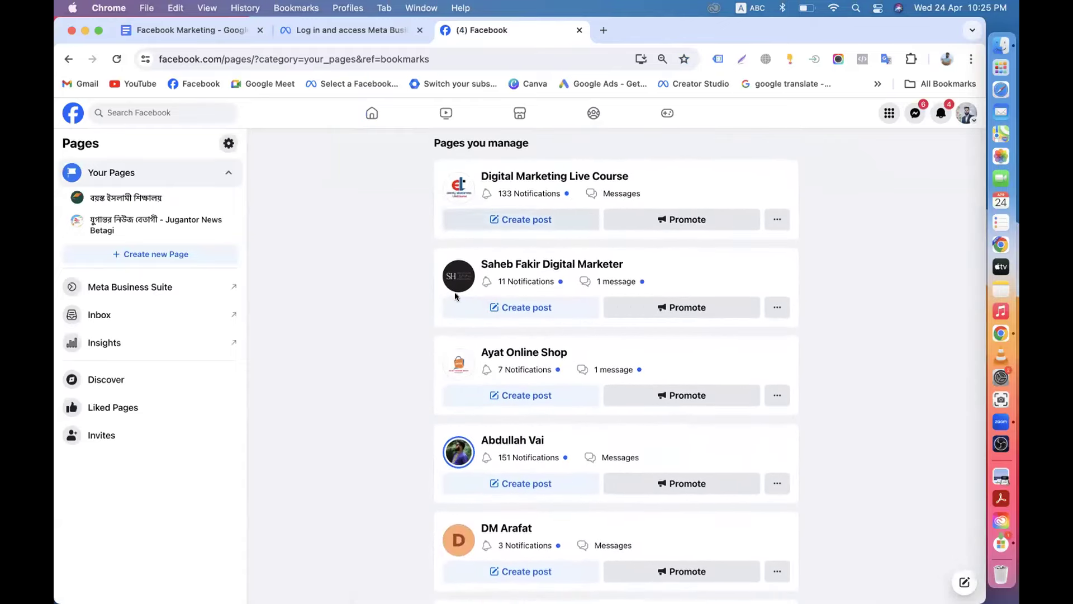
pyautogui.scroll(-3, 526, 369)
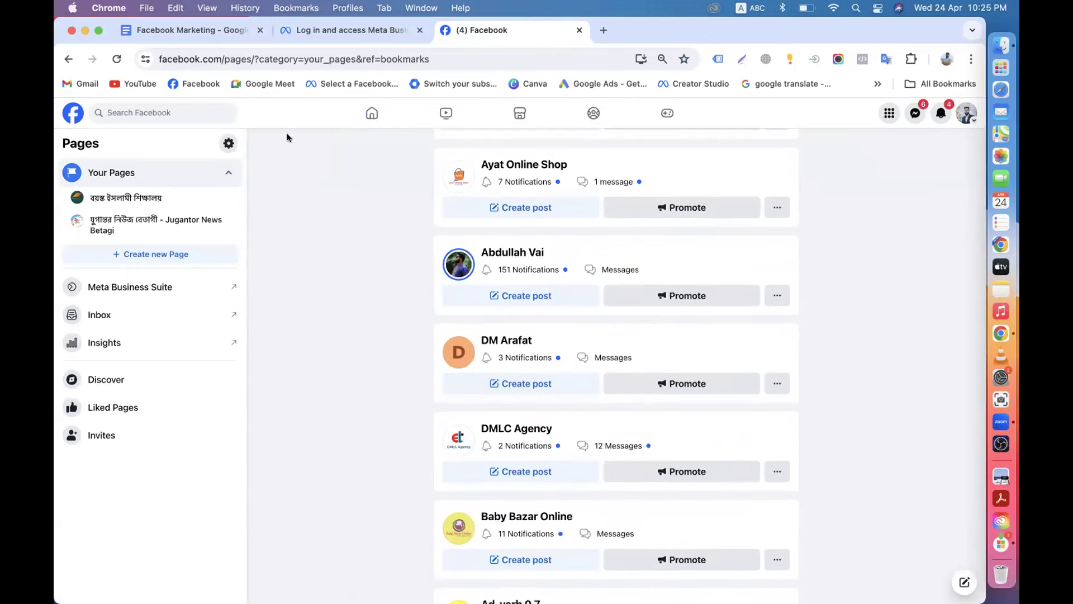
# Scroll through the managed Pages, checking them against the portfolio form.
pyautogui.click(315, 32)
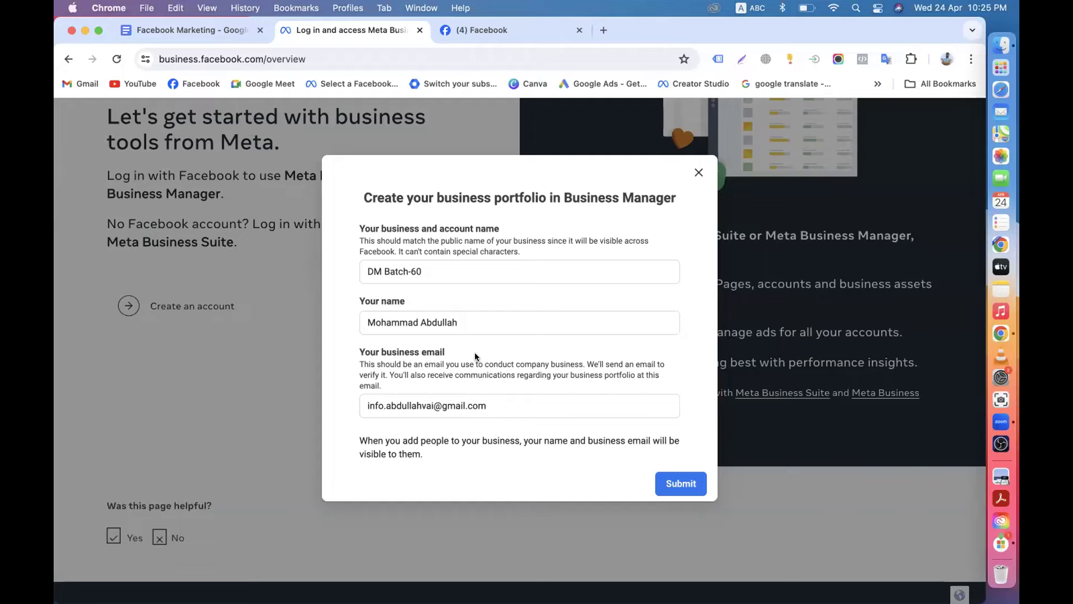
pyautogui.click(481, 26)
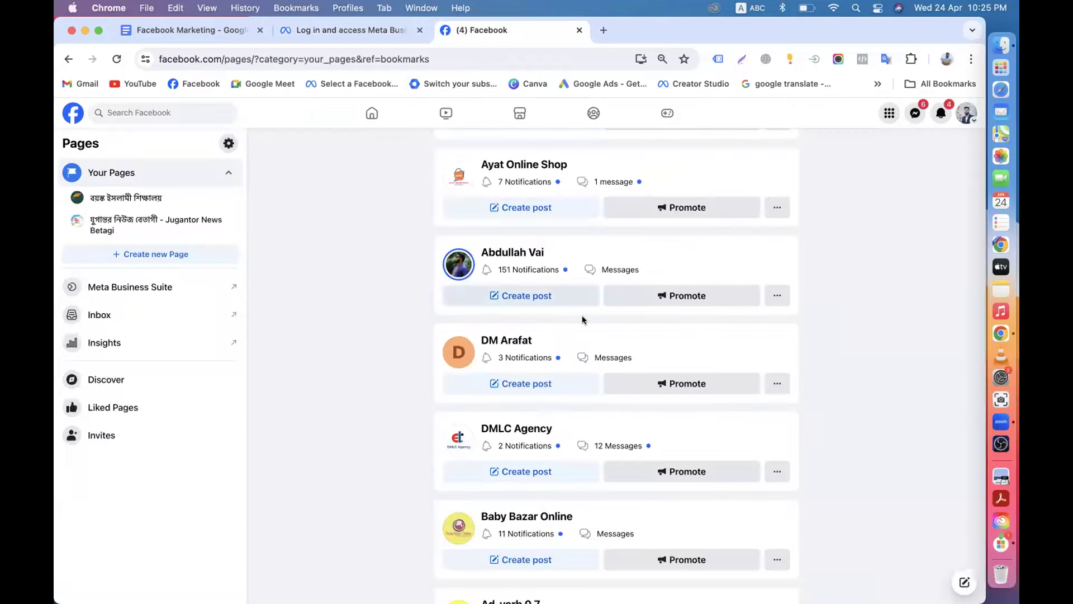
pyautogui.scroll(-5, 584, 383)
pyautogui.scroll(-5, 584, 382)
pyautogui.scroll(15, 582, 386)
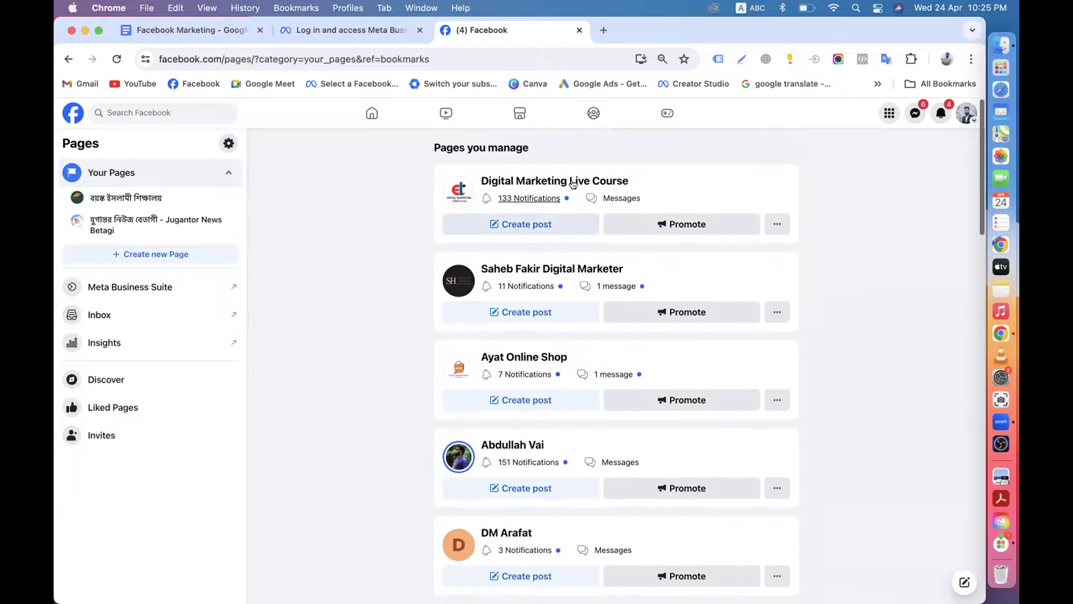
pyautogui.scroll(-15, 559, 372)
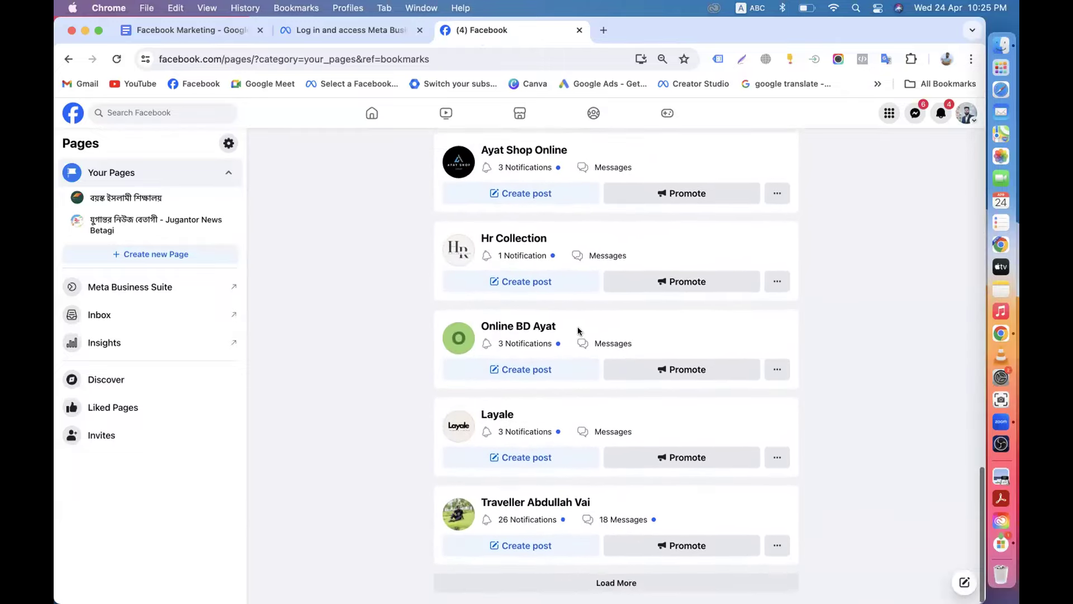
pyautogui.scroll(8, 577, 335)
pyautogui.scroll(5, 566, 354)
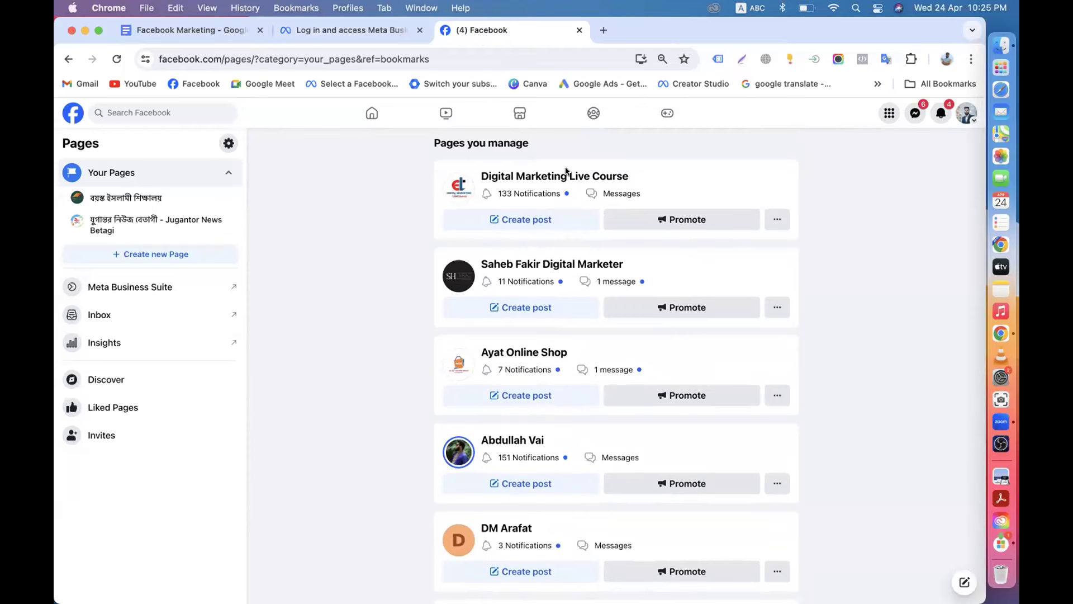
pyautogui.click(330, 30)
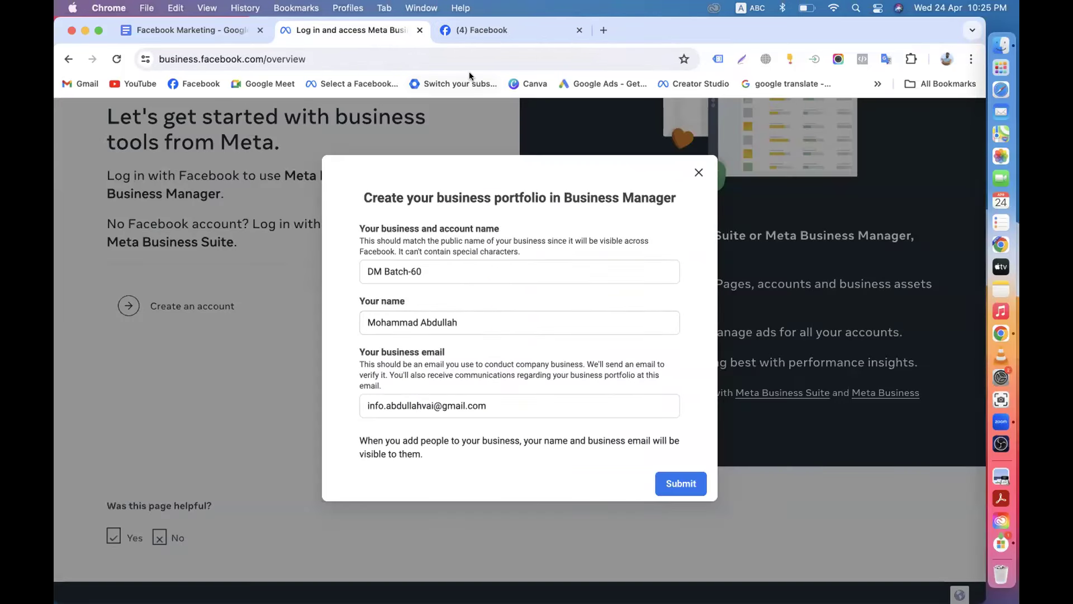
pyautogui.click(471, 33)
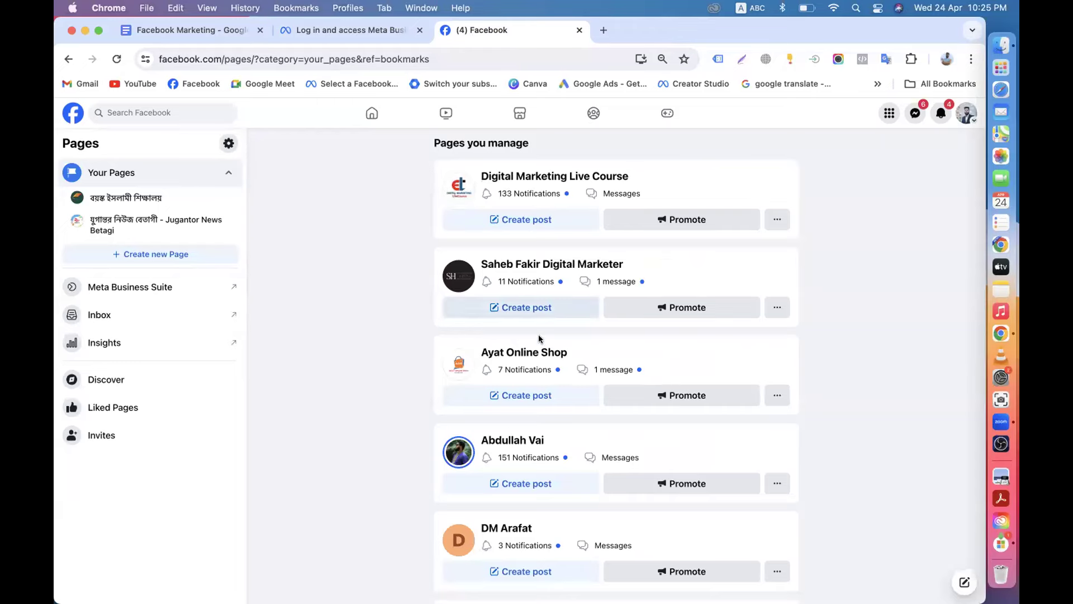
pyautogui.scroll(-3, 577, 362)
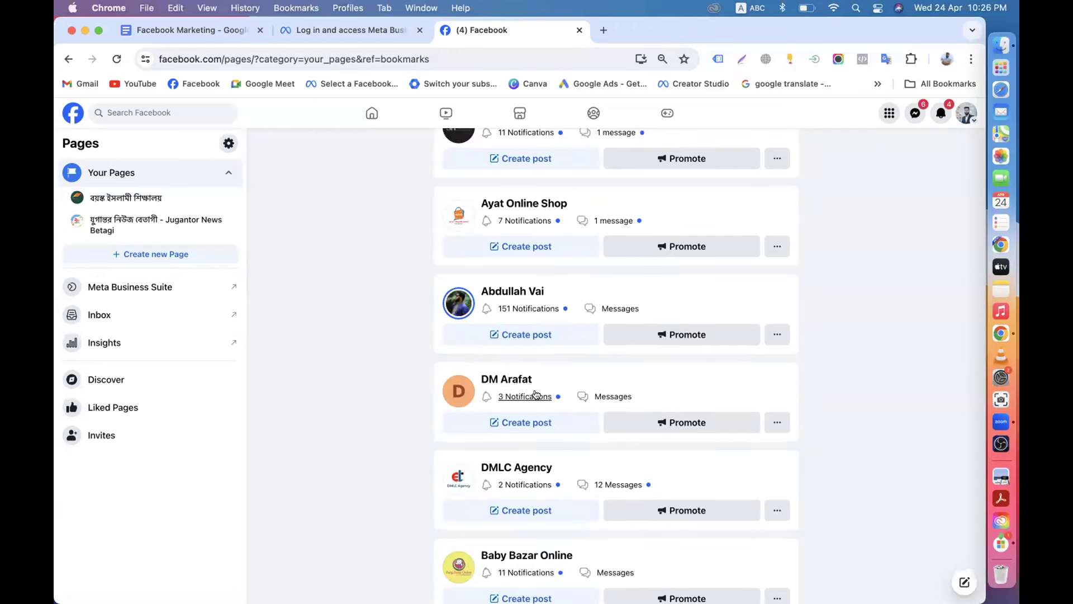
pyautogui.scroll(-3, 503, 368)
pyautogui.scroll(-6, 528, 368)
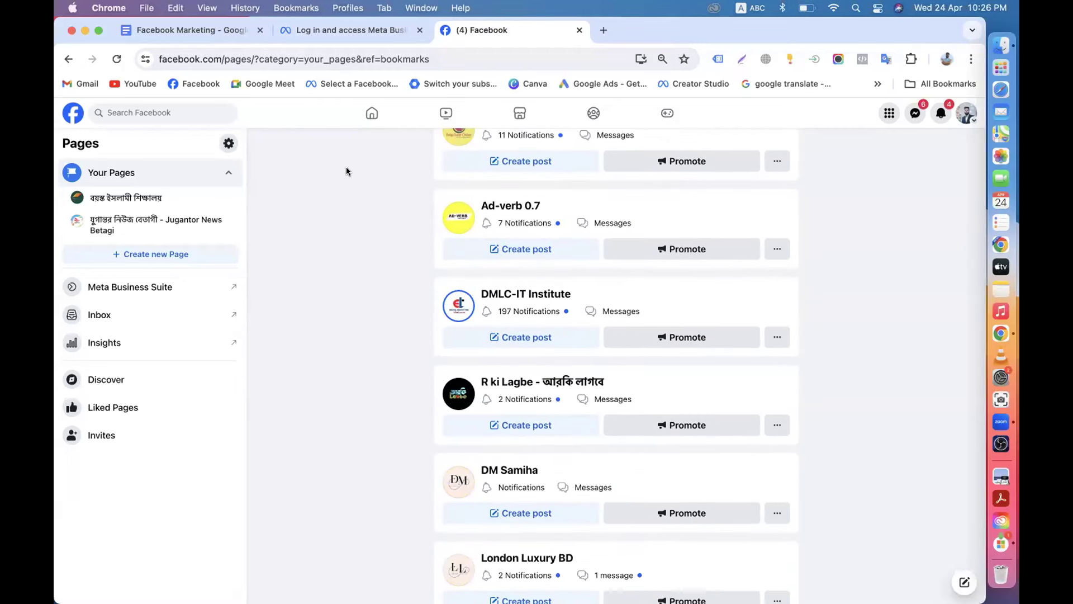
# Close the Facebook tab, leaving the DM Batch-60 portfolio form showing.
pyautogui.click(336, 34)
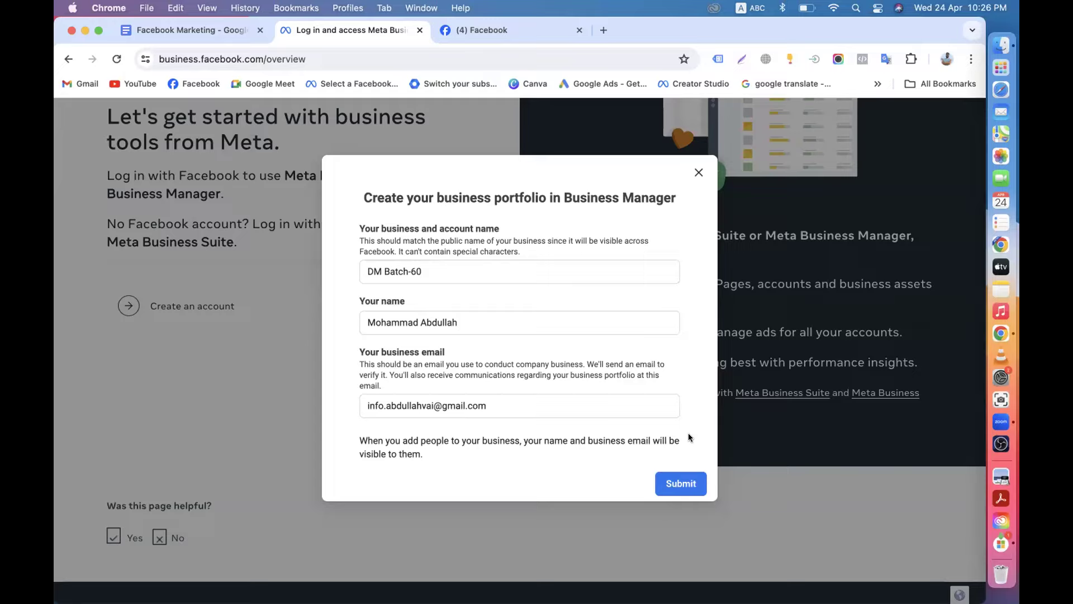
pyautogui.click(481, 29)
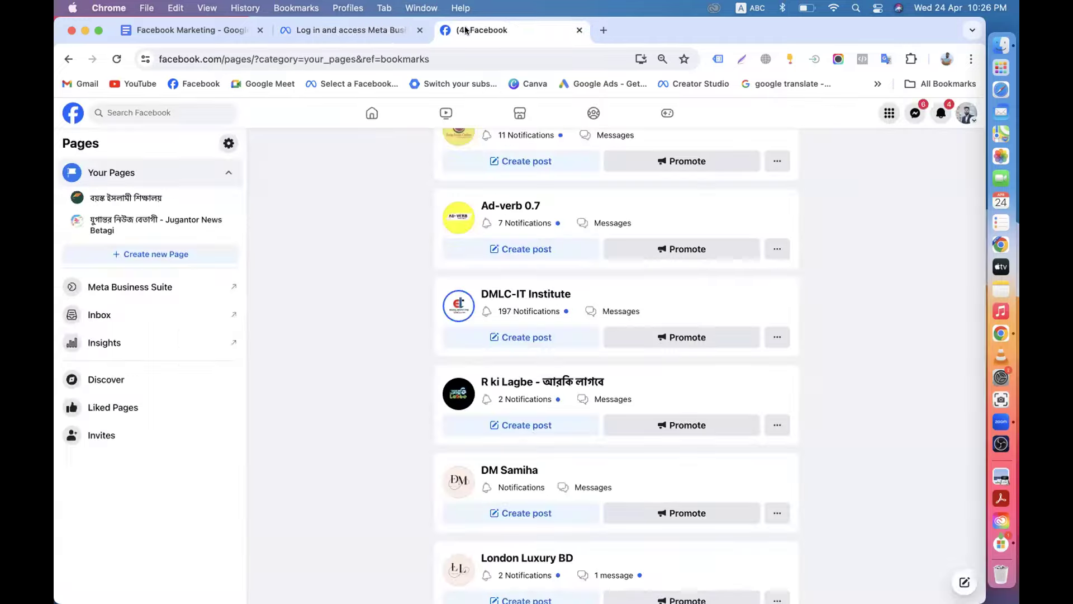
pyautogui.scroll(-15, 562, 394)
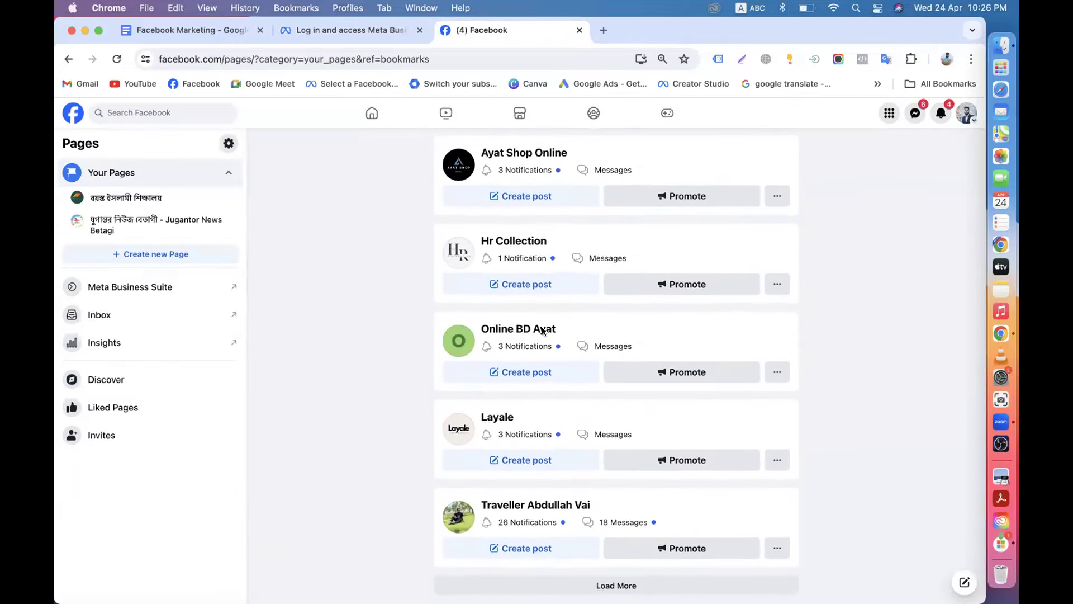
pyautogui.click(579, 29)
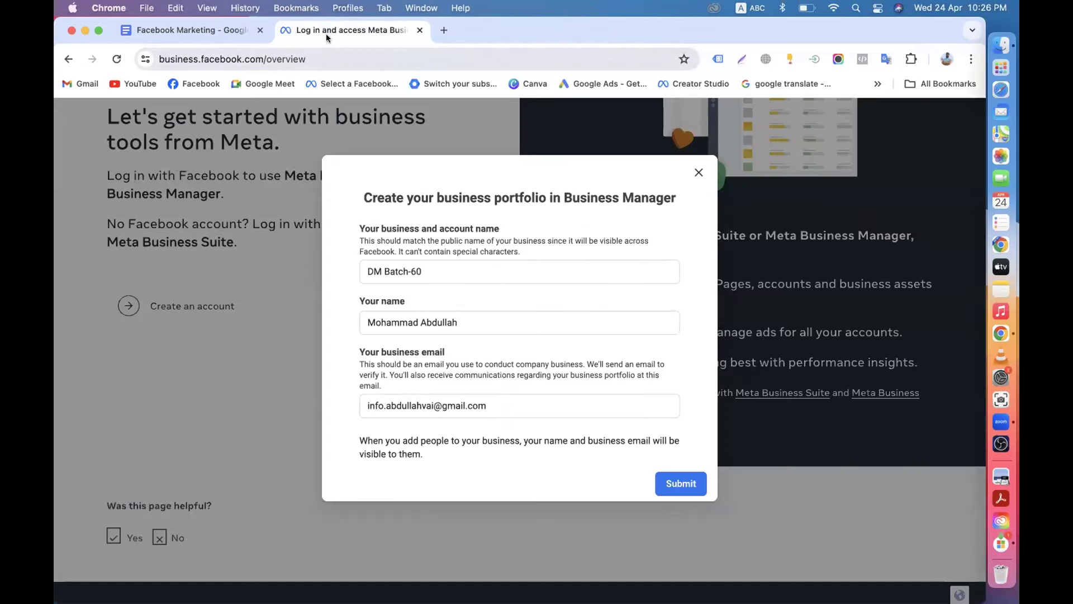
pyautogui.click(427, 267)
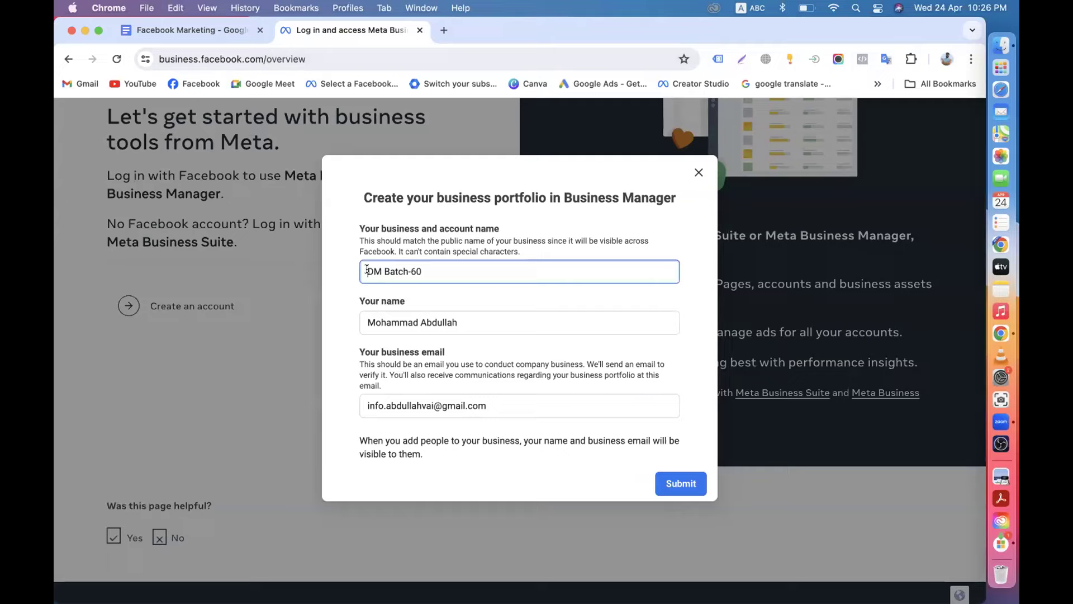
pyautogui.moveTo(367, 270); pyautogui.dragTo(444, 270)
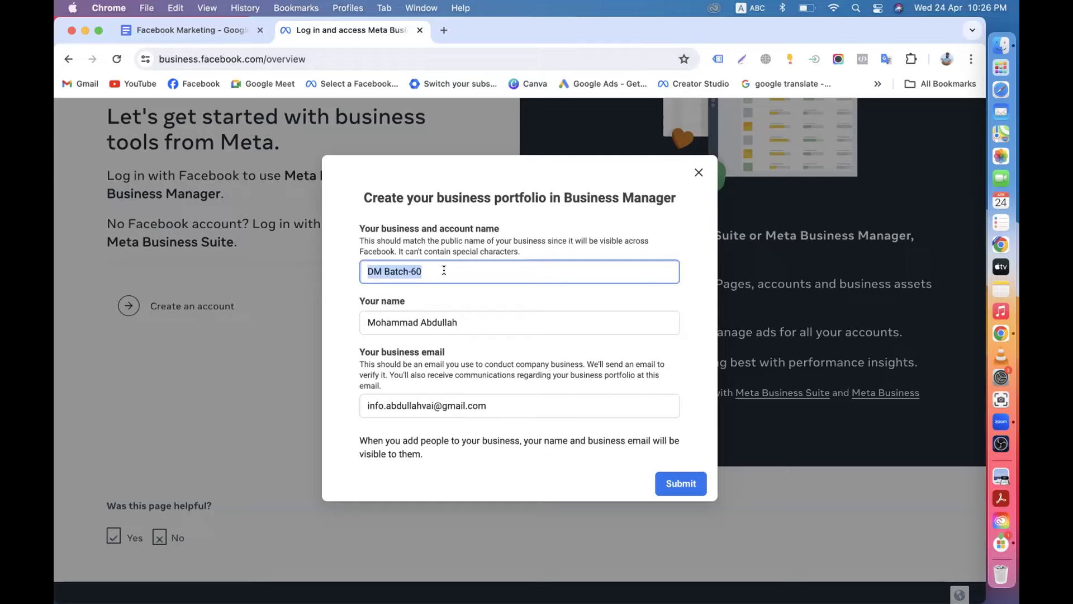
pyautogui.click(454, 339)
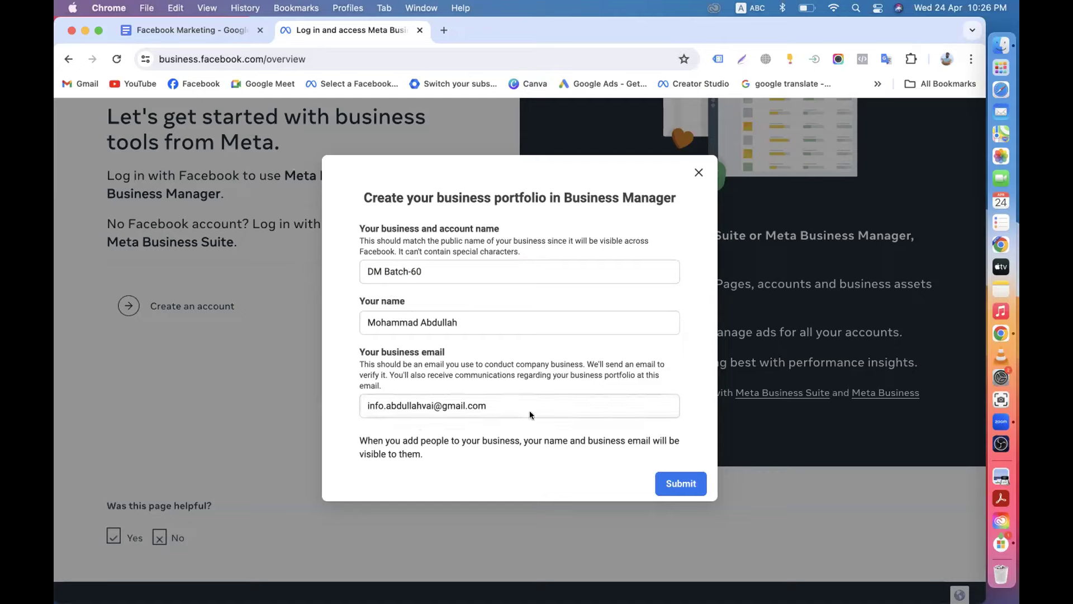
# Submit the DM Batch-60 portfolio and highlight the resulting business-limit error message.
pyautogui.click(688, 476)
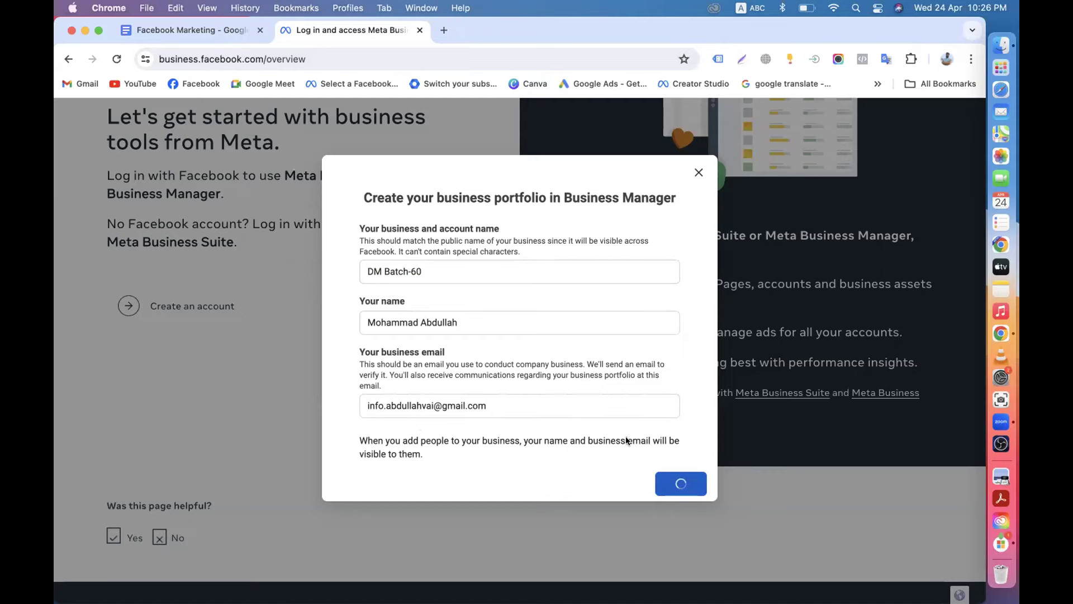
pyautogui.scroll(-4, 536, 418)
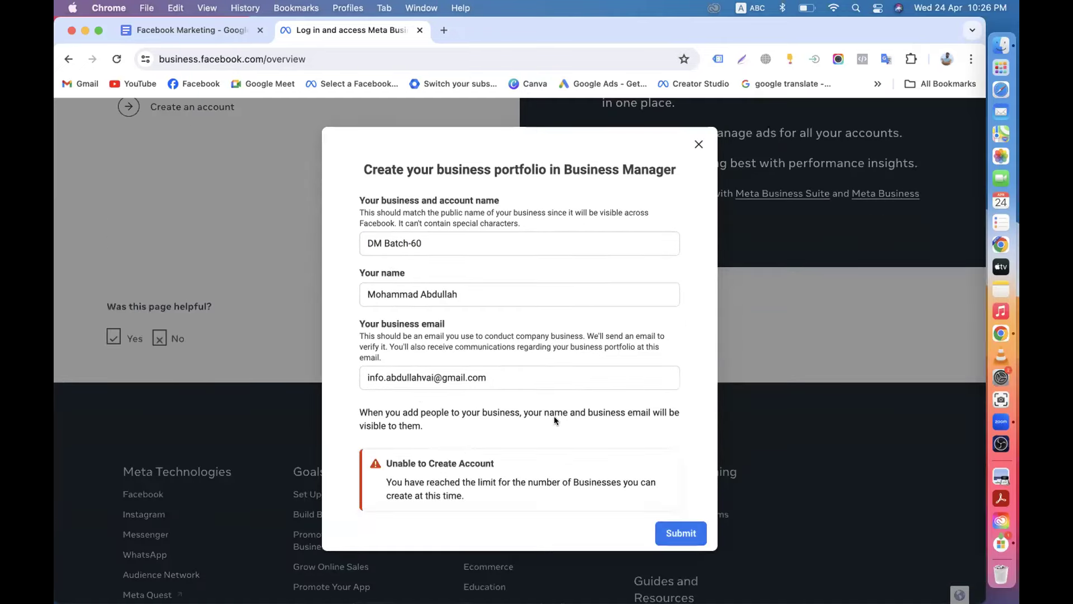
pyautogui.scroll(-5, 531, 431)
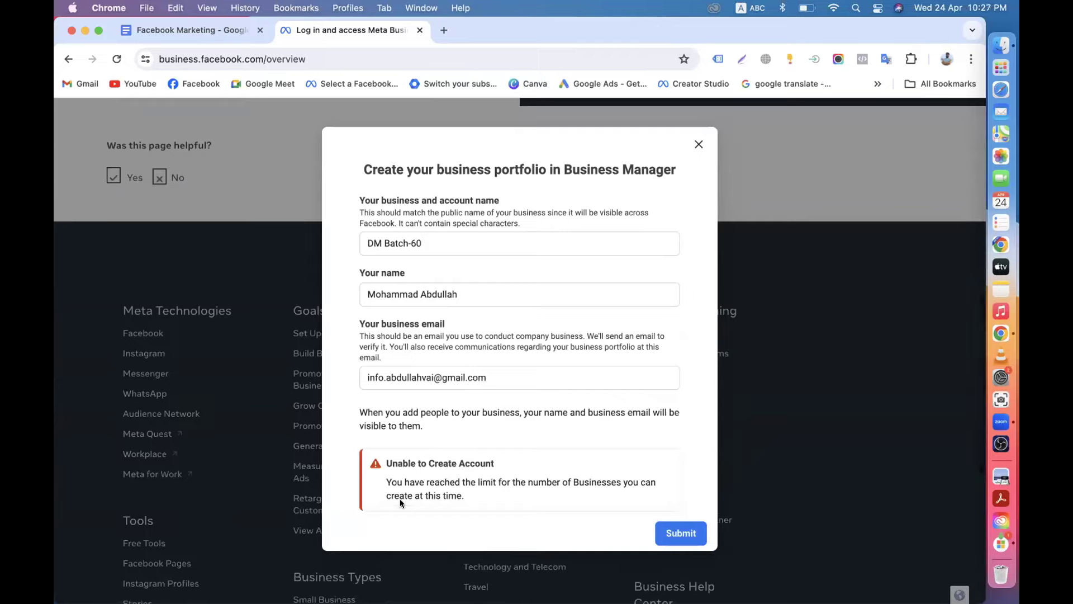
pyautogui.moveTo(382, 484); pyautogui.dragTo(480, 495)
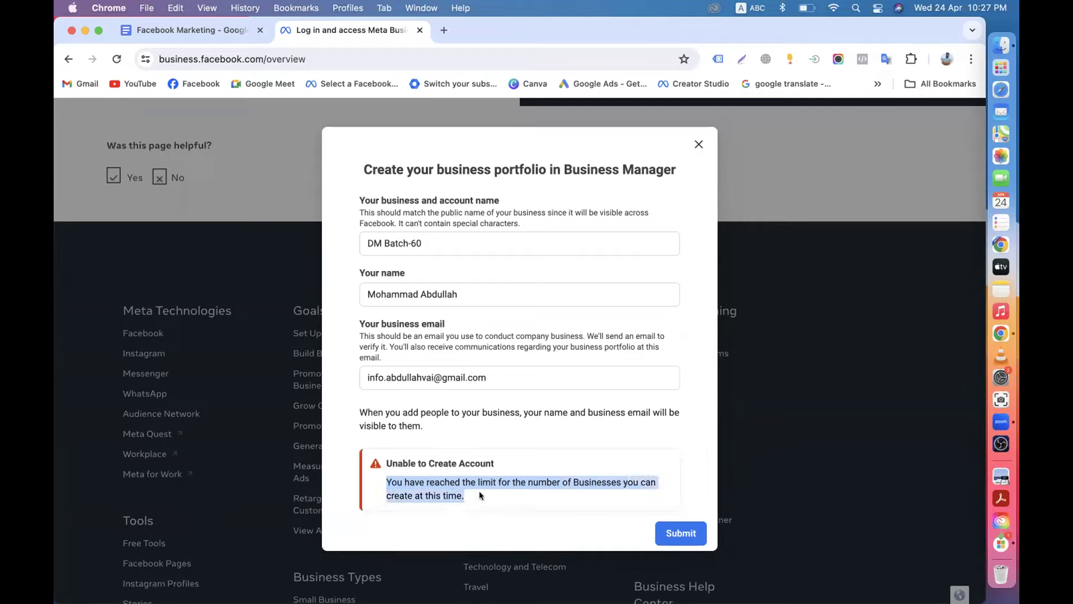
pyautogui.scroll(-2, 464, 489)
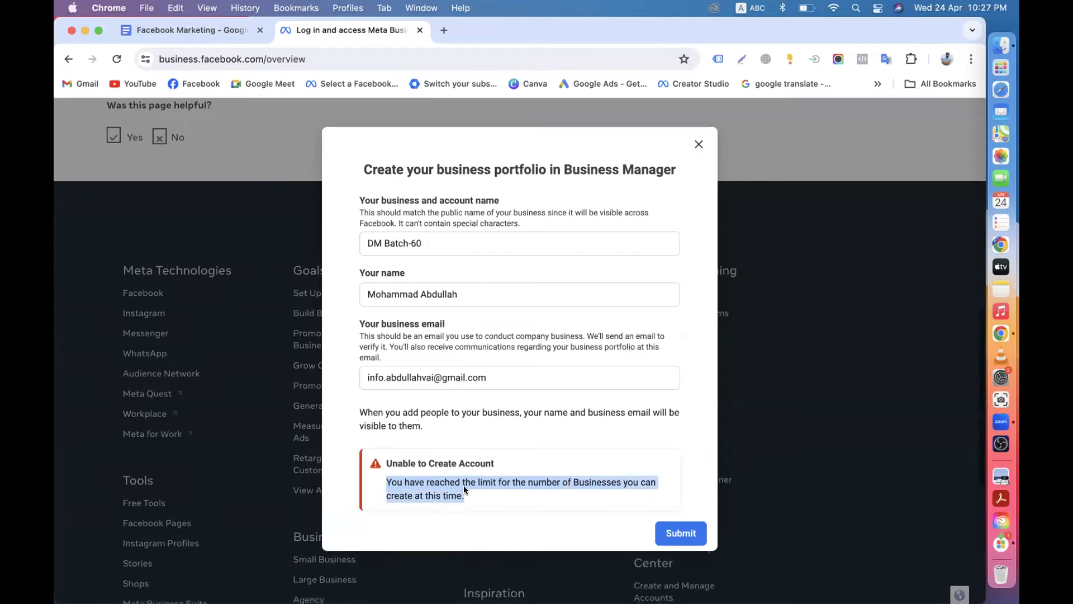
pyautogui.click(385, 482)
pyautogui.moveTo(385, 482); pyautogui.dragTo(478, 499)
pyautogui.scroll(15, 478, 500)
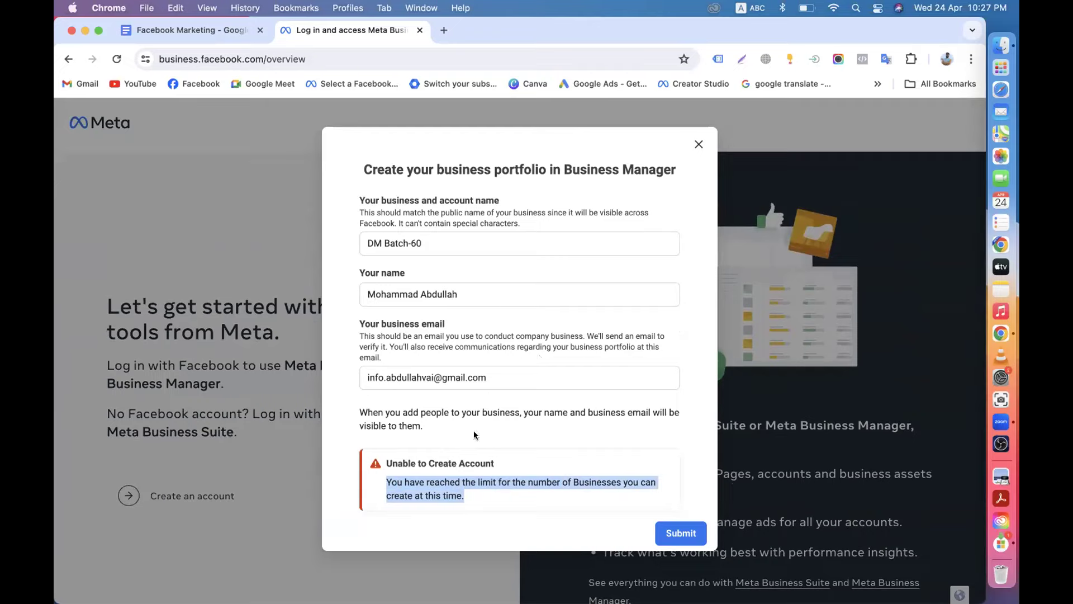
pyautogui.click(458, 428)
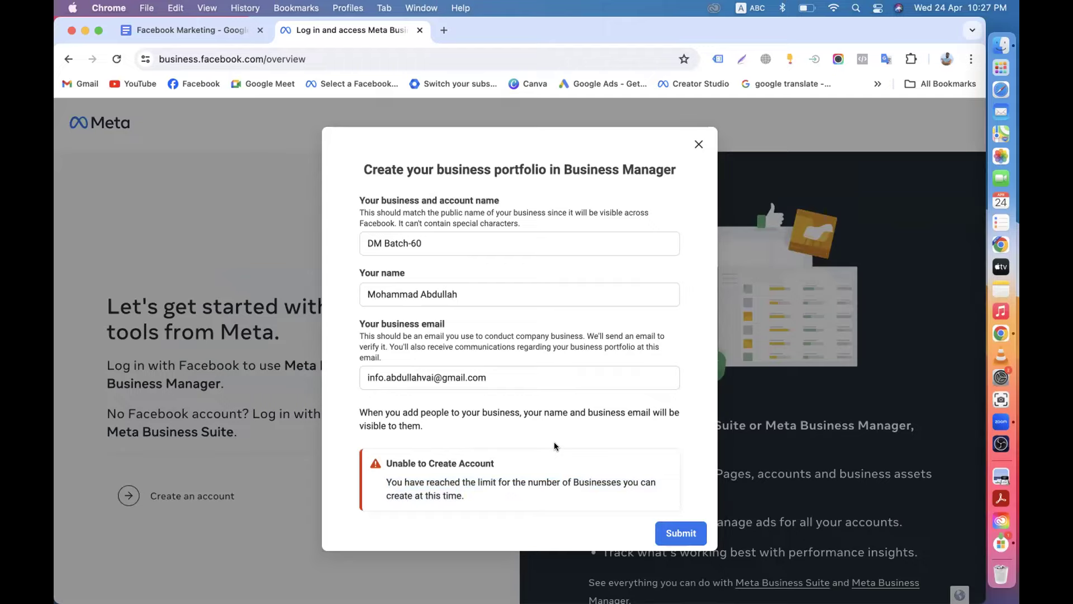
pyautogui.click(188, 33)
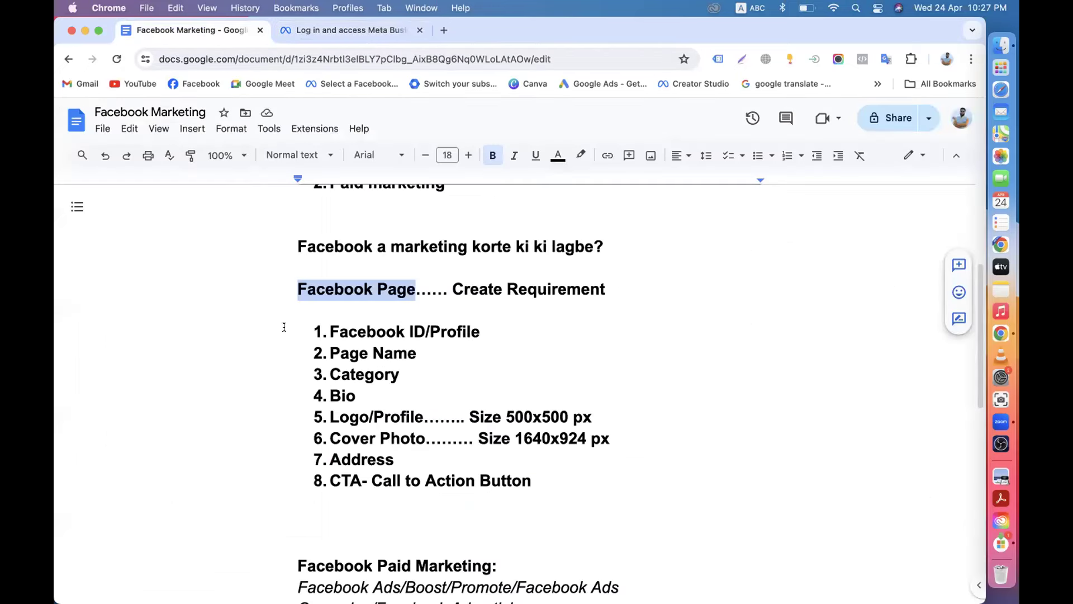
pyautogui.scroll(-3, 324, 357)
pyautogui.scroll(-4, 324, 356)
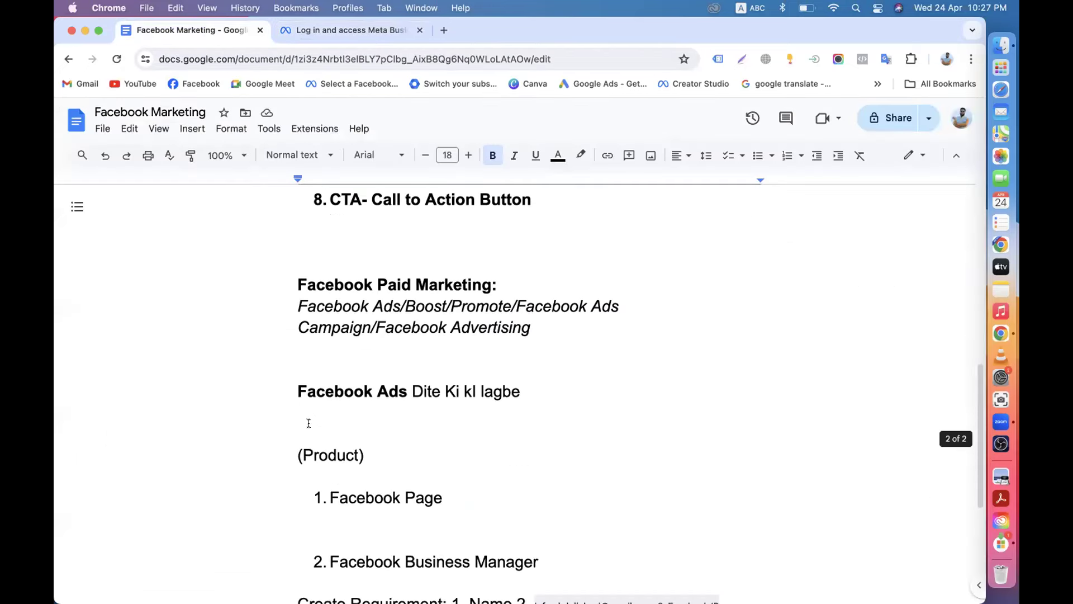
pyautogui.scroll(7, 347, 313)
pyautogui.click(304, 302)
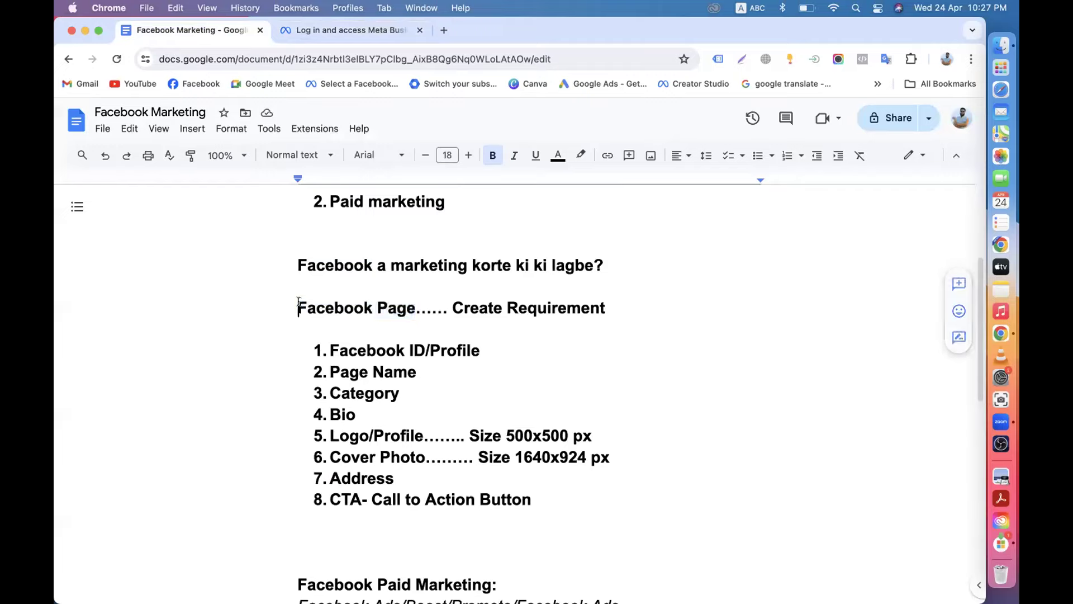
pyautogui.moveTo(305, 303); pyautogui.dragTo(412, 303)
pyautogui.scroll(-9, 413, 302)
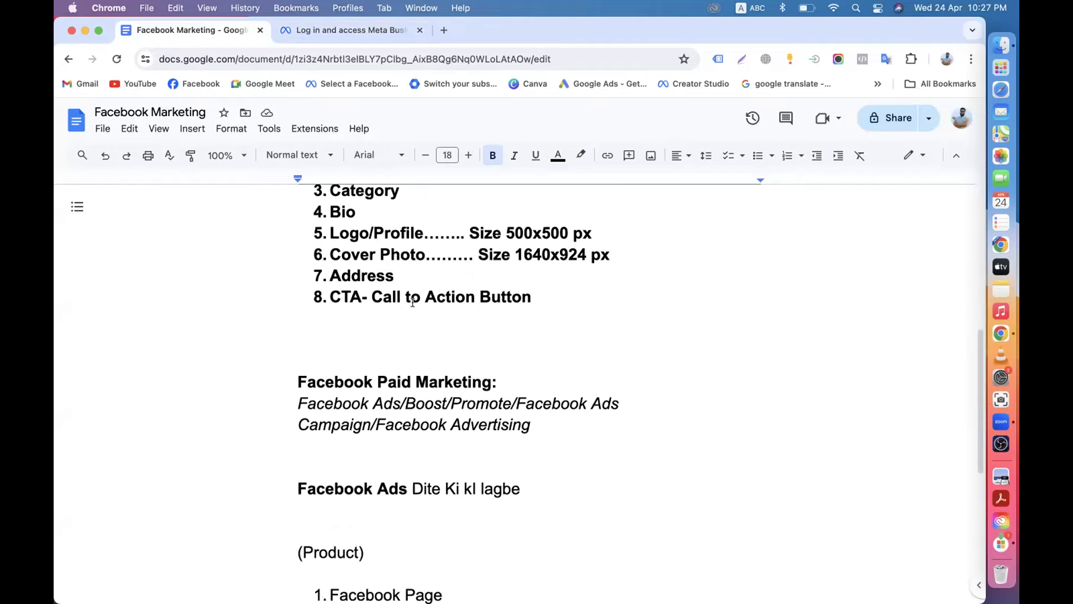
pyautogui.scroll(-3, 329, 376)
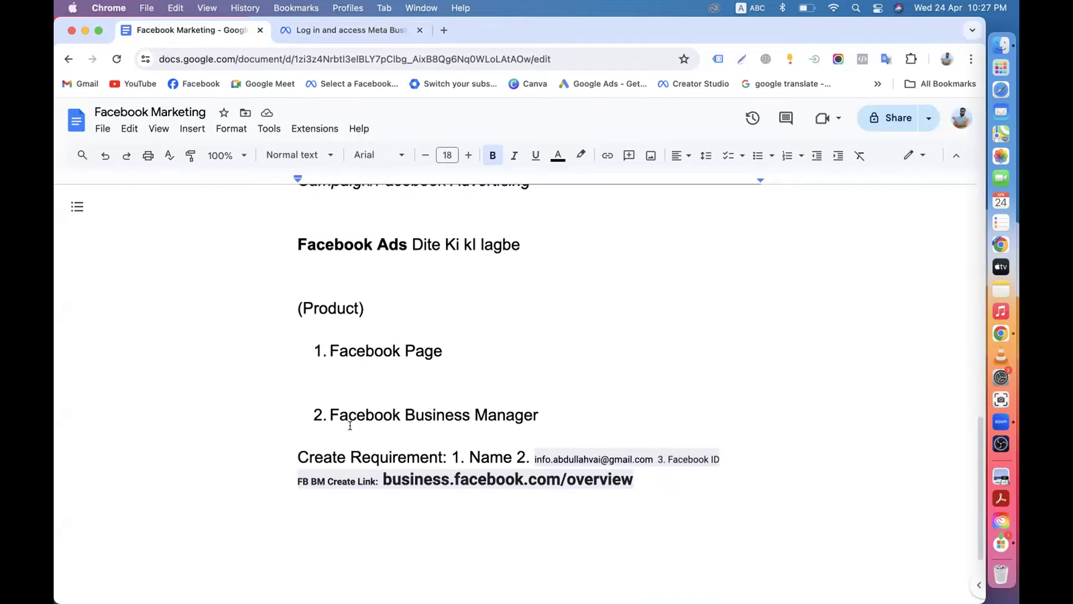
pyautogui.moveTo(330, 414); pyautogui.dragTo(522, 404)
pyautogui.click(536, 402)
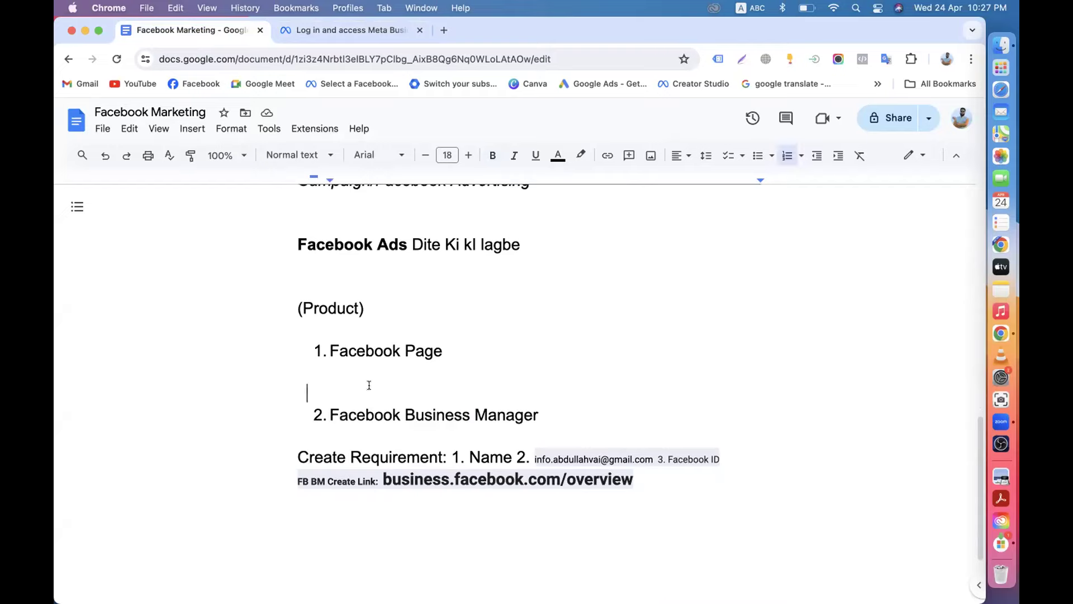
pyautogui.press('BackSpace')
pyautogui.scroll(6, 364, 384)
pyautogui.scroll(2, 313, 252)
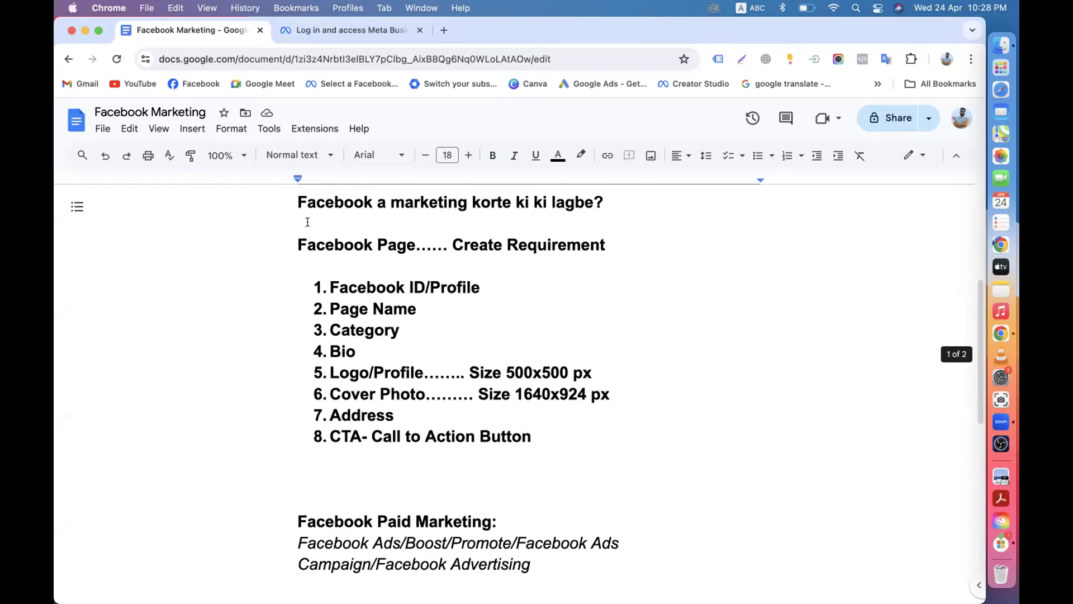
pyautogui.moveTo(291, 232); pyautogui.dragTo(480, 437)
pyautogui.scroll(-8, 480, 437)
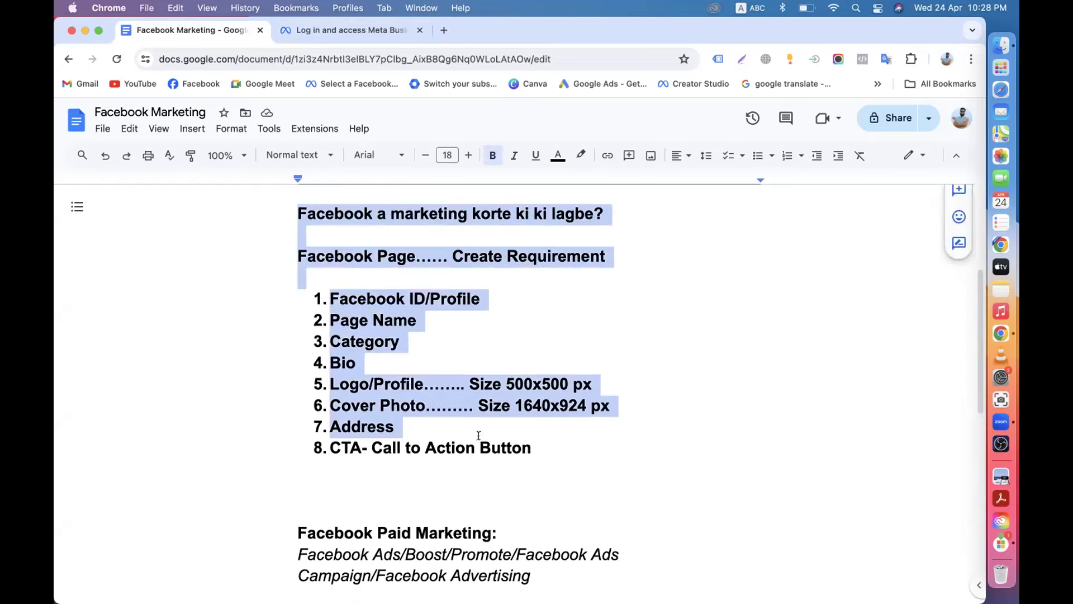
pyautogui.click(325, 370)
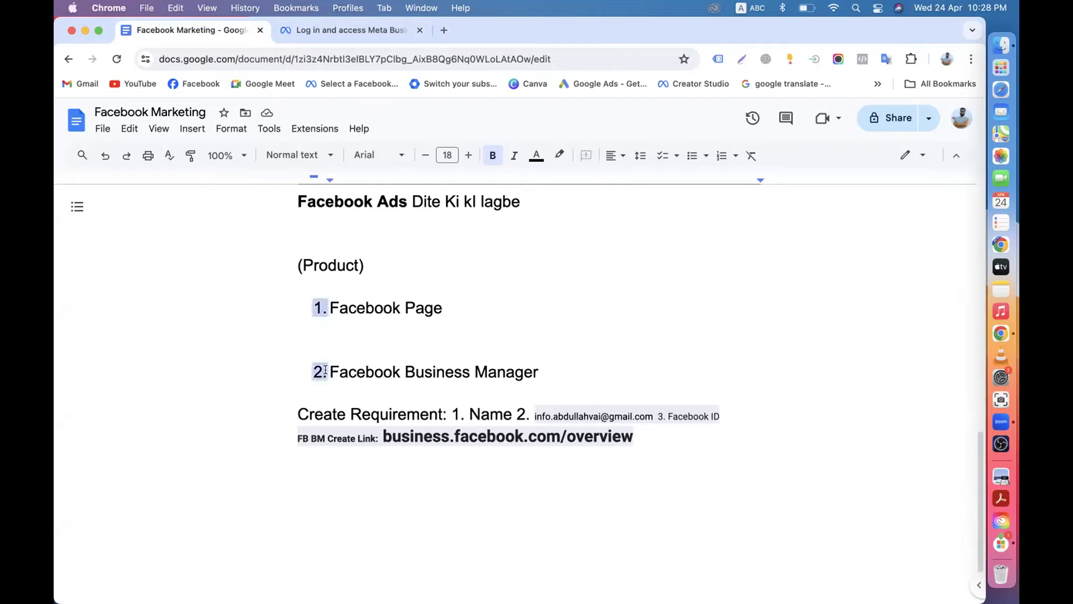
pyautogui.moveTo(330, 372); pyautogui.dragTo(542, 369)
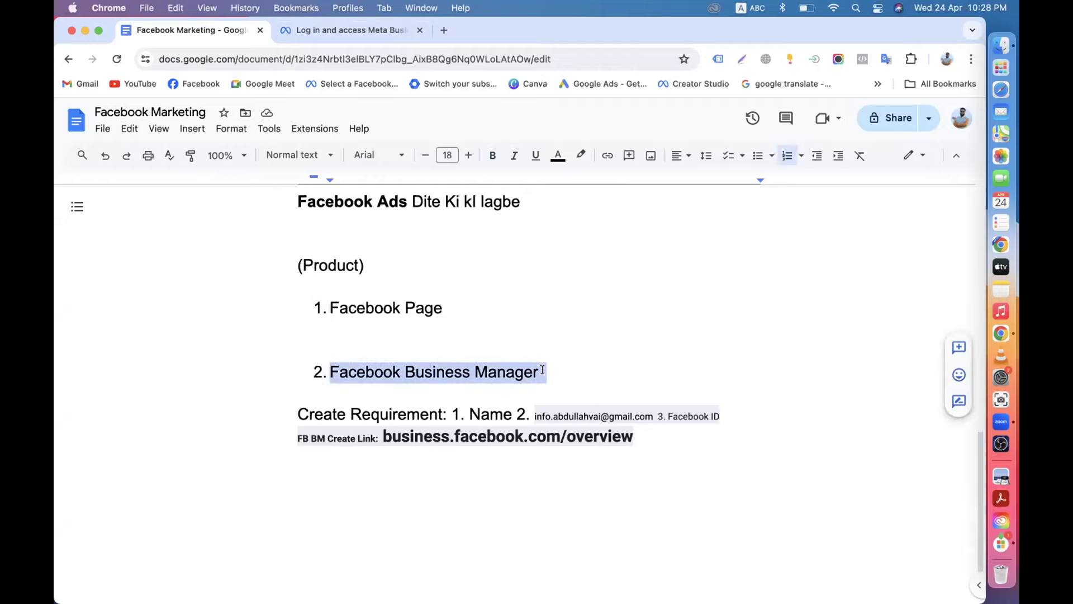
pyautogui.scroll(-1, 542, 369)
pyautogui.moveTo(471, 361); pyautogui.dragTo(513, 361)
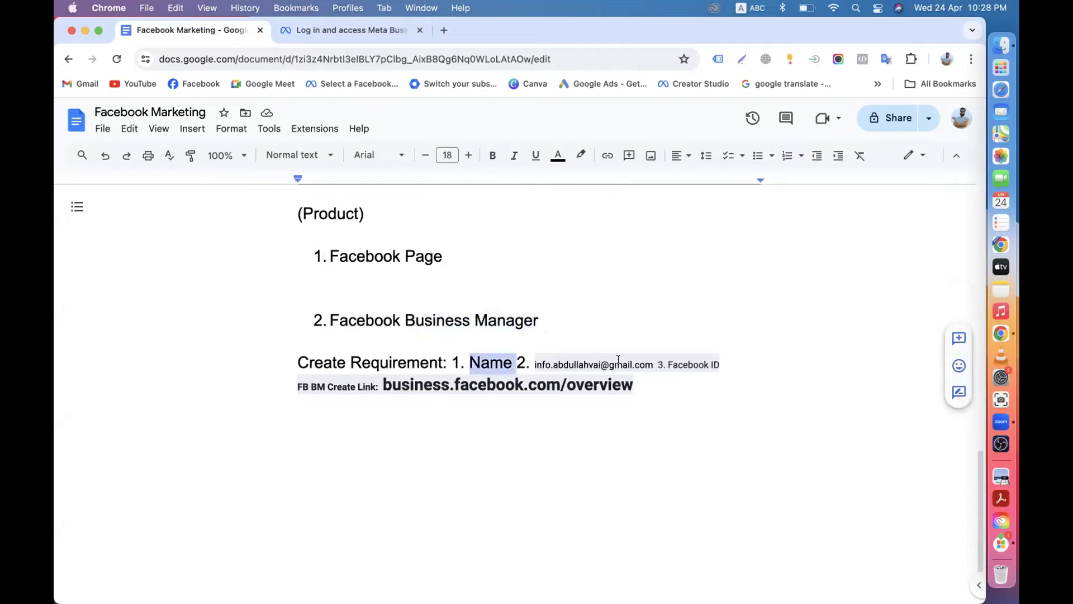
pyautogui.scroll(4, 606, 282)
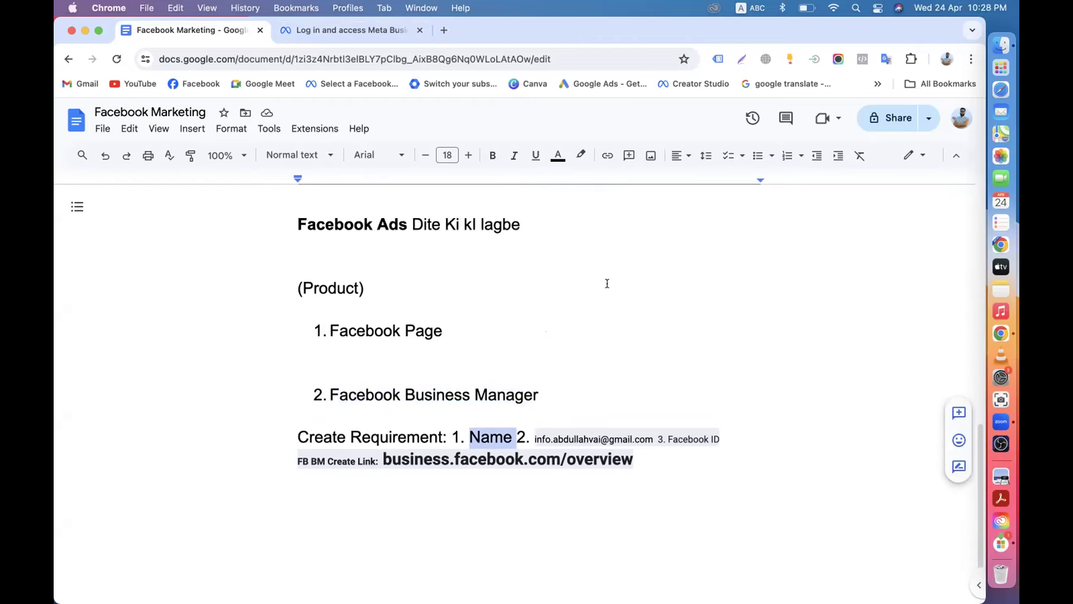
pyautogui.moveTo(296, 351); pyautogui.dragTo(408, 349)
pyautogui.moveTo(298, 260); pyautogui.dragTo(551, 261)
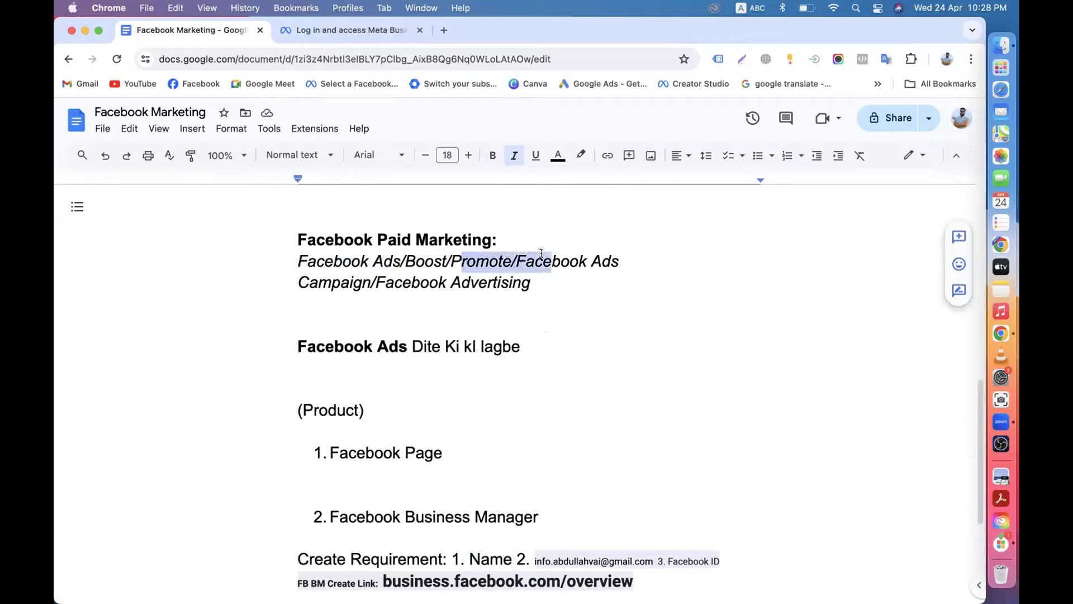
pyautogui.moveTo(298, 281); pyautogui.dragTo(489, 284)
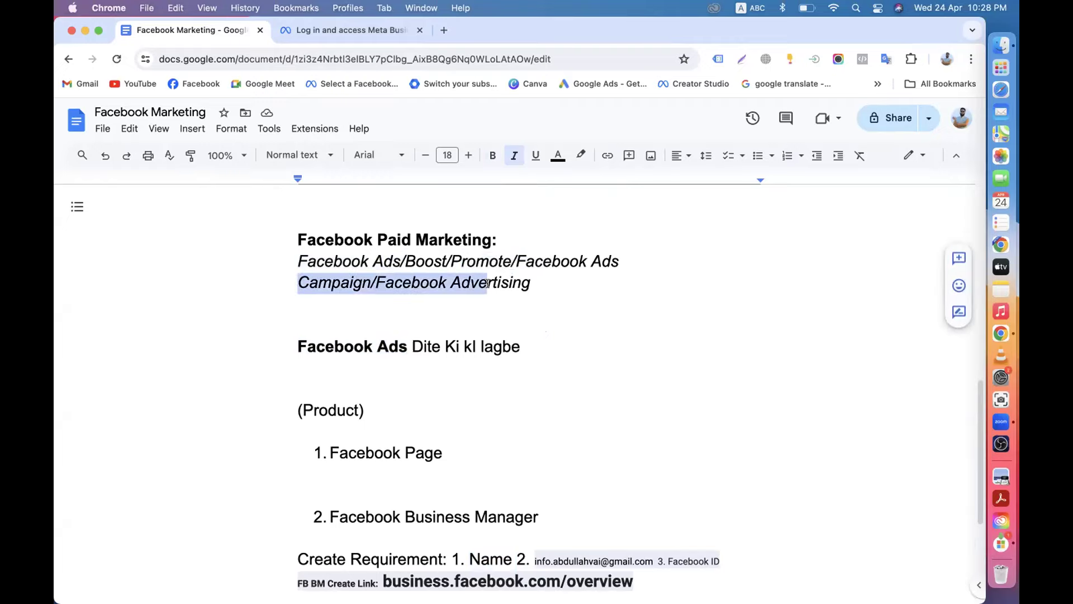
pyautogui.scroll(-3, 488, 283)
pyautogui.scroll(-1, 487, 284)
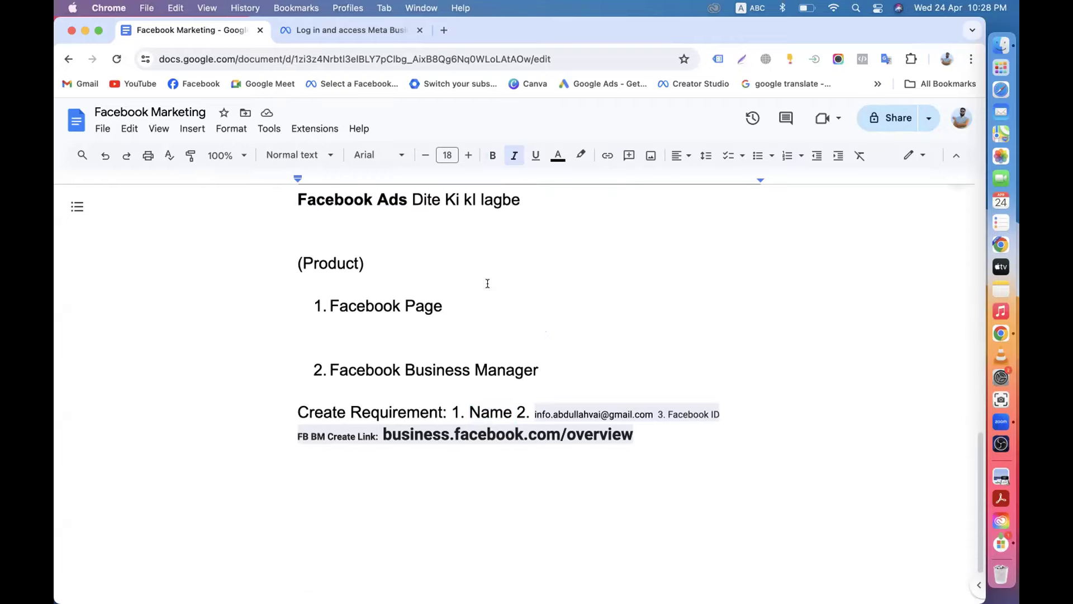
pyautogui.moveTo(328, 306); pyautogui.dragTo(456, 306)
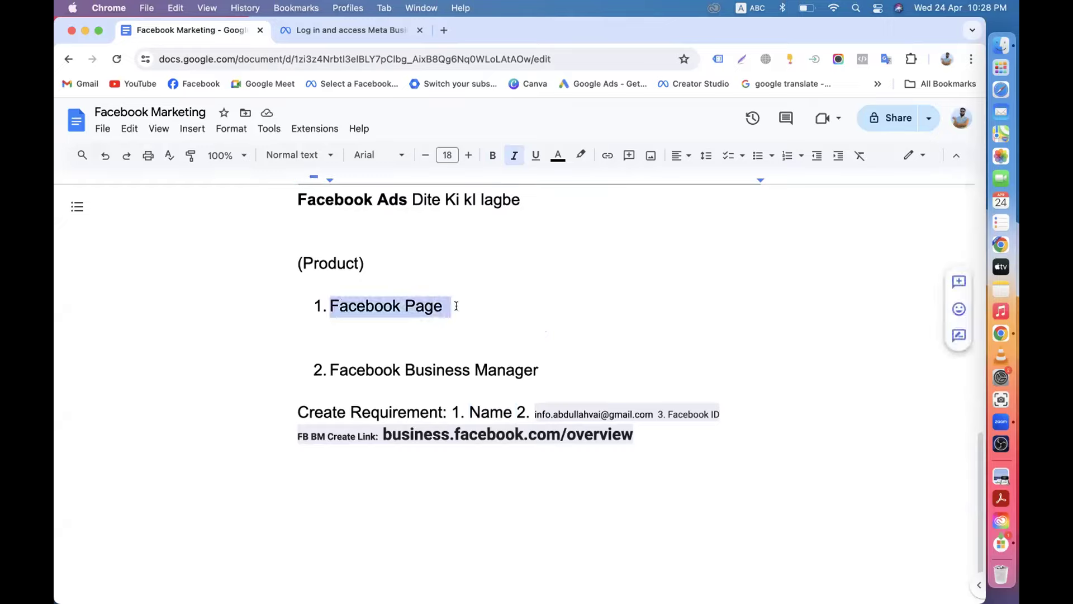
pyautogui.press('Right')
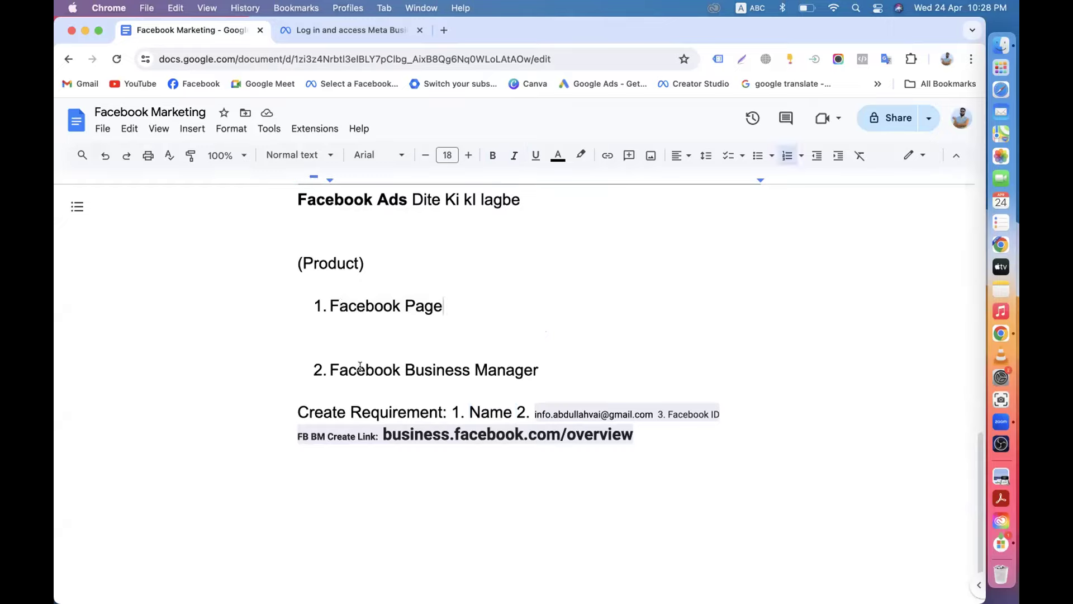
pyautogui.moveTo(330, 368); pyautogui.dragTo(539, 364)
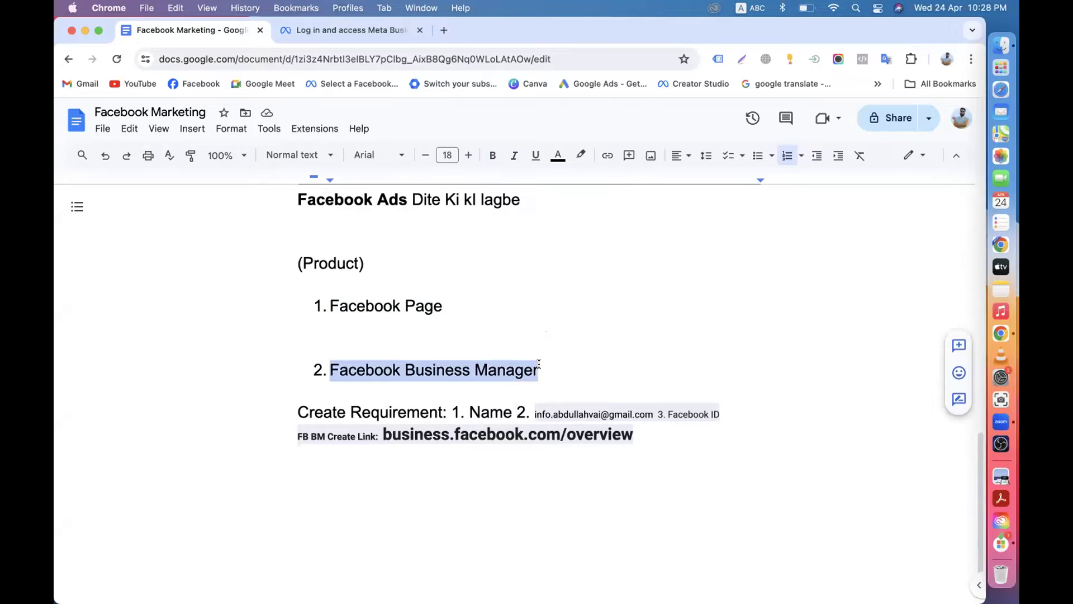
pyautogui.moveTo(329, 305); pyautogui.dragTo(426, 337)
pyautogui.click(411, 370)
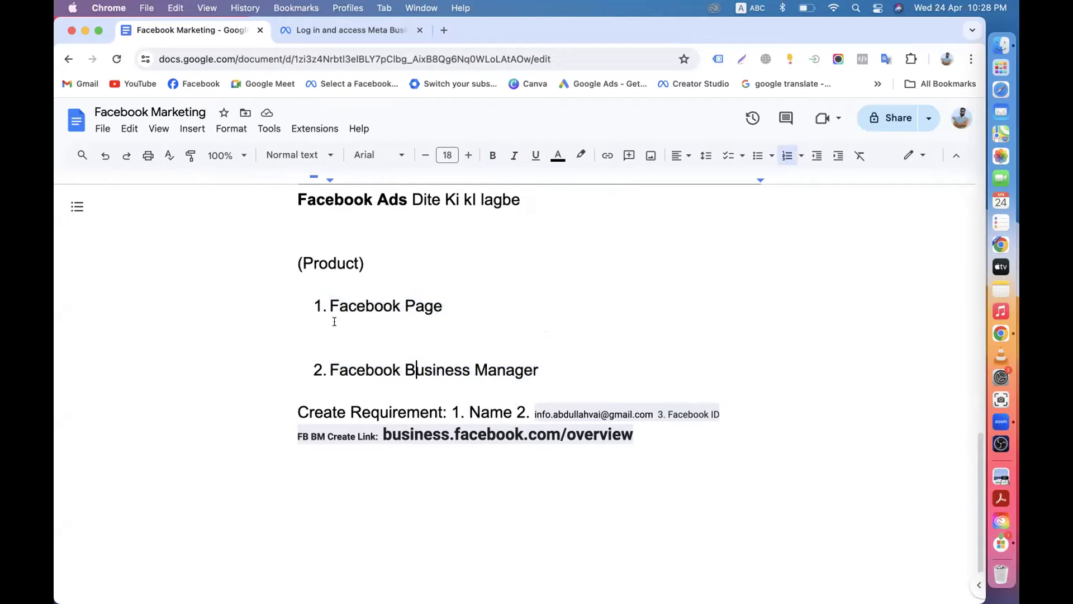
pyautogui.moveTo(329, 306); pyautogui.dragTo(451, 307)
pyautogui.click(321, 370)
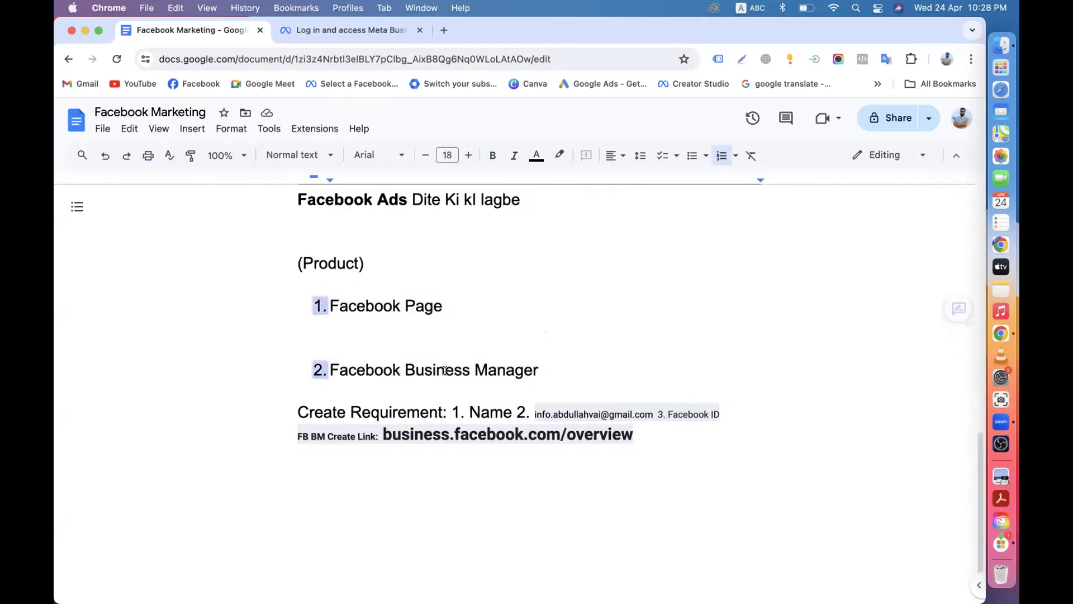
pyautogui.moveTo(330, 370); pyautogui.dragTo(592, 373)
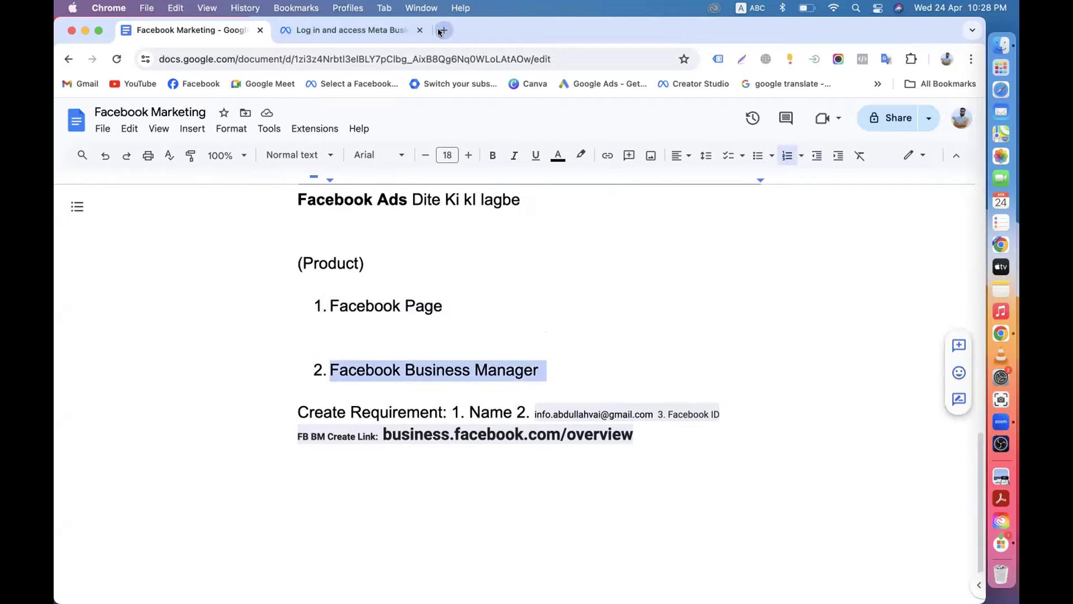
pyautogui.press('super+t')
pyautogui.click(321, 85)
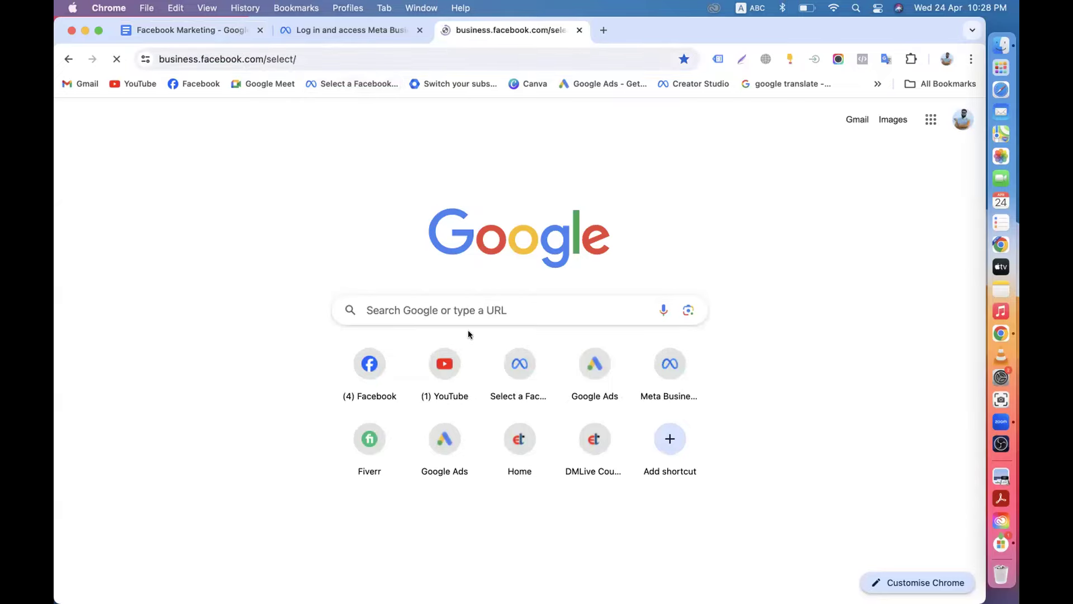
# Scroll through the existing businesses list, then return to the portfolio form showing the limit error.
pyautogui.scroll(-10, 472, 385)
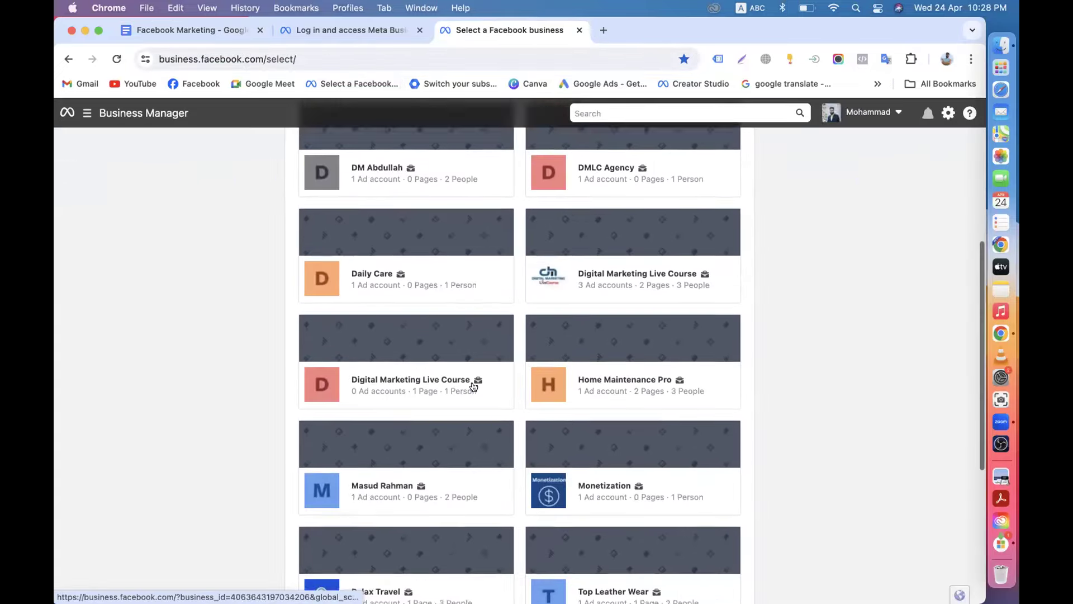
pyautogui.scroll(10, 398, 242)
pyautogui.scroll(-10, 487, 401)
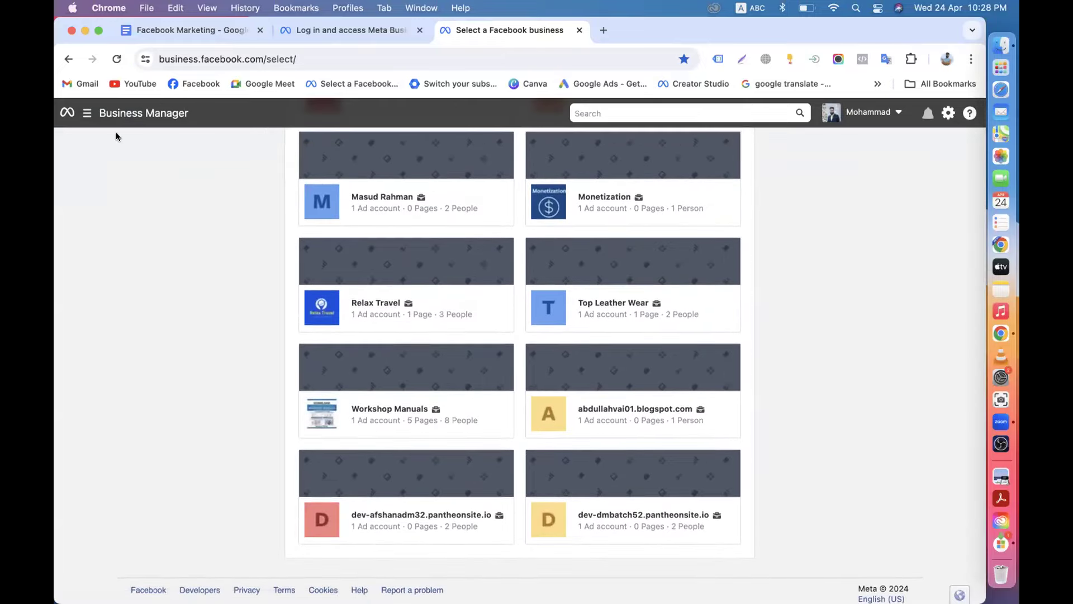
pyautogui.scroll(-2, 480, 357)
pyautogui.scroll(10, 481, 357)
pyautogui.scroll(-10, 479, 355)
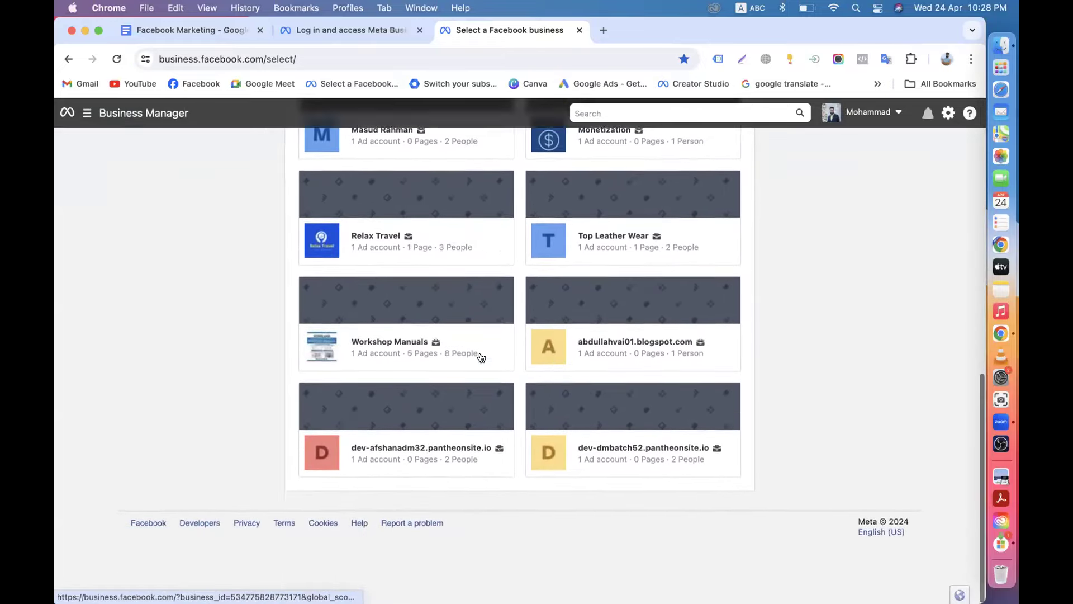
pyautogui.scroll(10, 449, 198)
pyautogui.scroll(-10, 477, 439)
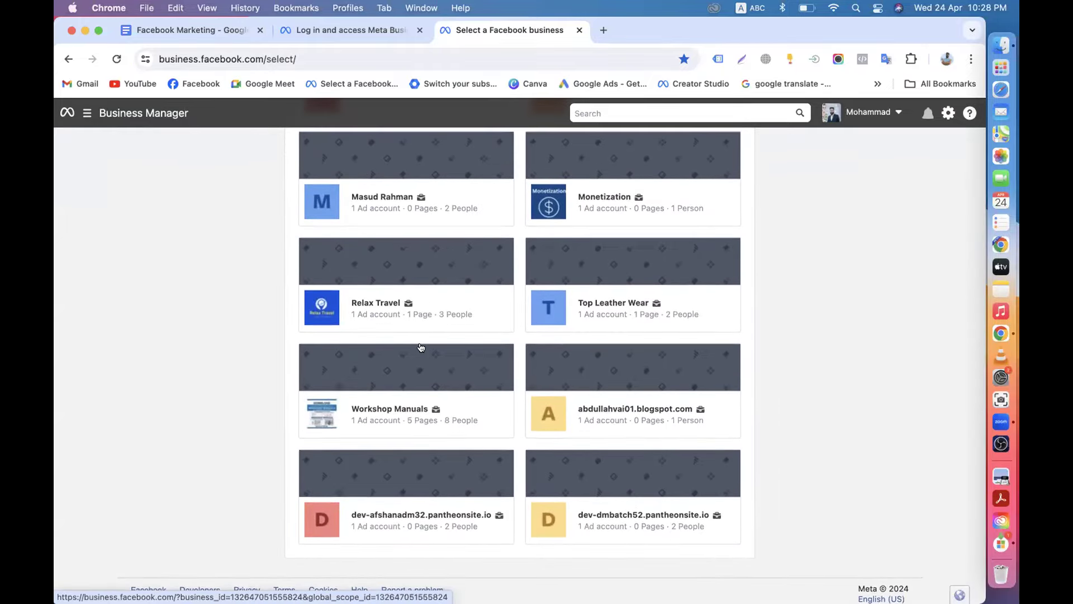
pyautogui.click(364, 30)
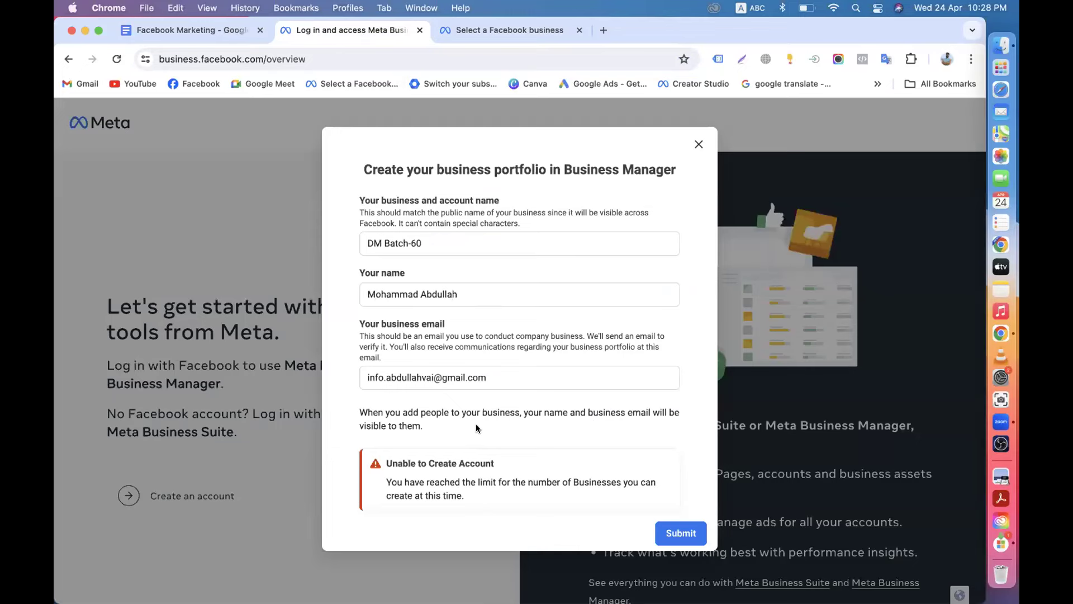
pyautogui.click(478, 34)
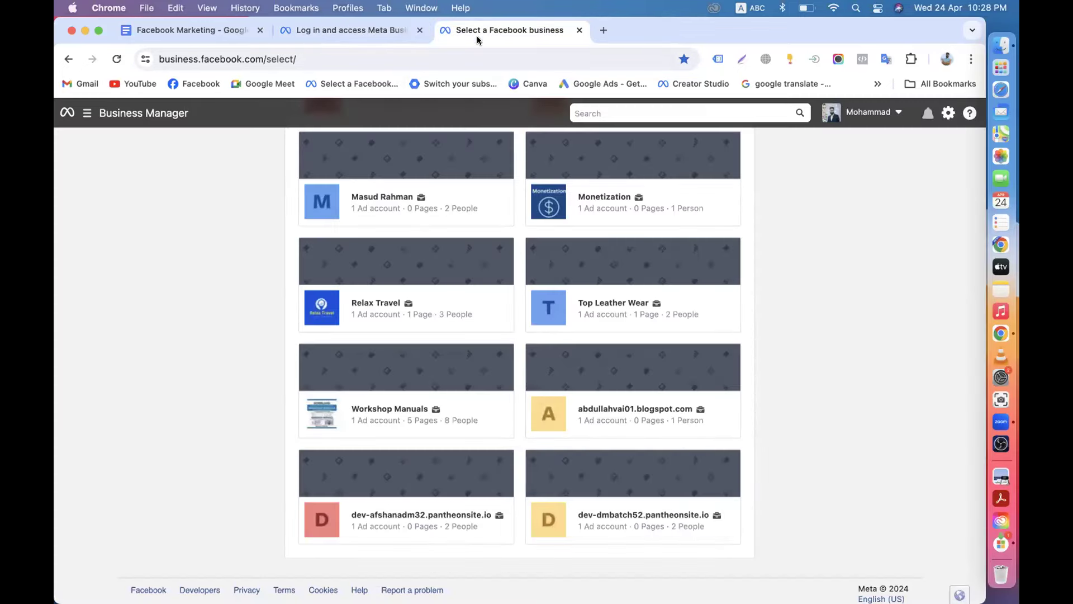
pyautogui.click(347, 31)
pyautogui.scroll(-4, 447, 342)
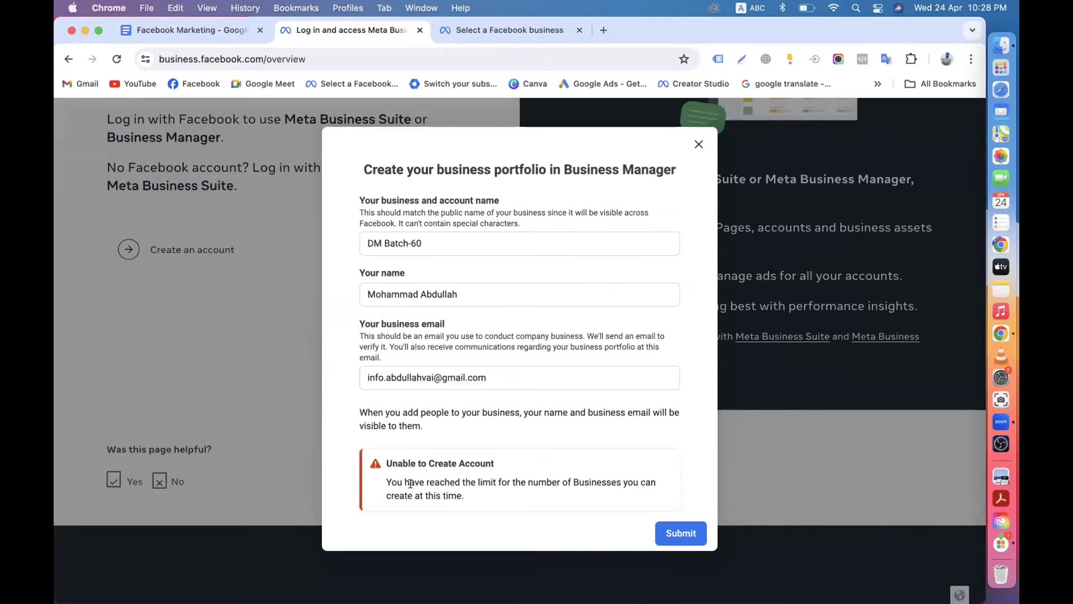
# Select the 'Unable to Create Account' heading and the business limit error sentence beneath it.
pyautogui.moveTo(383, 459); pyautogui.dragTo(494, 463)
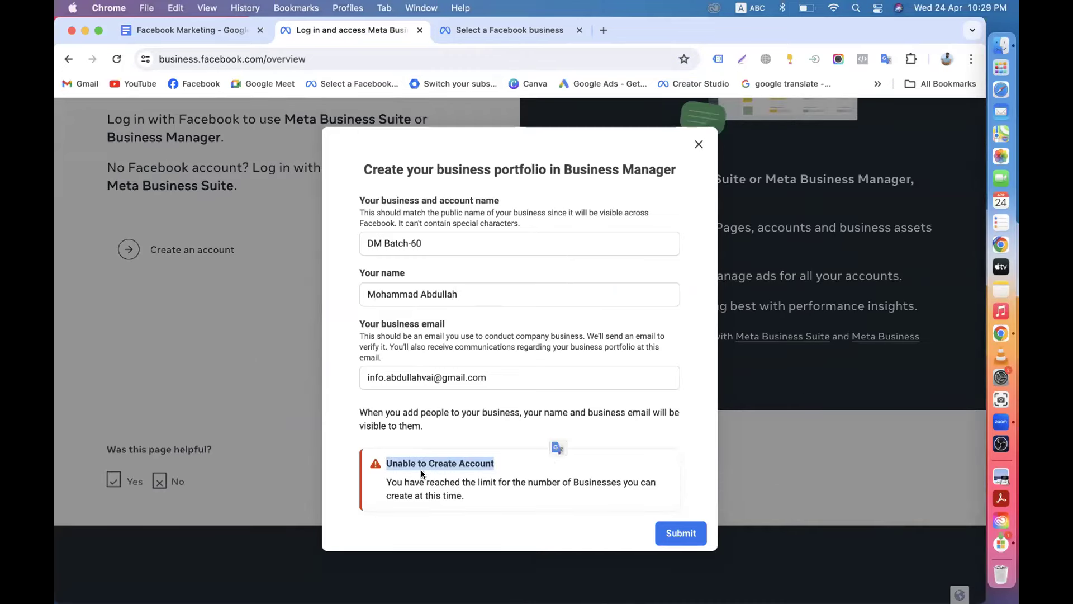
pyautogui.click(452, 479)
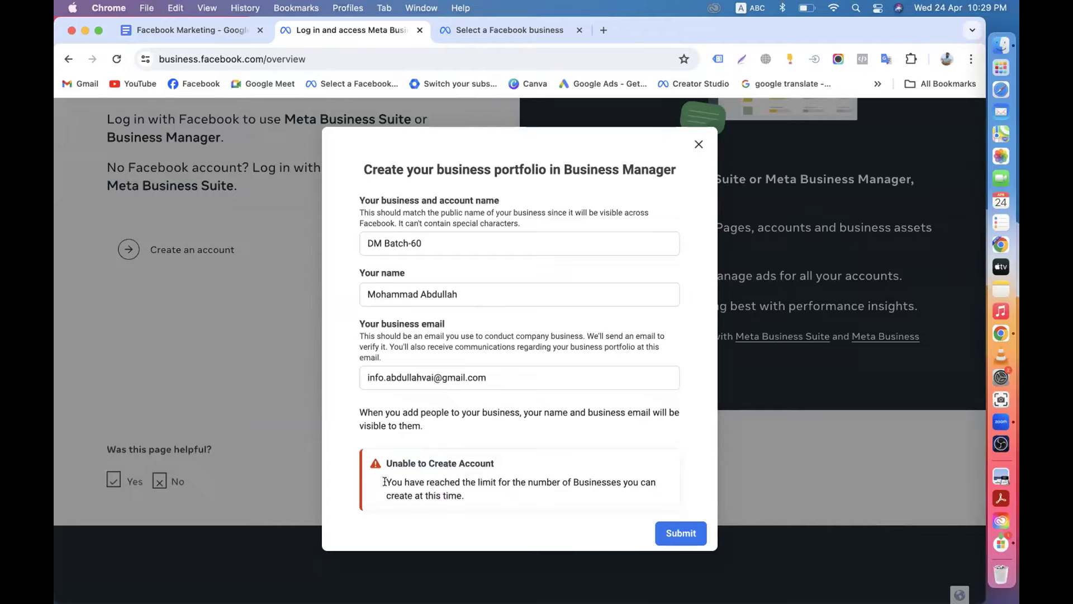
pyautogui.moveTo(385, 482); pyautogui.dragTo(544, 491)
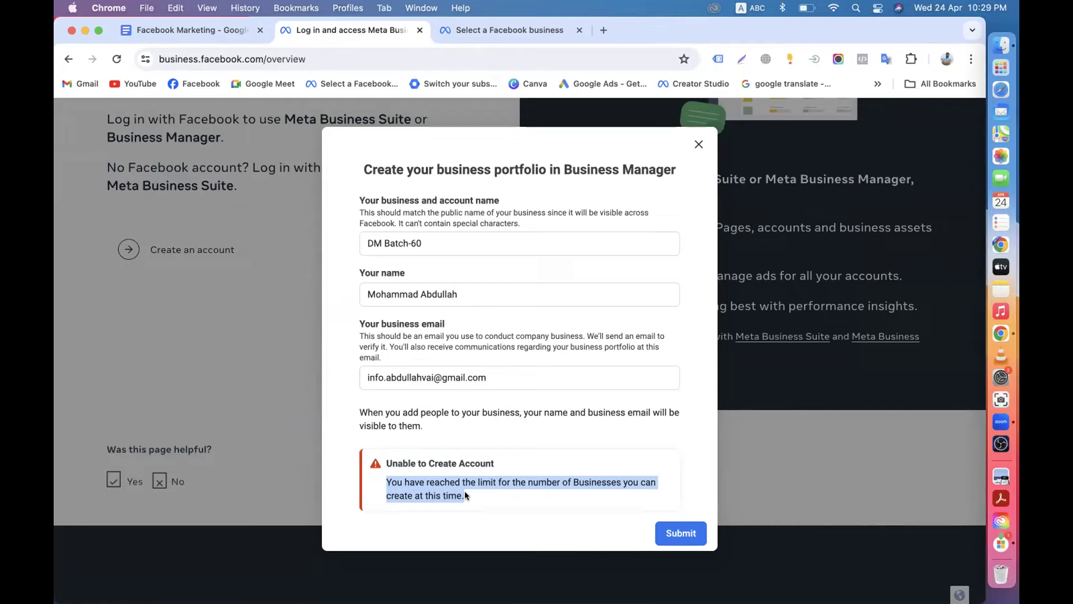
pyautogui.click(464, 491)
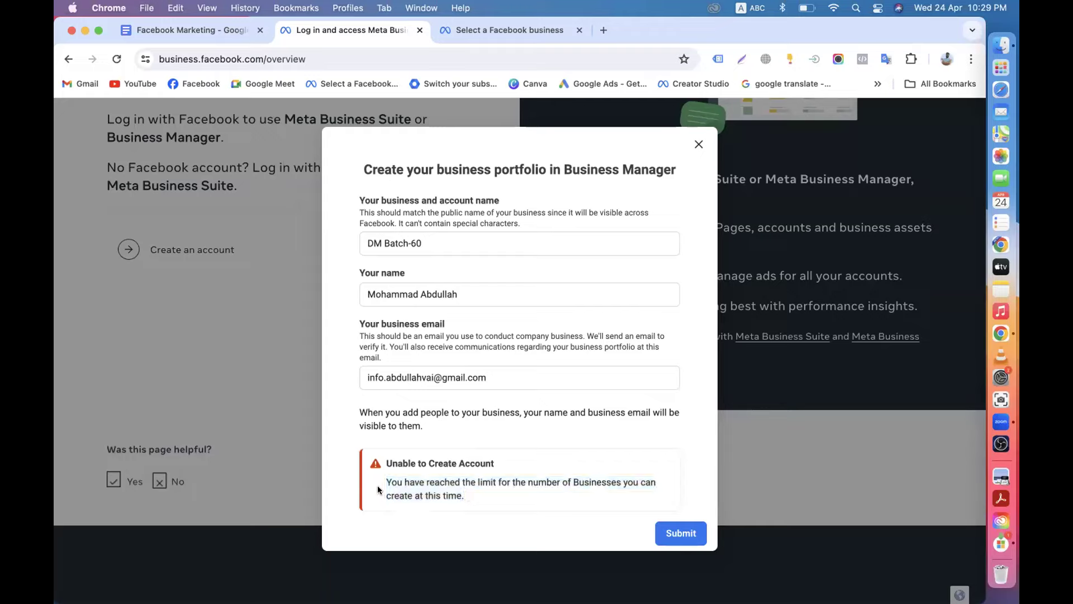
pyautogui.moveTo(385, 482); pyautogui.dragTo(485, 515)
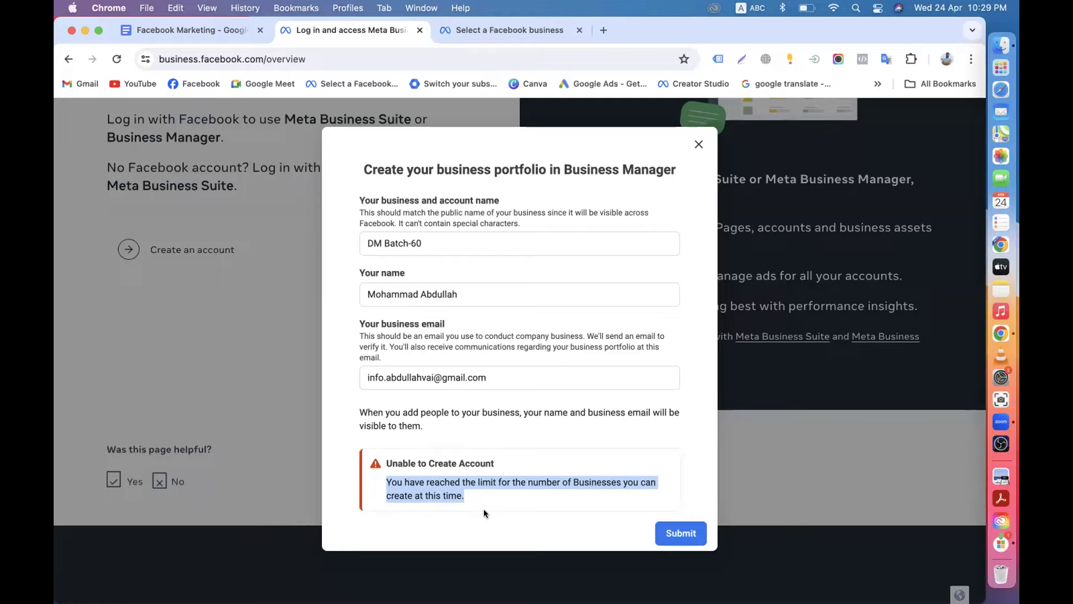
pyautogui.click(425, 470)
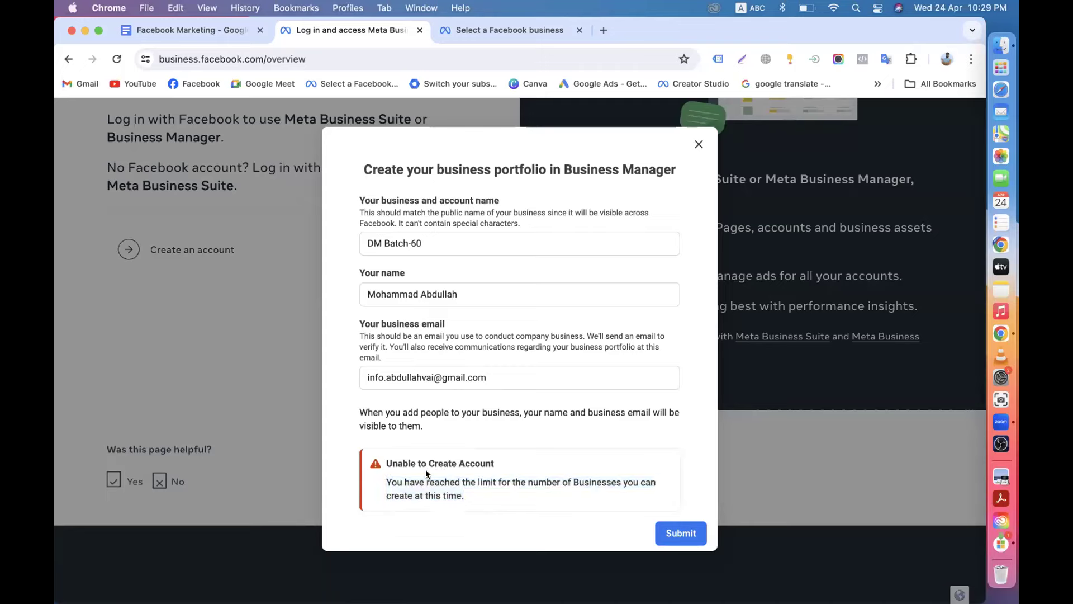
pyautogui.scroll(-3, 425, 469)
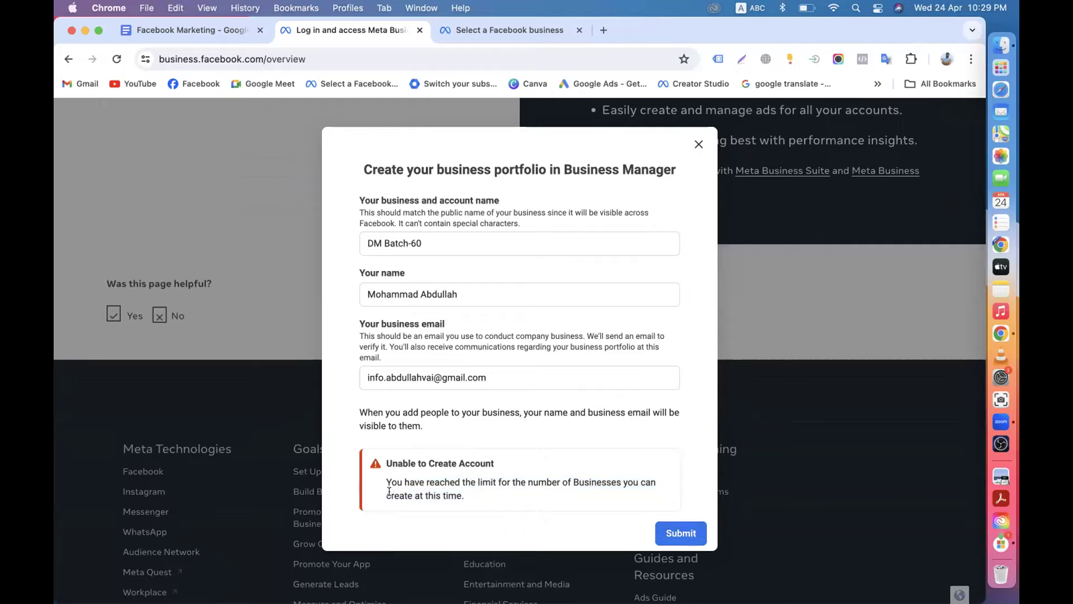
pyautogui.moveTo(386, 482); pyautogui.dragTo(565, 494)
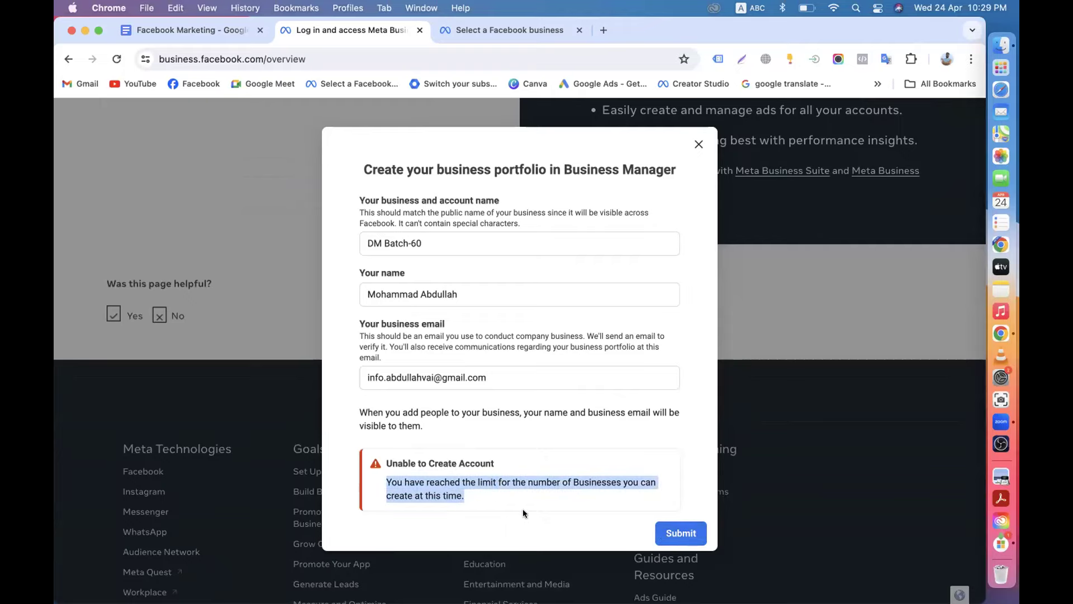
pyautogui.scroll(15, 515, 509)
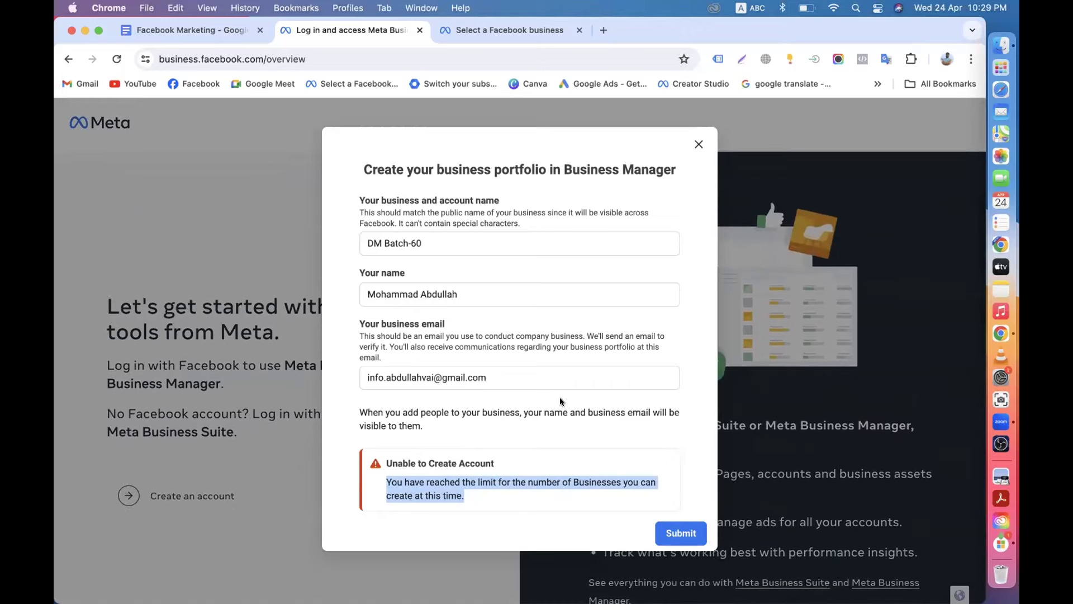
# Close the portfolio creation dialog, then open and close a Facebook tab.
pyautogui.click(697, 146)
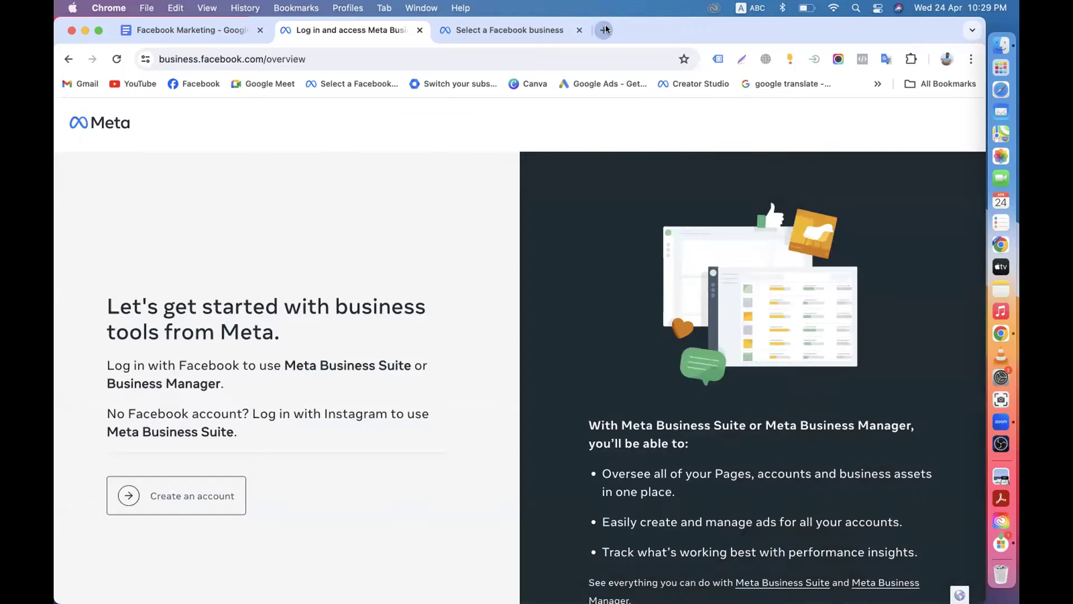
pyautogui.click(603, 30)
pyautogui.click(190, 84)
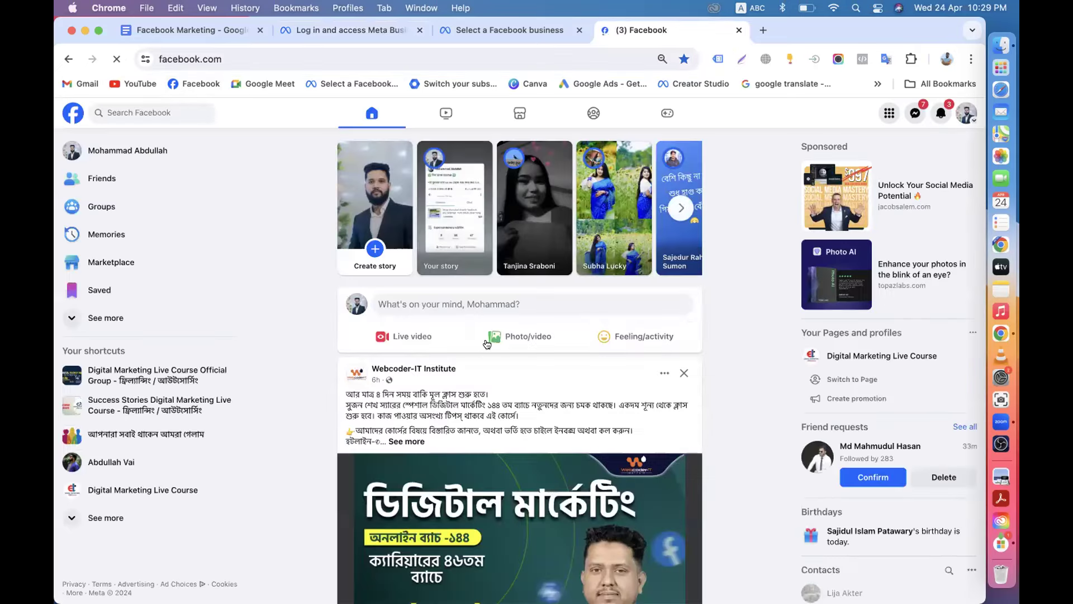
pyautogui.scroll(-4, 652, 380)
pyautogui.scroll(-10, 652, 385)
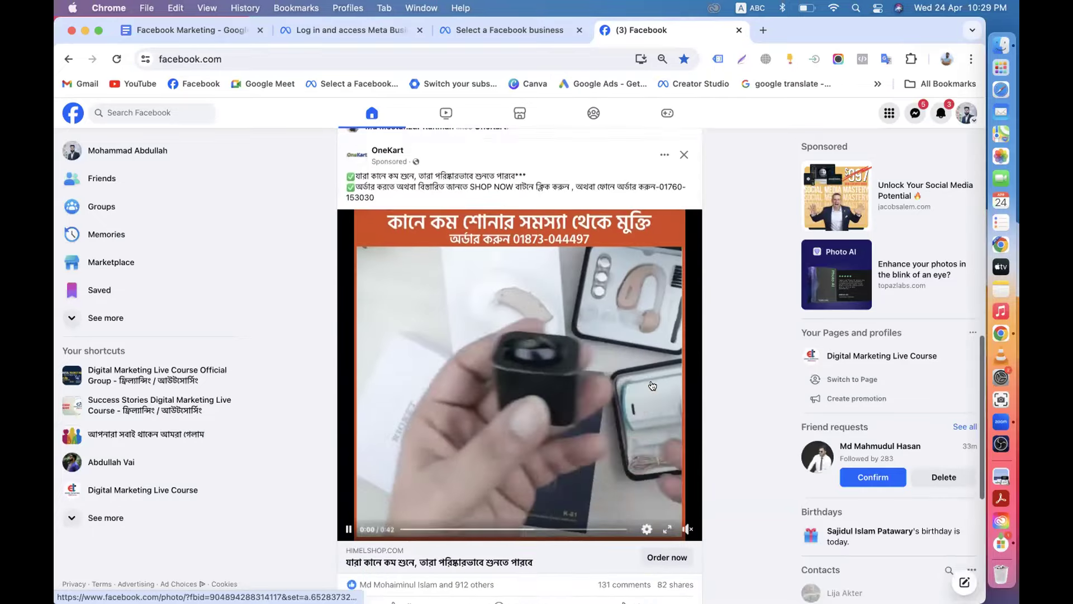
pyautogui.scroll(15, 652, 384)
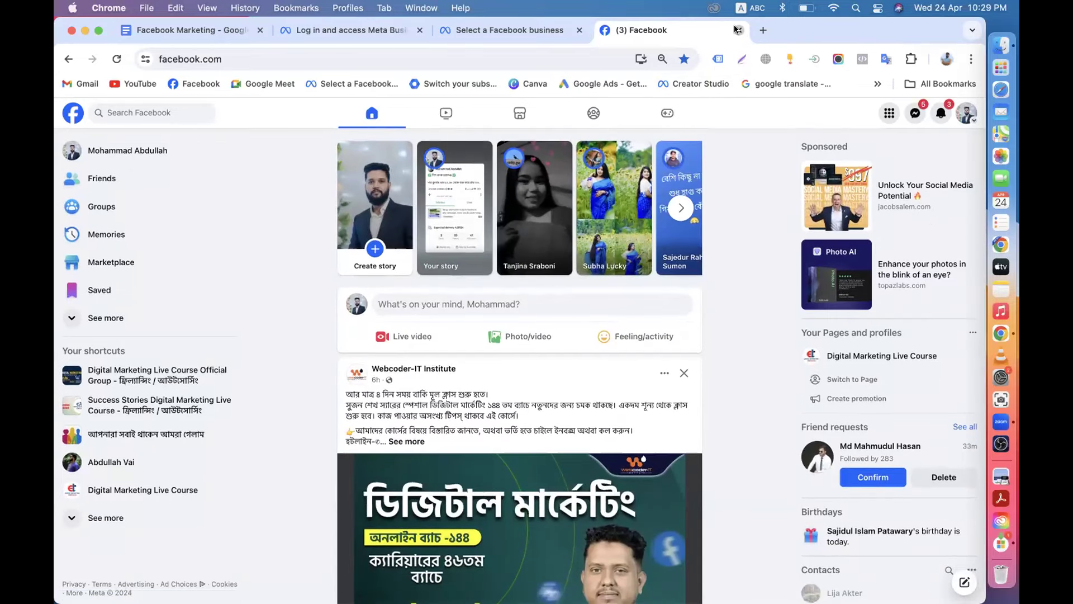
pyautogui.click(740, 30)
# Close the Select a Facebook business tab and open a fresh empty tab.
pyautogui.click(580, 31)
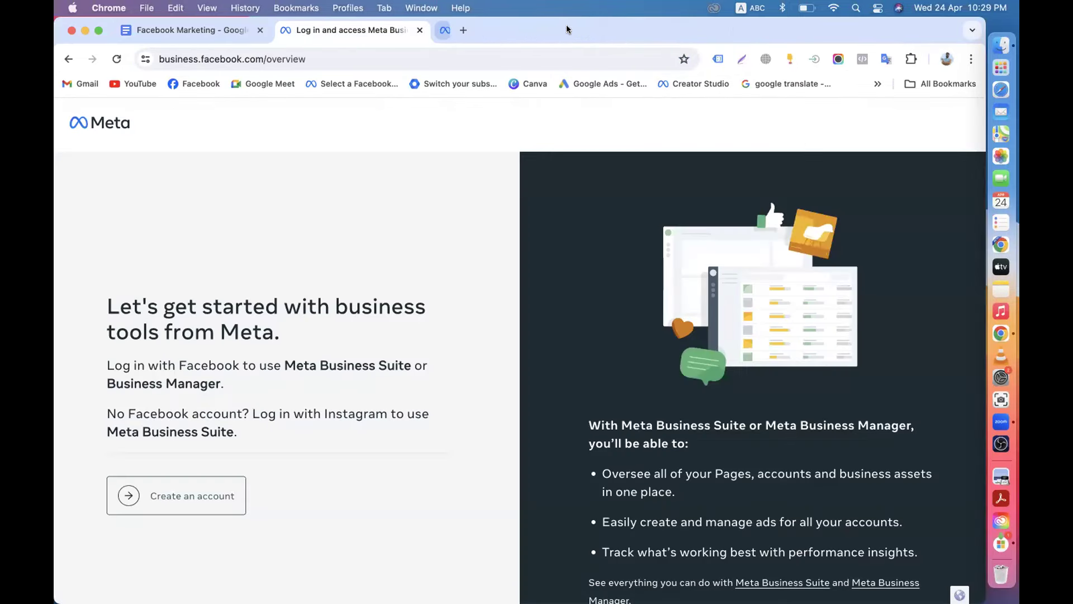
pyautogui.click(444, 31)
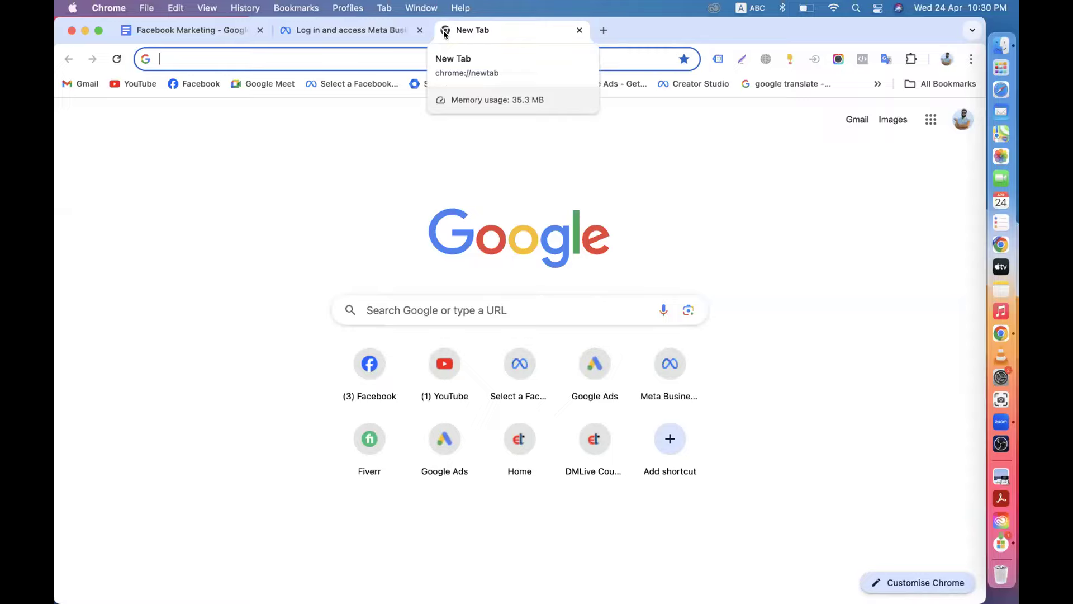
pyautogui.click(341, 30)
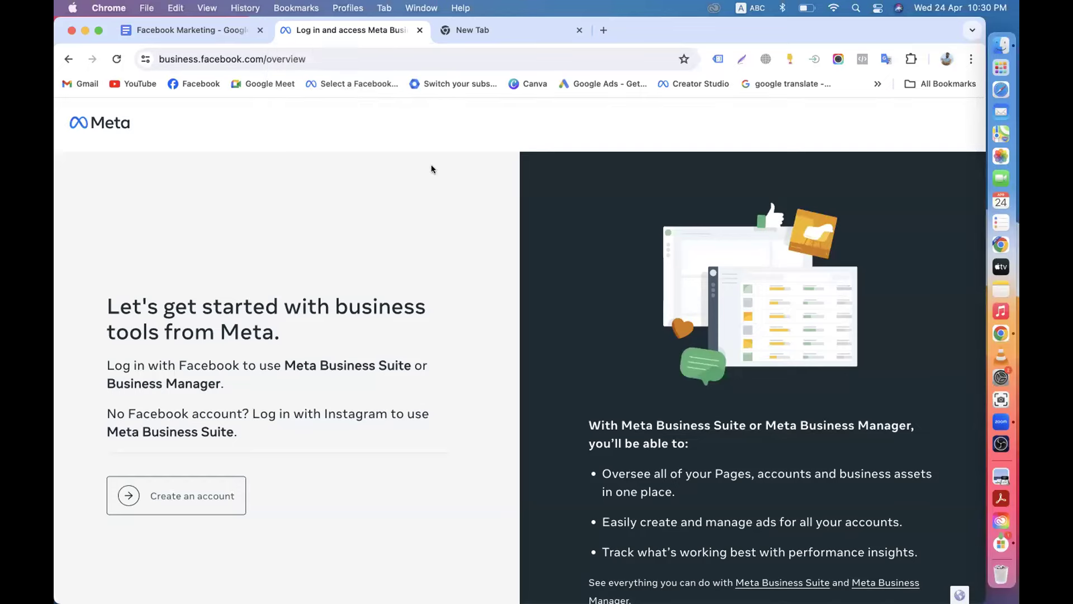
pyautogui.click(473, 31)
# Search Google for 'meta business suite' and open the Facebook Business Suite result.
pyautogui.write('meta')
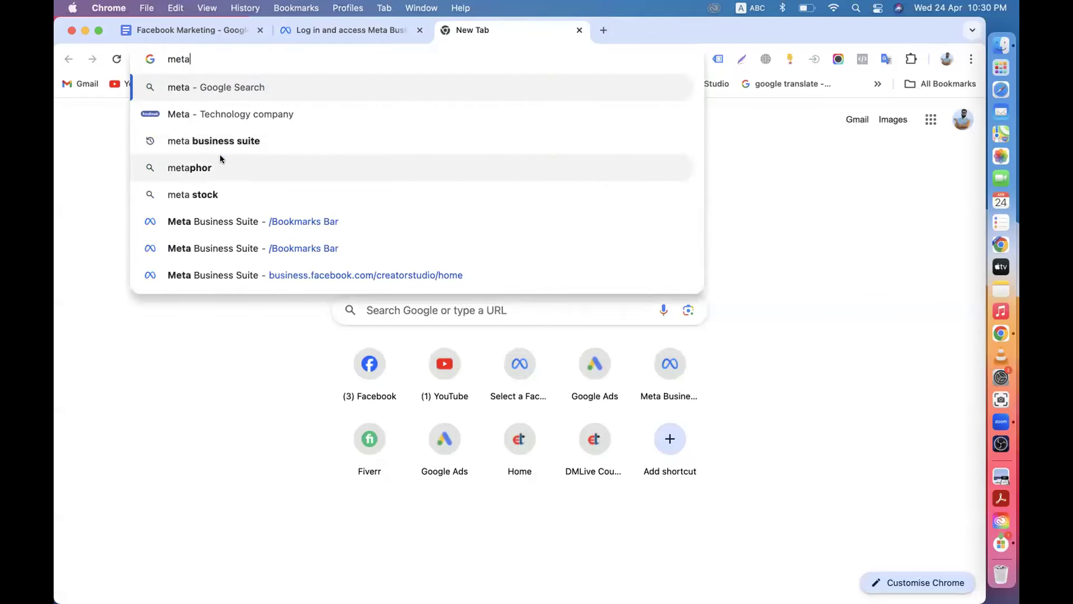
pyautogui.click(240, 141)
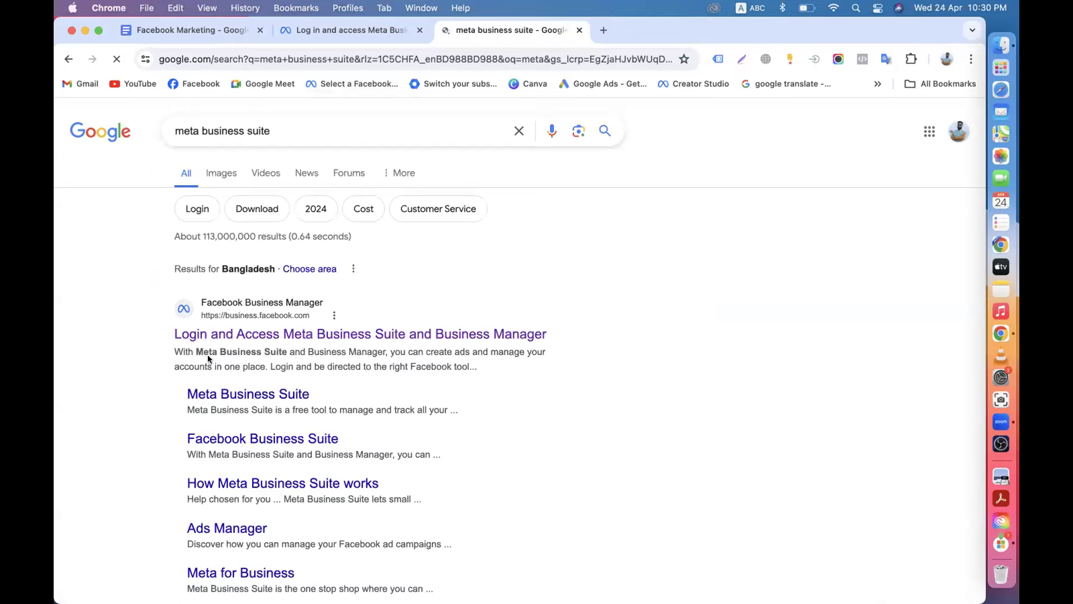
pyautogui.click(244, 397)
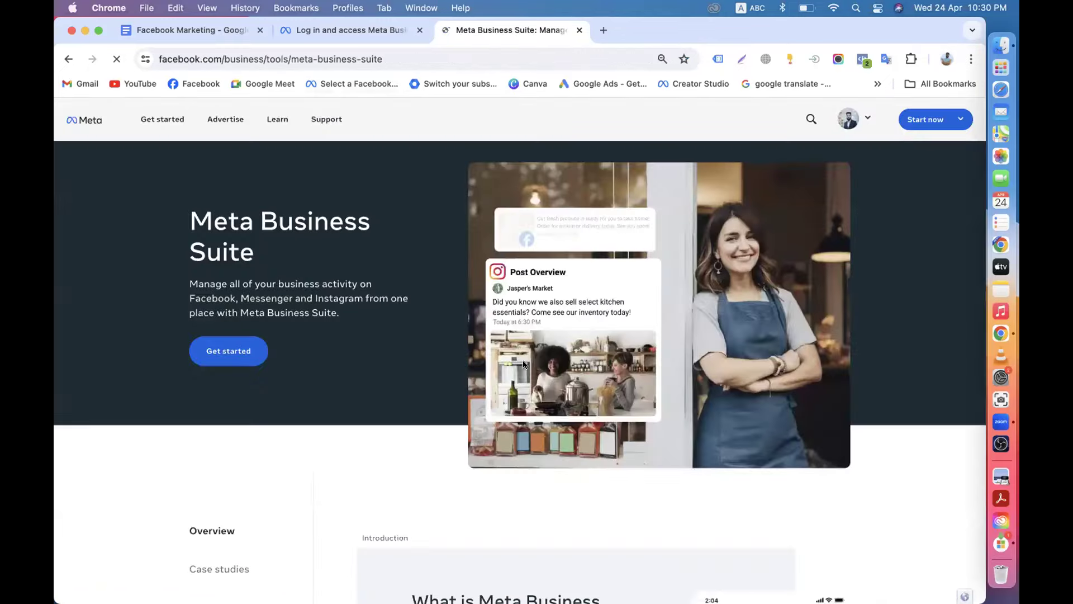
pyautogui.press('super+bracketleft')
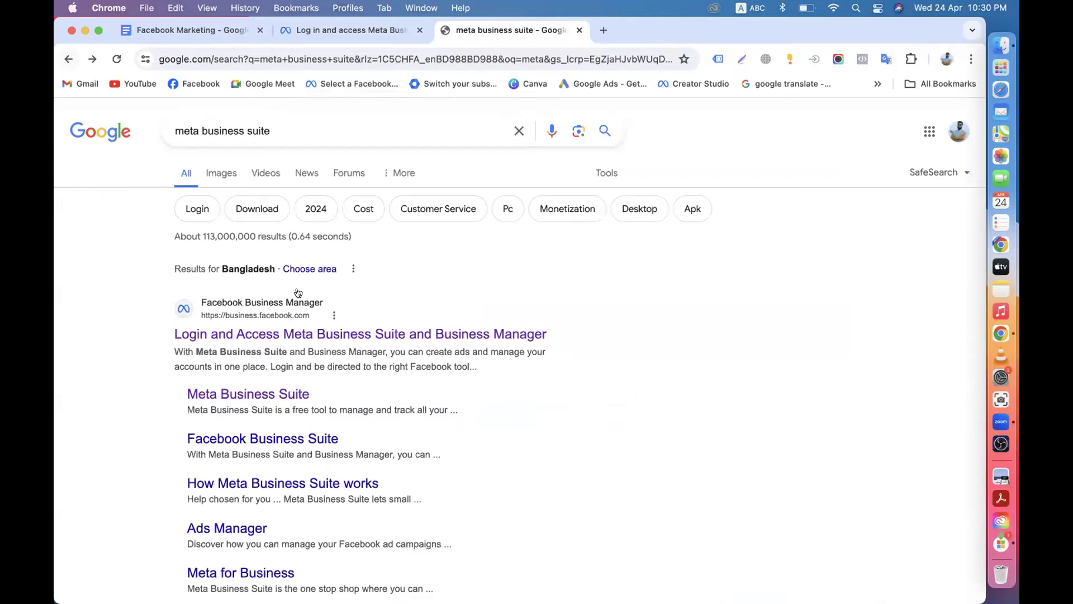
pyautogui.scroll(-3, 298, 293)
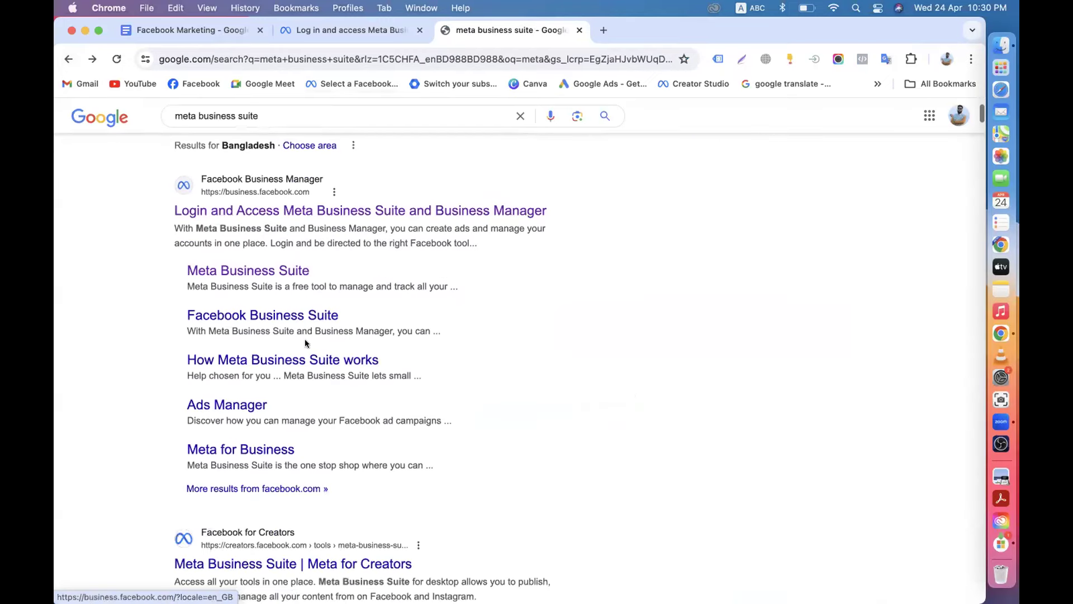
pyautogui.click(250, 318)
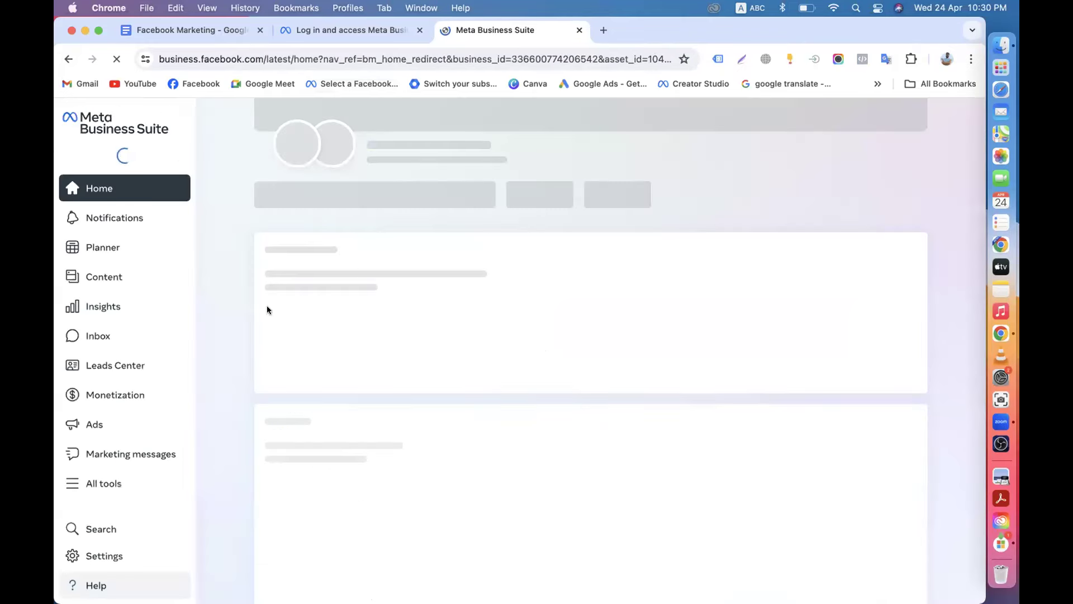
# Reopen the Facebook Business Suite result and expand the business portfolio switcher.
pyautogui.click(68, 60)
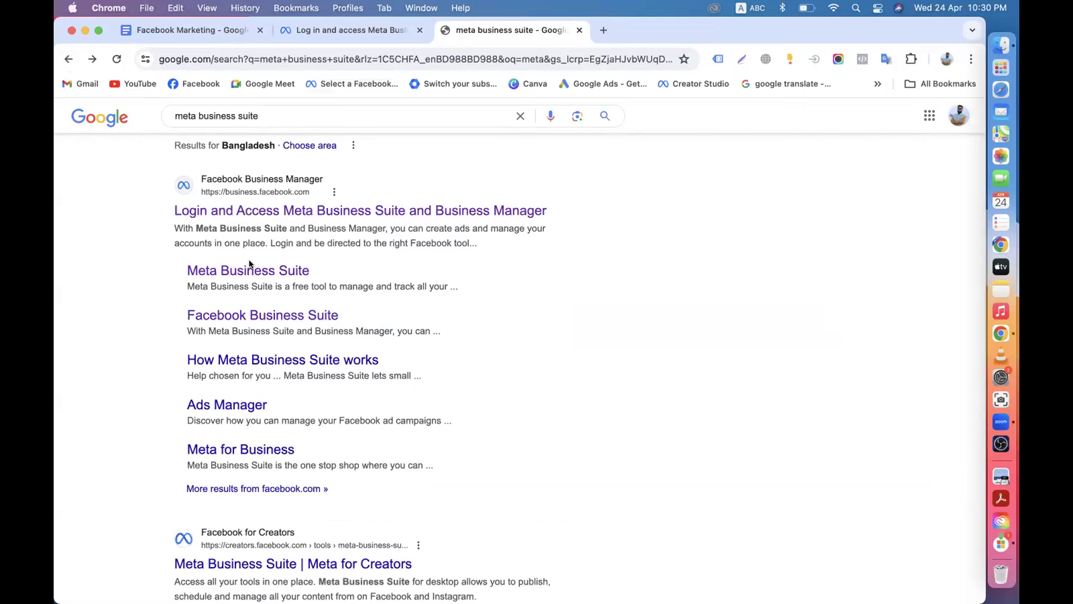
pyautogui.click(277, 315)
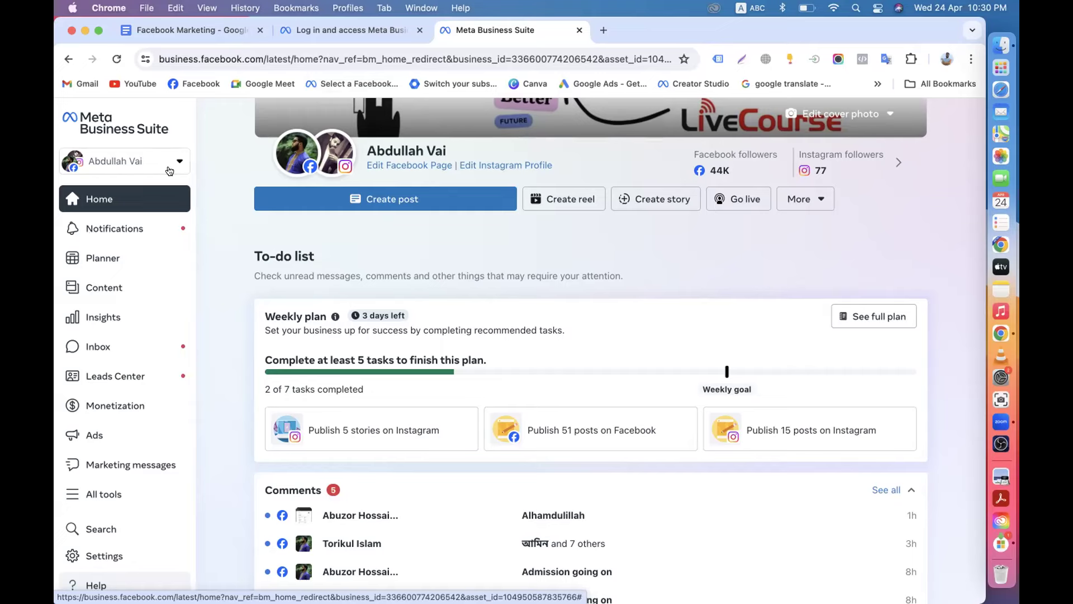
pyautogui.click(170, 170)
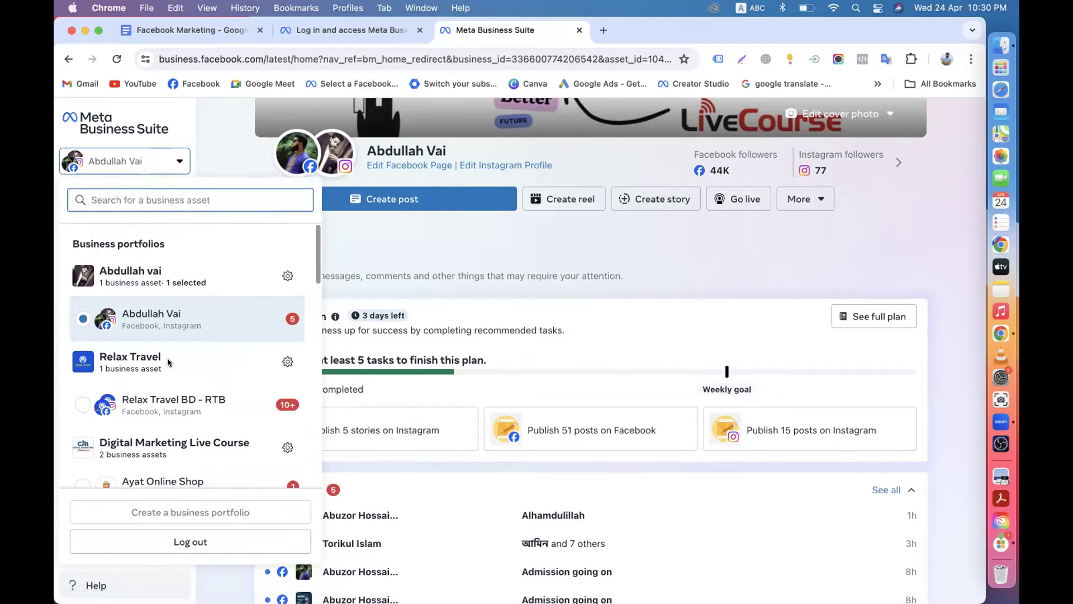
# Scroll down the Business portfolios list, clearing an accidental text highlight.
pyautogui.scroll(-4, 167, 361)
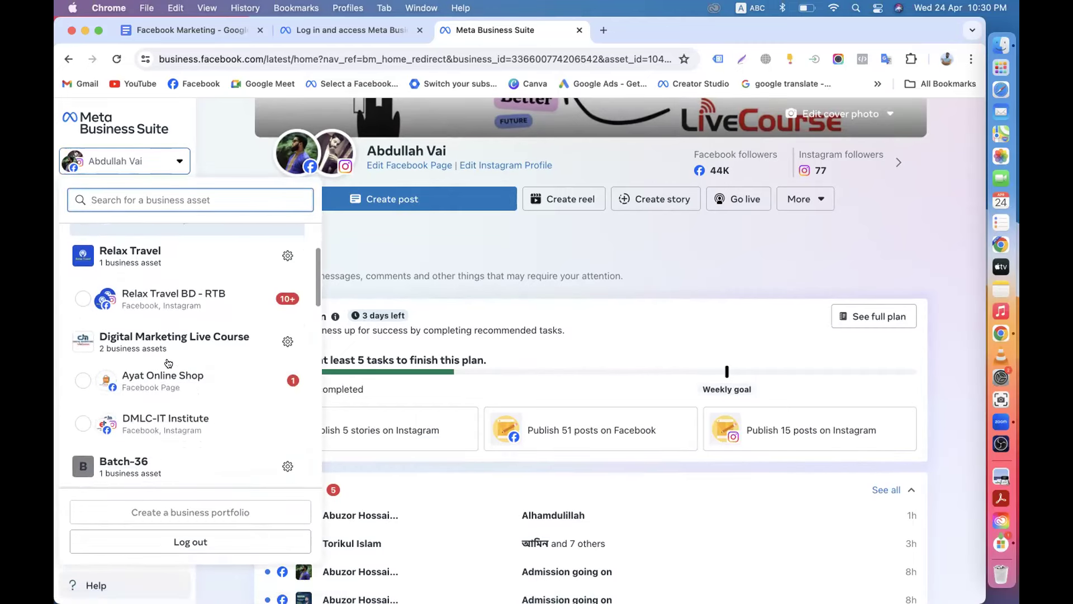
pyautogui.scroll(-3, 162, 376)
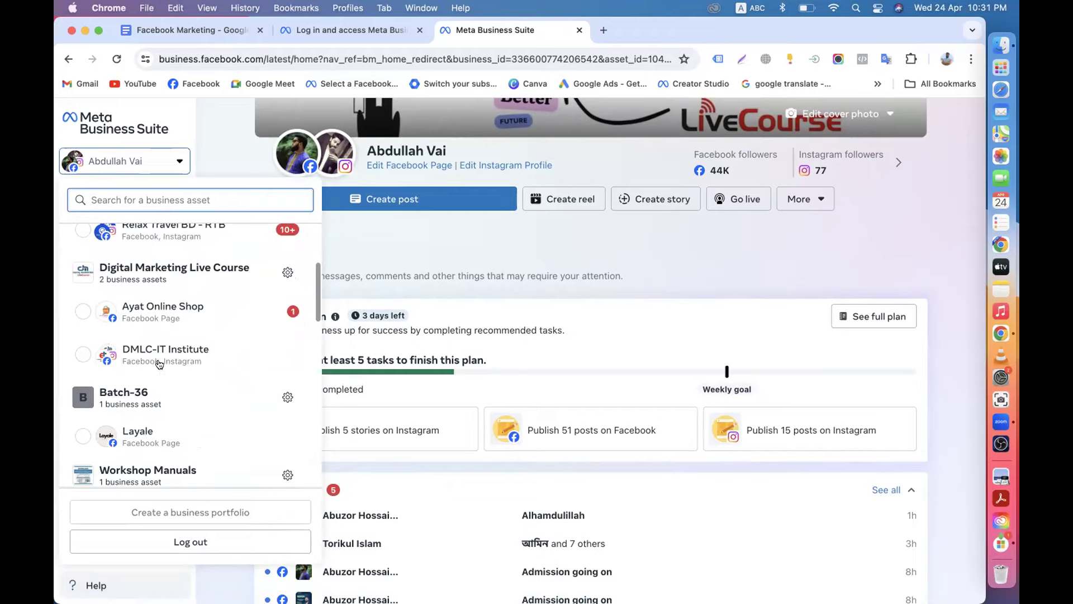
pyautogui.scroll(-2, 159, 363)
pyautogui.moveTo(99, 414); pyautogui.dragTo(162, 417)
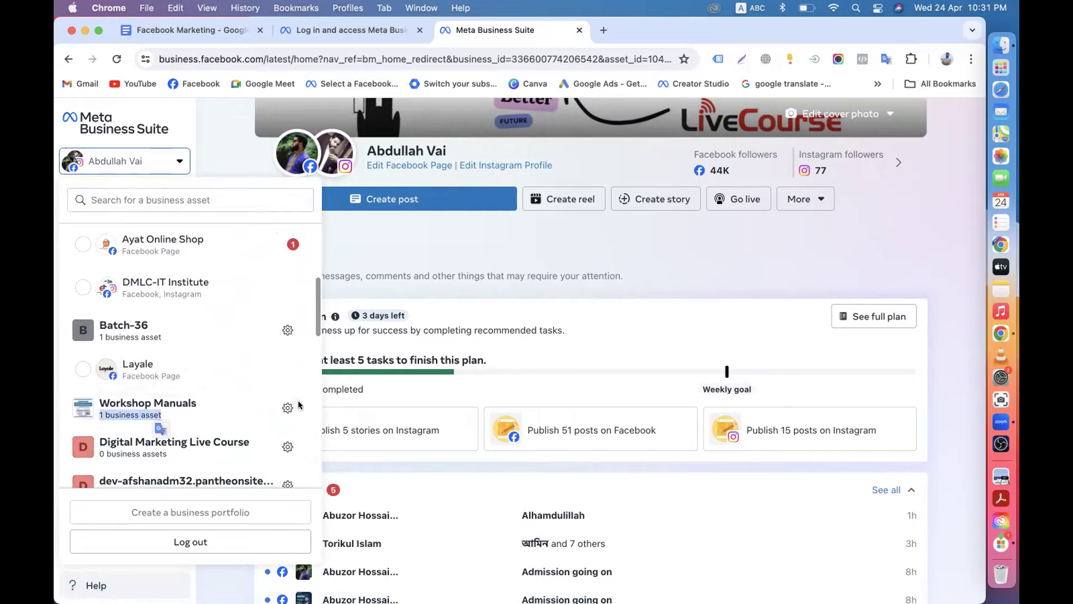
pyautogui.click(220, 402)
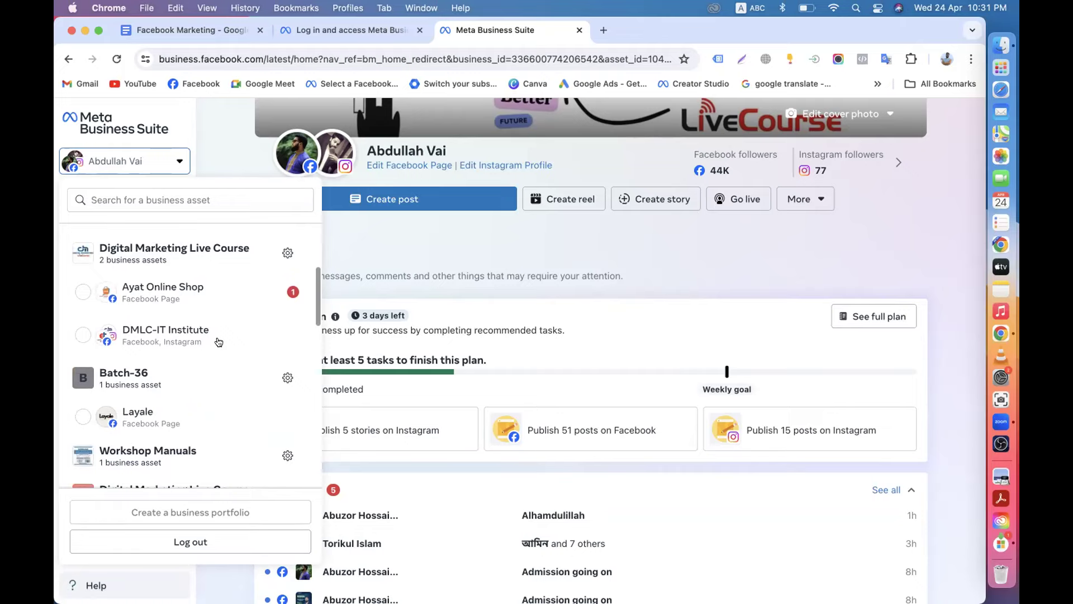
# Scroll to 'See all 31 assets', then back up, and close the portfolio list.
pyautogui.scroll(-5, 219, 342)
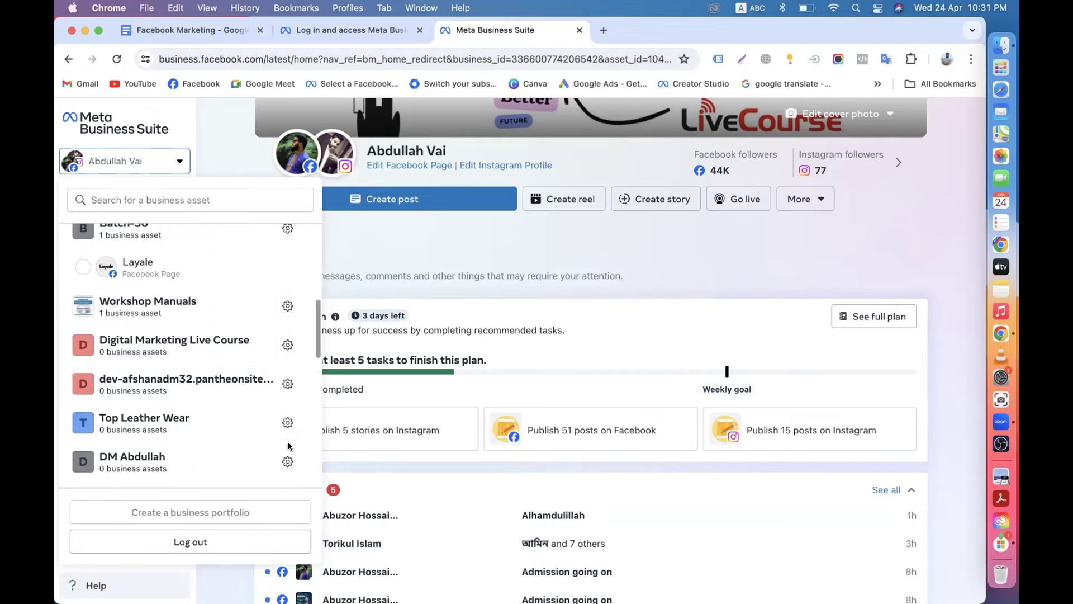
pyautogui.scroll(-5, 289, 446)
pyautogui.scroll(-7, 280, 425)
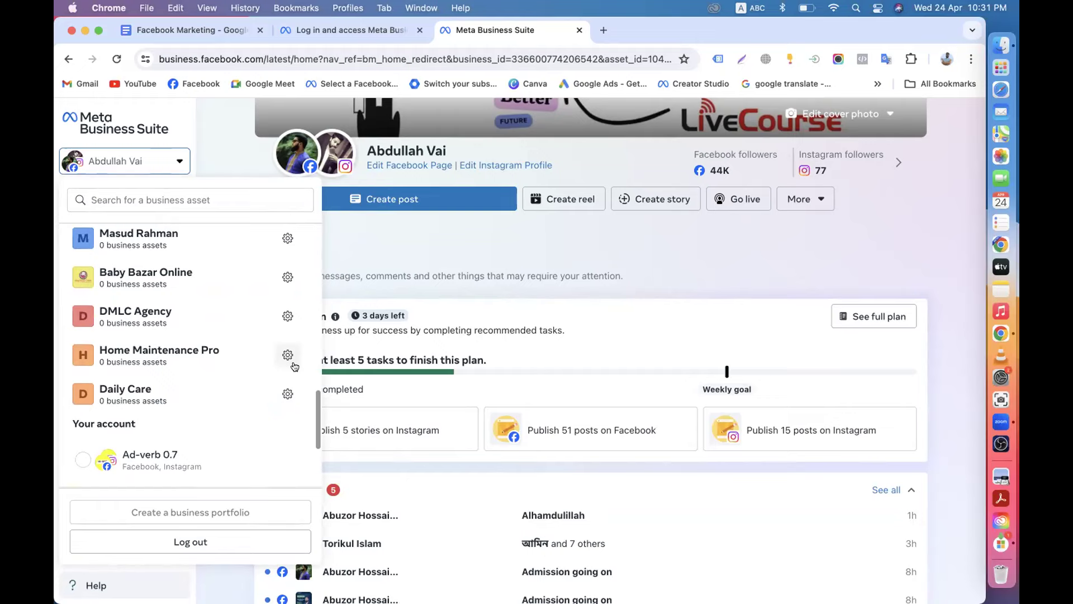
pyautogui.scroll(-4, 280, 364)
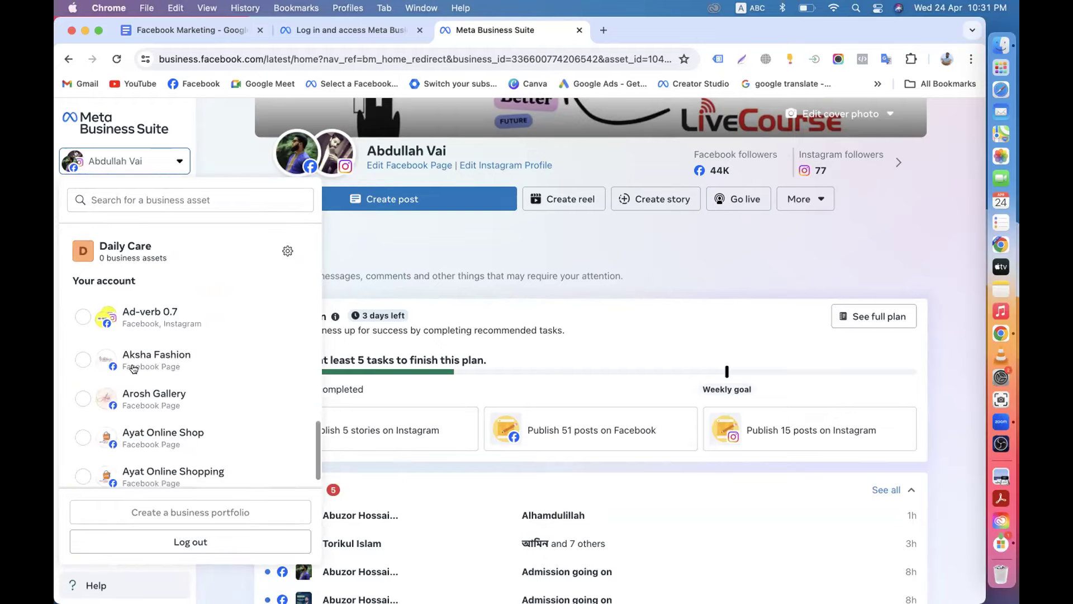
pyautogui.scroll(-1, 193, 447)
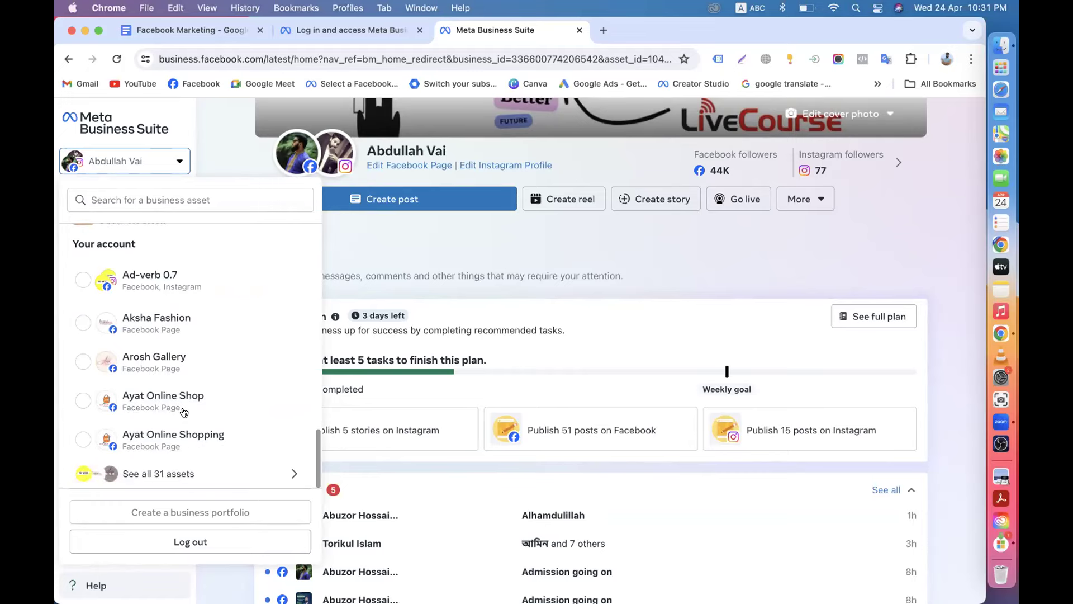
pyautogui.scroll(5, 185, 411)
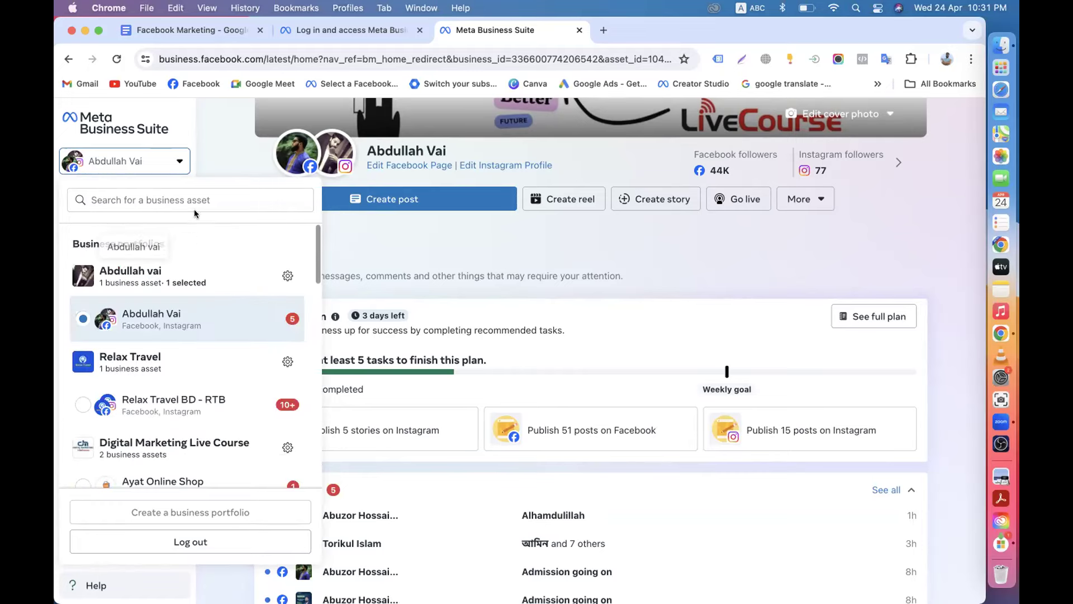
pyautogui.click(203, 169)
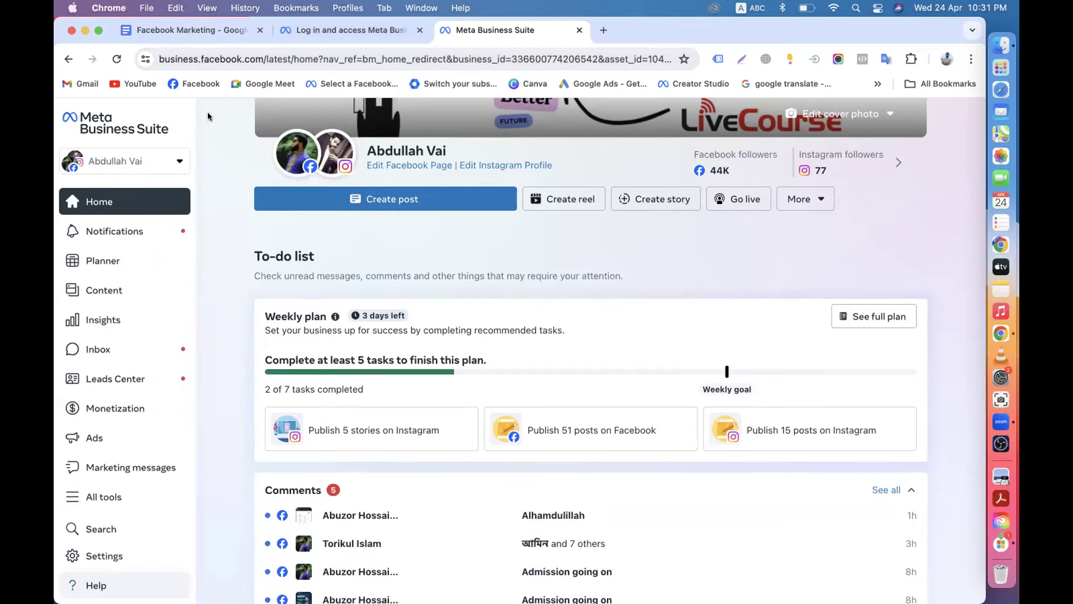
pyautogui.click(170, 169)
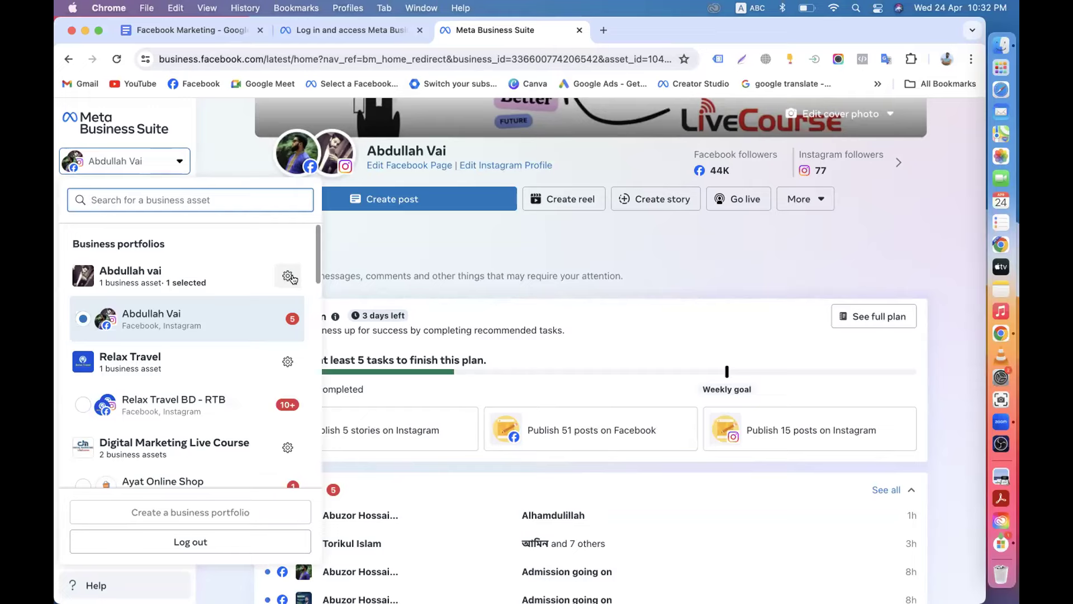
pyautogui.scroll(-4, 292, 278)
pyautogui.scroll(5, 295, 278)
pyautogui.click(401, 252)
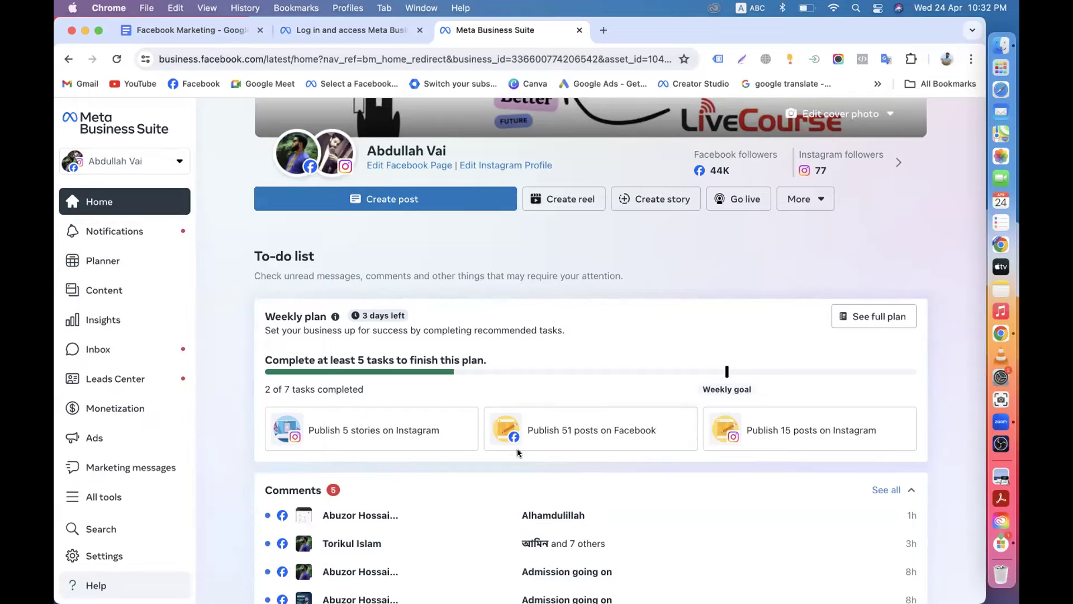
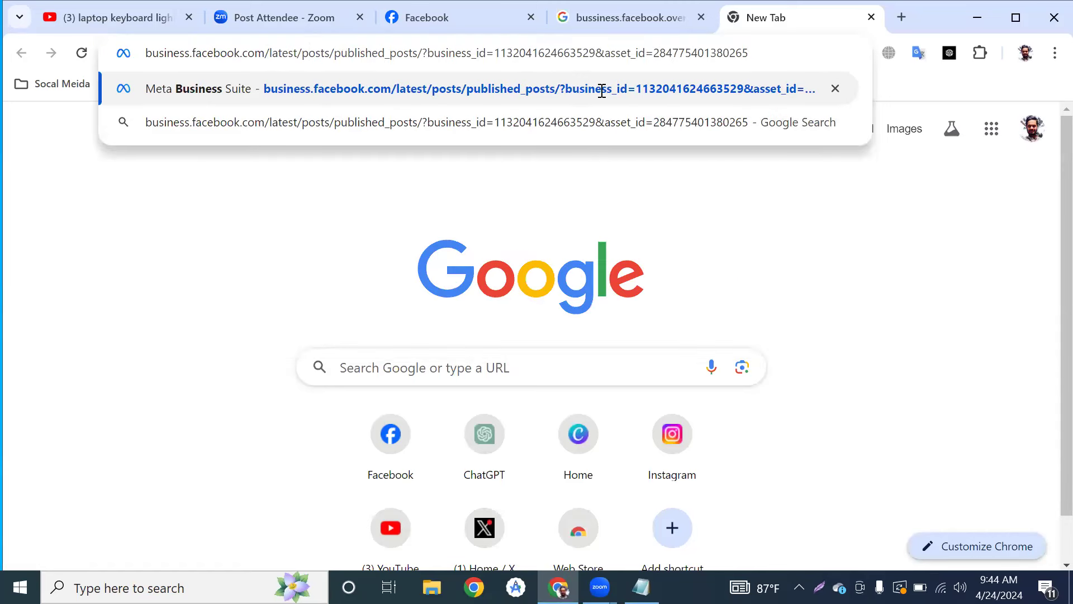
# Change the address to business.facebook.com/overview and load the Meta business tools page.
pyautogui.moveTo(602, 91); pyautogui.dragTo(751, 52)
pyautogui.click(751, 54)
pyautogui.press('BackSpace')
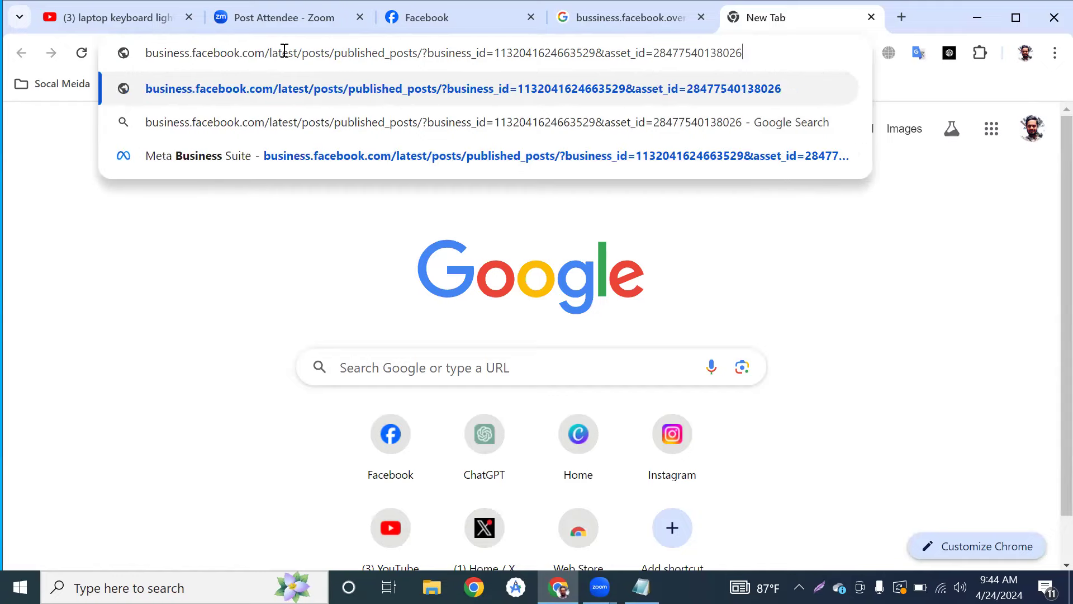
pyautogui.moveTo(270, 52); pyautogui.dragTo(757, 53)
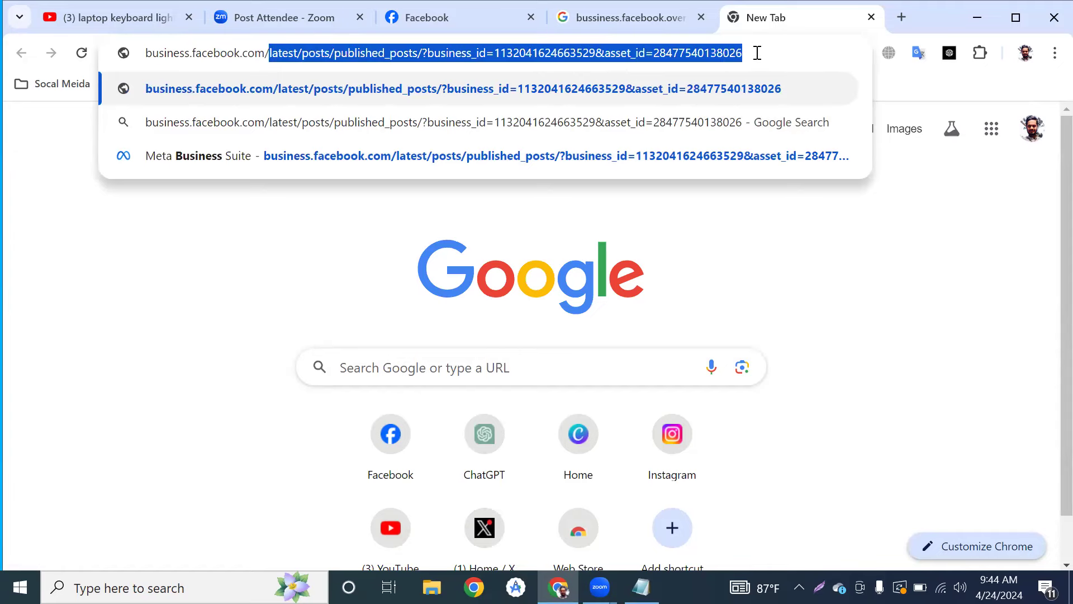
pyautogui.press('BackSpace')
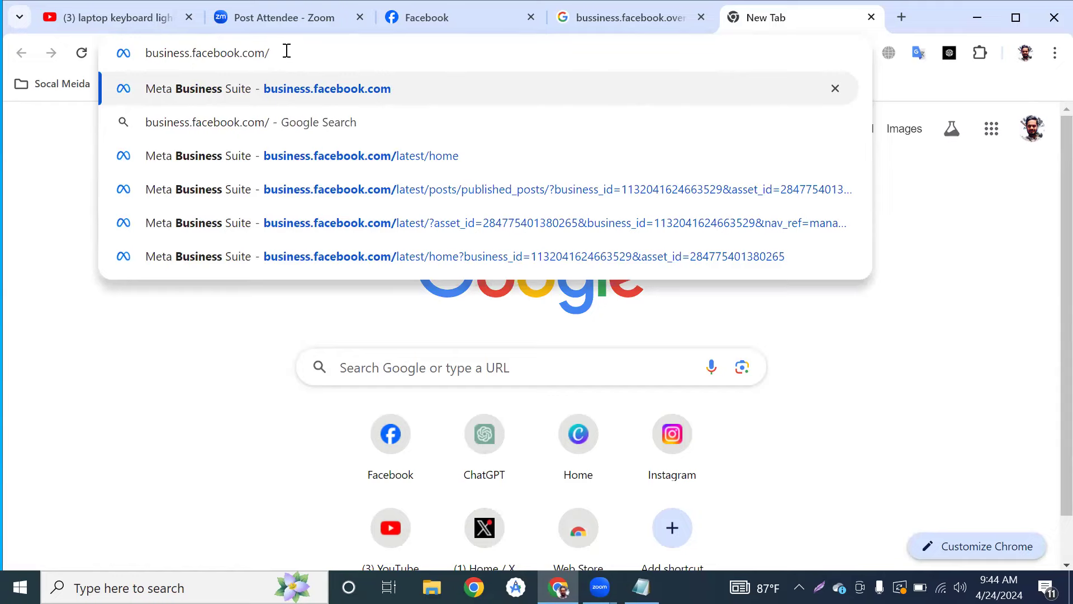
pyautogui.write('overview')
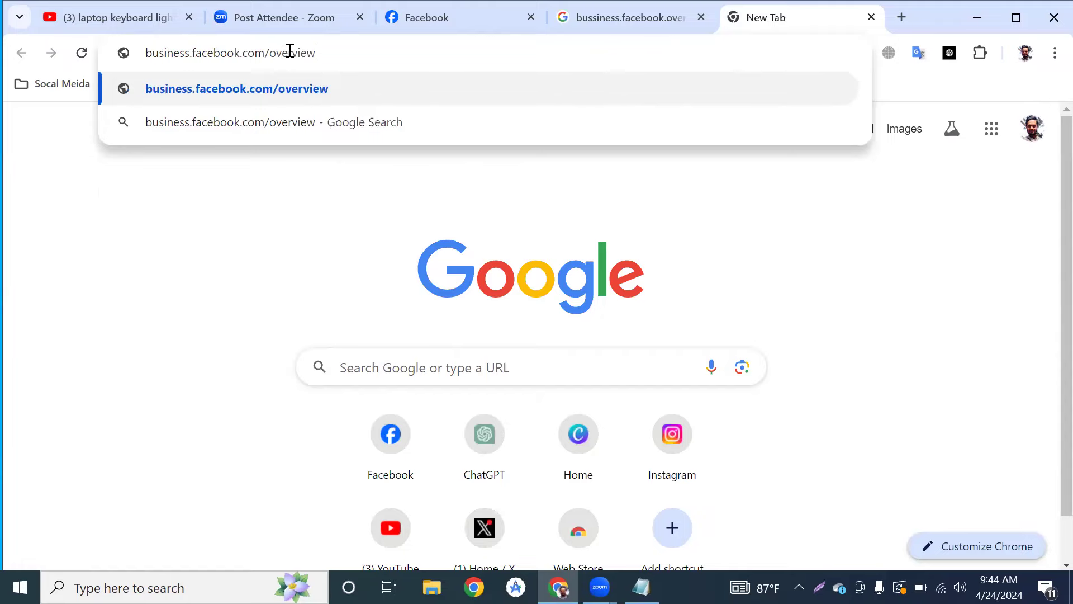
pyautogui.press('Return')
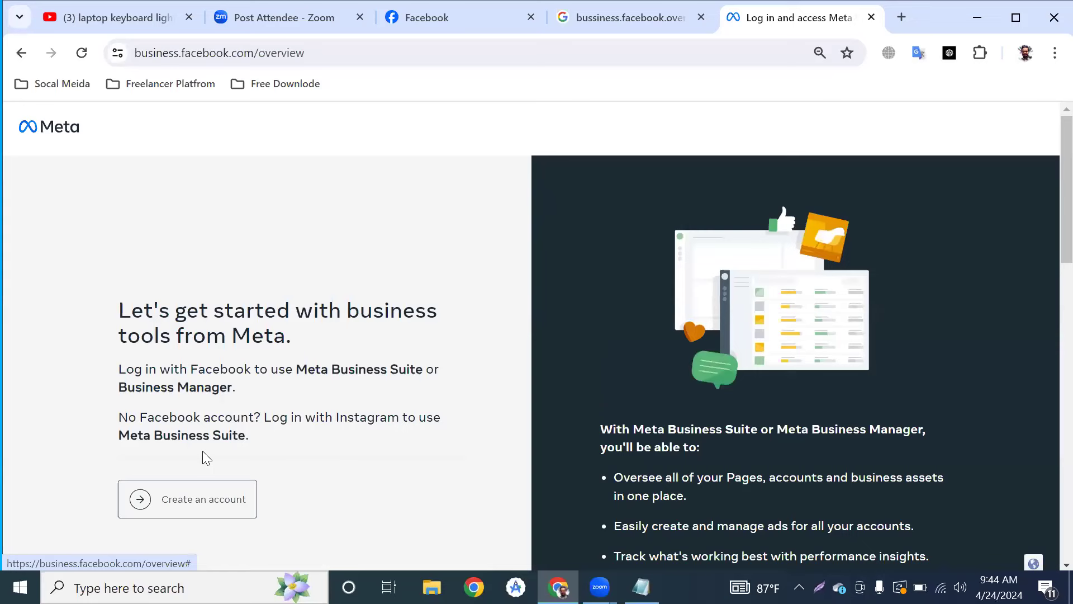
# Open the Create your business portfolio form.
pyautogui.click(168, 508)
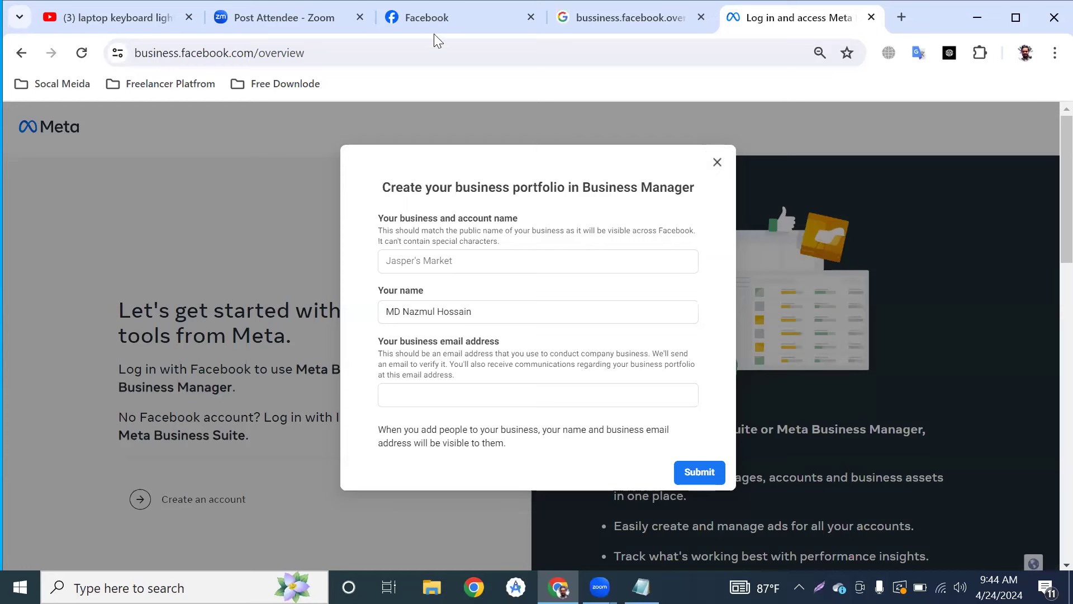
pyautogui.press('Escape')
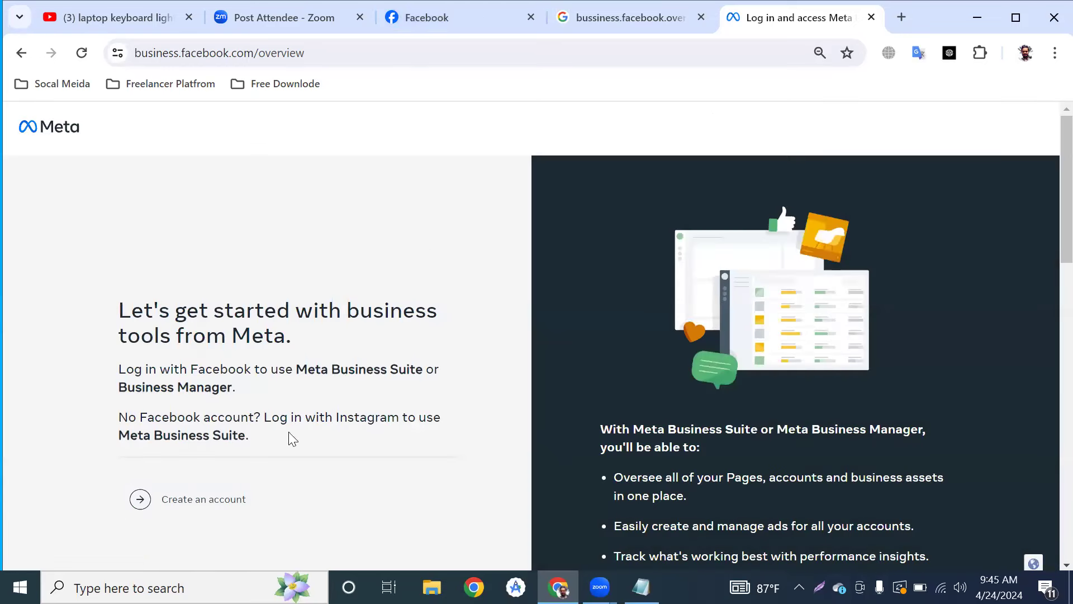
pyautogui.click(221, 503)
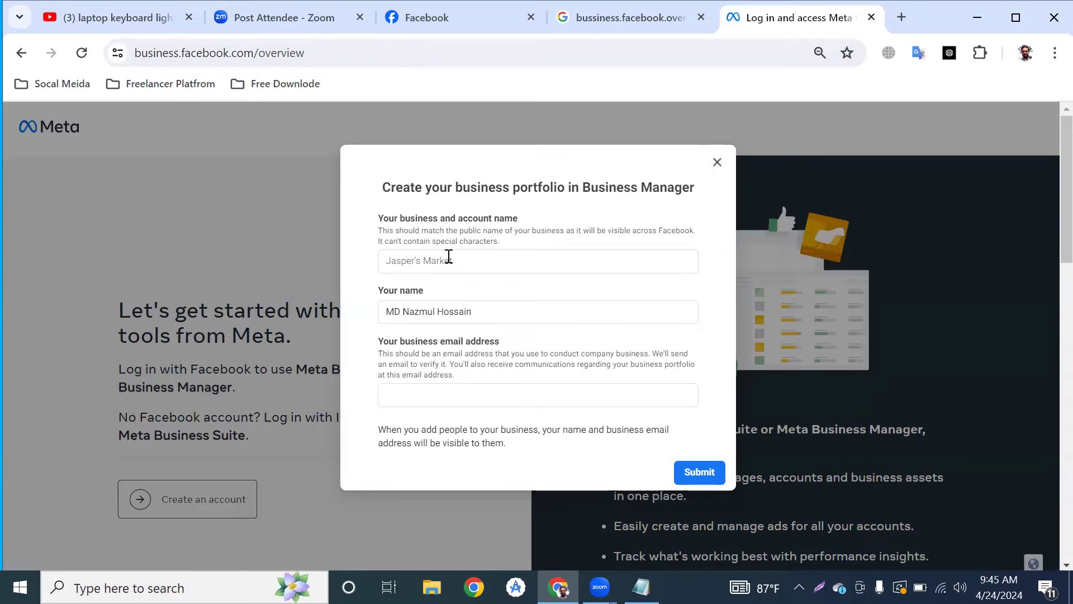
# Enter the business and account name 'DM Nazmul Batch-60', correcting its capitalization.
pyautogui.click(442, 260)
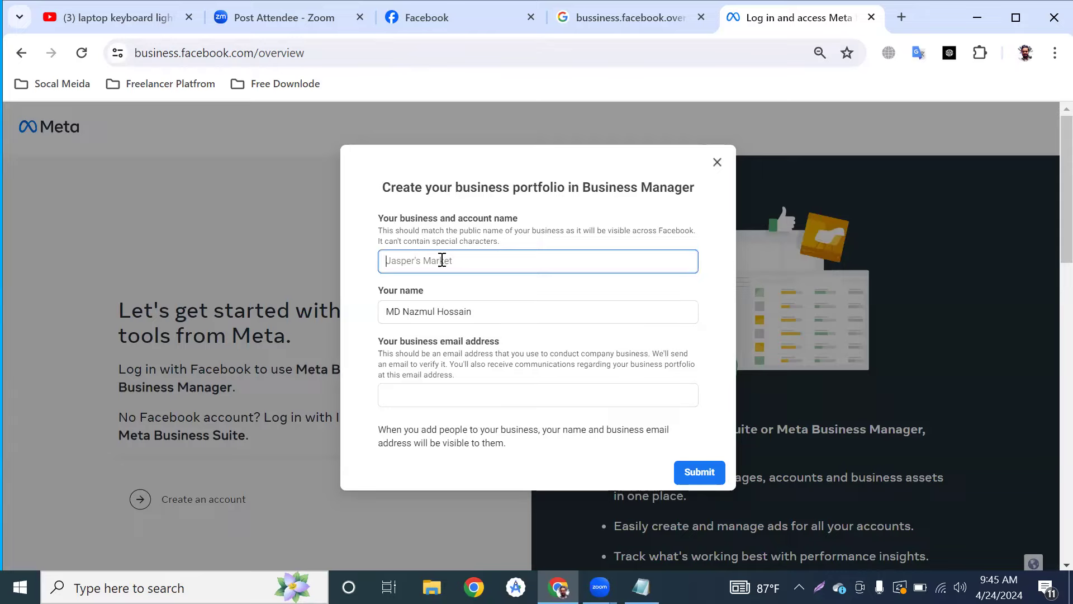
pyautogui.write('Dm NAzmul')
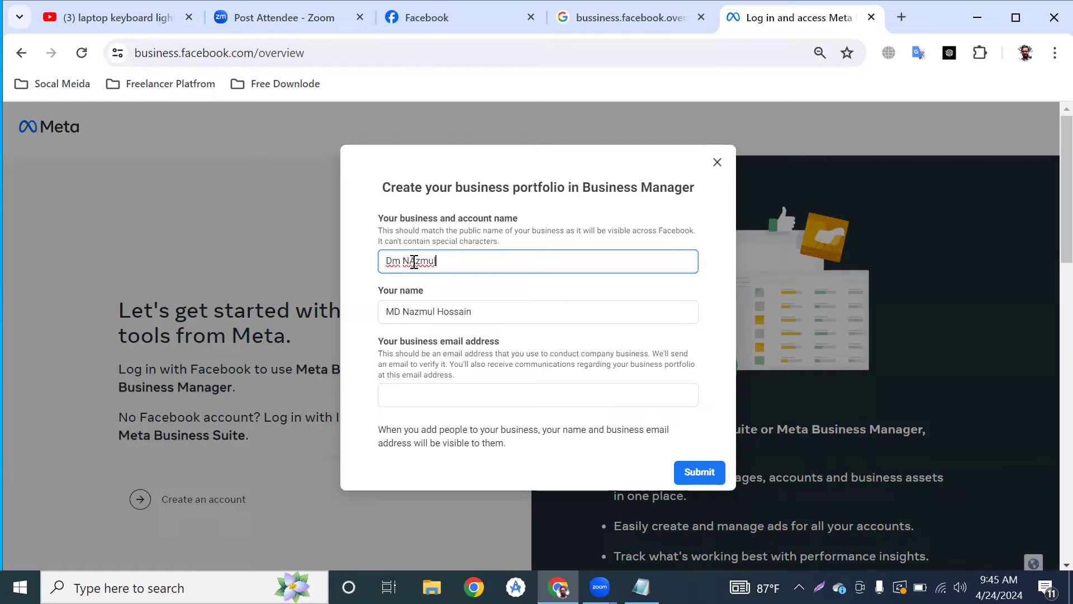
pyautogui.click(414, 261)
pyautogui.press('BackSpace')
pyautogui.write('a')
pyautogui.click(402, 261)
pyautogui.press('BackSpace')
pyautogui.write('M Nazmul Batch-60')
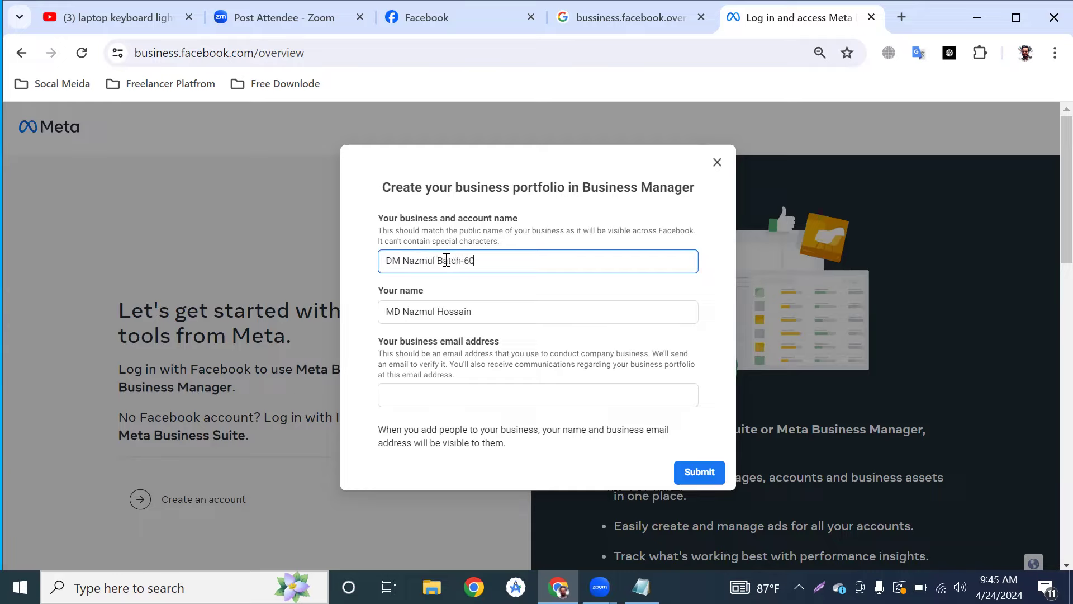
pyautogui.click(447, 394)
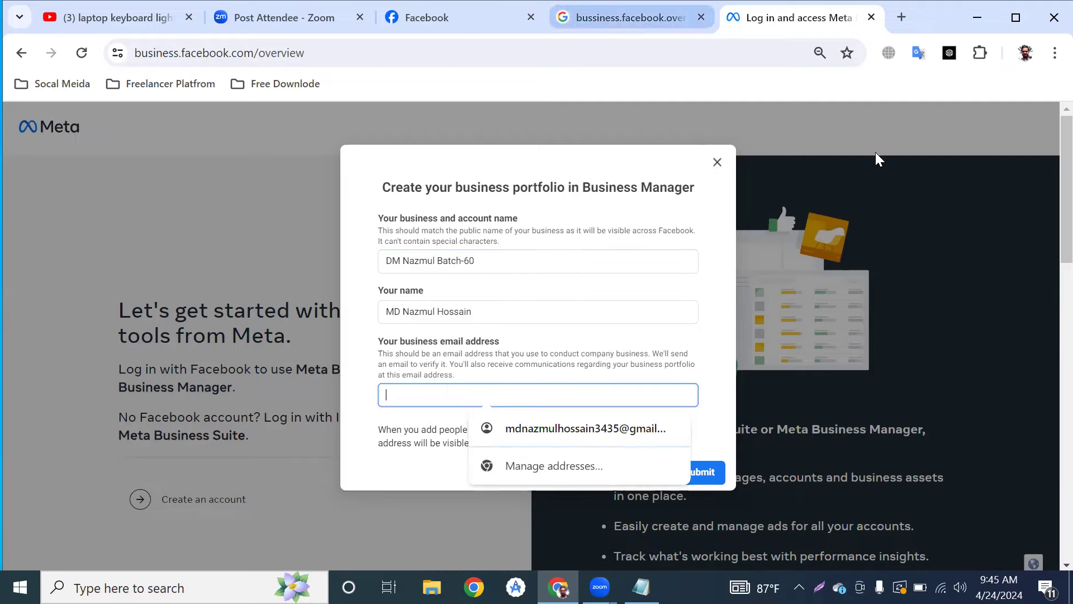
# Copy the signed-in Google account's email address from the account details.
pyautogui.hotkey('ctrl', 'shift', 'Tab')
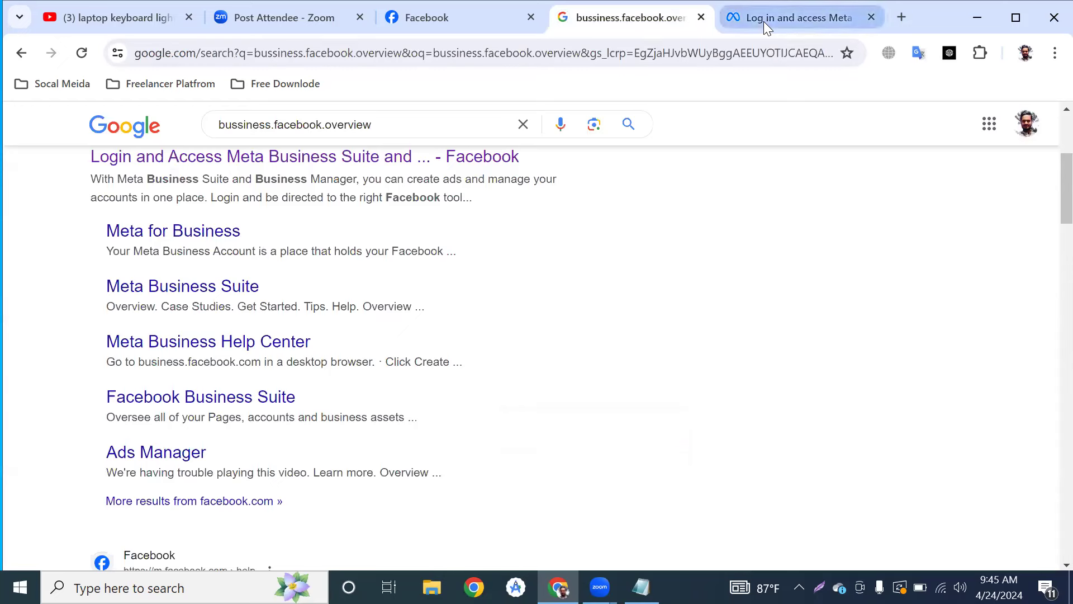
pyautogui.hotkey('ctrl', 'Tab')
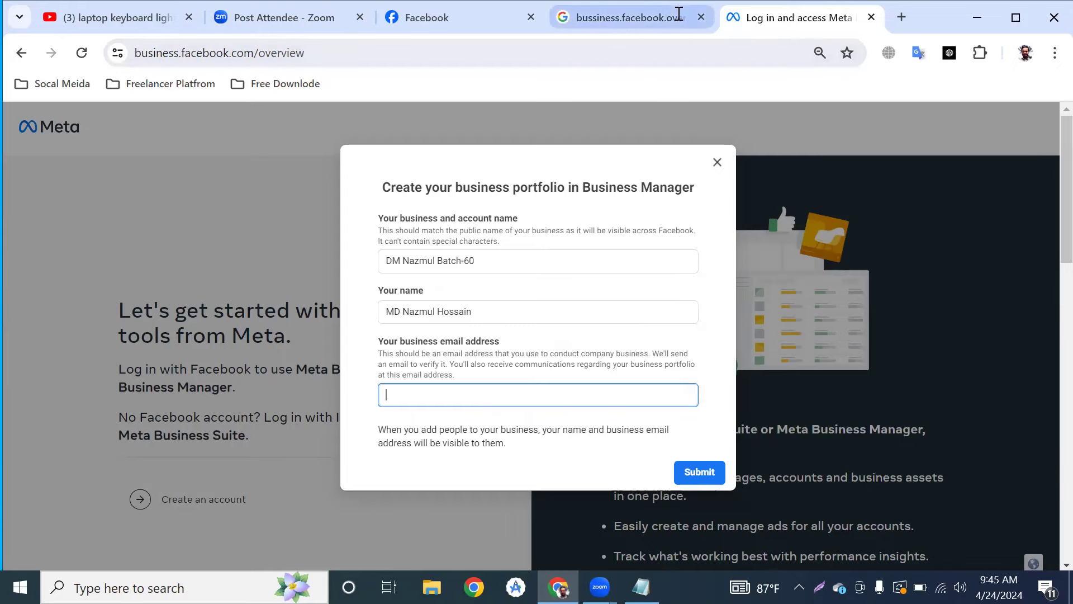
pyautogui.click(678, 16)
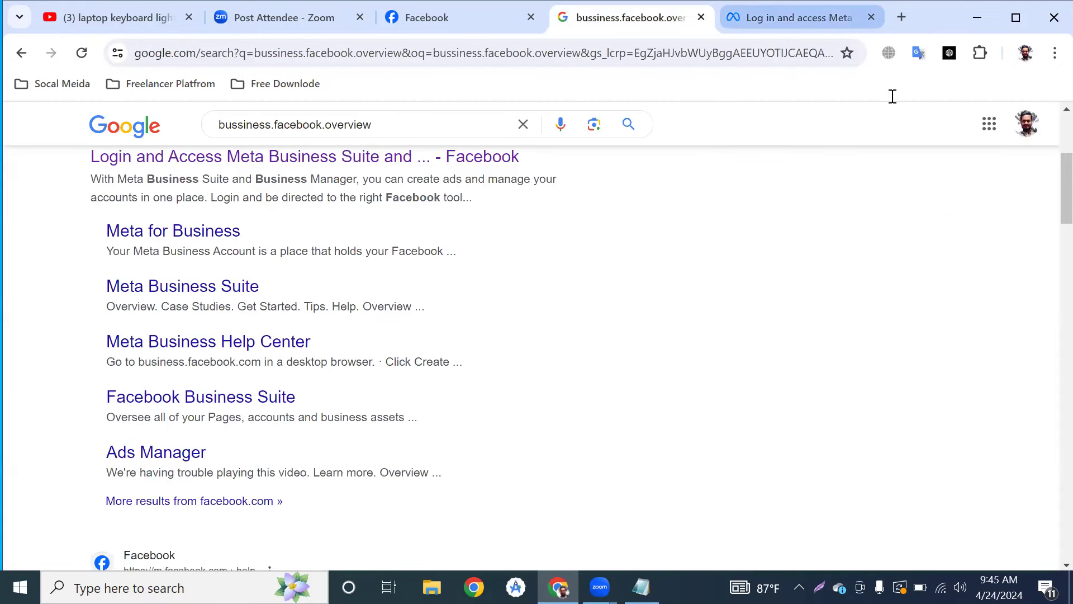
pyautogui.click(1027, 138)
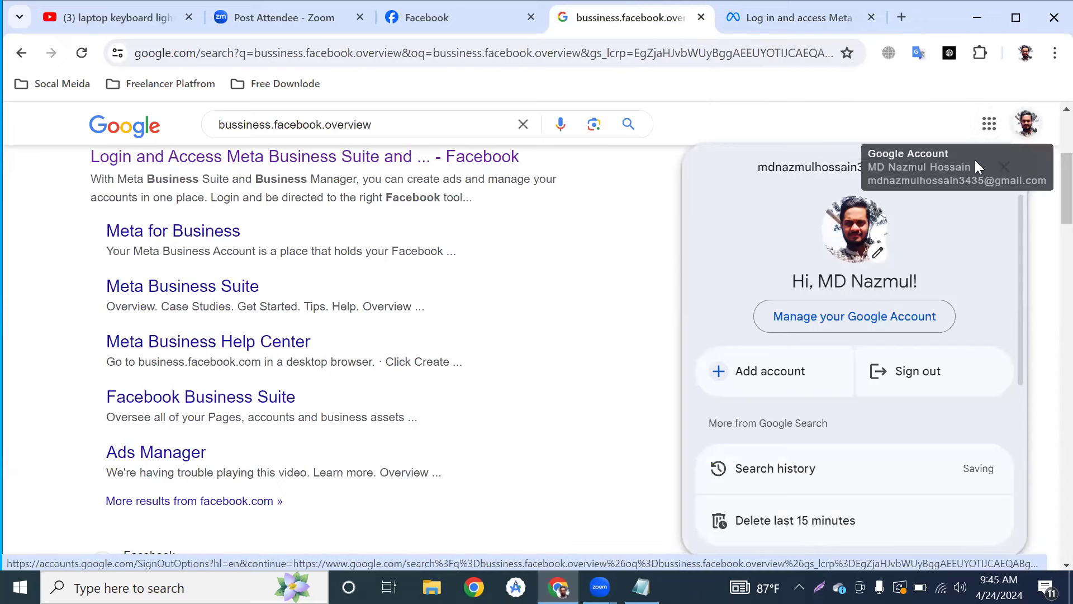
pyautogui.press('Escape')
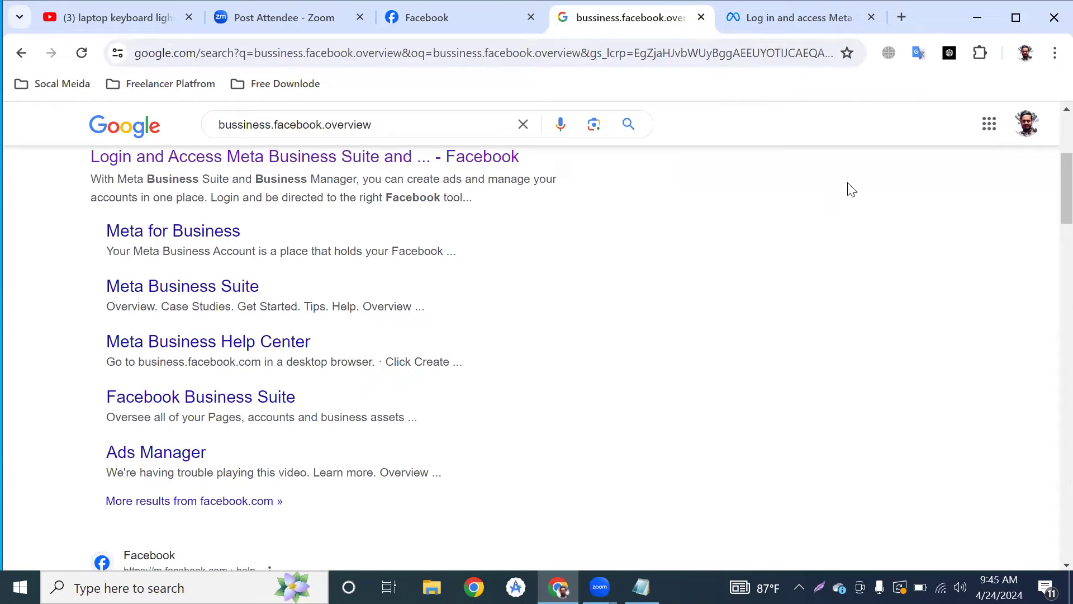
pyautogui.click(1025, 130)
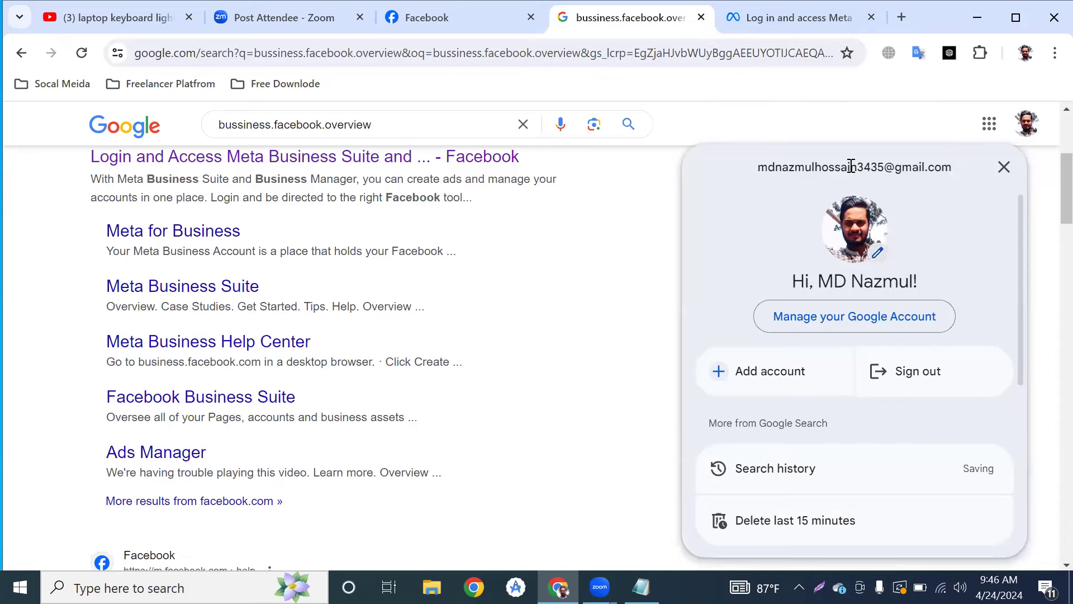
pyautogui.tripleClick(750, 171)
pyautogui.press('super+c')
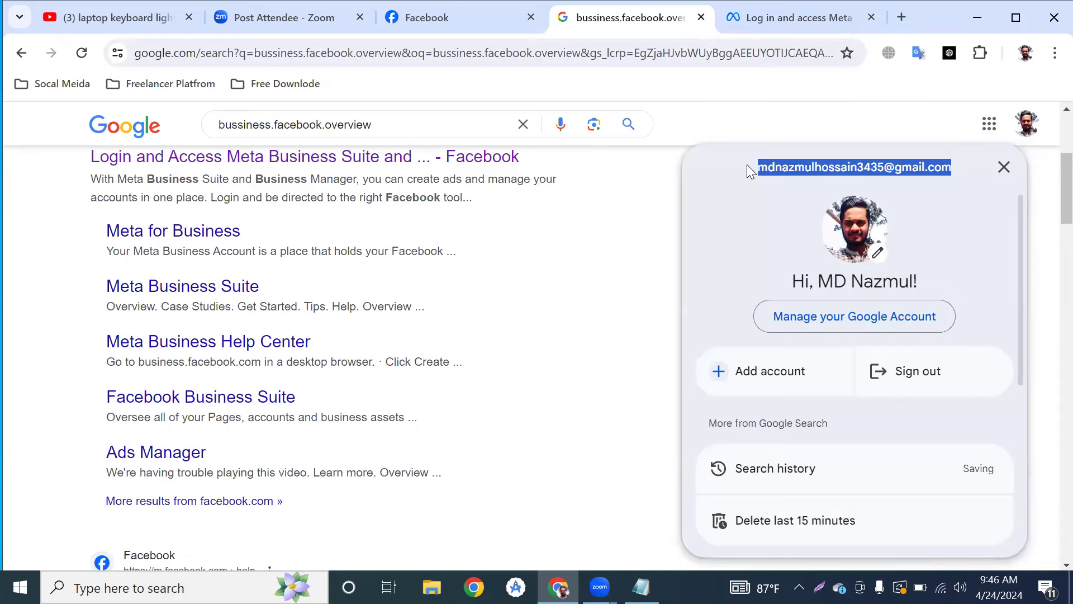
pyautogui.rightClick(781, 164)
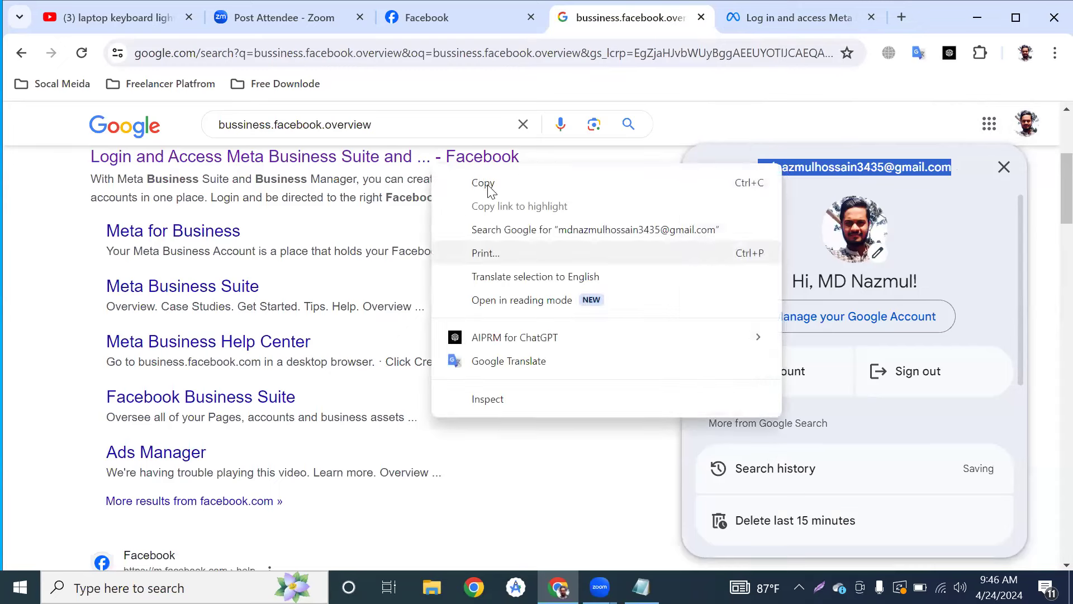
pyautogui.click(695, 44)
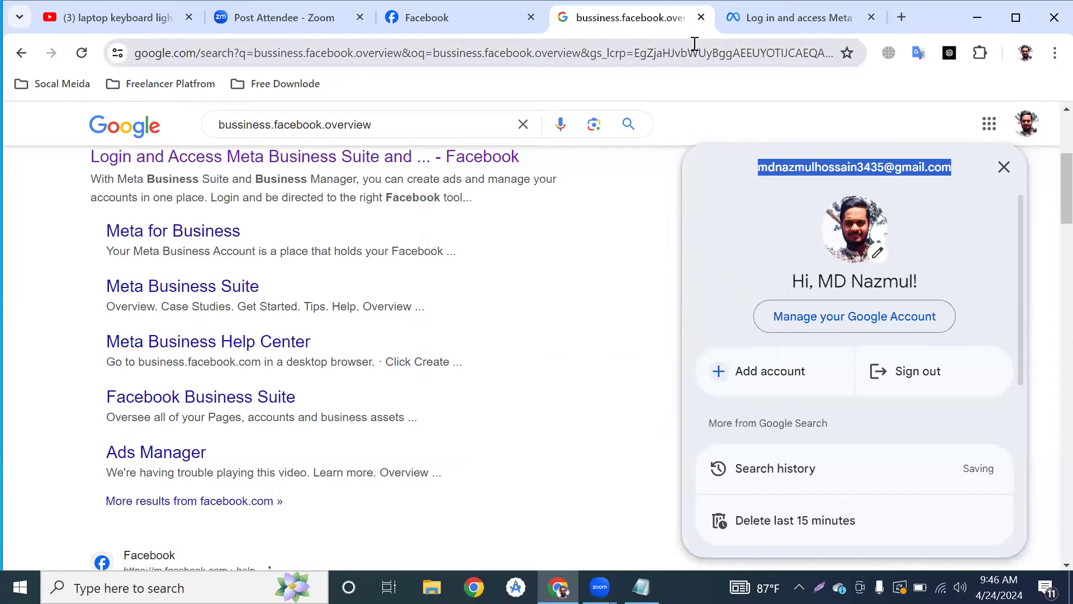
# Paste the copied email into the portfolio form's business email field.
pyautogui.click(752, 24)
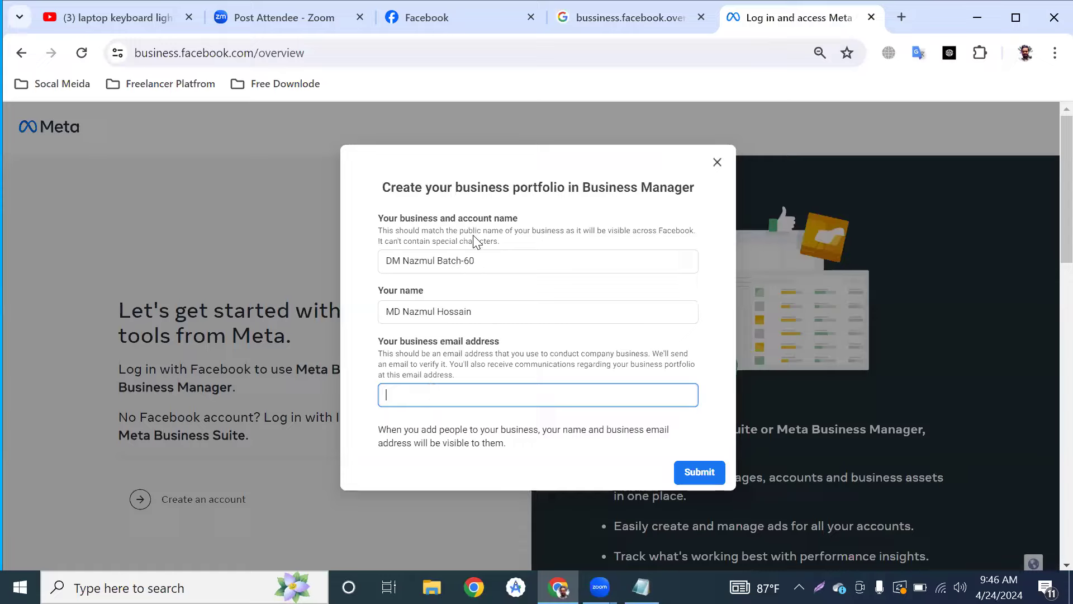
pyautogui.rightClick(431, 393)
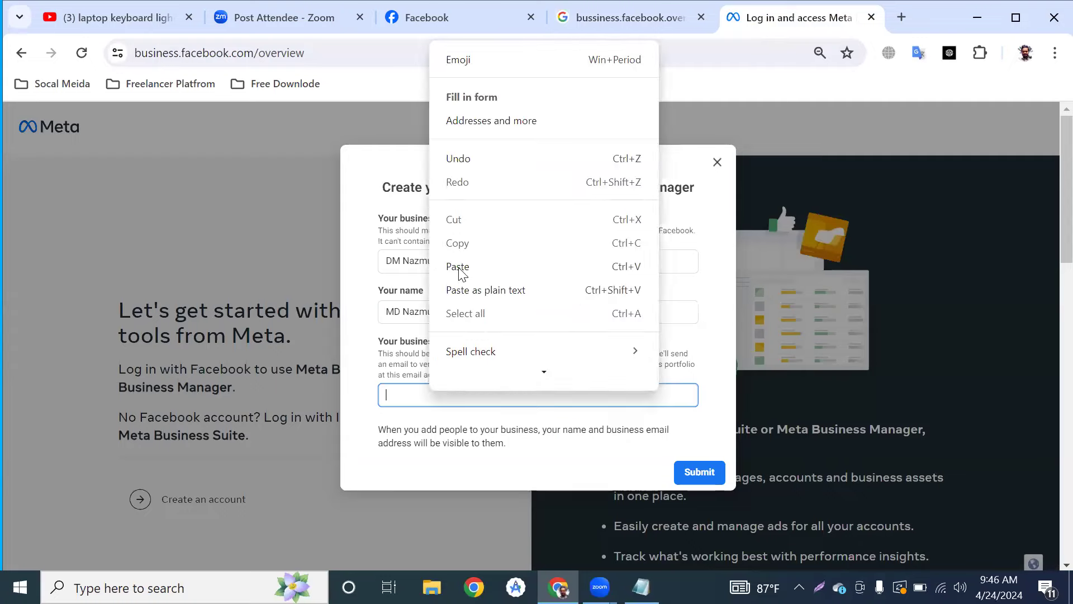
pyautogui.scroll(-1, 461, 275)
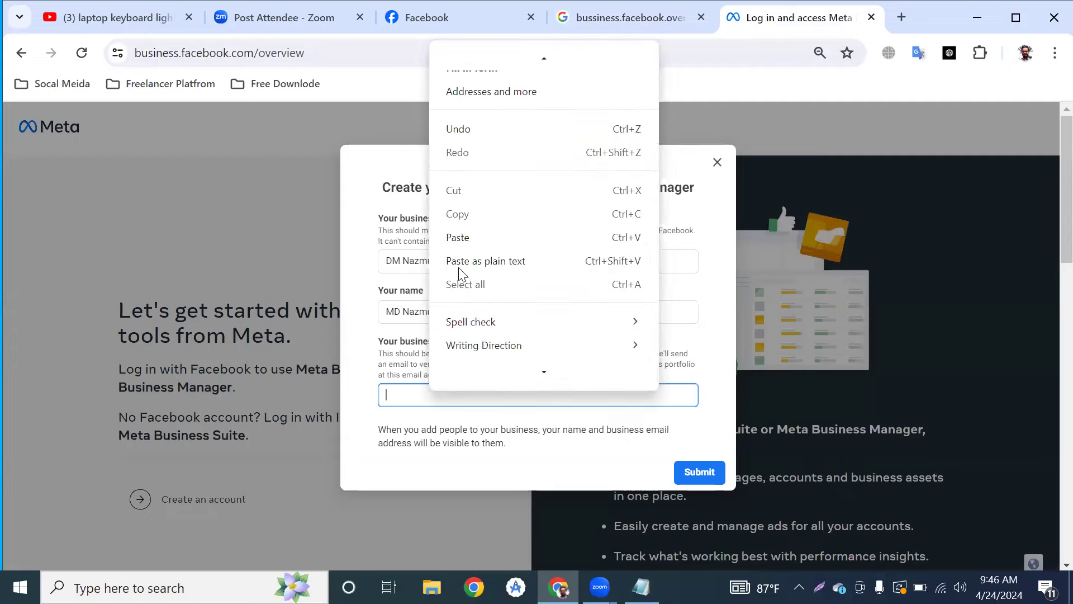
pyautogui.click(455, 237)
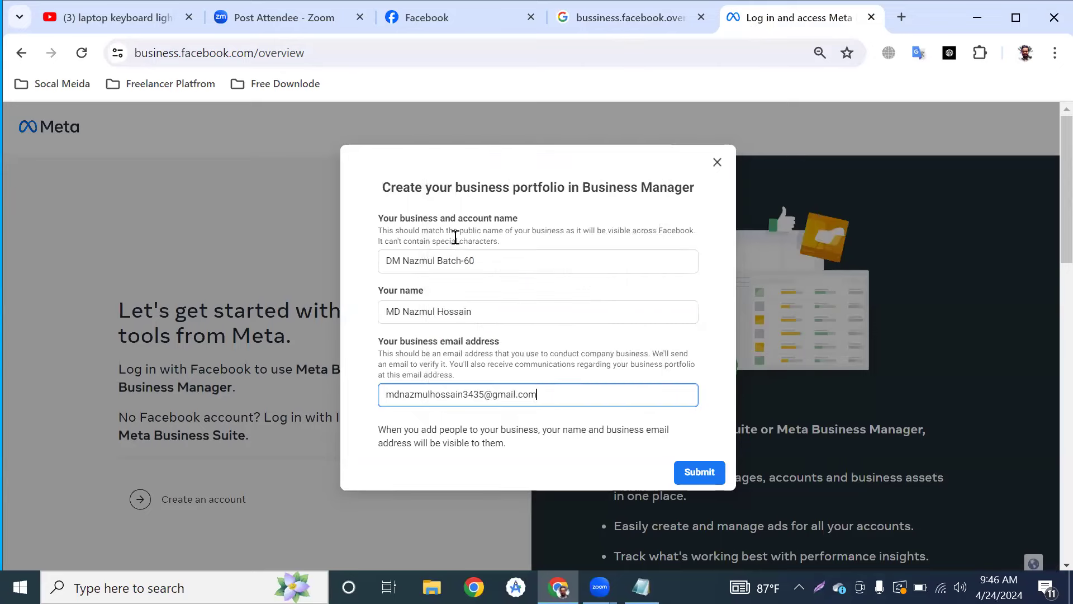
pyautogui.click(541, 388)
pyautogui.click(552, 418)
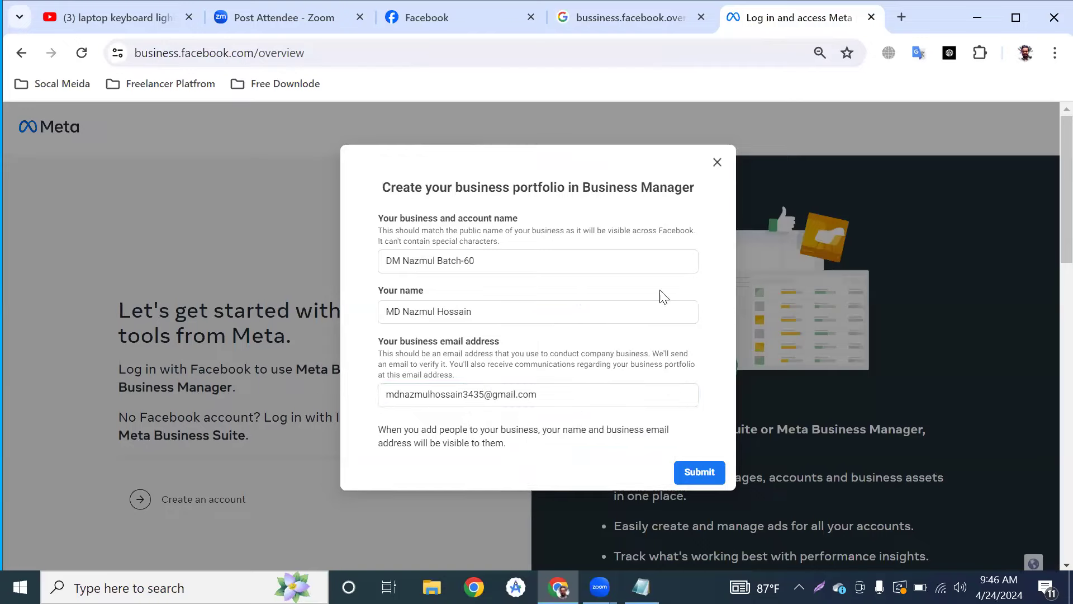
# Search Google in a new tab for 'browsec vpn for chrome'.
pyautogui.click(901, 18)
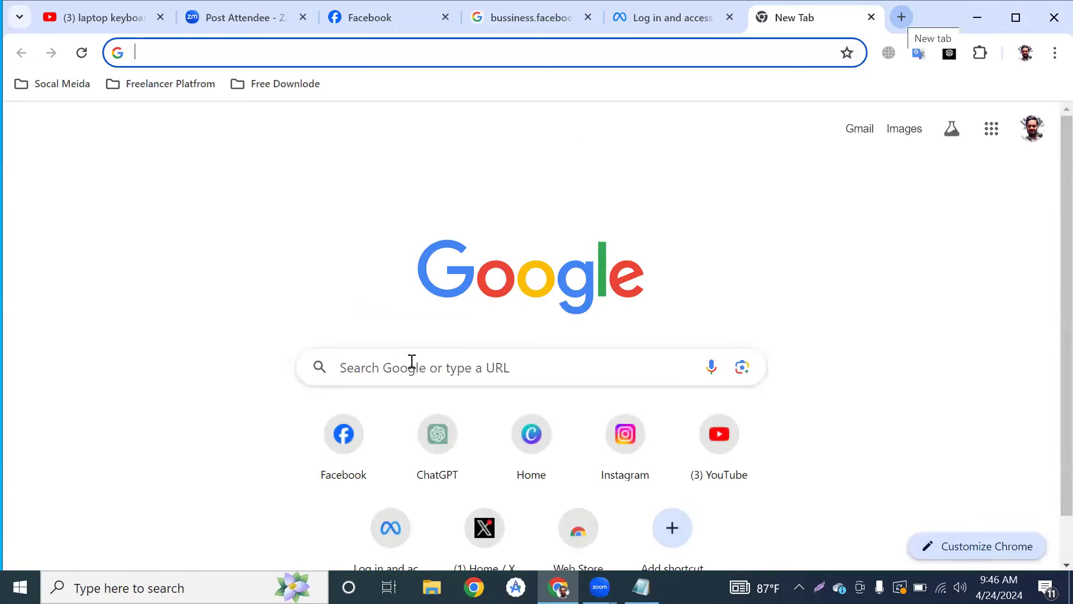
pyautogui.click(411, 362)
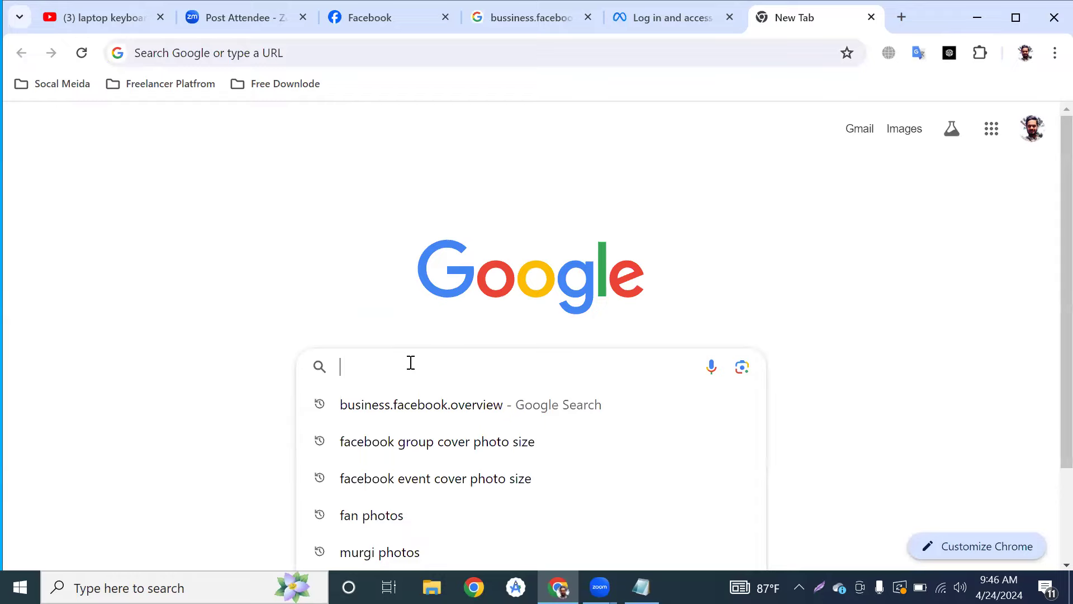
pyautogui.write('brosec')
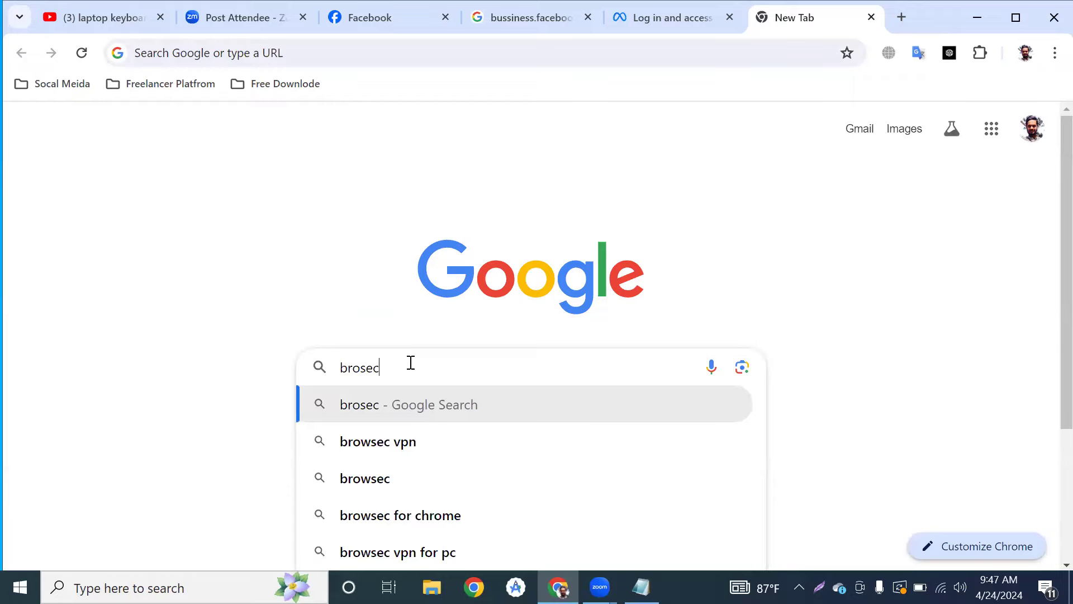
pyautogui.write(' vpn fpr ')
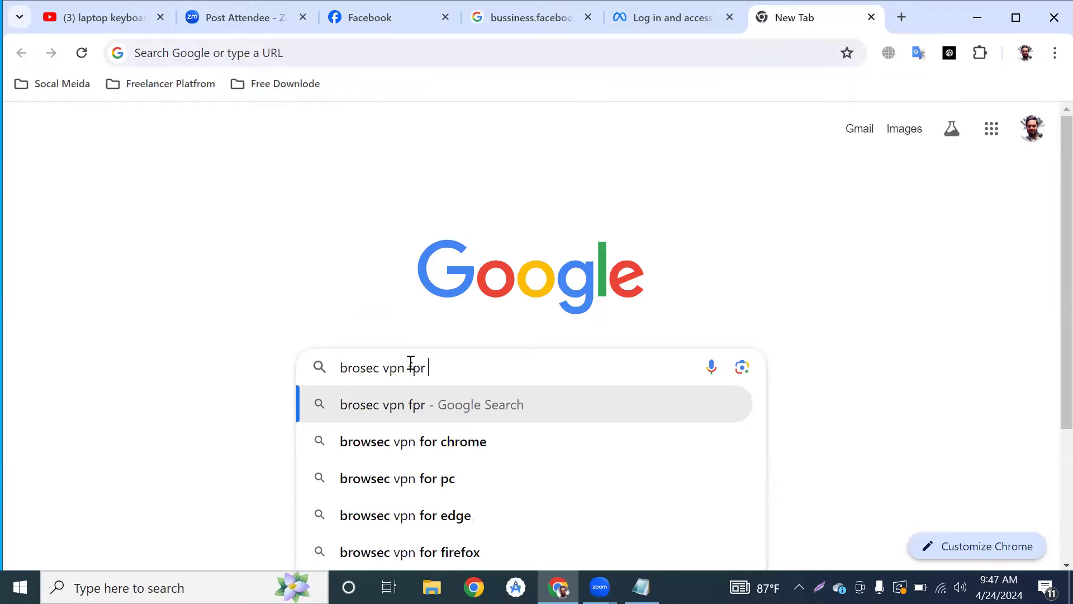
pyautogui.write('cht')
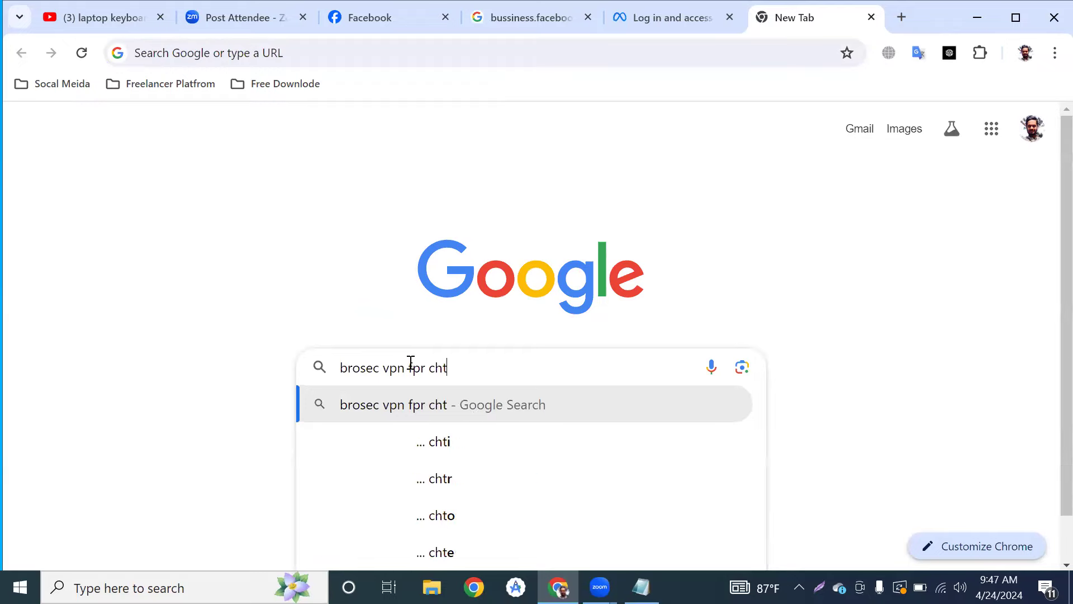
pyautogui.press('BackSpace')
pyautogui.write('rome')
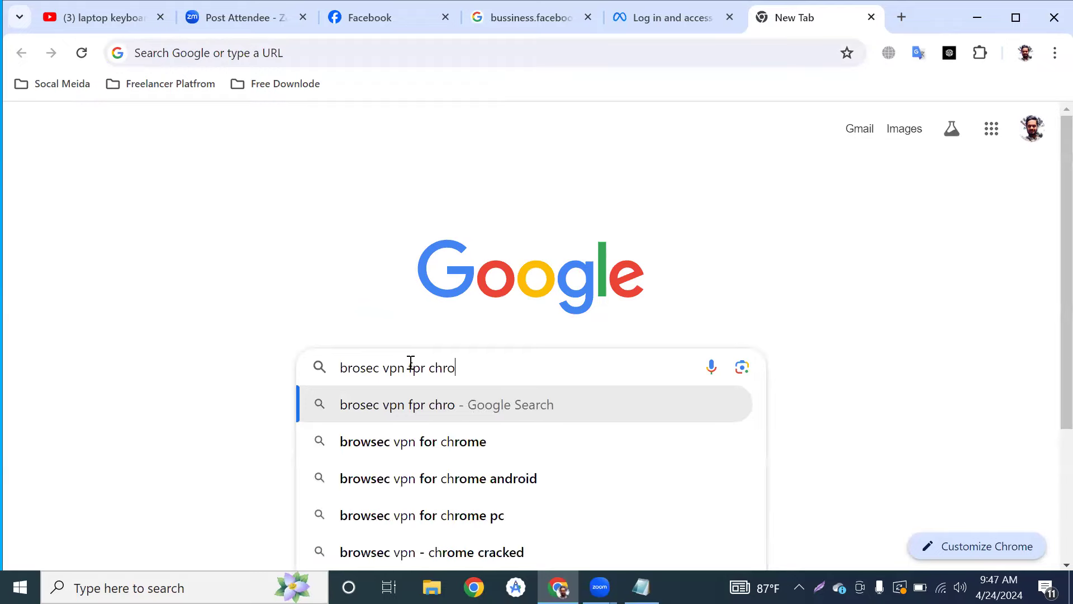
pyautogui.click(408, 446)
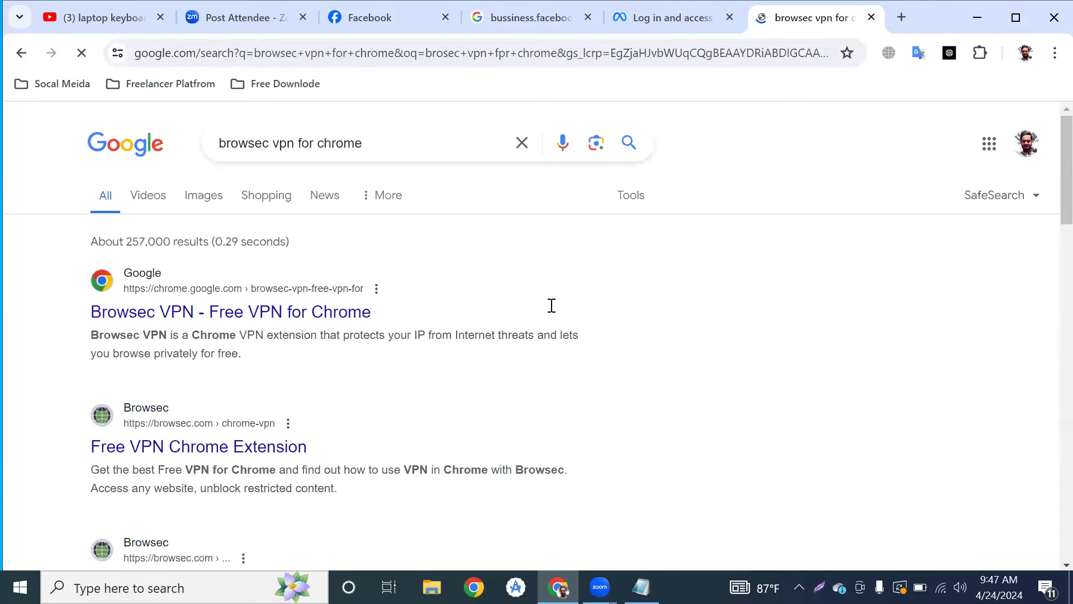
pyautogui.hotkey('ctrl', 'shift', 'Tab')
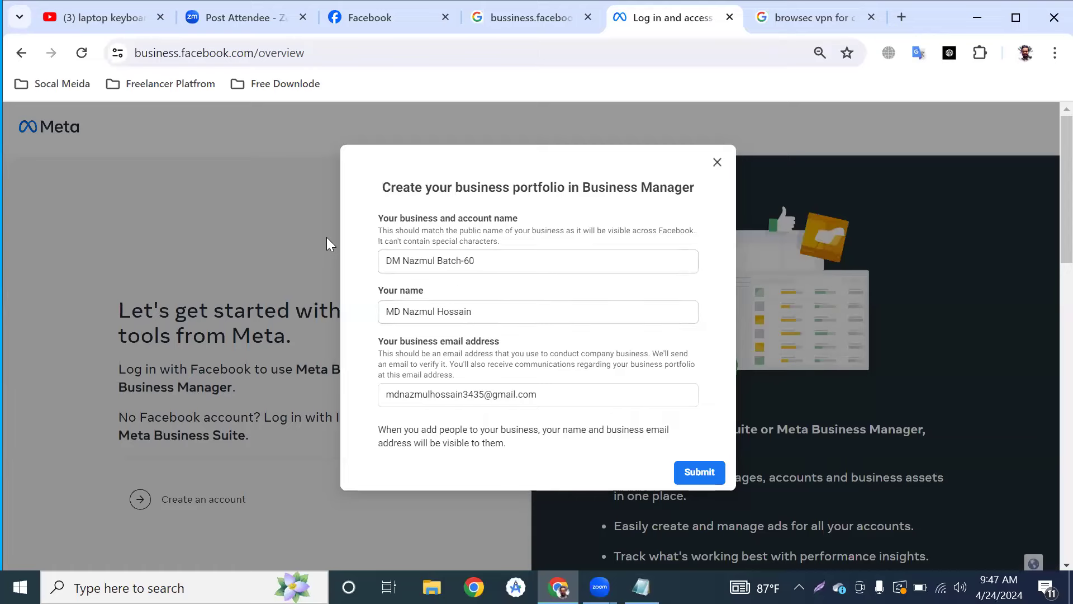
pyautogui.hotkey('ctrl', 'Tab')
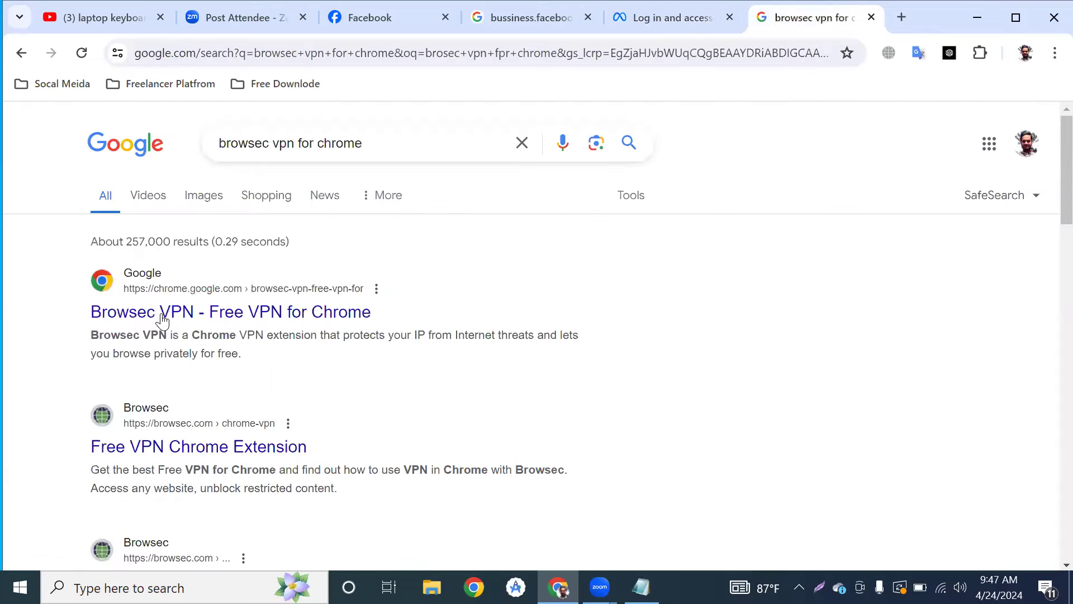
# Accept Browsec's terms and start the VPN via the Netherlands connection.
pyautogui.click(270, 323)
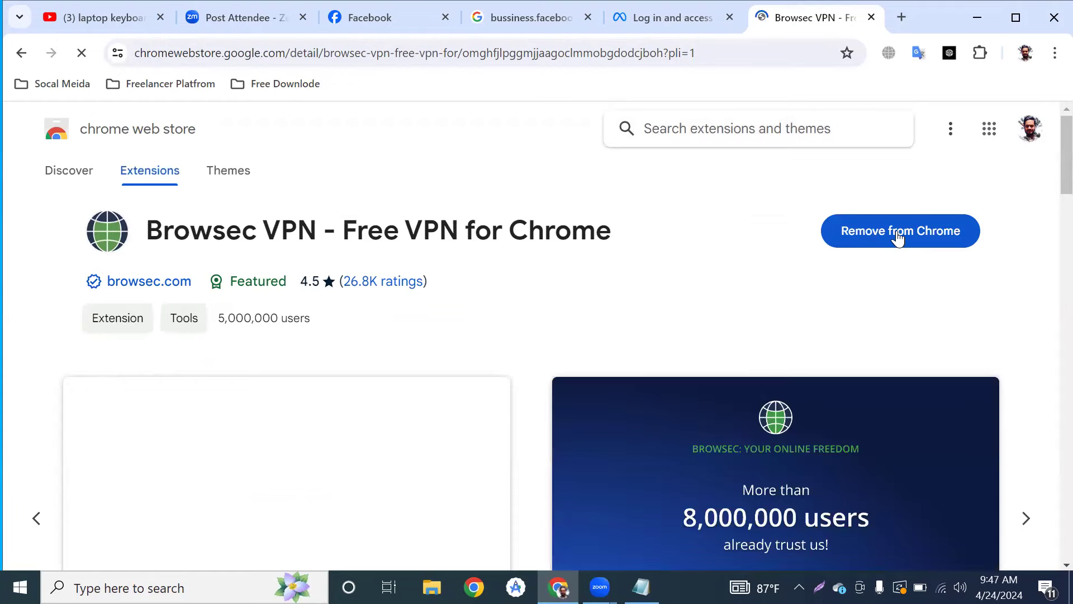
pyautogui.click(980, 53)
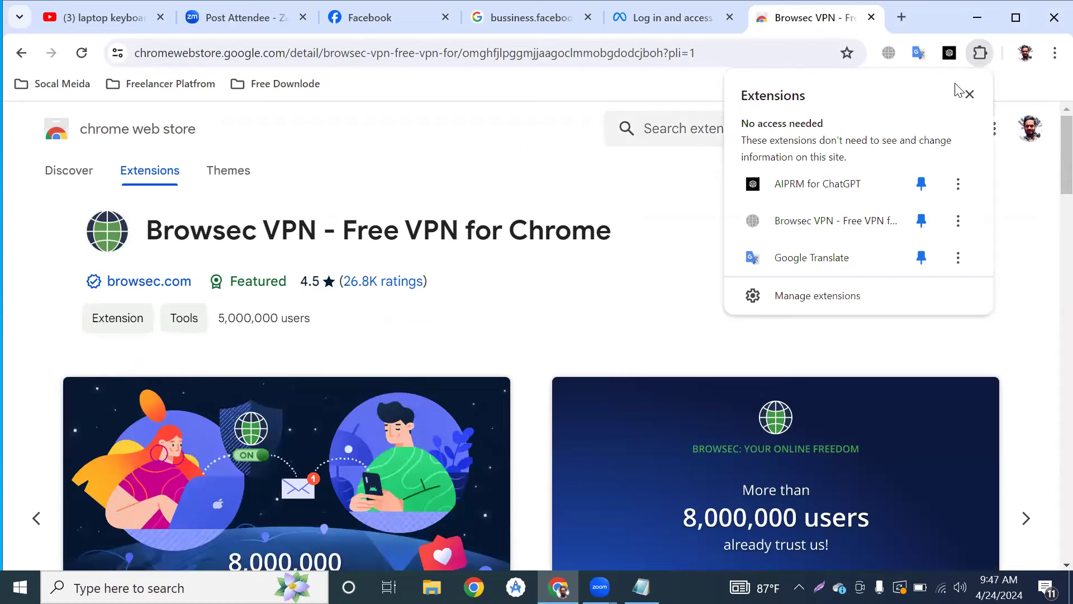
pyautogui.click(889, 54)
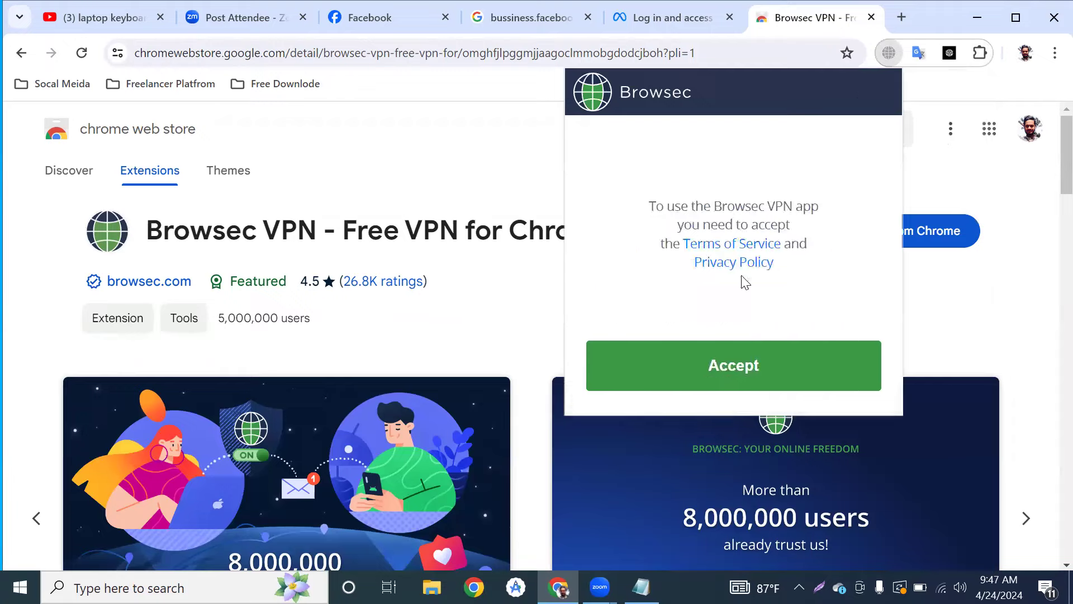
pyautogui.click(715, 365)
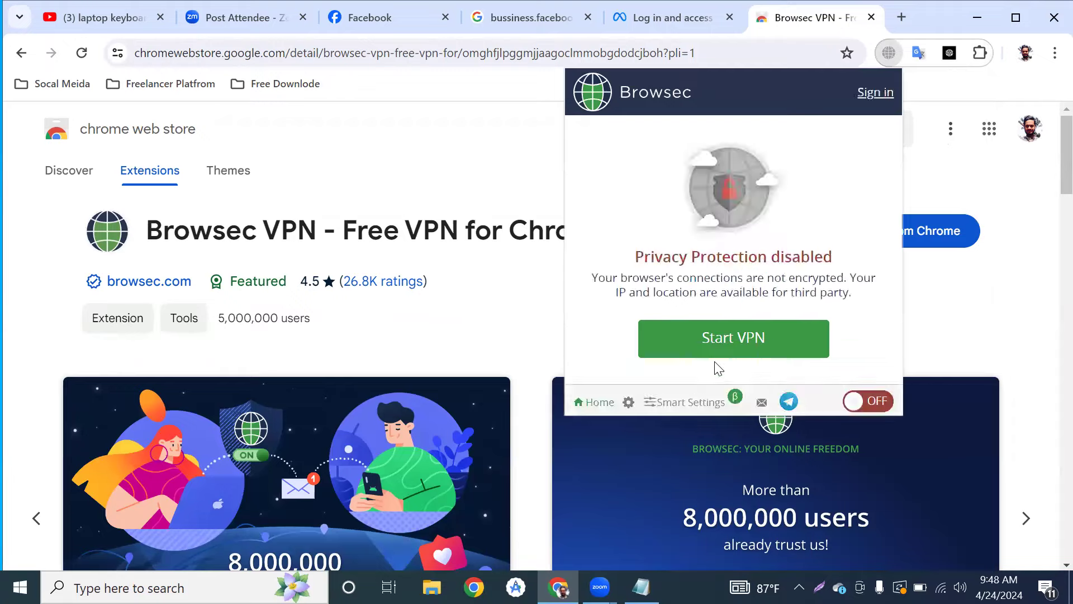
pyautogui.click(734, 338)
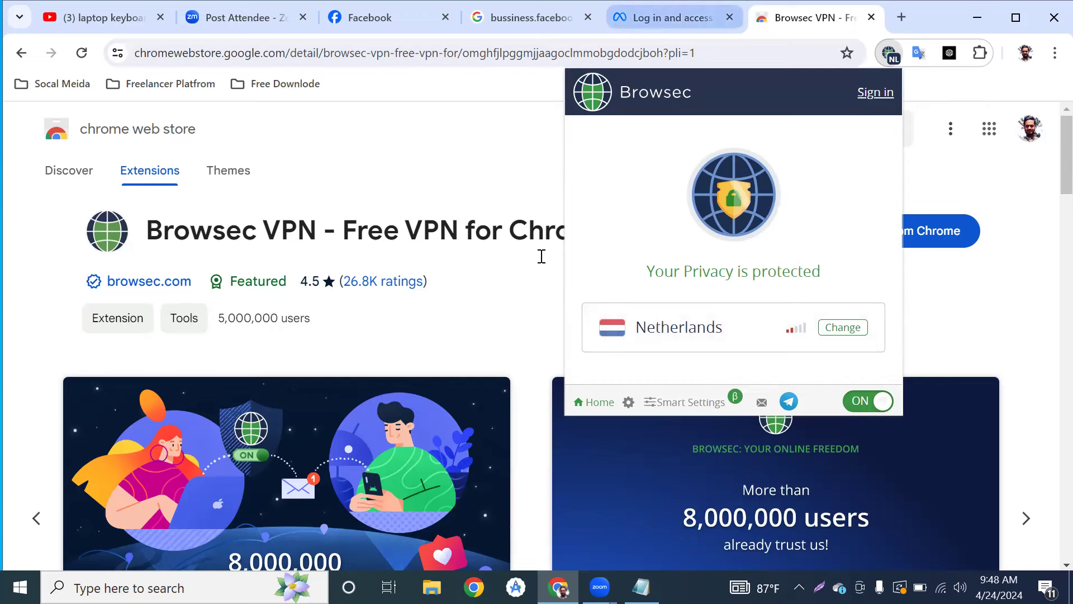
pyautogui.hotkey('ctrl', 'shift', 'Tab')
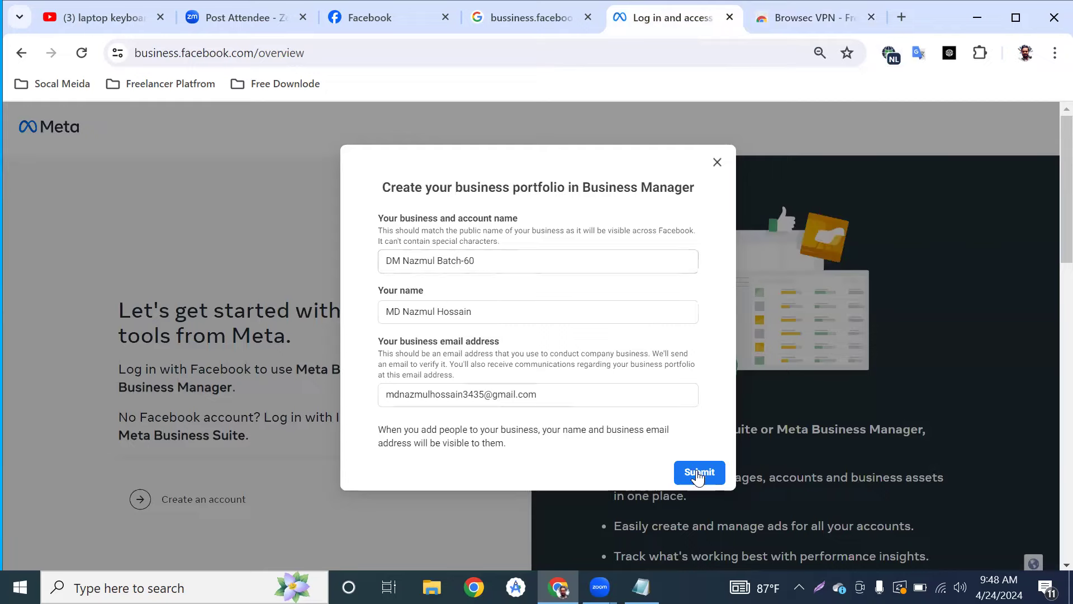
# Submit the form to create the DM Nazmul Batch-60 business portfolio.
pyautogui.click(698, 477)
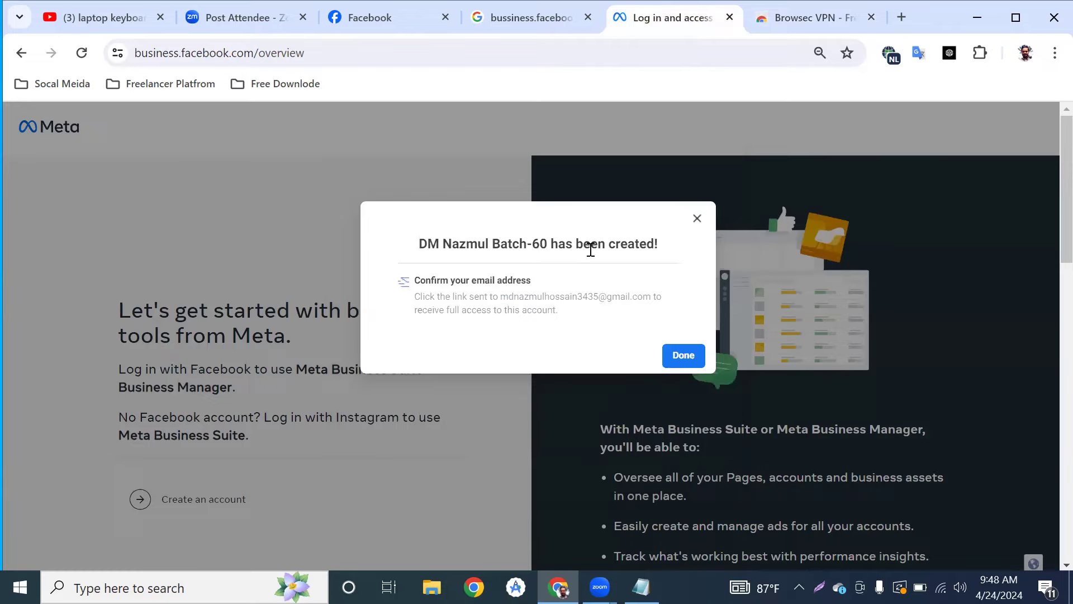
pyautogui.click(885, 56)
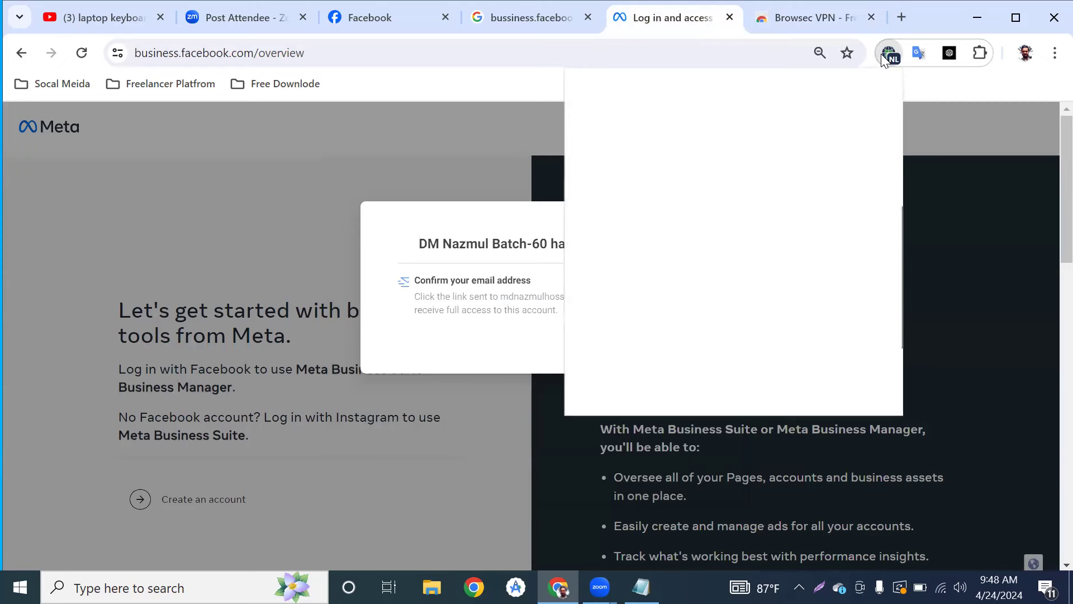
# Turn the Browsec VPN off and select the business email shown in the creation notice.
pyautogui.click(860, 407)
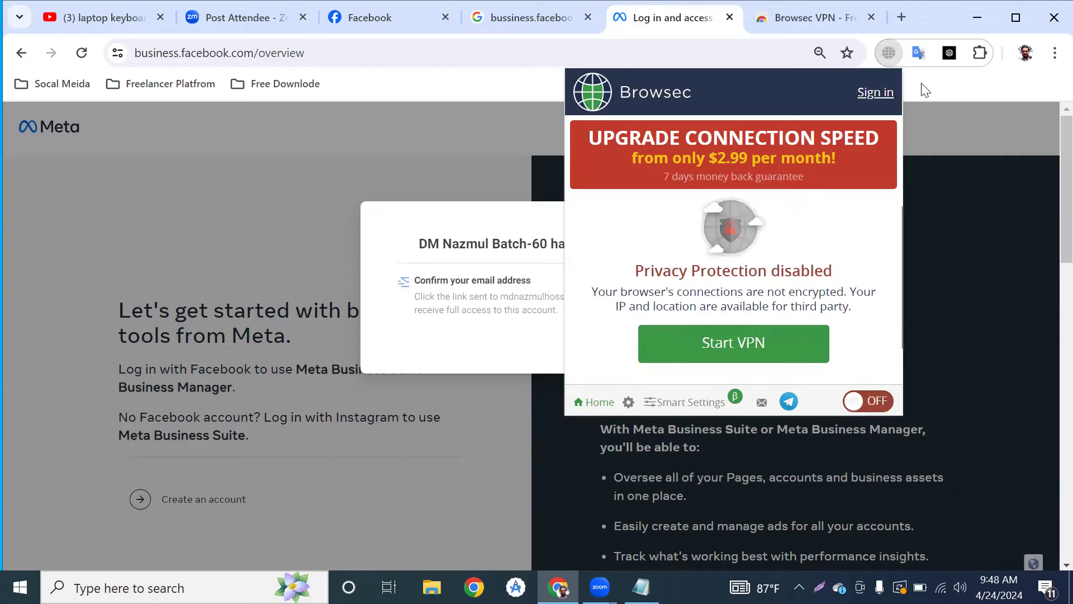
pyautogui.click(441, 246)
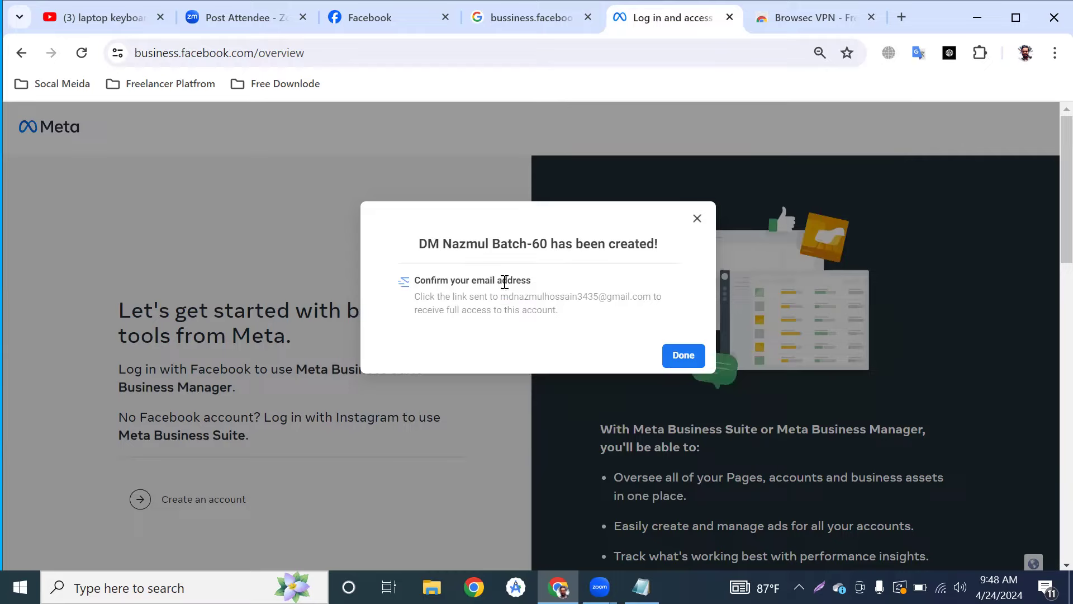
pyautogui.moveTo(499, 298); pyautogui.dragTo(623, 299)
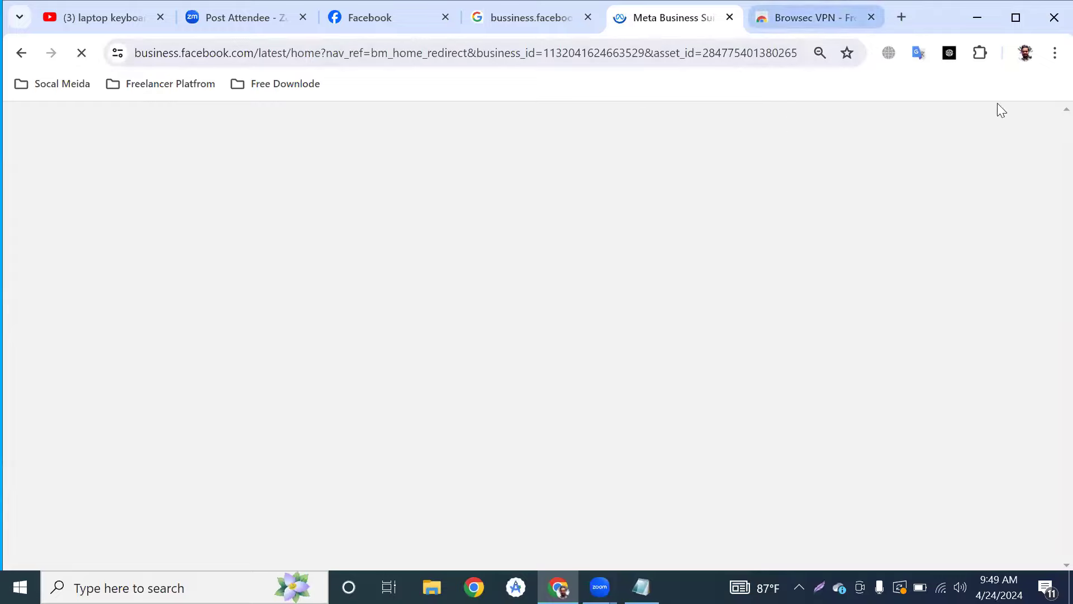
pyautogui.click(901, 17)
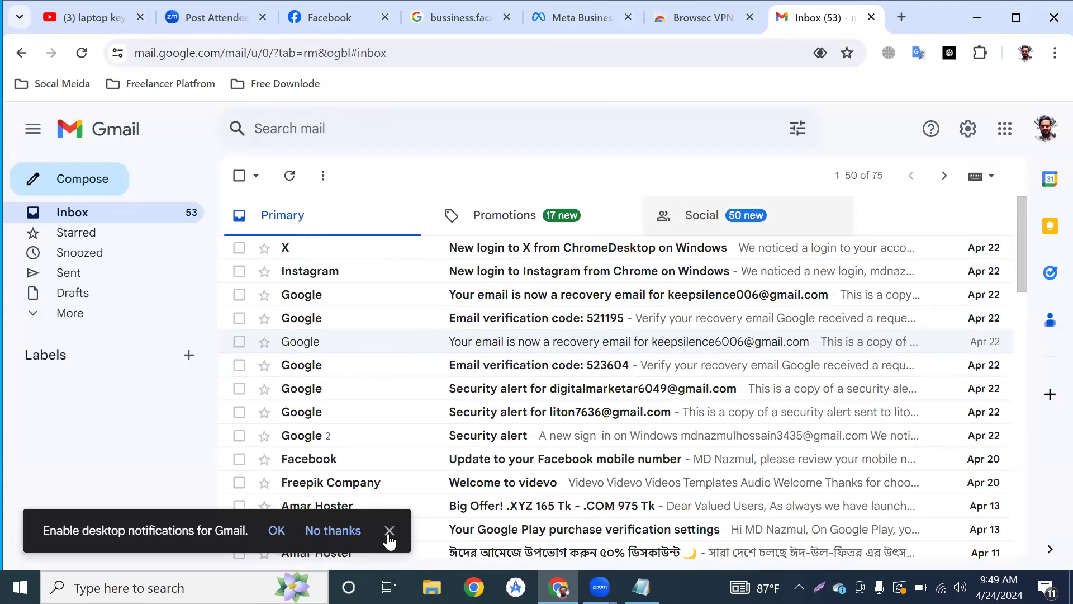
# Confirm the business email using Facebook's 'Confirm your business email' message in Gmail's Social tab.
pyautogui.click(698, 229)
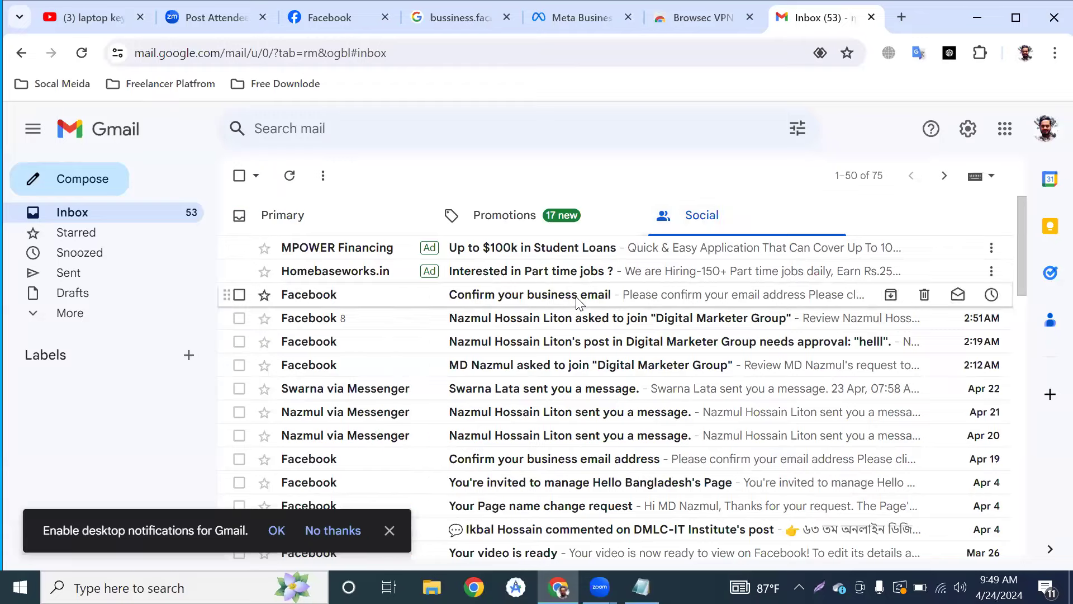
pyautogui.click(501, 293)
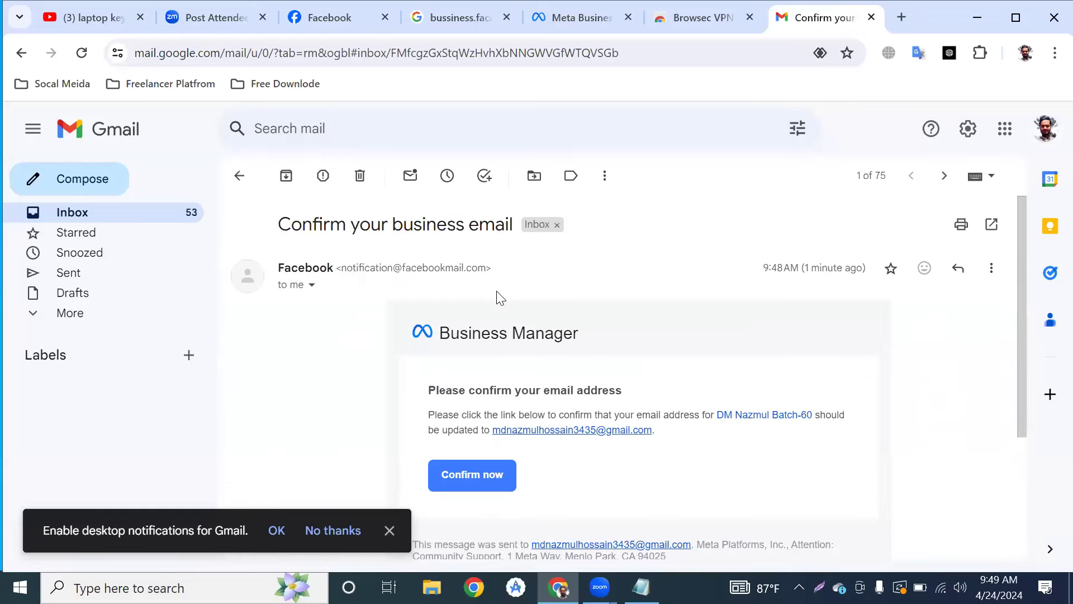
pyautogui.click(471, 476)
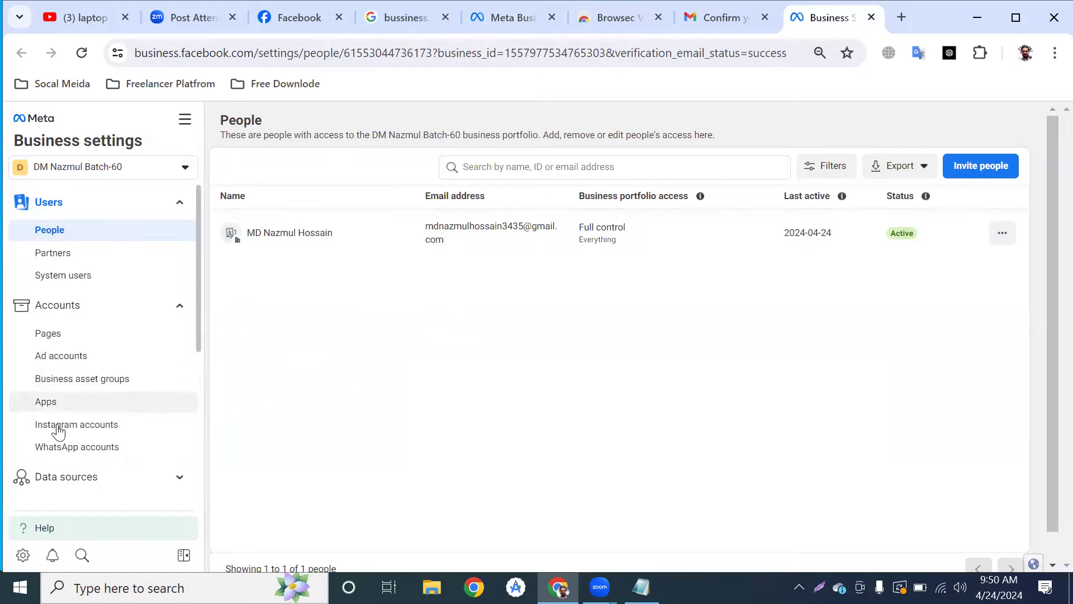
pyautogui.scroll(-1, 56, 436)
pyautogui.scroll(-1, 73, 430)
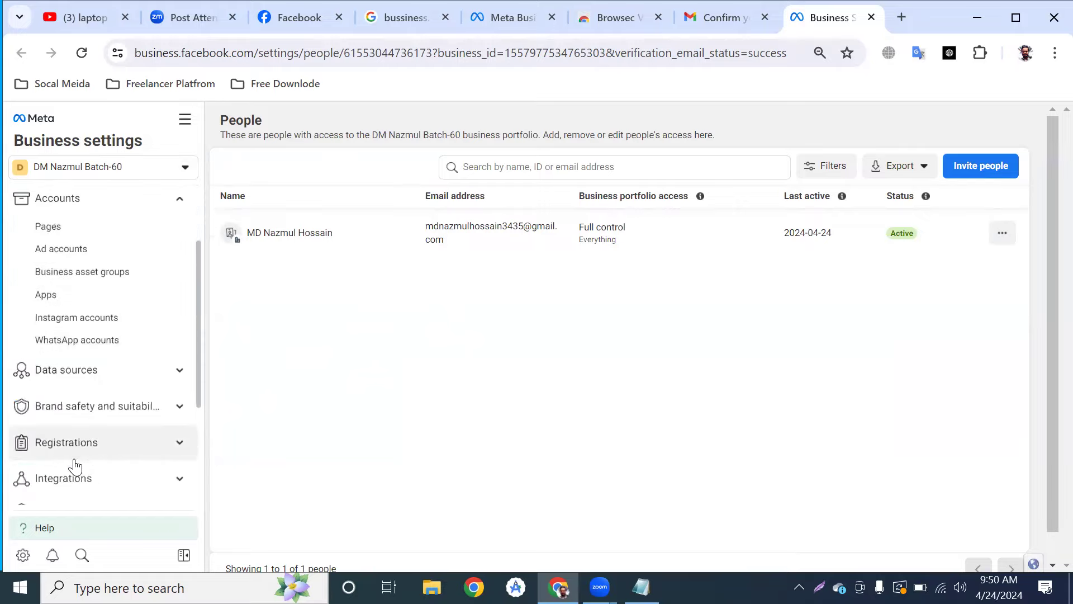
pyautogui.scroll(-2, 104, 458)
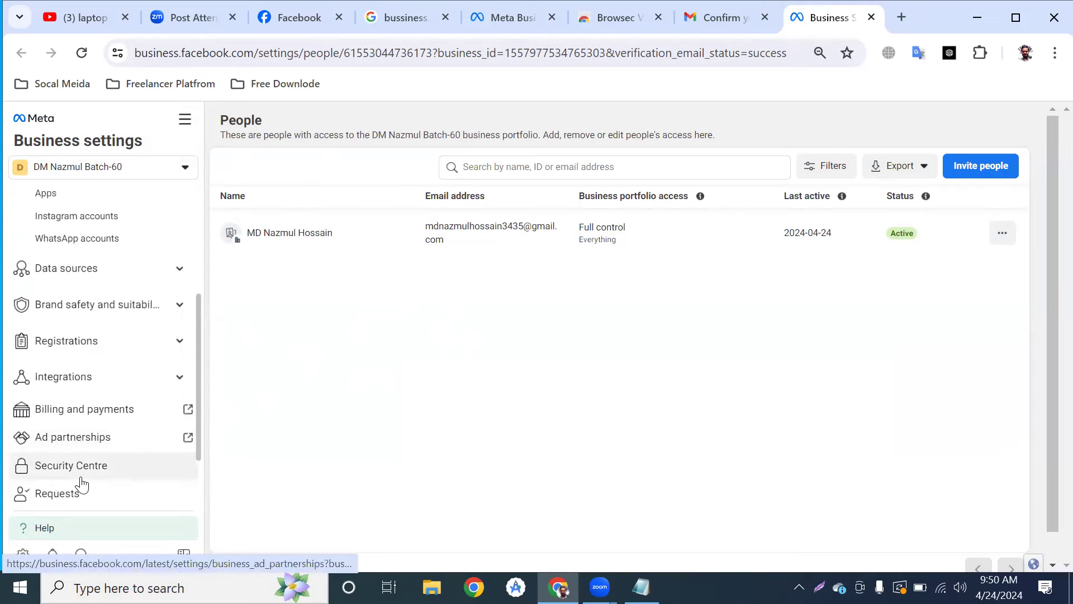
pyautogui.scroll(-2, 82, 486)
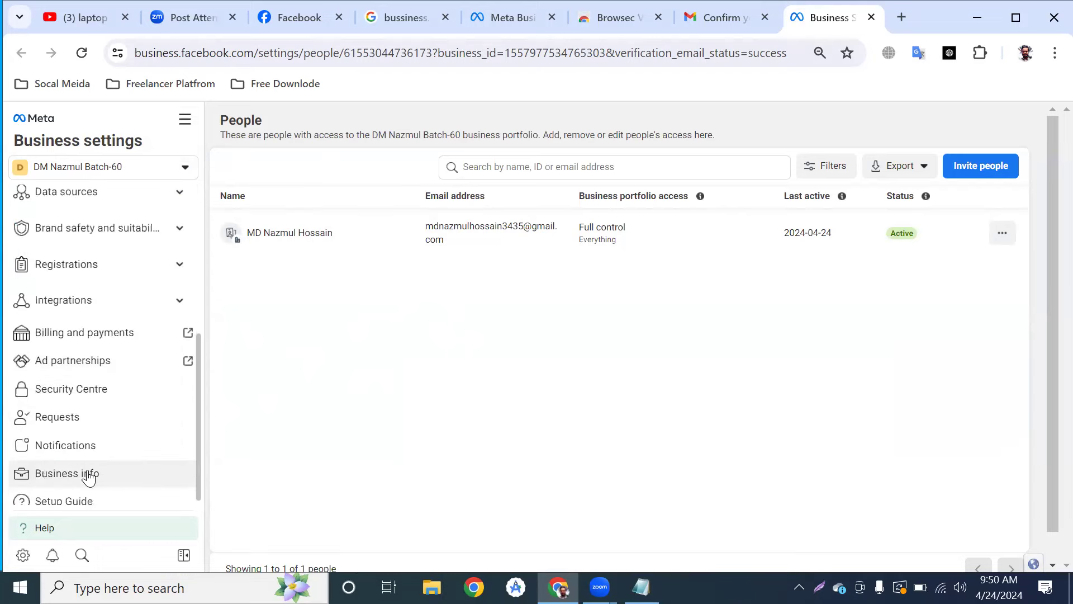
pyautogui.scroll(-1, 88, 477)
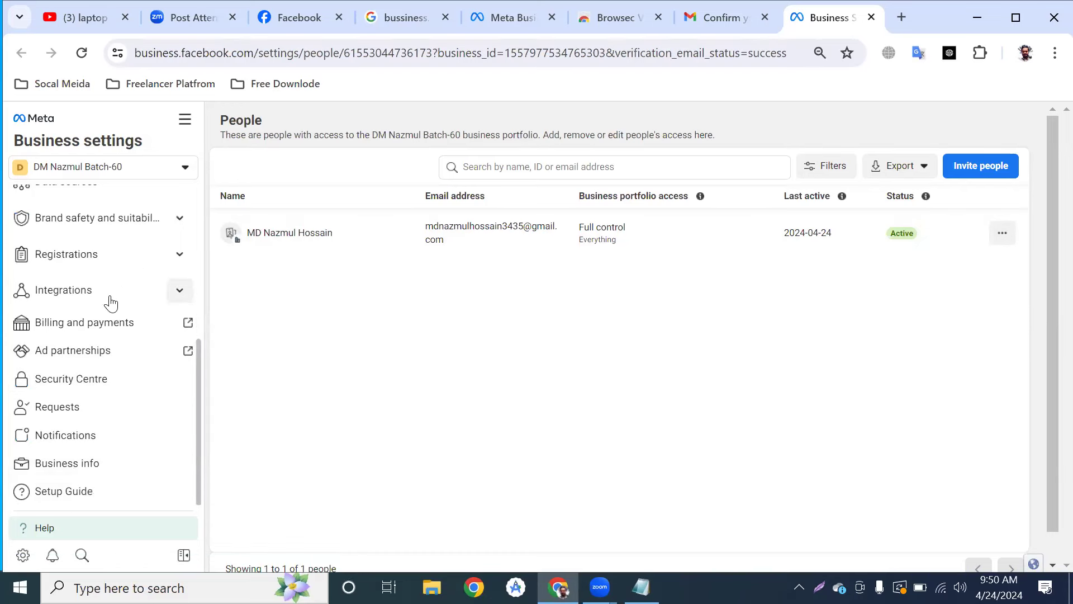
pyautogui.scroll(8, 108, 302)
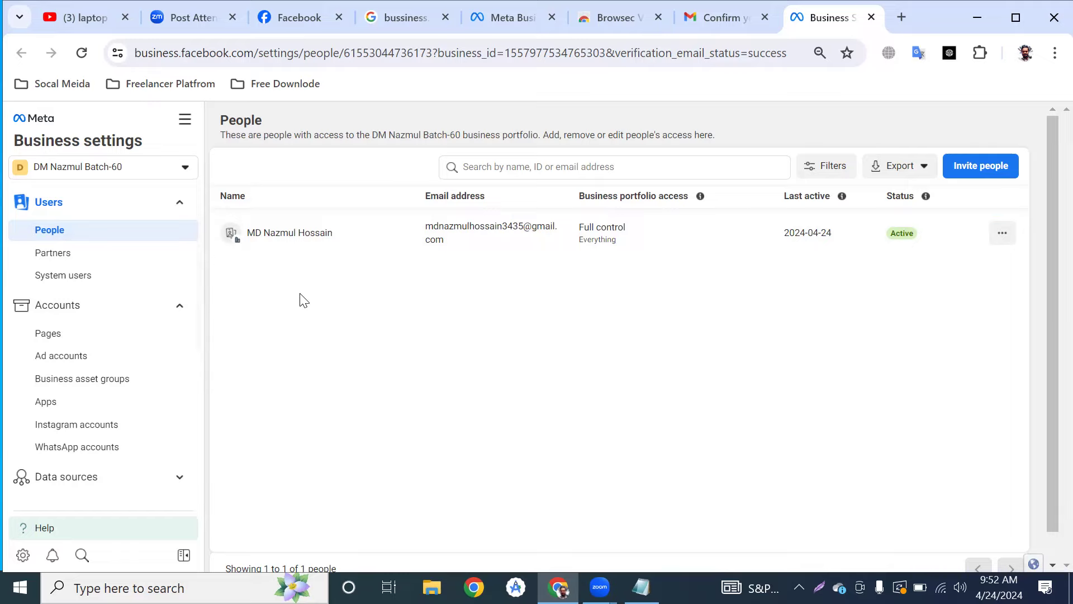
# View the portfolio's People list under Users and begin inviting a new person.
pyautogui.click(76, 232)
pyautogui.click(68, 234)
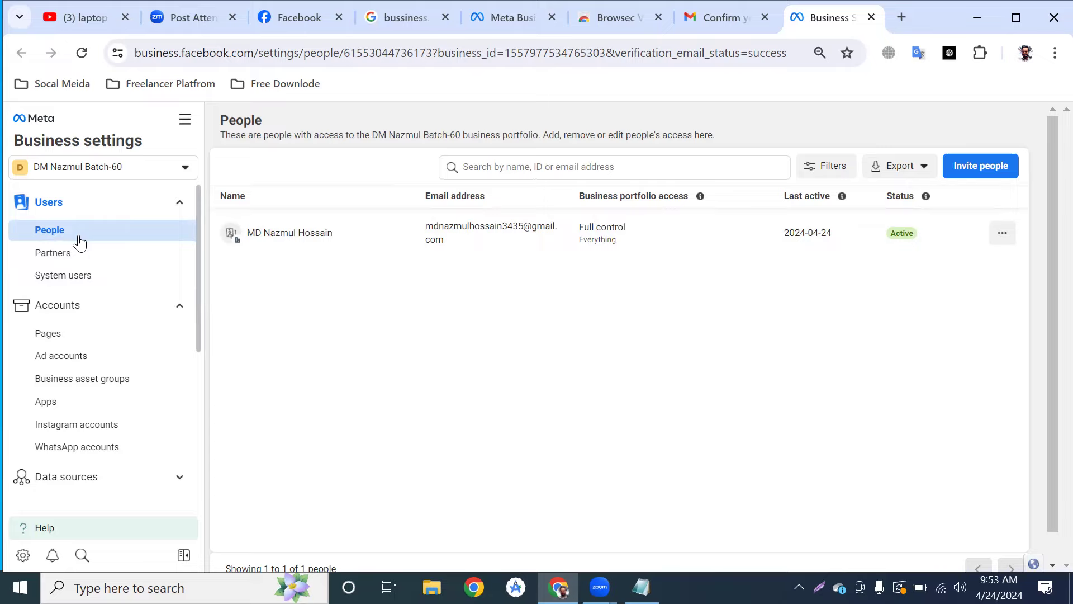
pyautogui.click(959, 170)
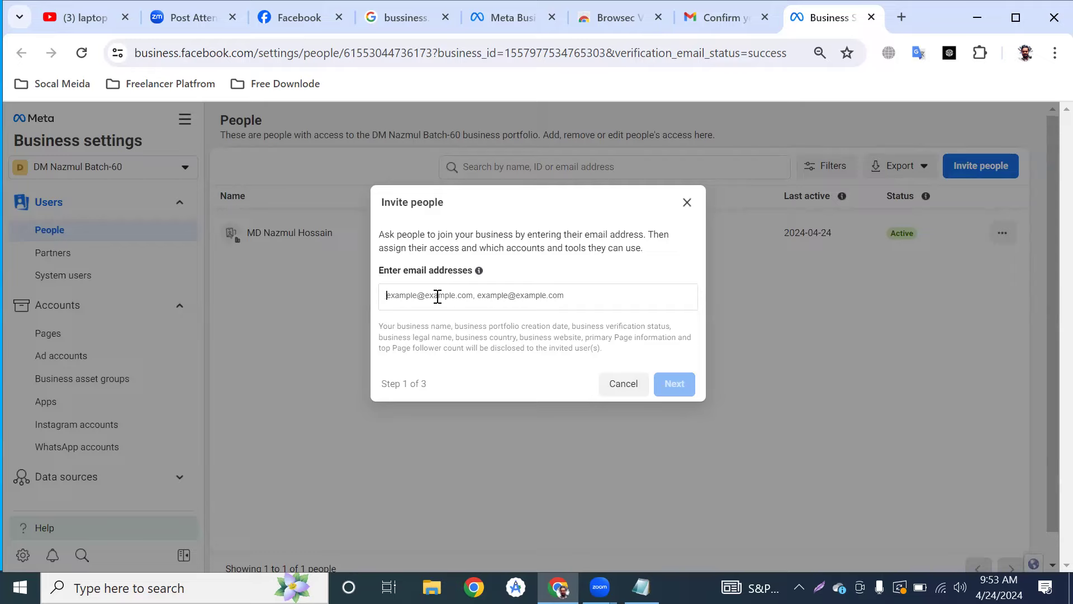
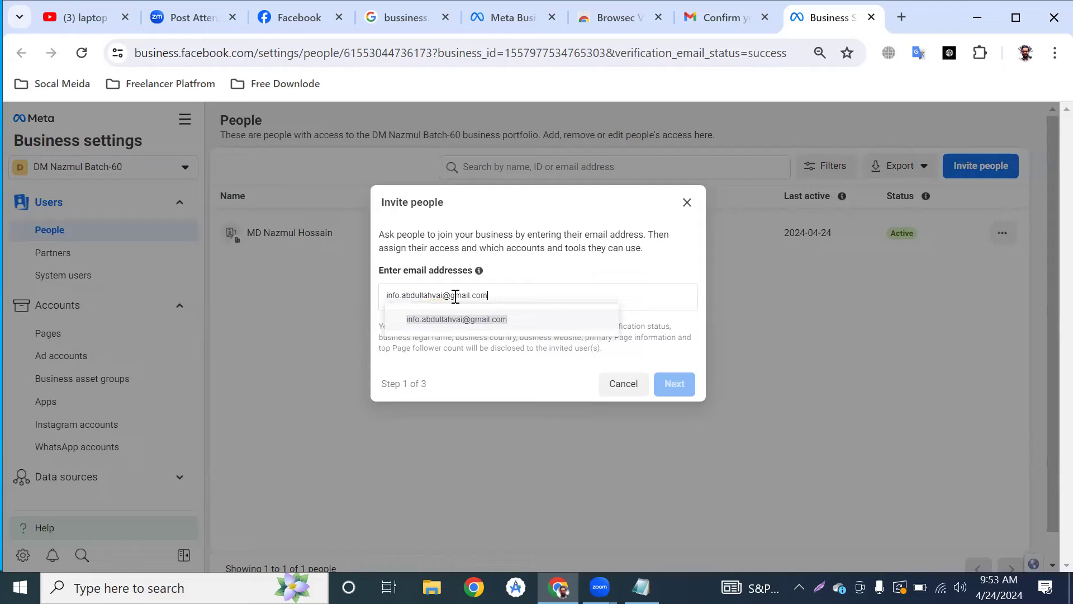
# Enter the invitee's Gmail address and continue to the access settings.
pyautogui.click(456, 309)
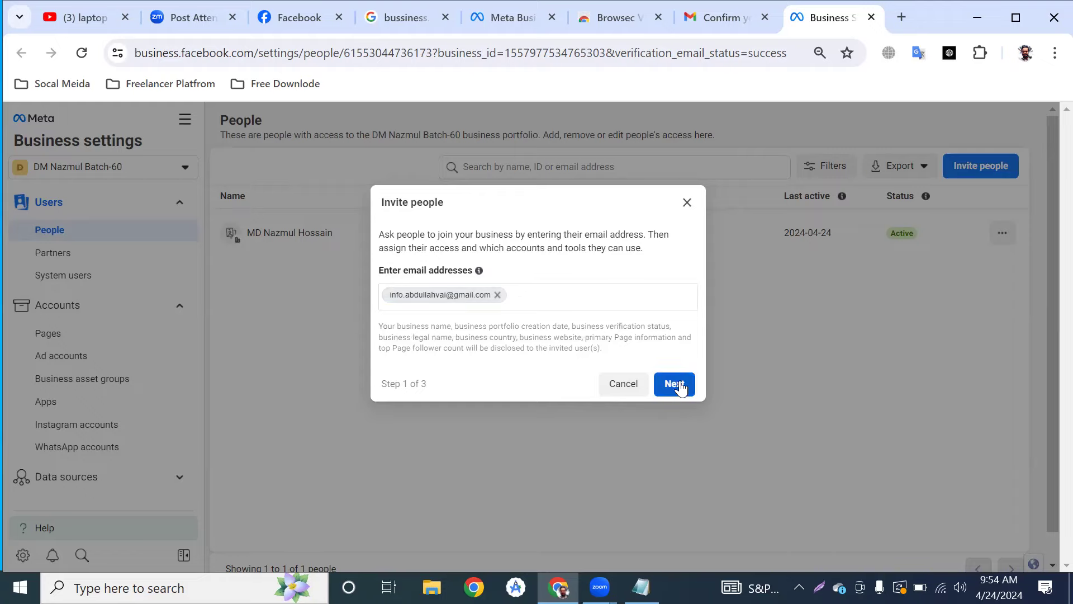
pyautogui.click(677, 385)
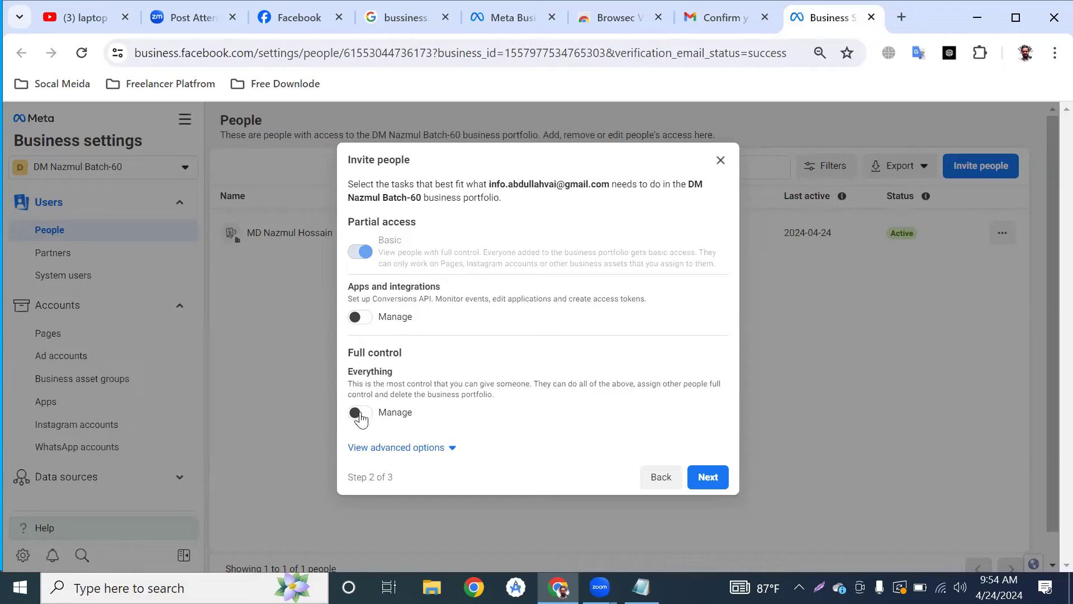
# Grant the invitee full control plus Finance view and manage access.
pyautogui.moveTo(360, 418); pyautogui.dragTo(393, 353)
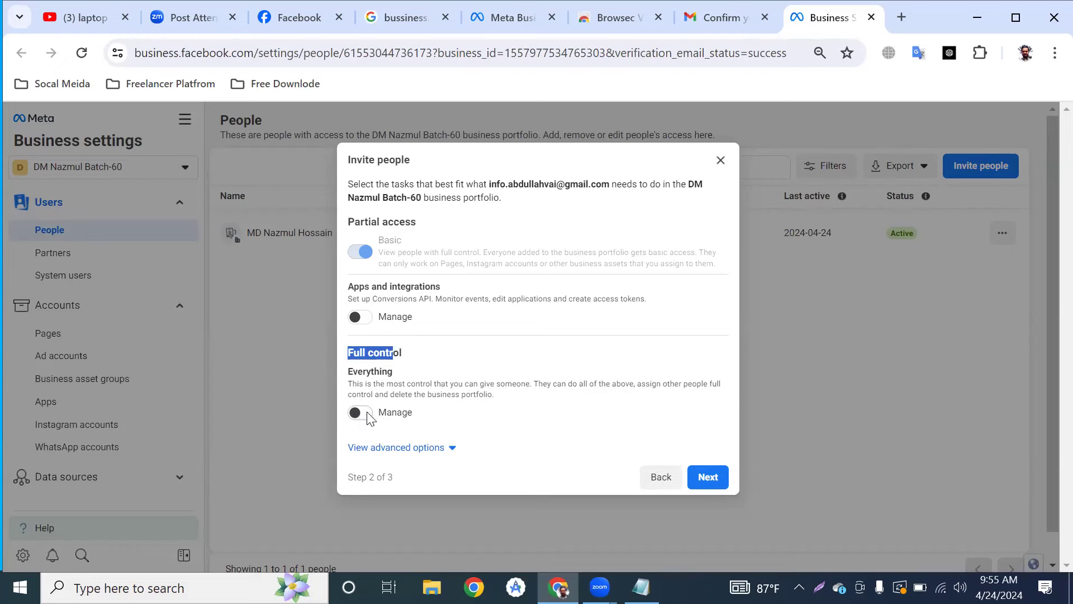
pyautogui.click(372, 378)
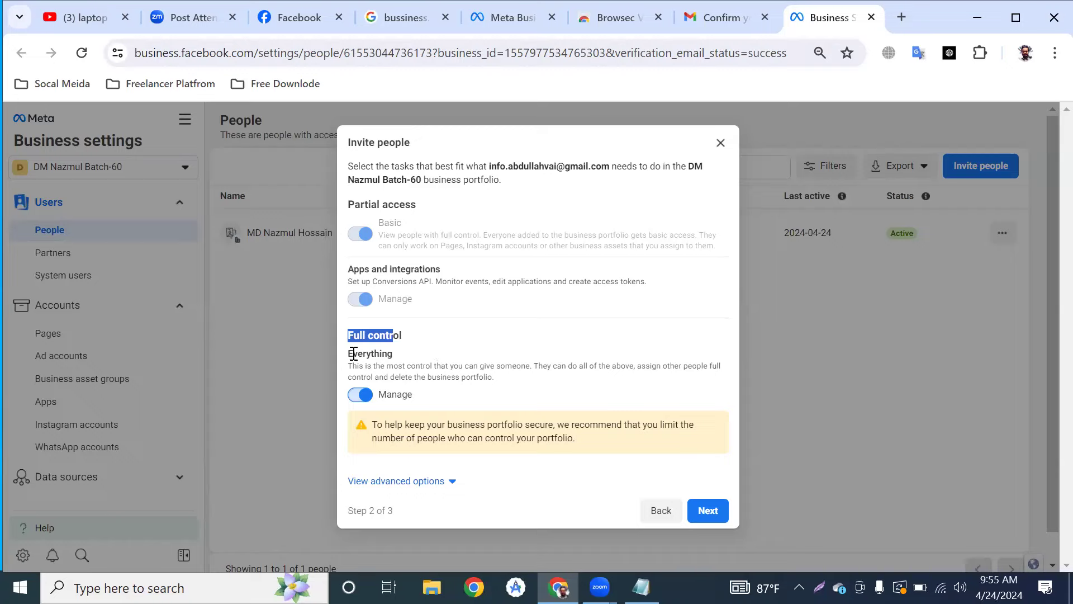
pyautogui.click(364, 396)
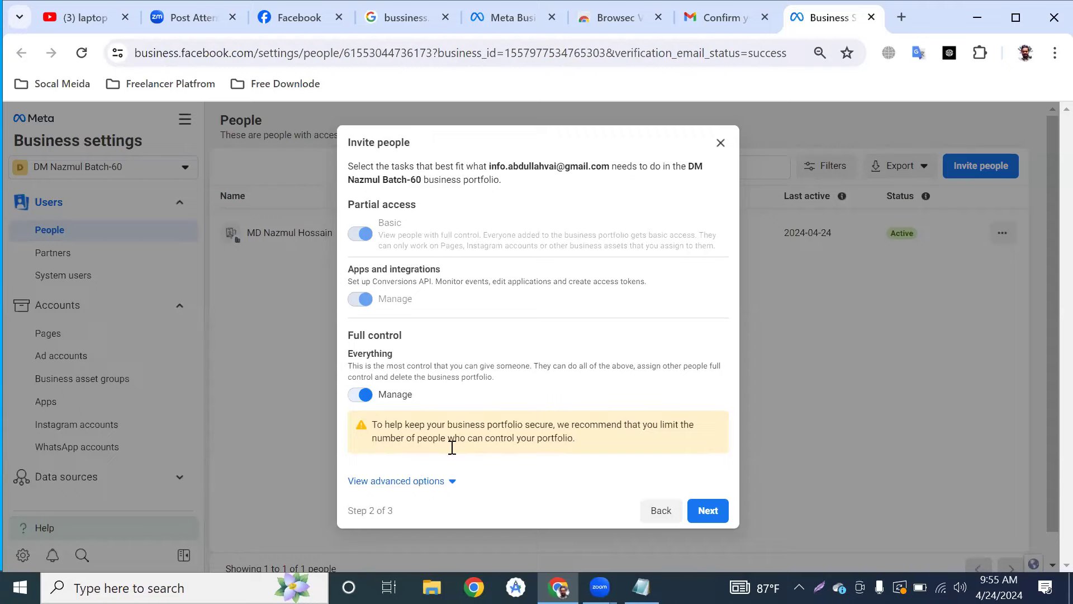
pyautogui.click(419, 481)
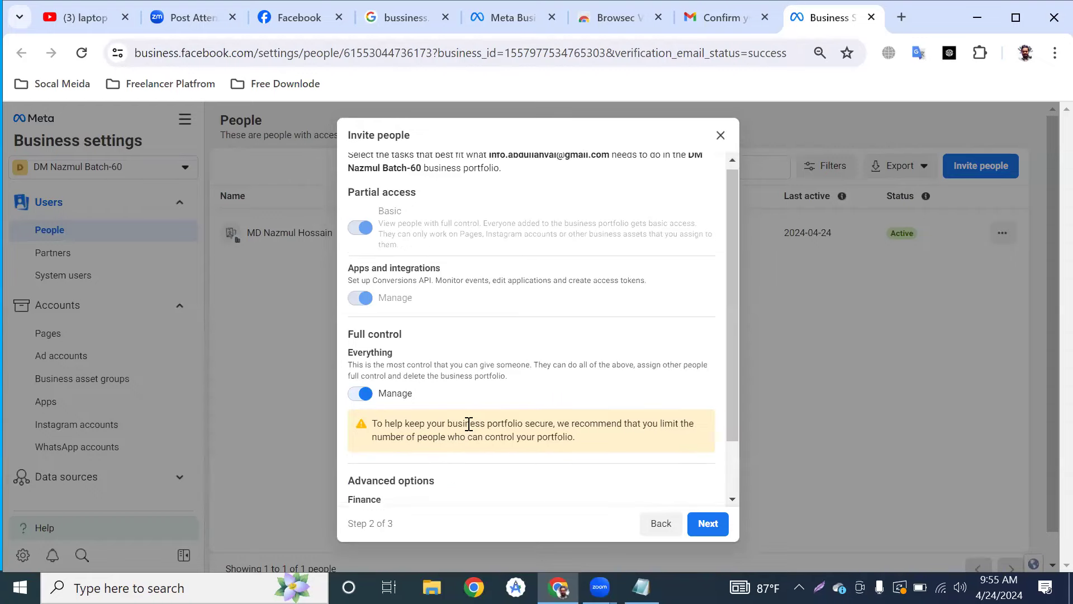
pyautogui.scroll(-2, 448, 442)
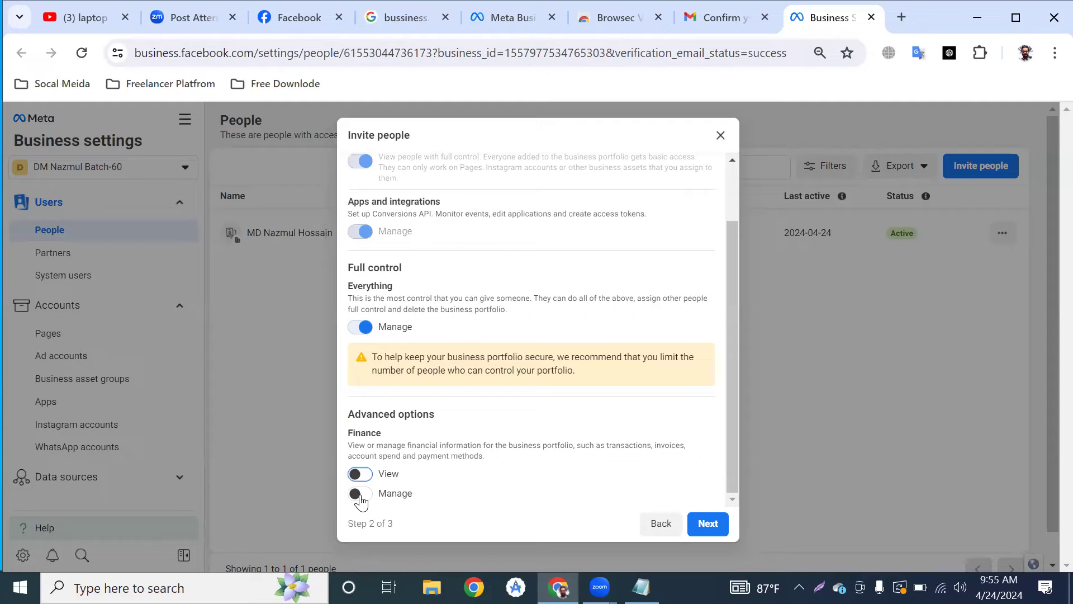
pyautogui.click(358, 475)
pyautogui.click(358, 493)
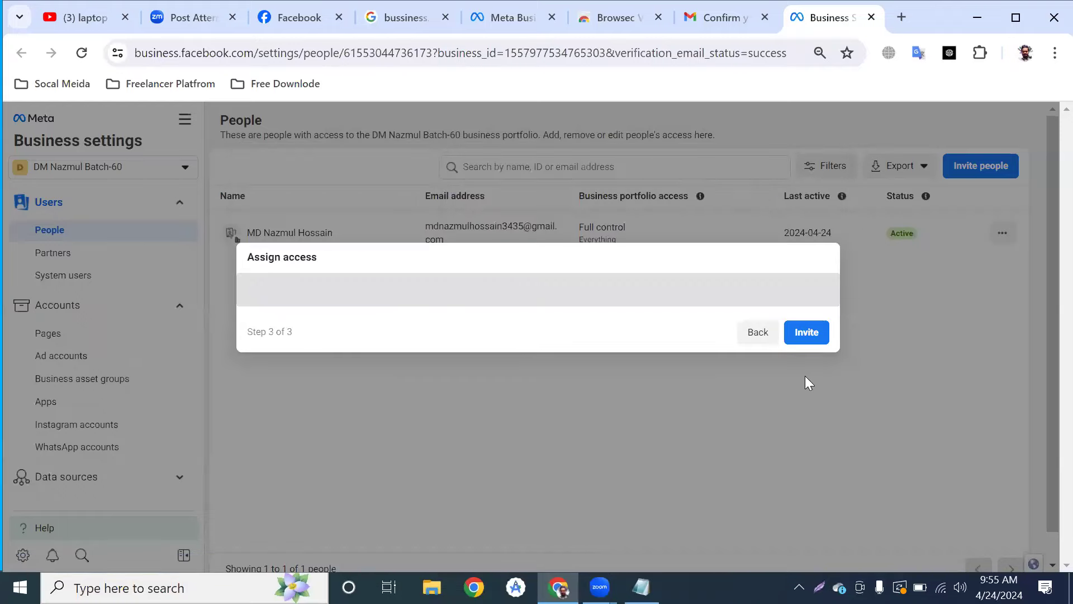
# Send the portfolio invitation and dismiss the Invitation sent confirmation.
pyautogui.click(809, 339)
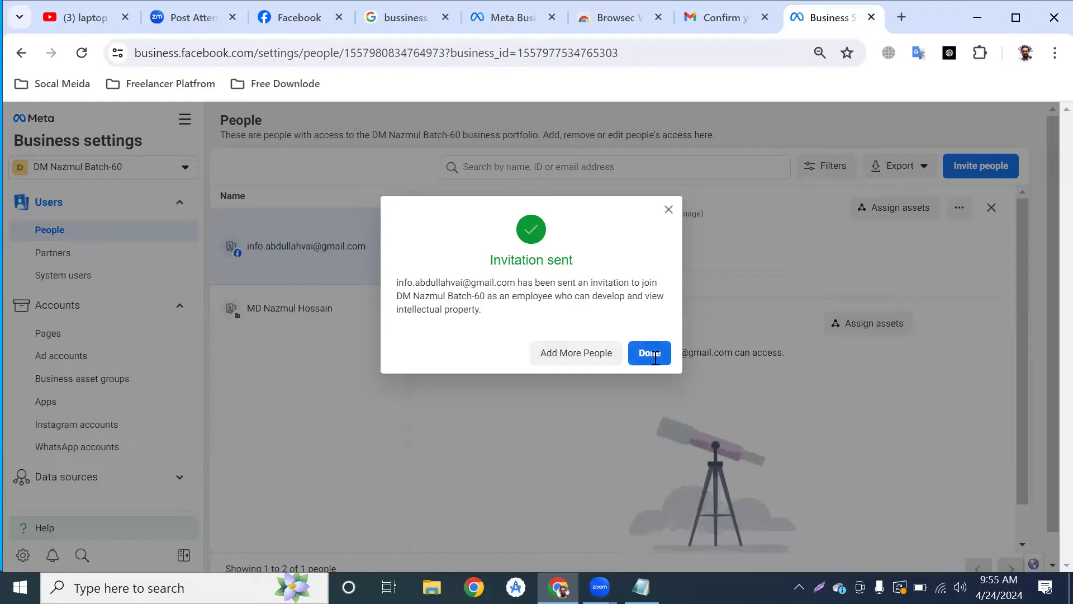
pyautogui.click(655, 358)
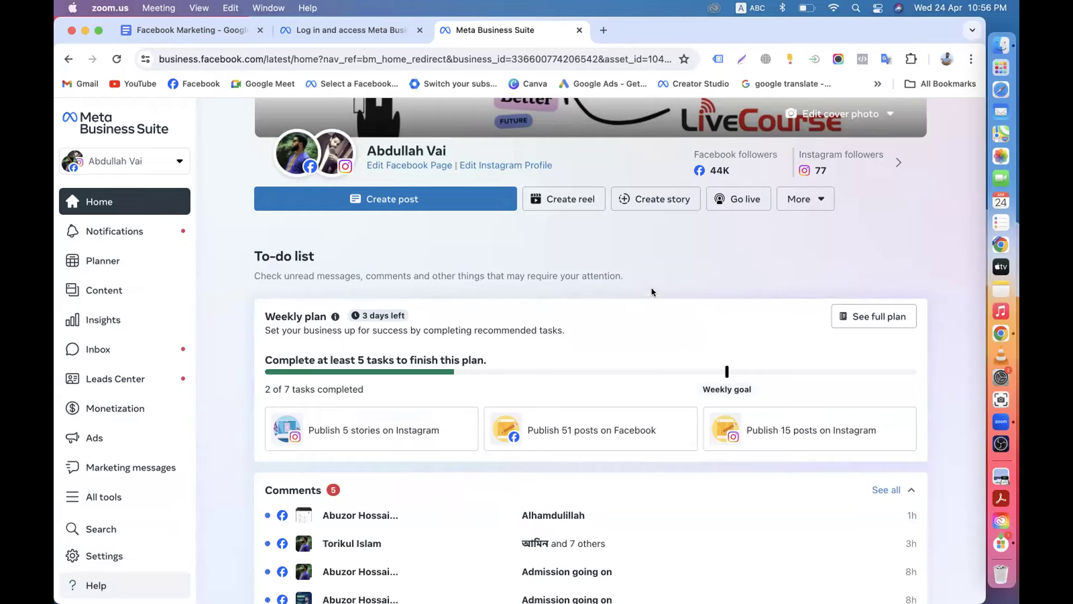
# In a new Chrome tab, check the signed-in Google account and go to its Gmail inbox.
pyautogui.click(662, 267)
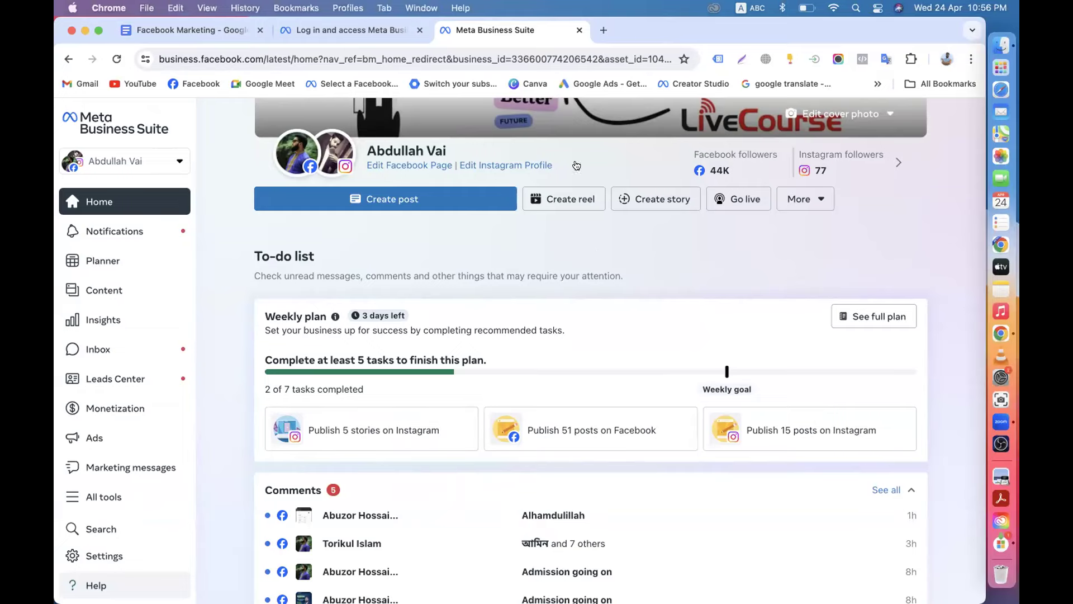
pyautogui.click(602, 30)
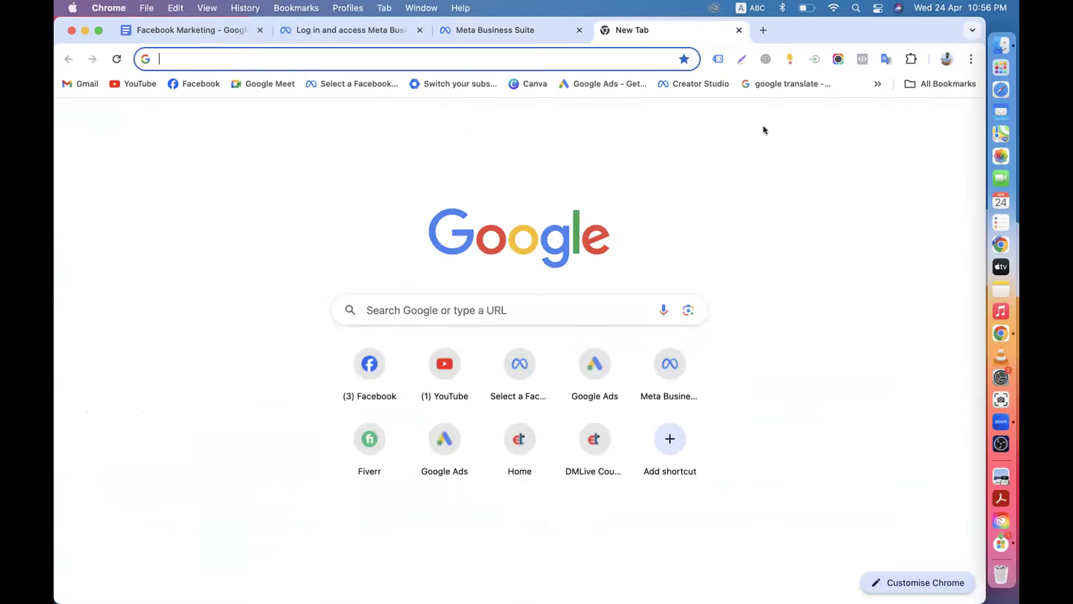
pyautogui.click(962, 120)
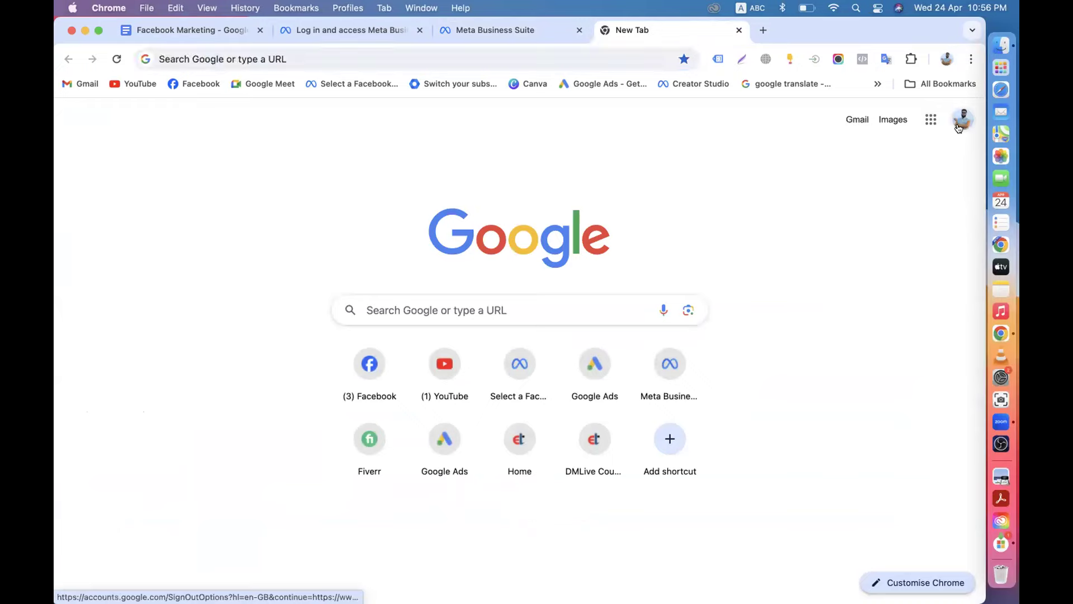
pyautogui.click(652, 121)
pyautogui.click(857, 120)
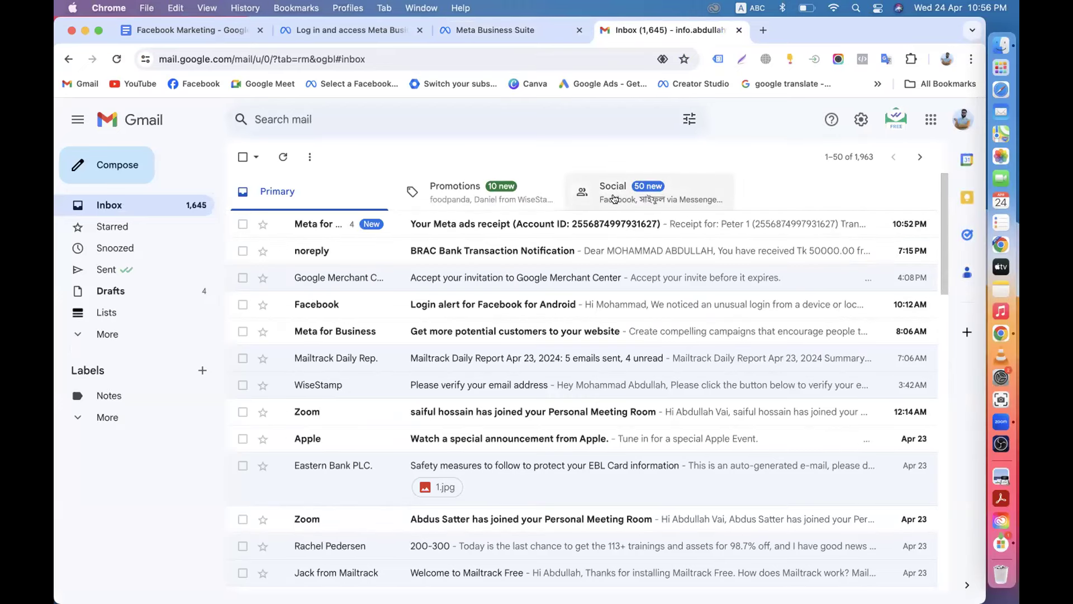
# Glance through the Meta ads receipt email, then switch the inbox to the Social category.
pyautogui.click(518, 226)
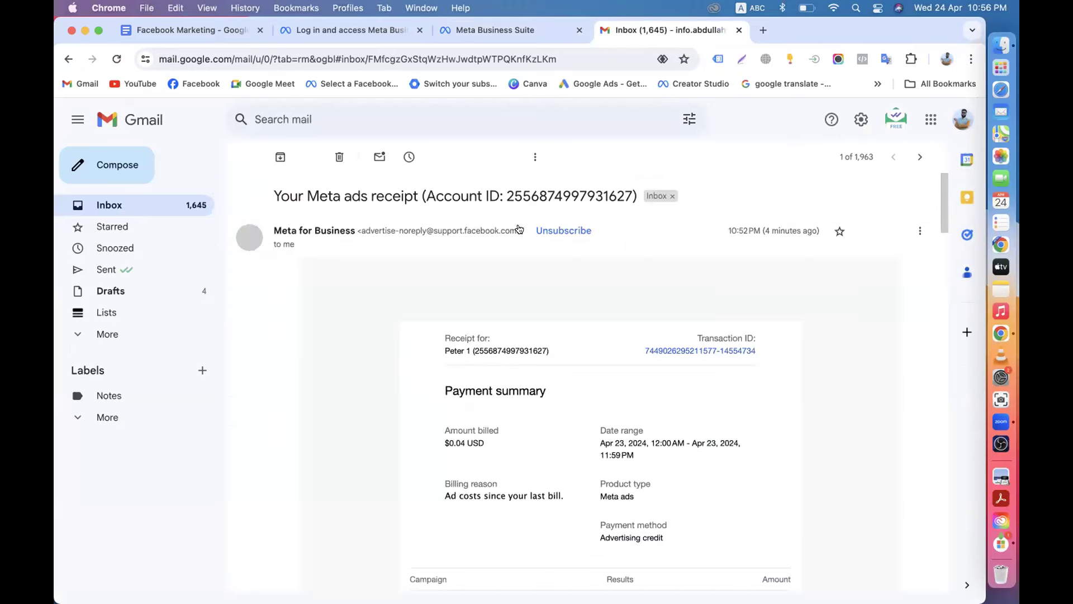
pyautogui.scroll(-3, 517, 351)
pyautogui.scroll(3, 518, 354)
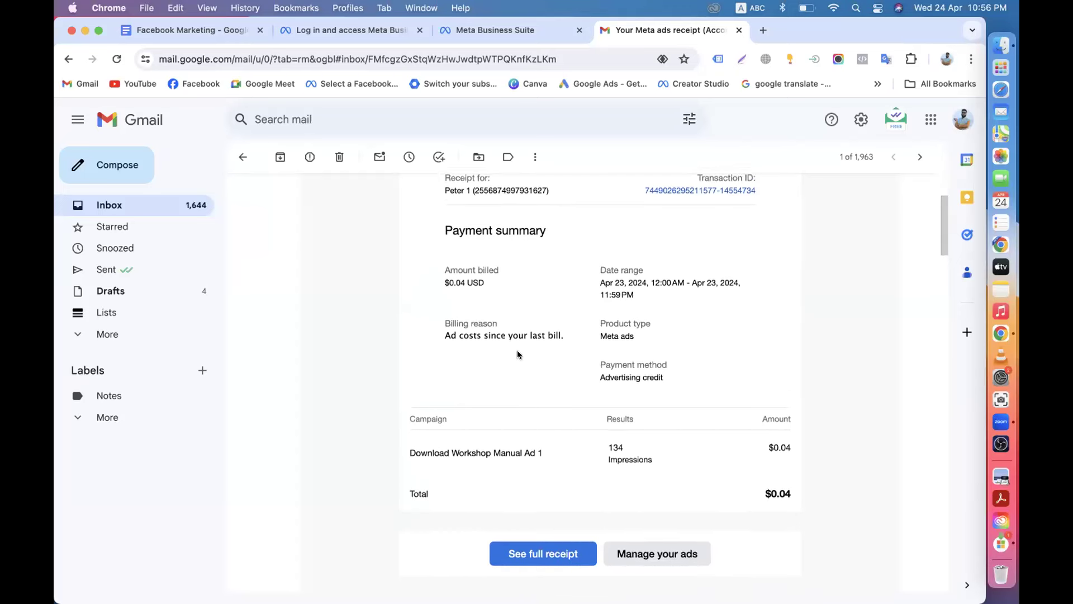
pyautogui.click(241, 159)
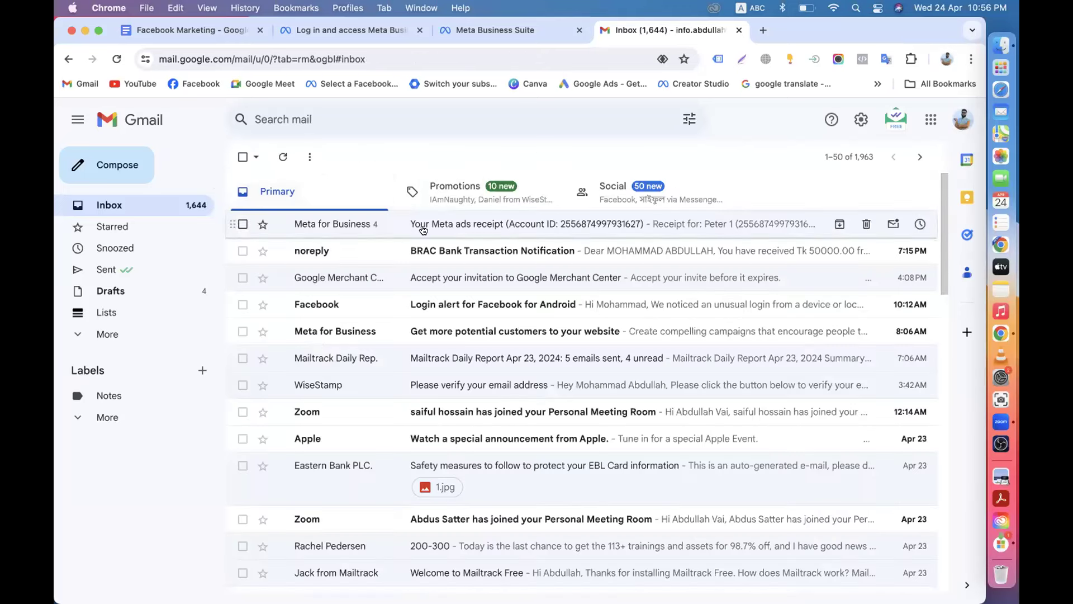
pyautogui.click(615, 201)
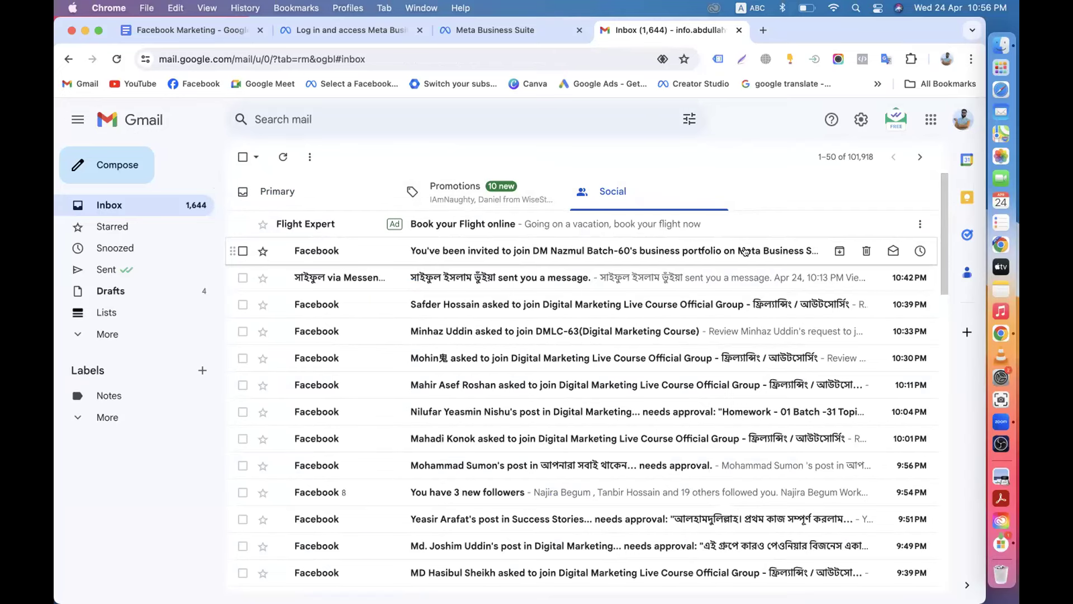
# Read through the business portfolio invitation email, then start a blank browser tab.
pyautogui.click(640, 251)
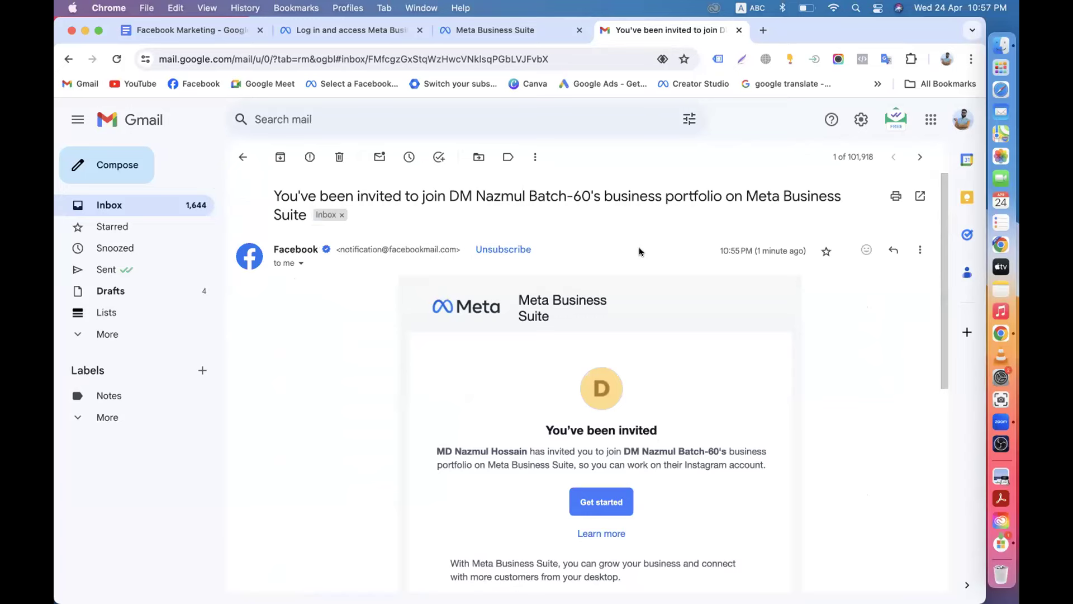
pyautogui.scroll(-3, 620, 263)
pyautogui.scroll(3, 494, 391)
pyautogui.scroll(-3, 444, 421)
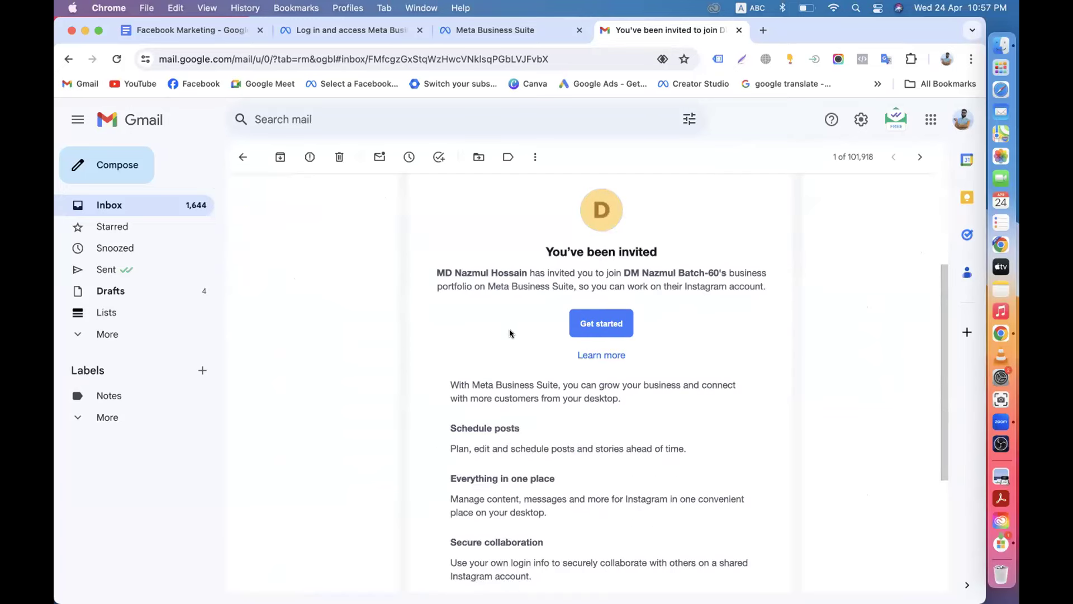
pyautogui.scroll(3, 510, 332)
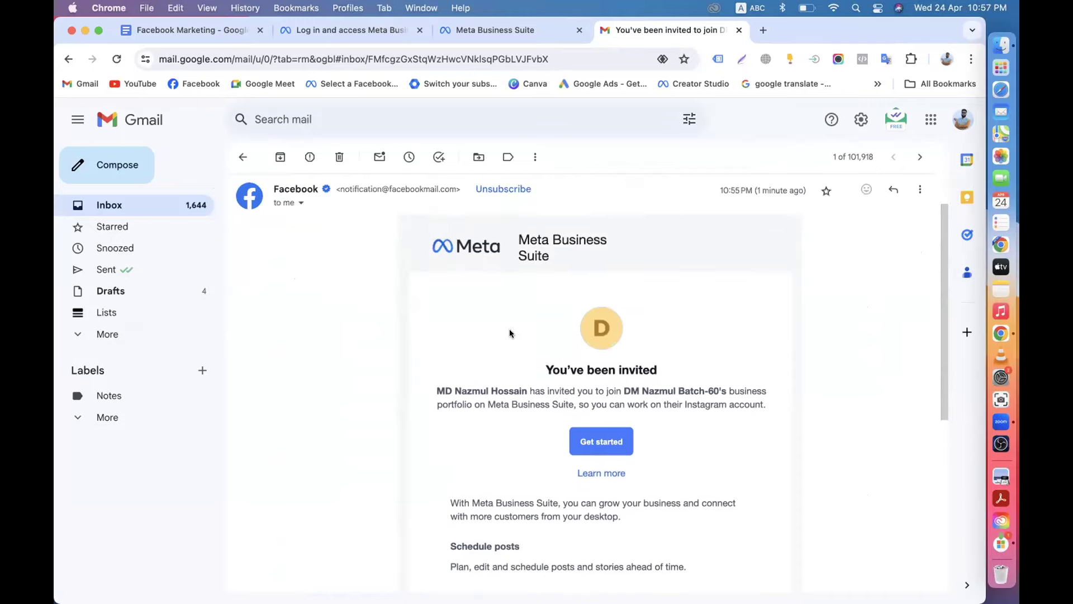
pyautogui.scroll(-4, 467, 388)
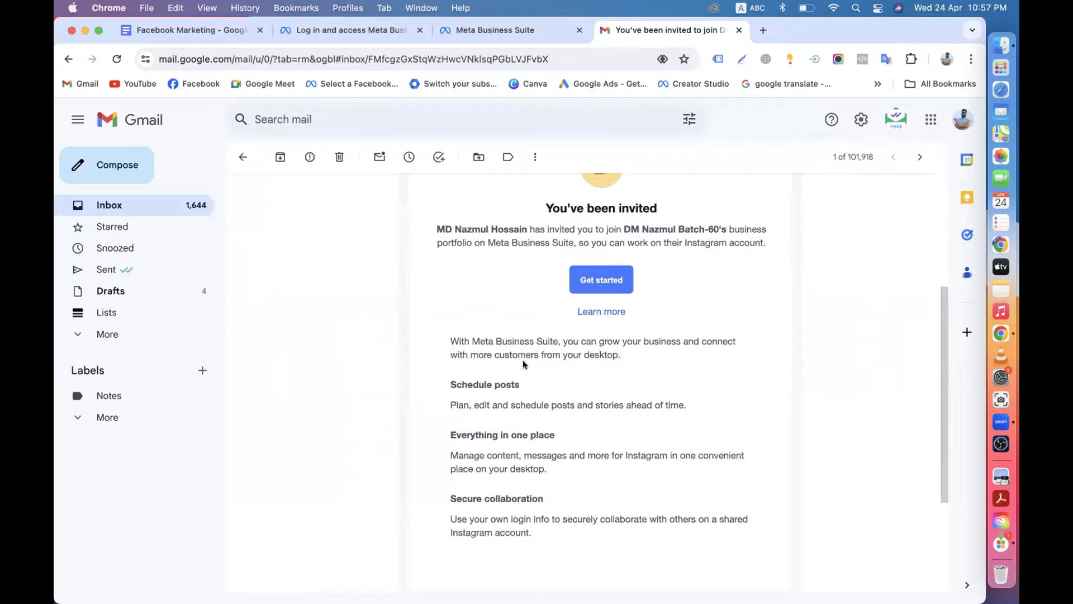
pyautogui.press('super+t')
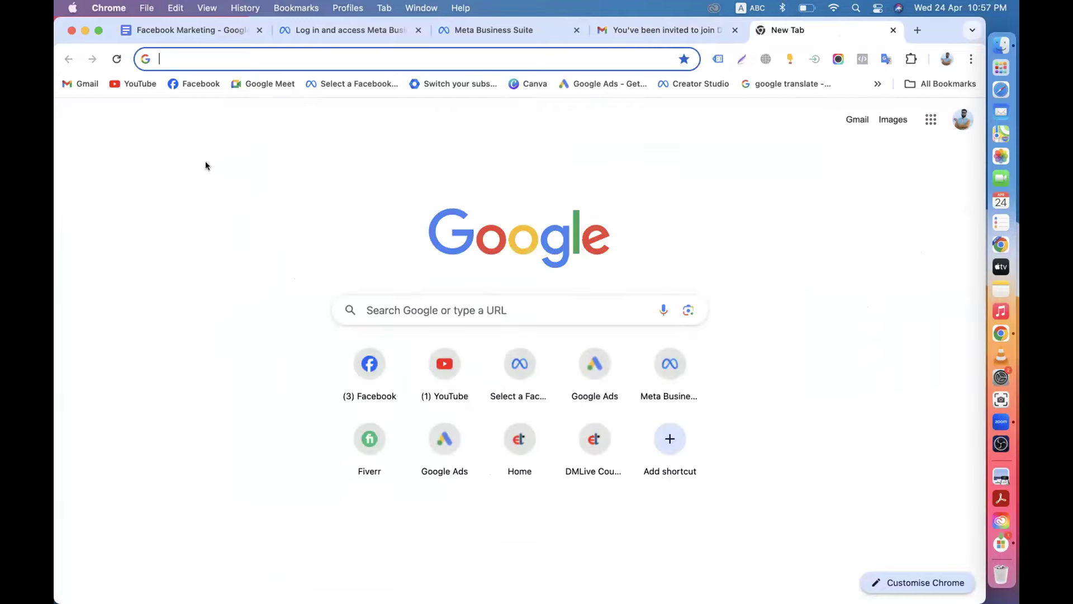
# Go to Facebook, view your own profile, and check the notifications panel.
pyautogui.click(199, 84)
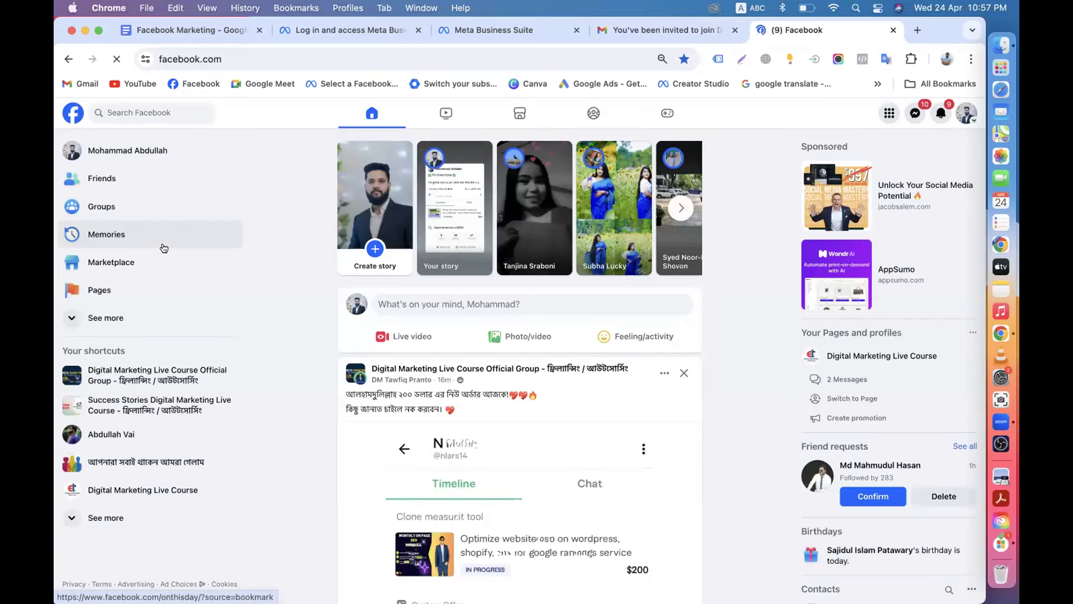
pyautogui.click(146, 150)
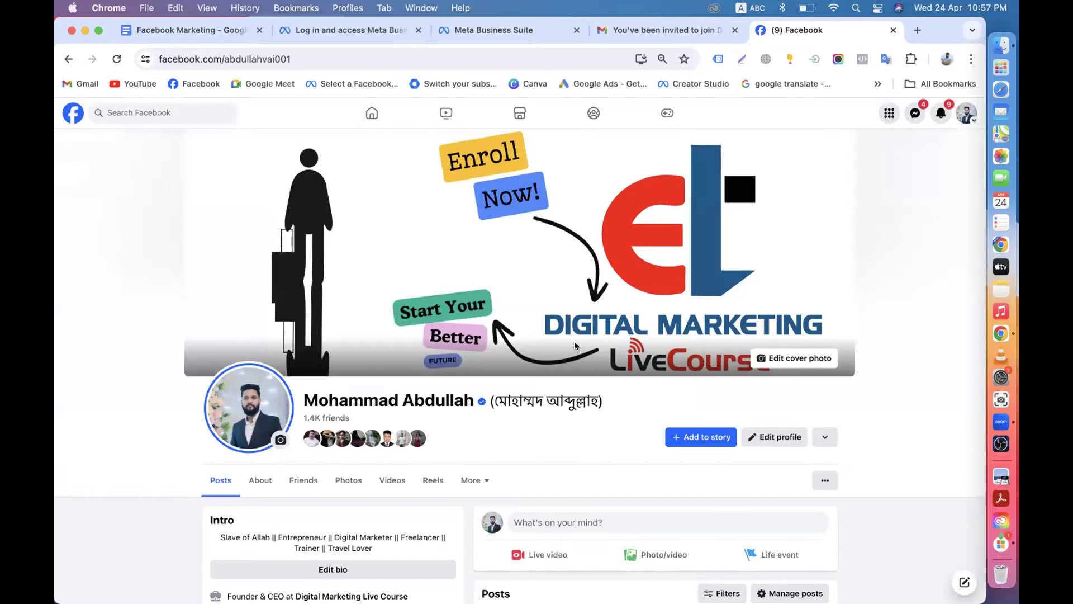
pyautogui.scroll(-3, 575, 345)
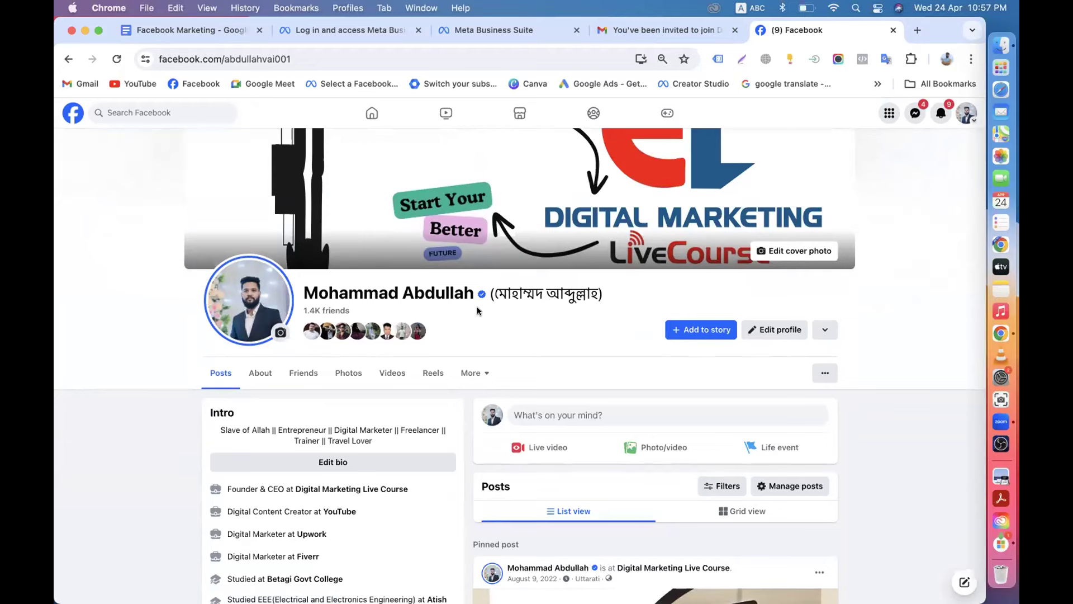
pyautogui.click(941, 112)
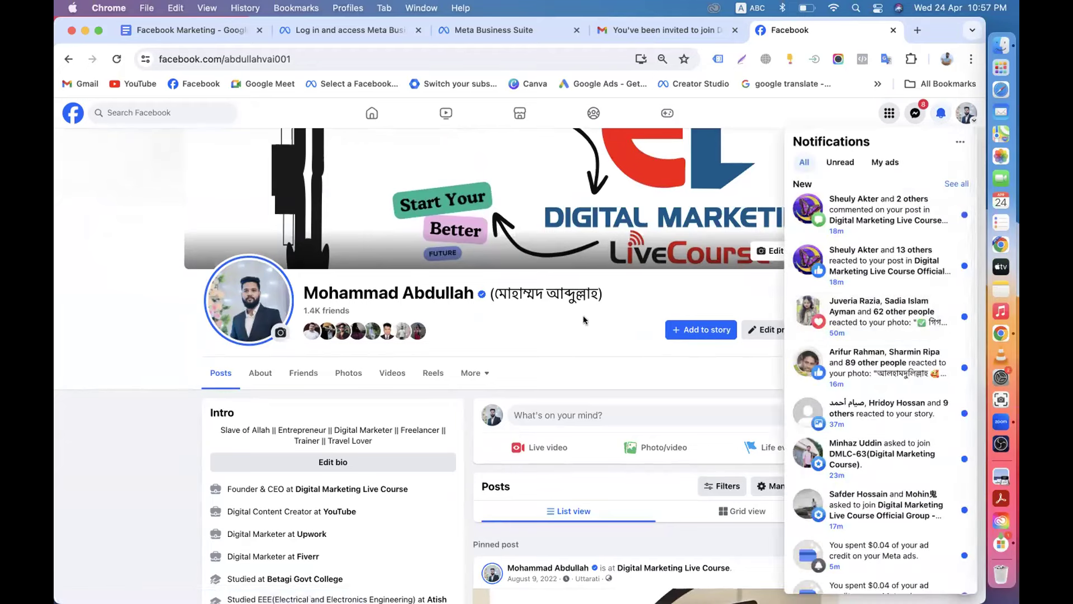
pyautogui.click(587, 316)
# Return to the invitation email and click Get started to open the Meta business login.
pyautogui.click(626, 31)
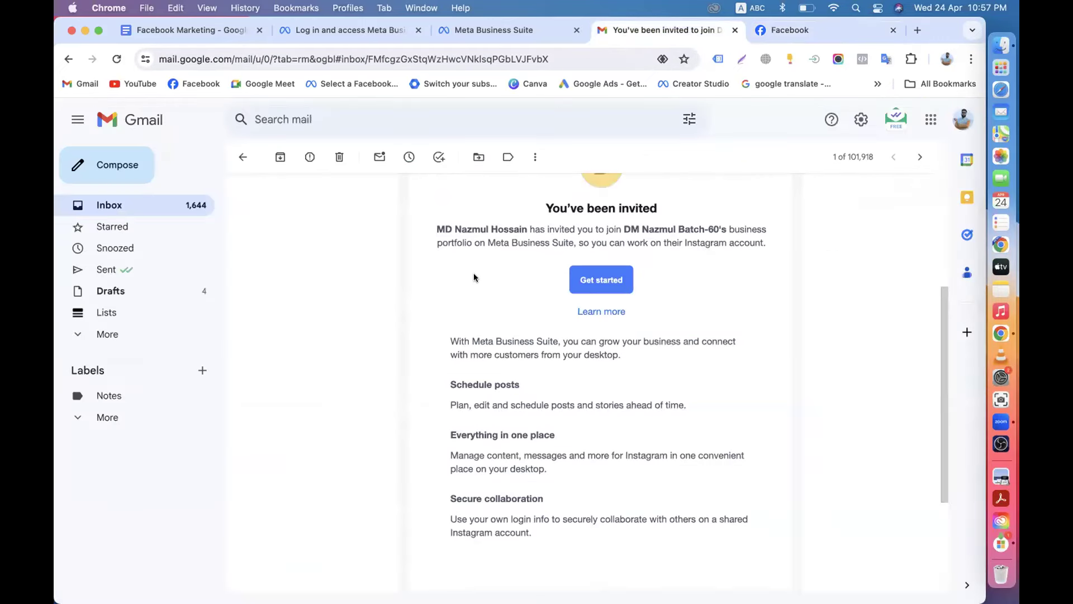
pyautogui.scroll(4, 522, 283)
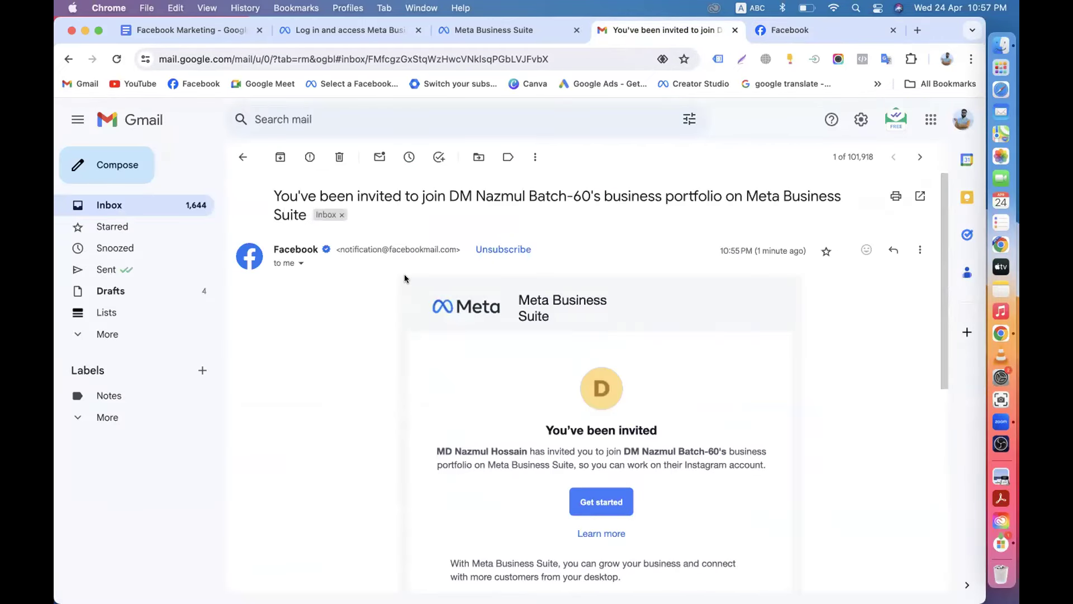
pyautogui.scroll(-3, 482, 401)
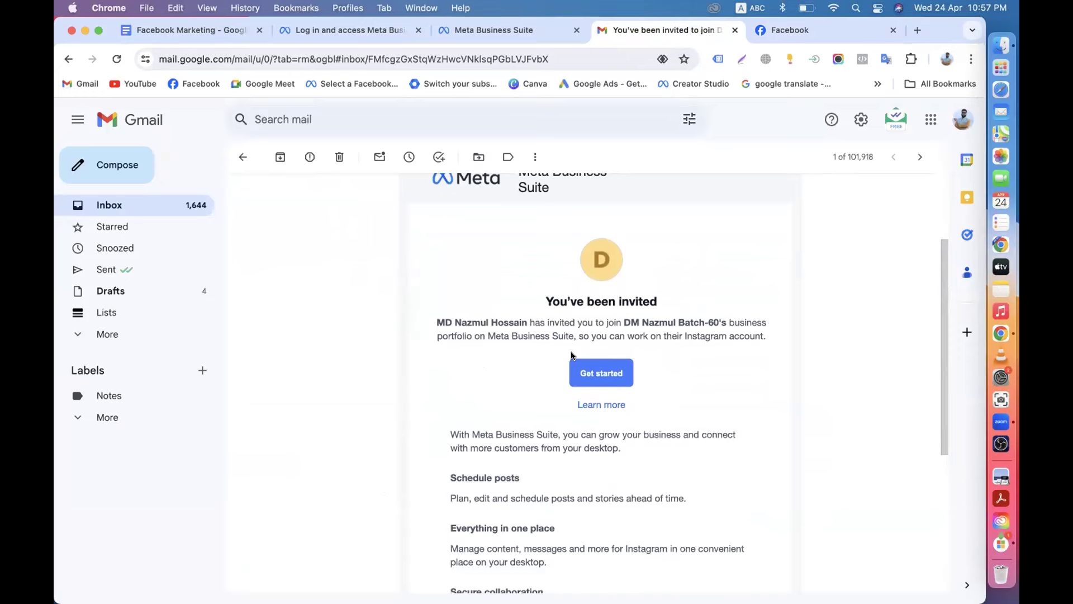
pyautogui.click(782, 30)
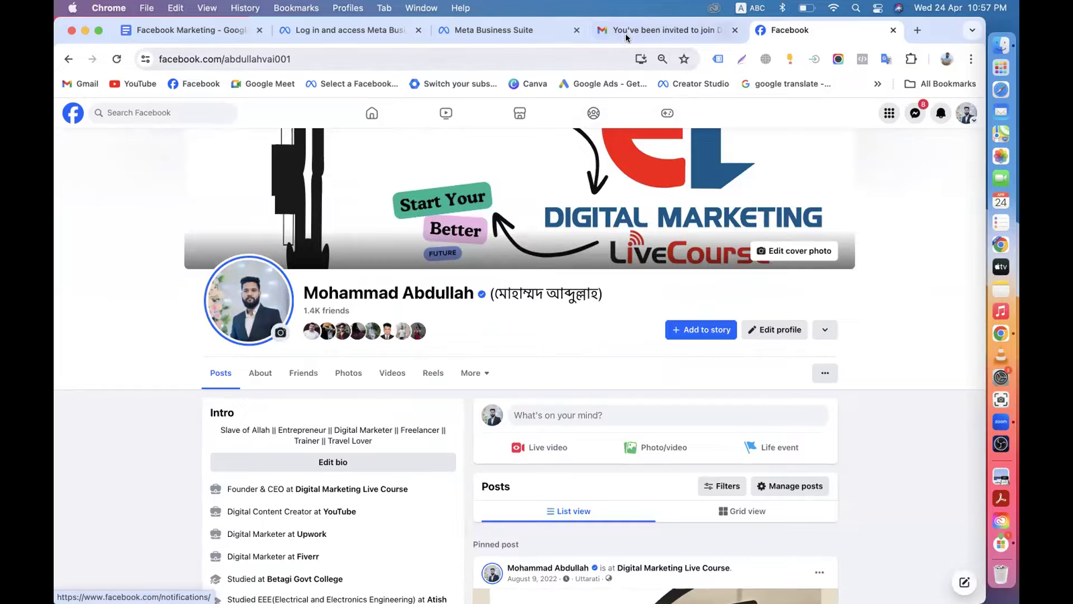
pyautogui.click(718, 31)
pyautogui.click(599, 374)
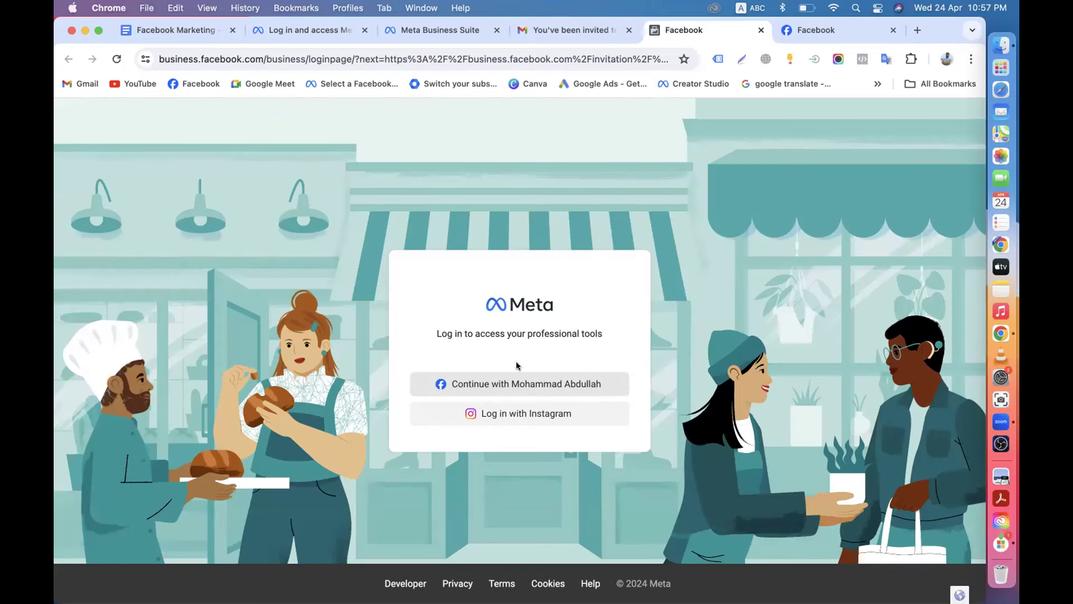
# On the Meta business login page, continue with the current Facebook account to reach step 1 of 3.
pyautogui.click(805, 33)
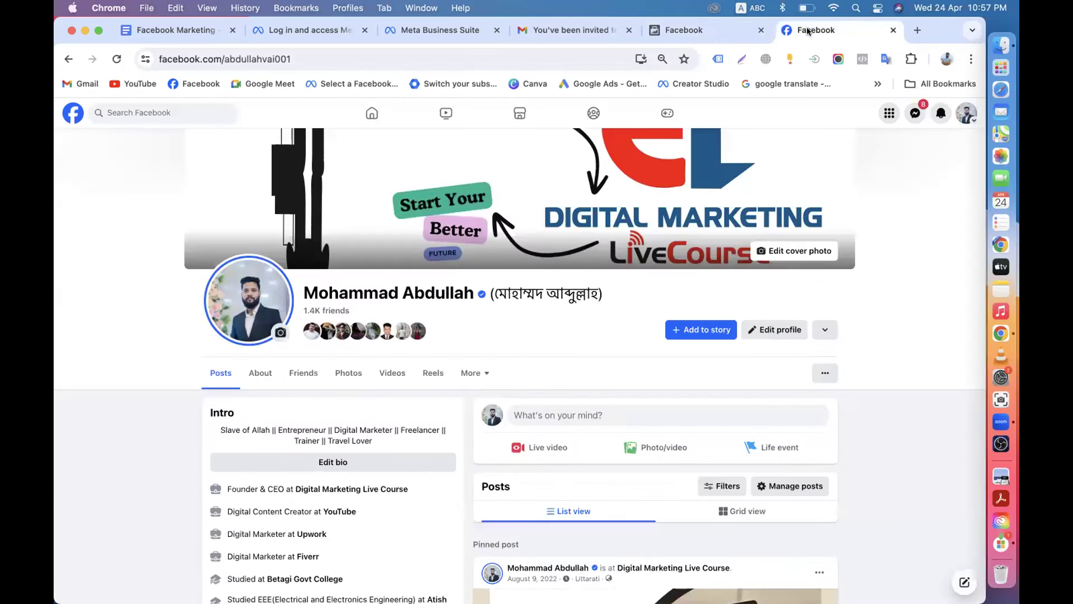
pyautogui.click(689, 32)
pyautogui.hotkey('ctrl', 'Tab')
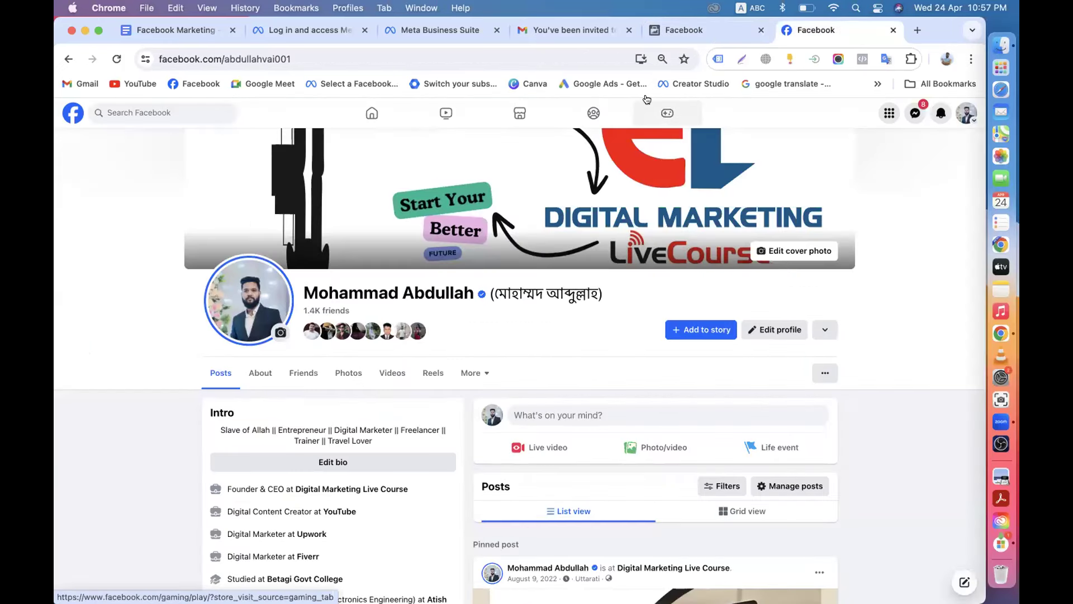
pyautogui.click(669, 29)
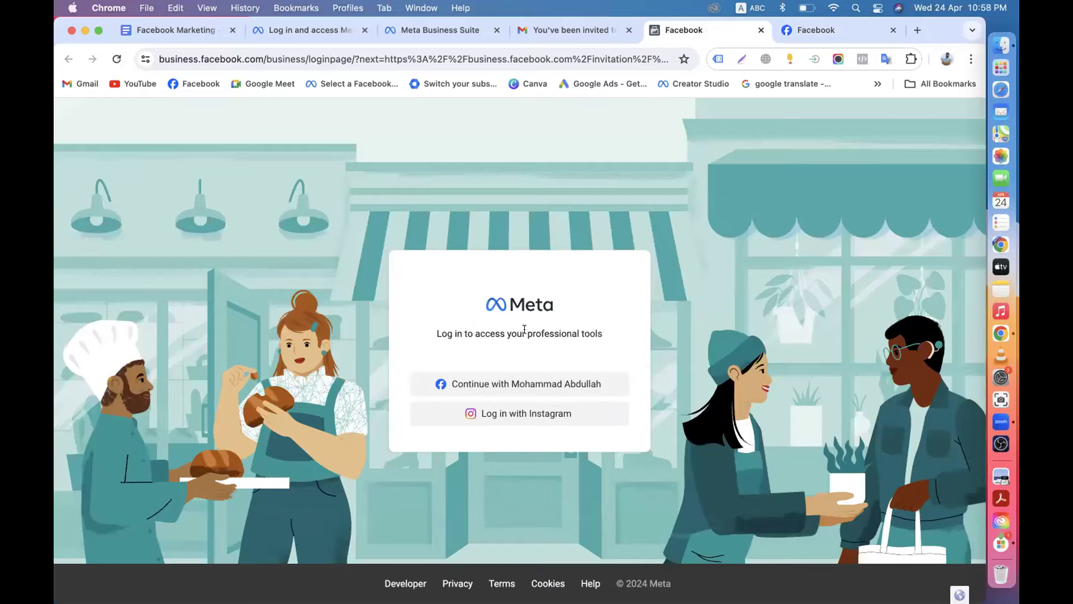
pyautogui.click(555, 32)
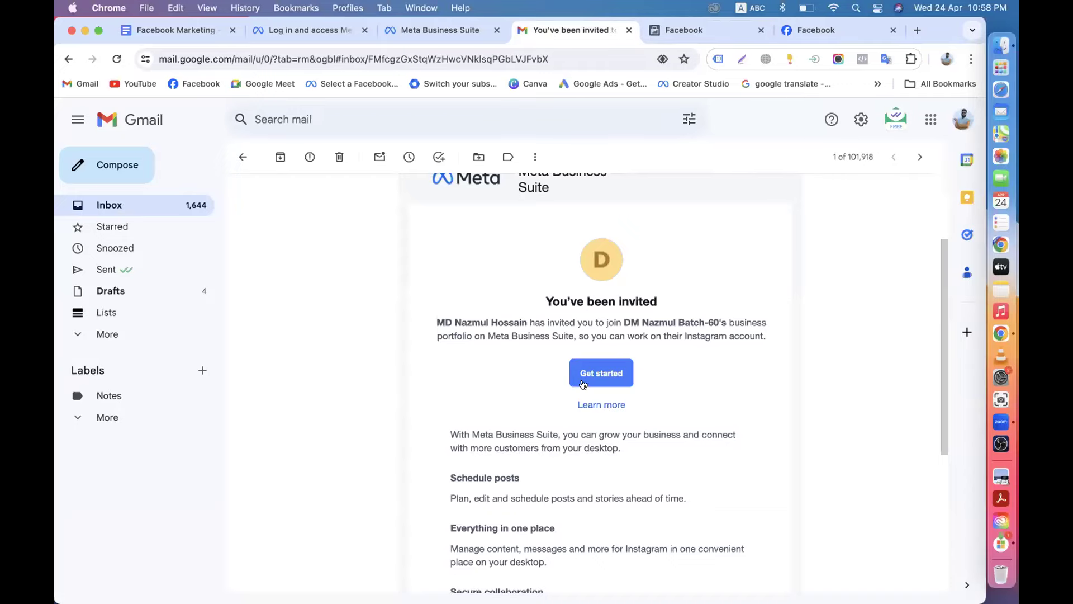
pyautogui.click(691, 33)
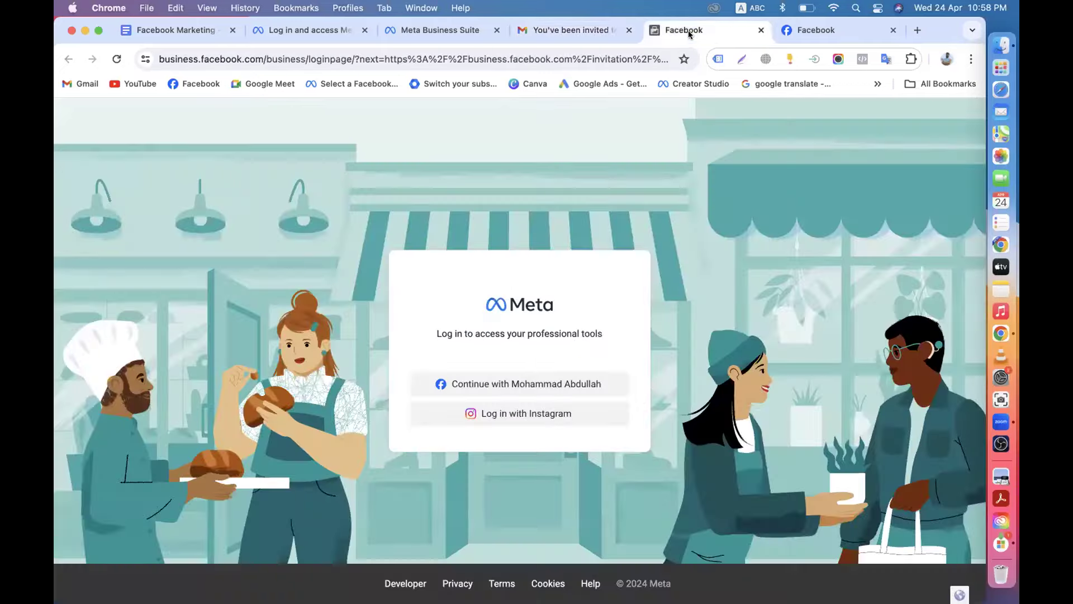
pyautogui.click(525, 385)
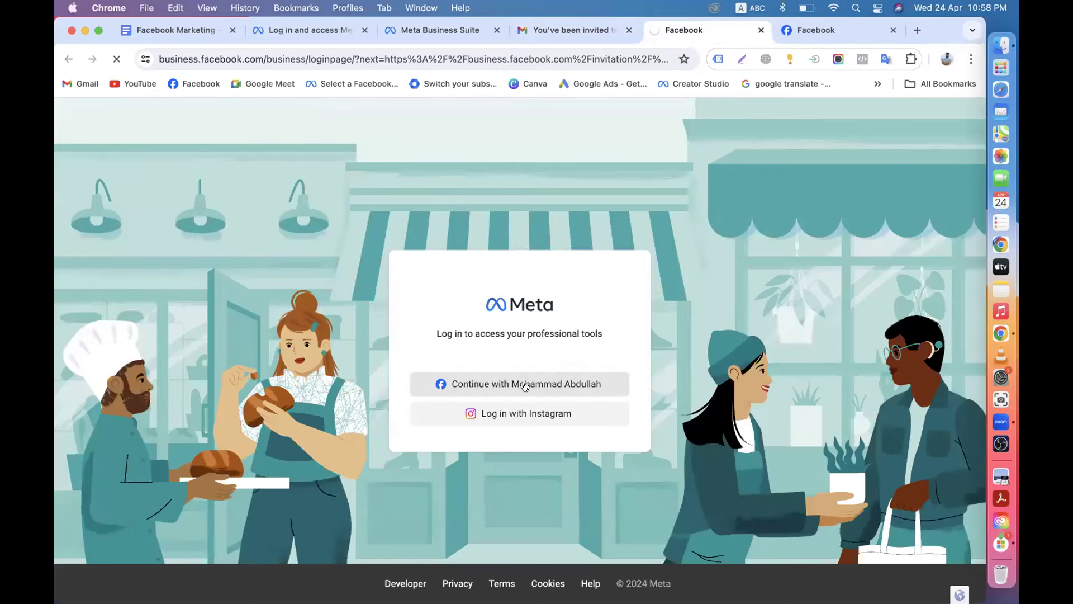
pyautogui.scroll(-2, 523, 382)
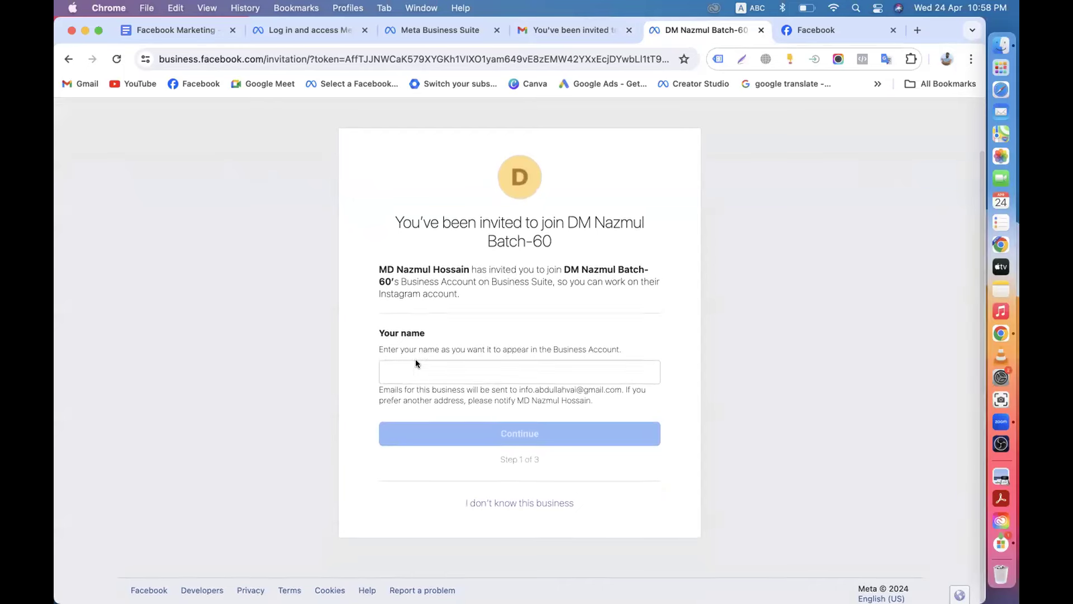
# Fill the Your name field with the profile name copied from the Facebook profile.
pyautogui.click(400, 379)
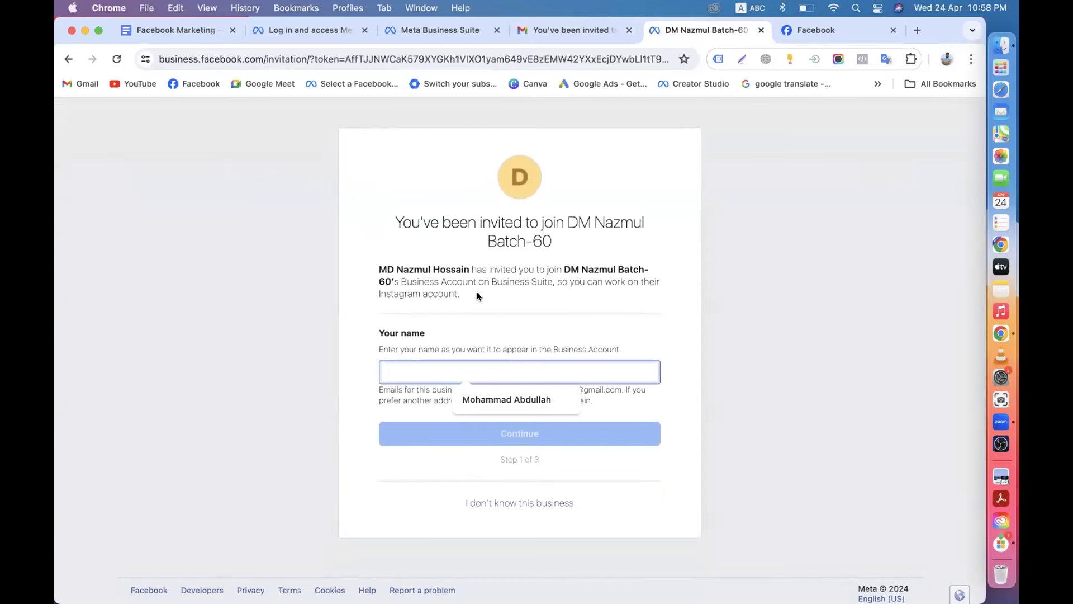
pyautogui.click(805, 33)
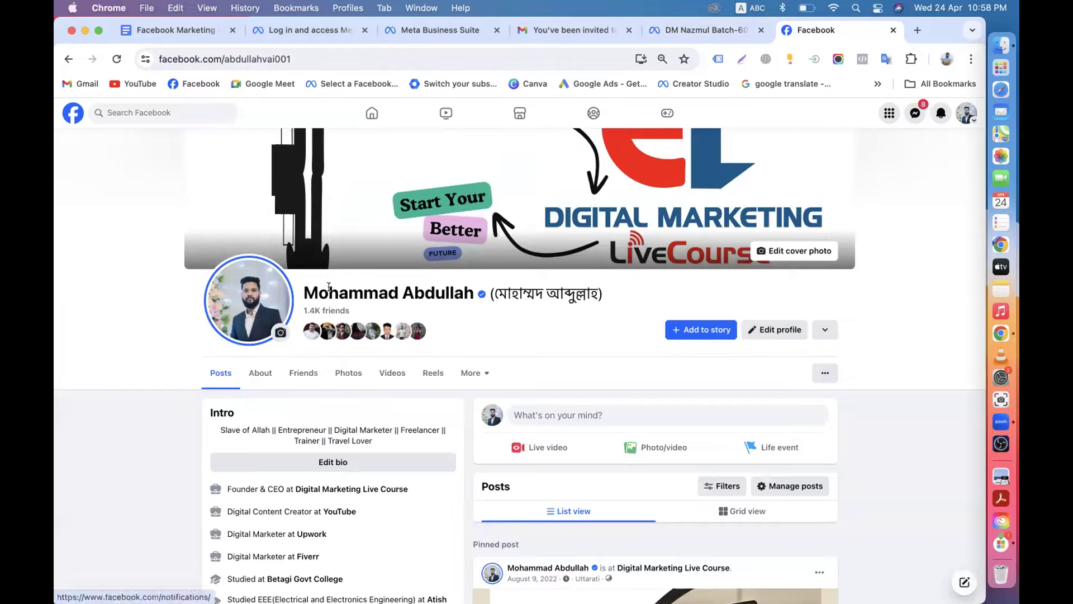
pyautogui.moveTo(304, 288); pyautogui.dragTo(470, 295)
pyautogui.press('super+c')
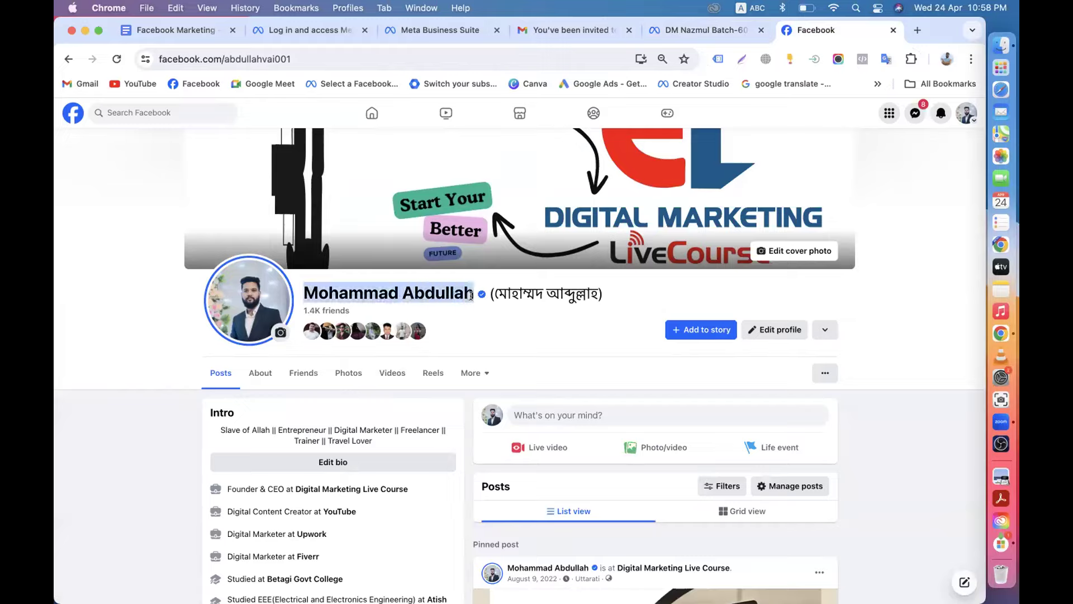
pyautogui.click(688, 30)
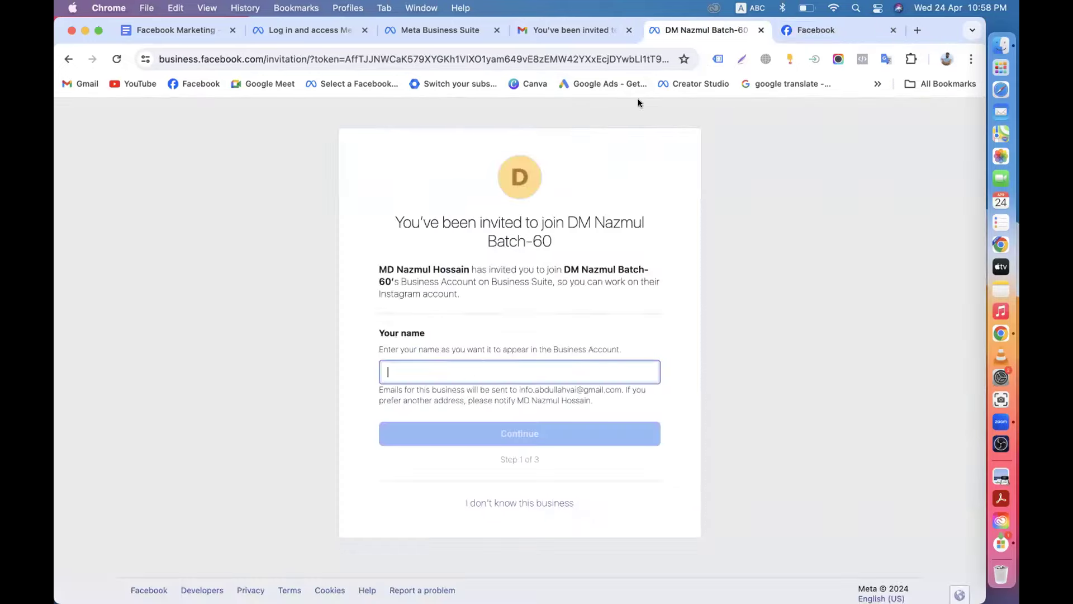
pyautogui.click(432, 371)
pyautogui.press('super+v')
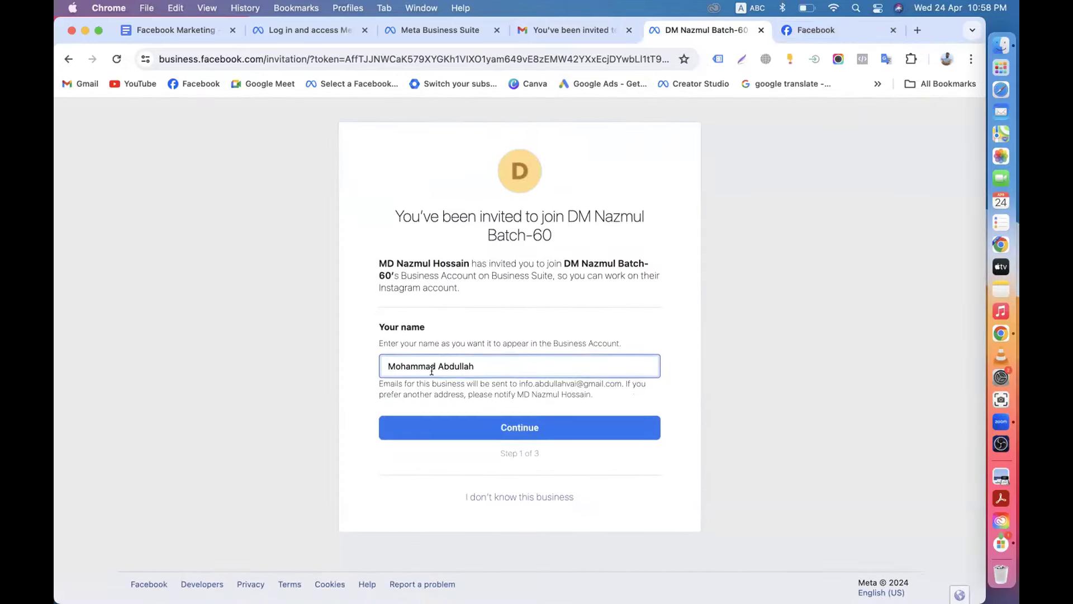
# Continue past the name and portfolio details steps to the step 3 review.
pyautogui.click(464, 439)
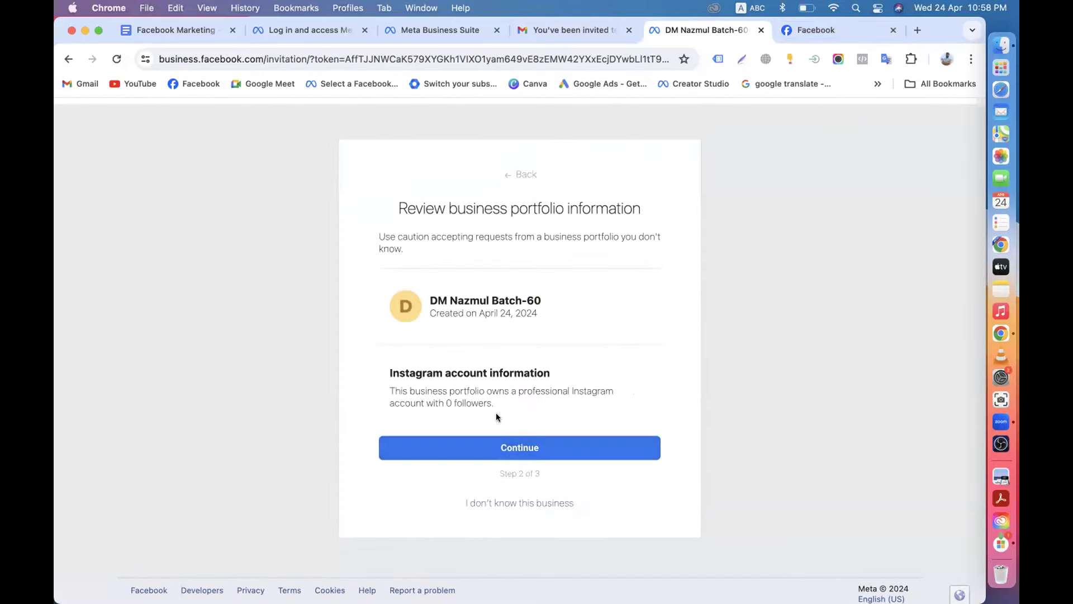
pyautogui.click(498, 448)
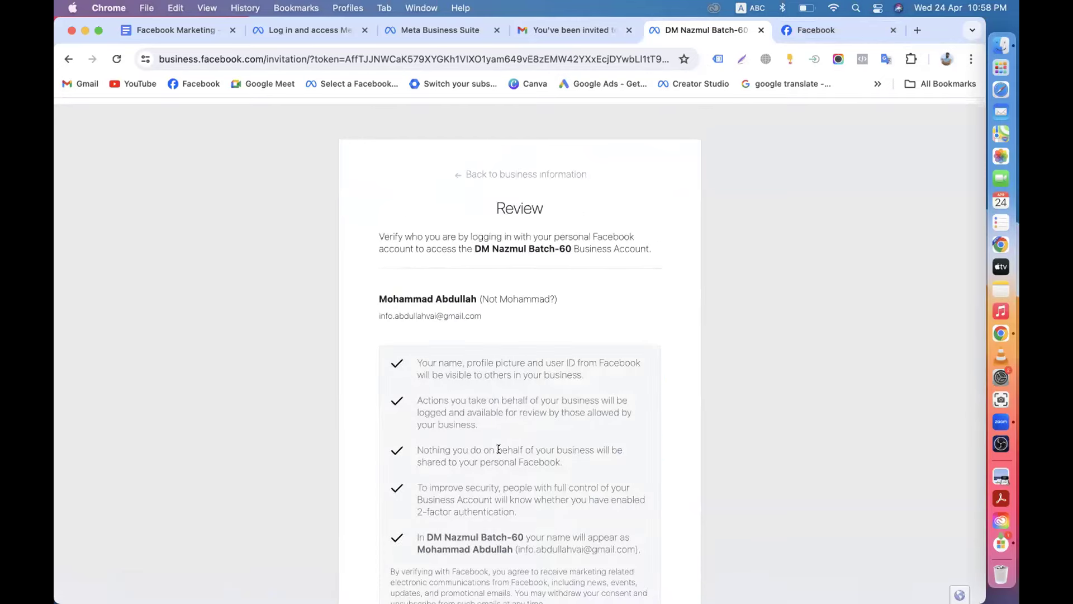
pyautogui.scroll(-3, 498, 448)
pyautogui.scroll(-3, 475, 470)
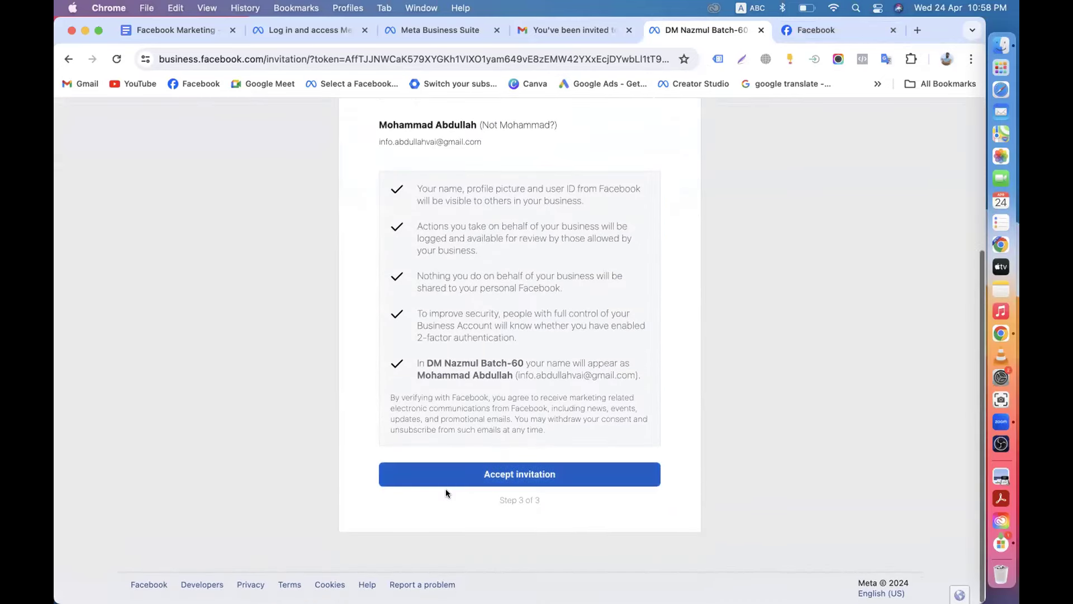
# Accept the invitation and confirm it by submitting the account password.
pyautogui.click(489, 479)
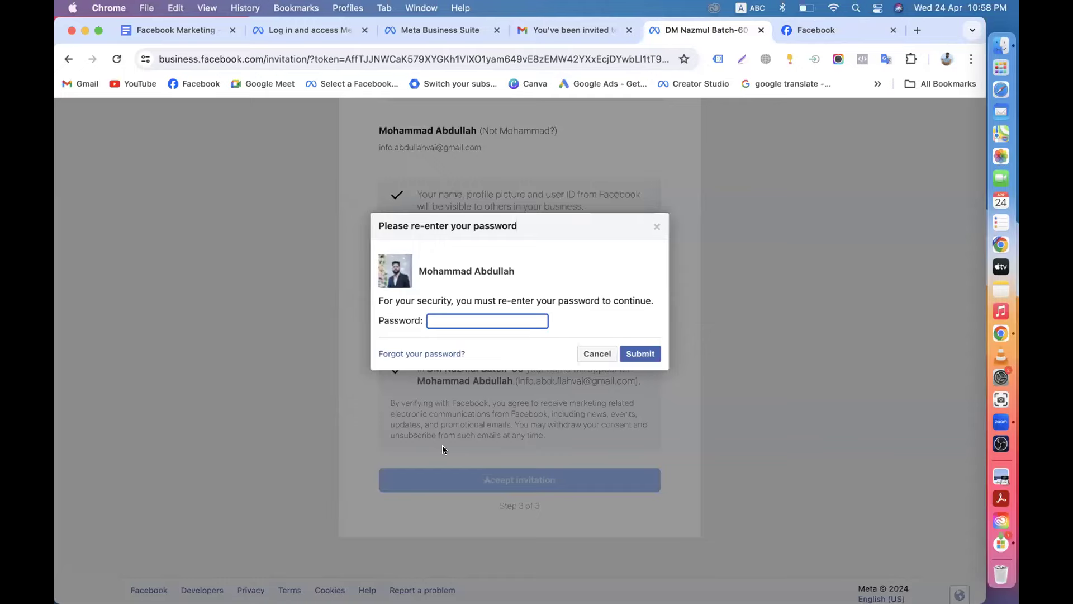
pyautogui.moveTo(417, 270); pyautogui.dragTo(519, 273)
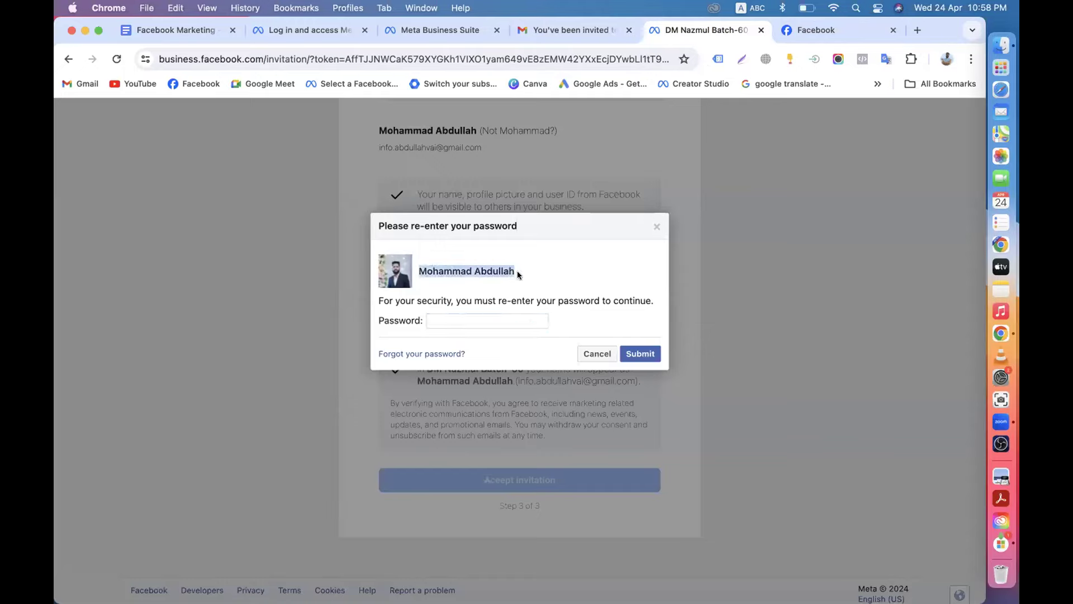
pyautogui.click(453, 320)
pyautogui.write('•')
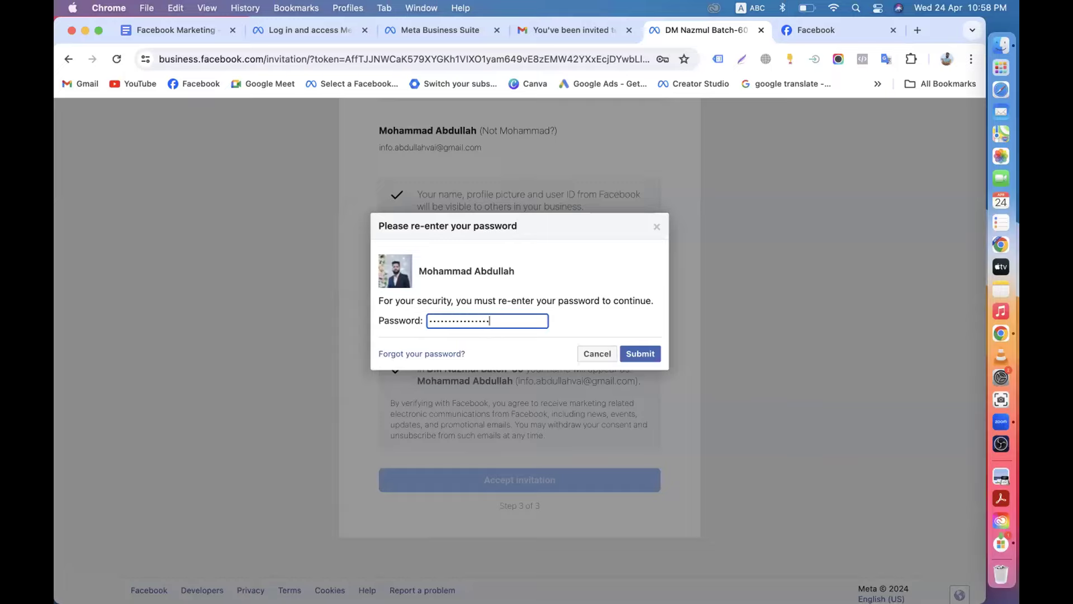
pyautogui.click(642, 353)
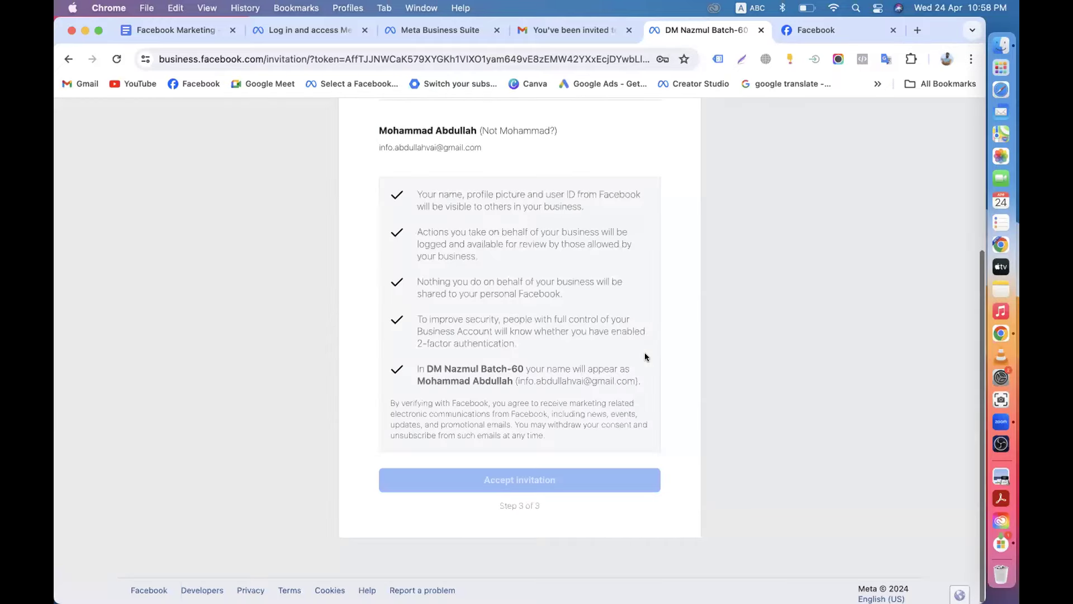
# Recheck the invitation email and the portfolio name on the review page.
pyautogui.click(567, 31)
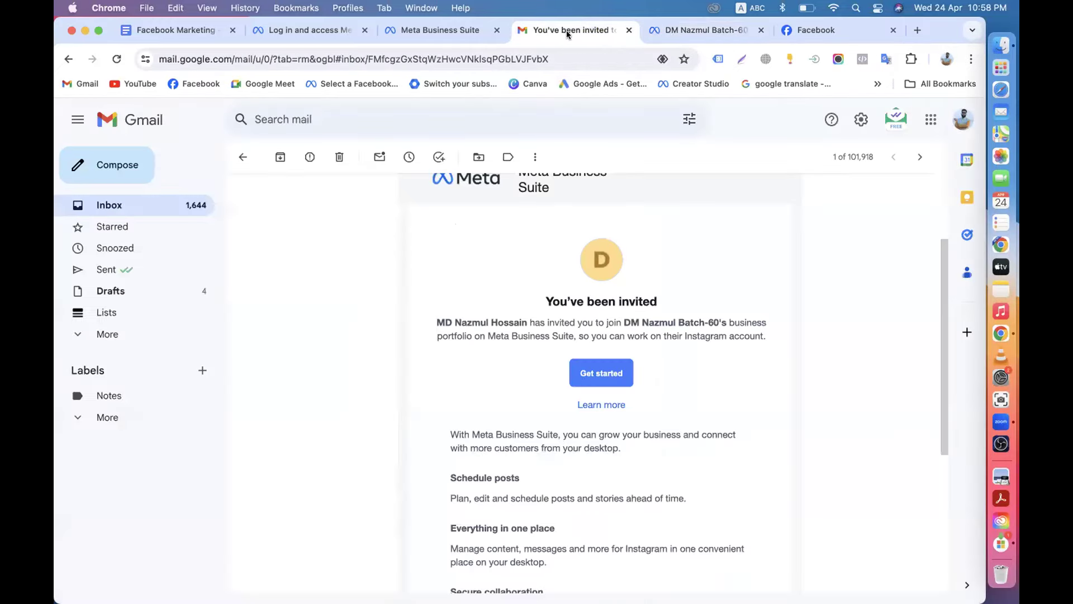
pyautogui.click(699, 31)
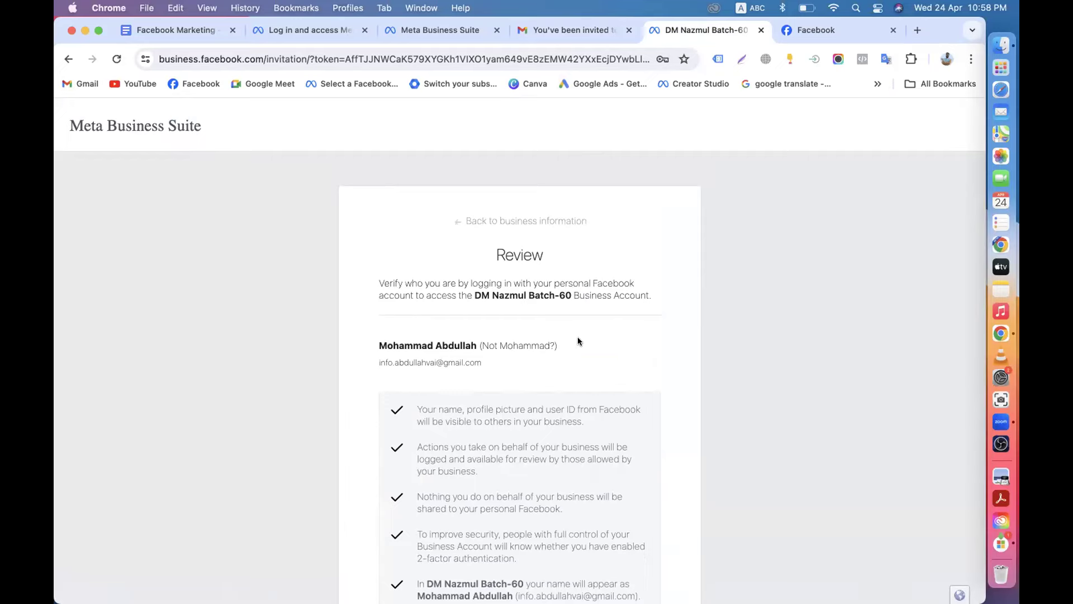
pyautogui.scroll(-10, 578, 341)
pyautogui.scroll(10, 620, 347)
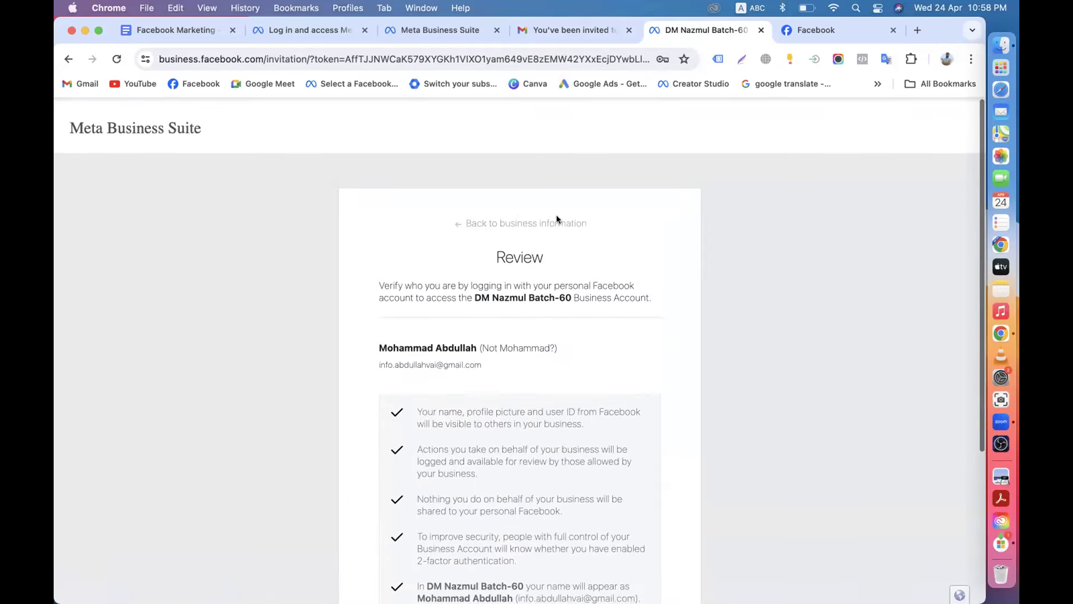
pyautogui.moveTo(471, 294); pyautogui.dragTo(570, 295)
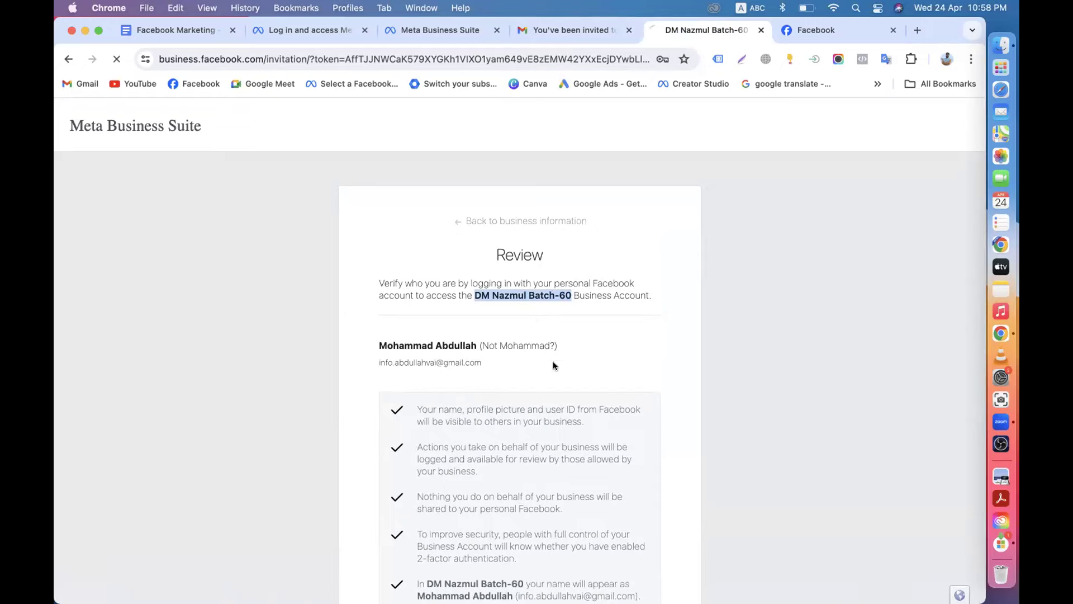
pyautogui.scroll(-5, 553, 361)
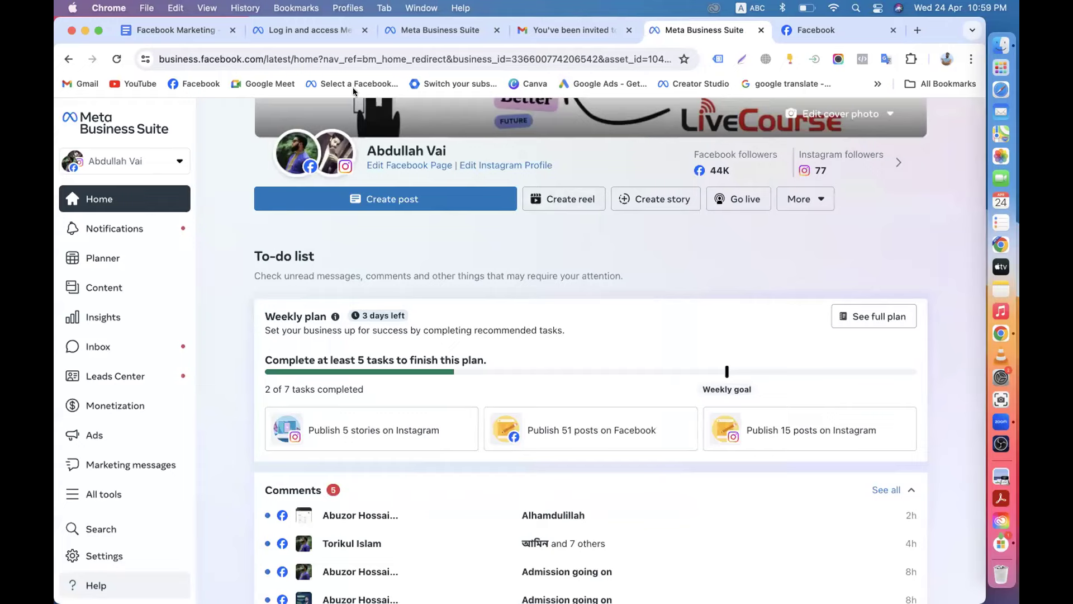
# Close the Meta login, Business Suite, invitation email and Facebook profile tabs.
pyautogui.click(365, 30)
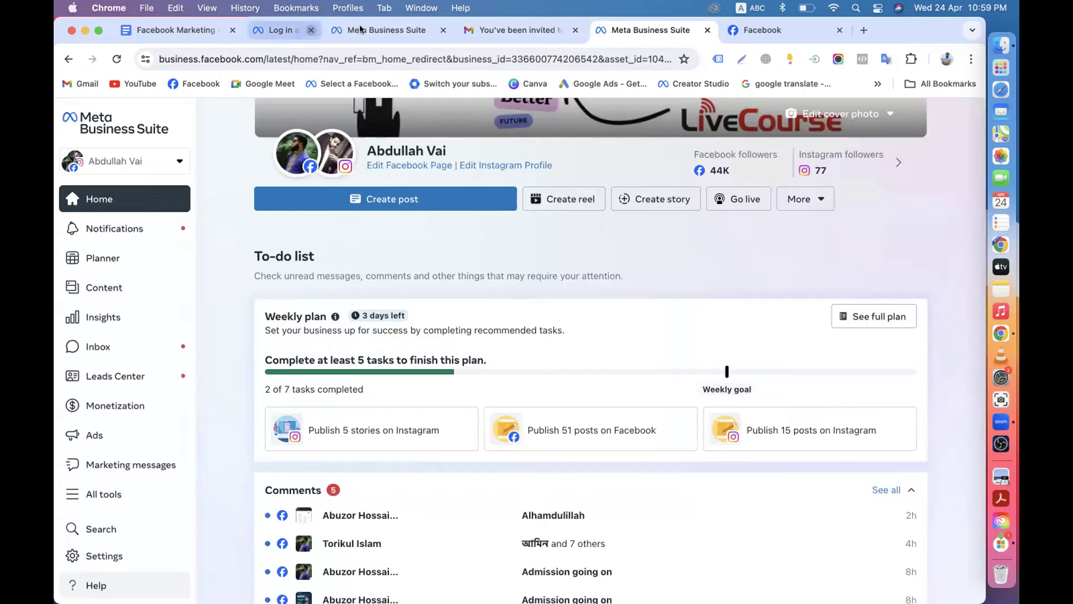
pyautogui.click(364, 30)
pyautogui.click(365, 29)
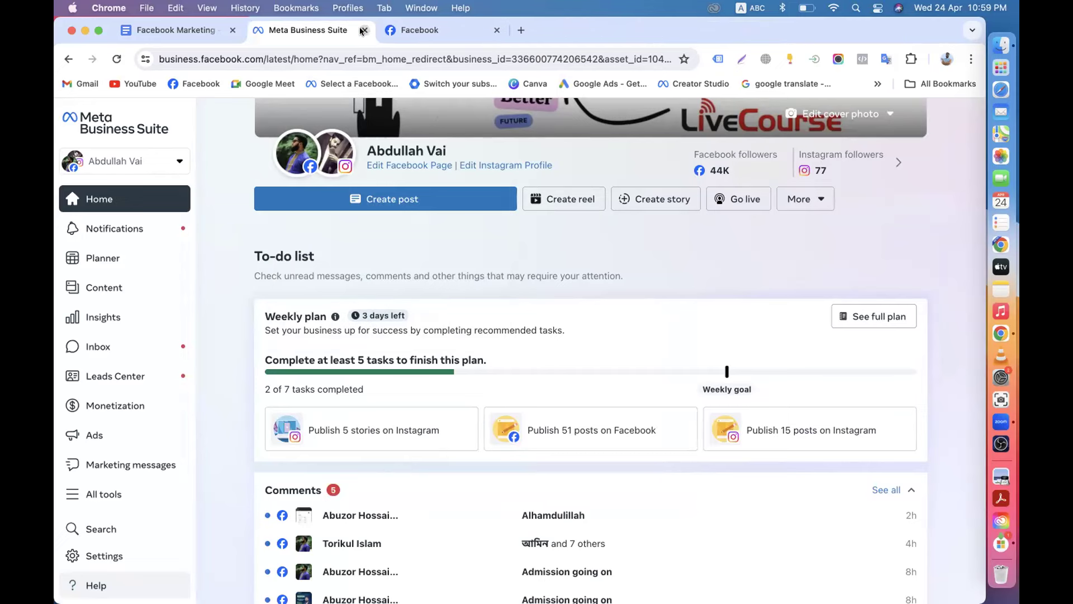
pyautogui.click(364, 30)
pyautogui.click(364, 30)
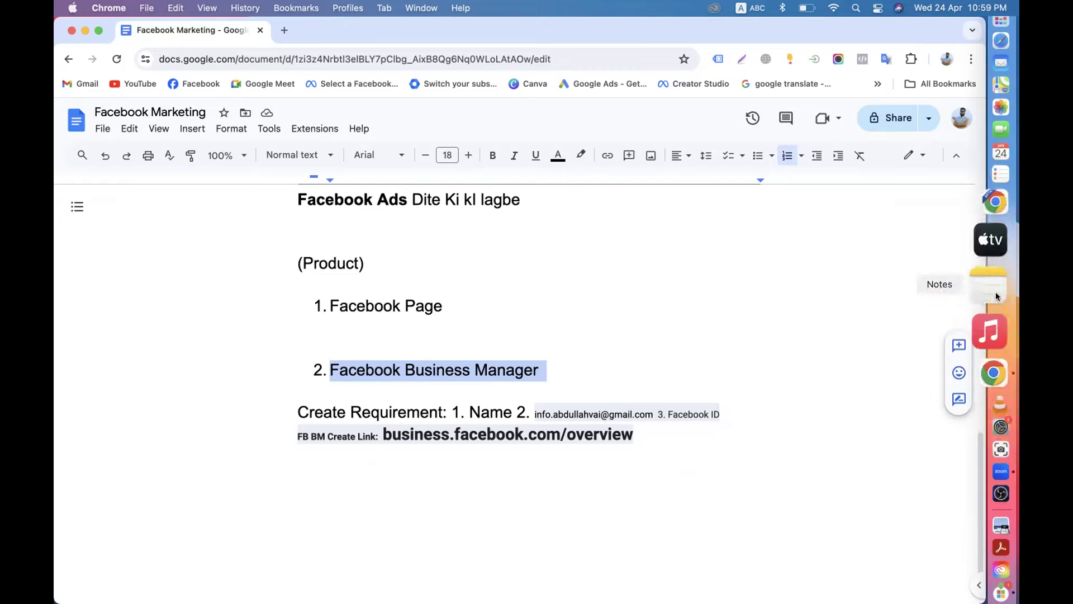
# Search Google for 'meta business suite' and open the Facebook Business Suite result.
pyautogui.click(284, 30)
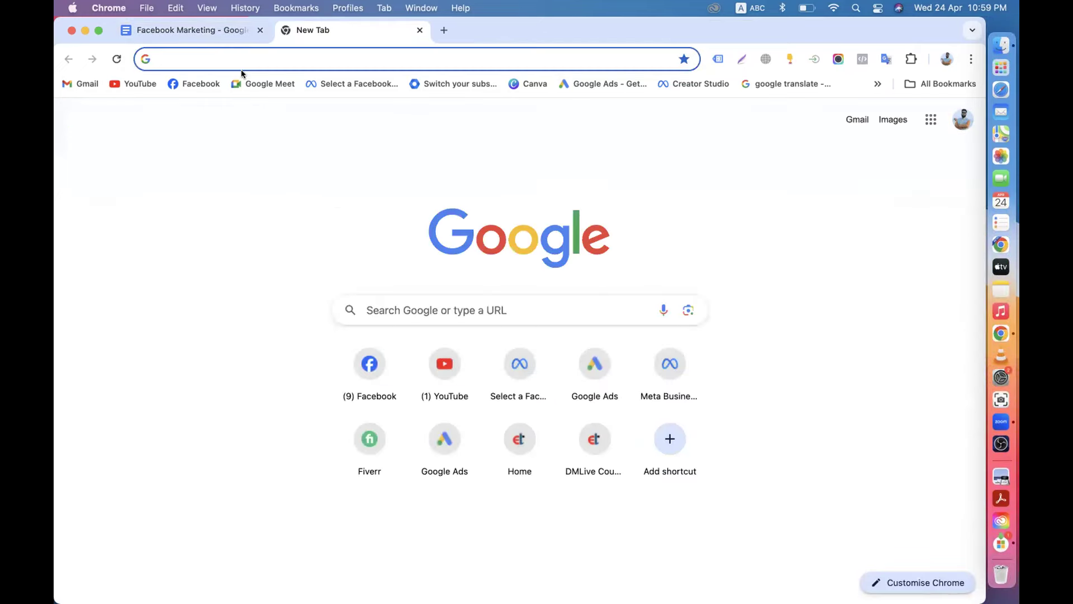
pyautogui.write('meta')
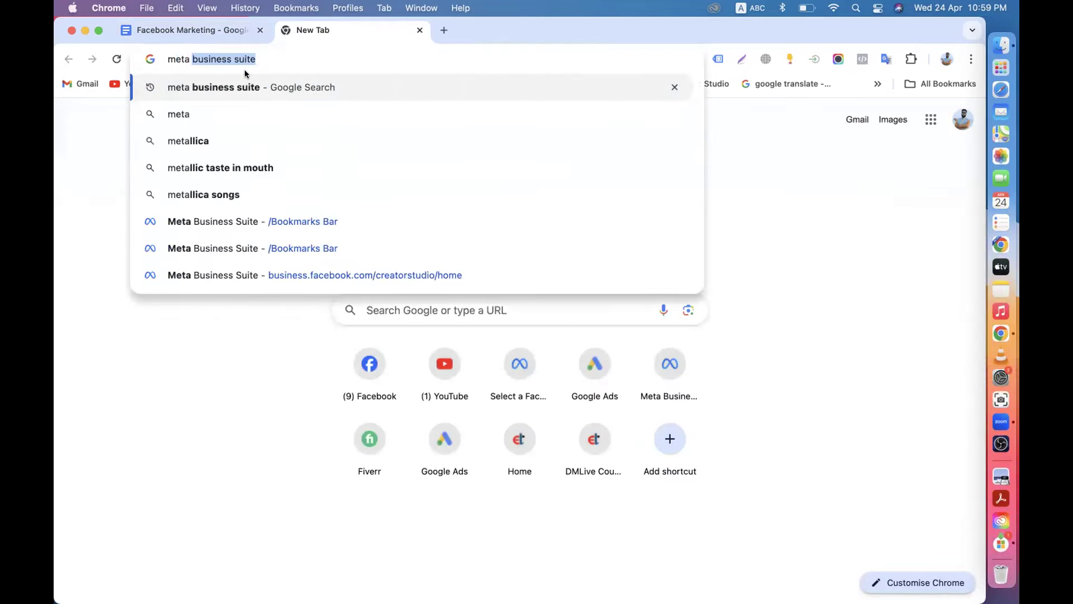
pyautogui.press('Return')
pyautogui.scroll(-2, 228, 335)
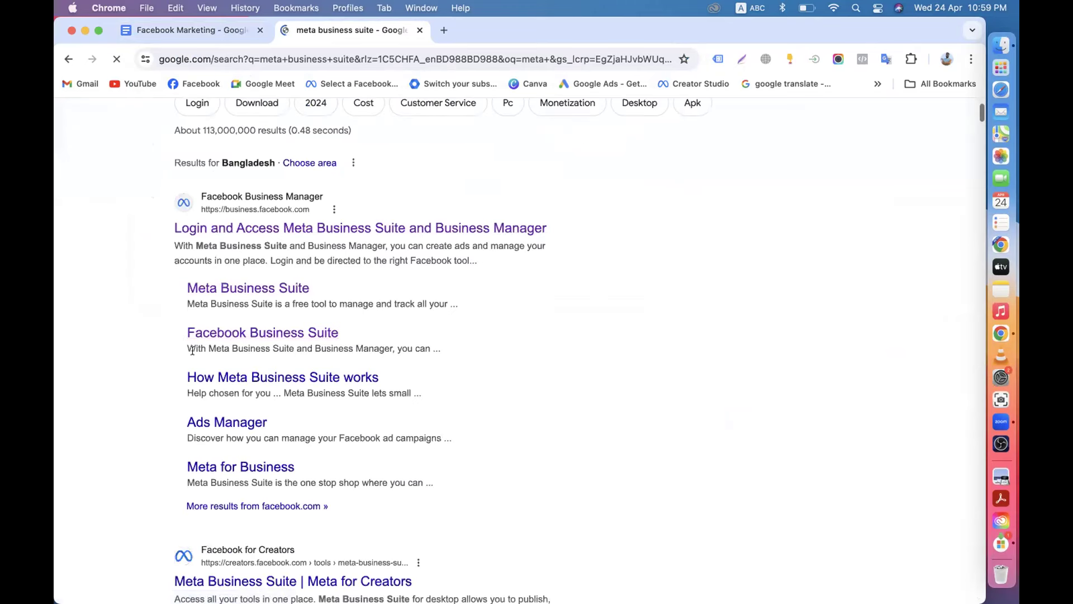
pyautogui.click(298, 335)
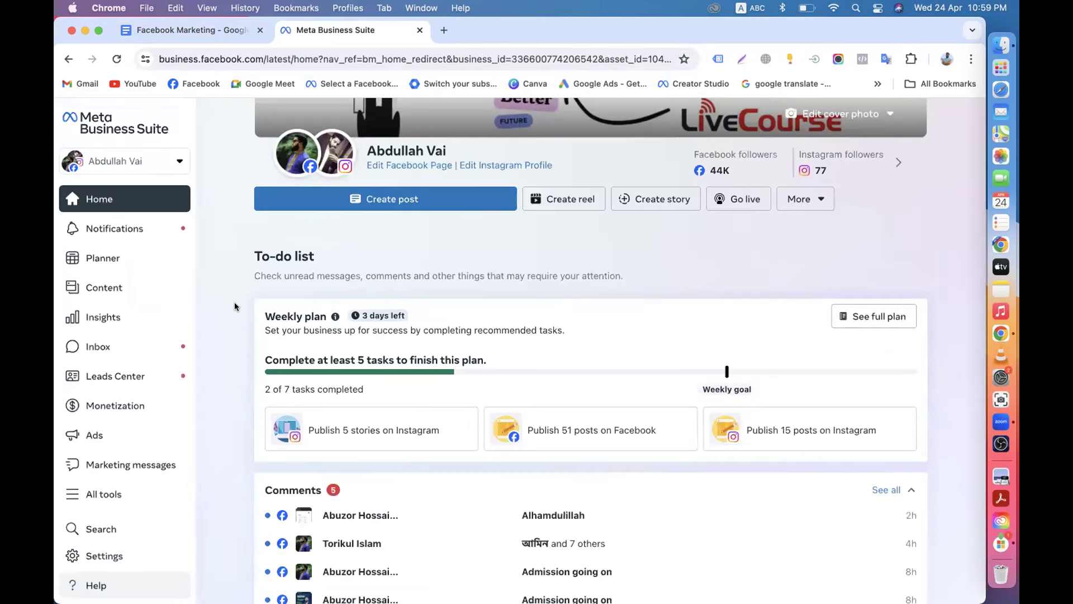
# Open the business portfolio list, scroll to DM Nazmul Batch-60 and open its settings.
pyautogui.click(179, 162)
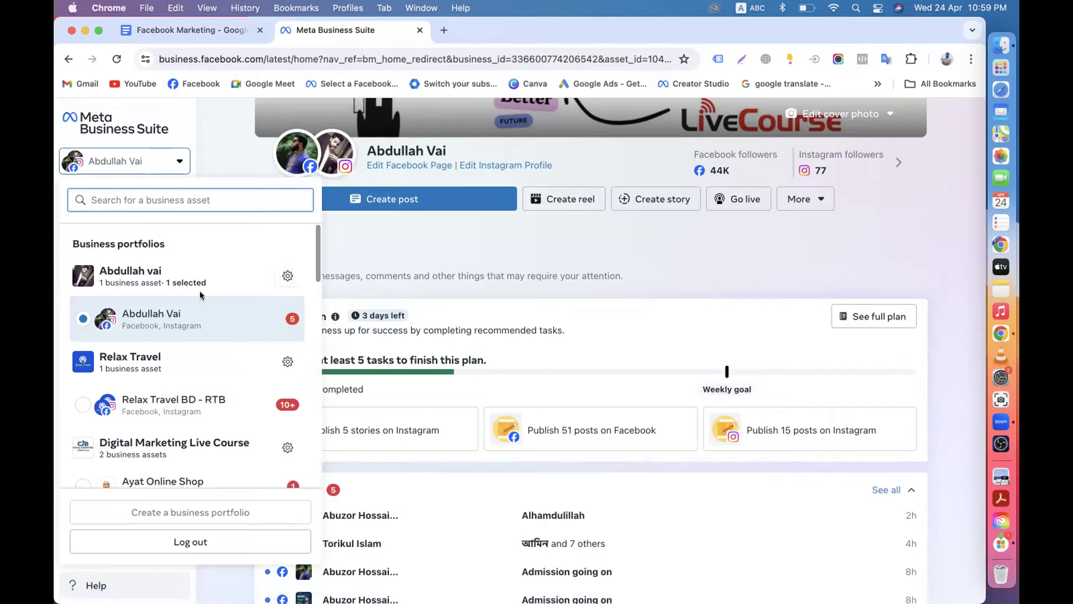
pyautogui.scroll(-5, 228, 350)
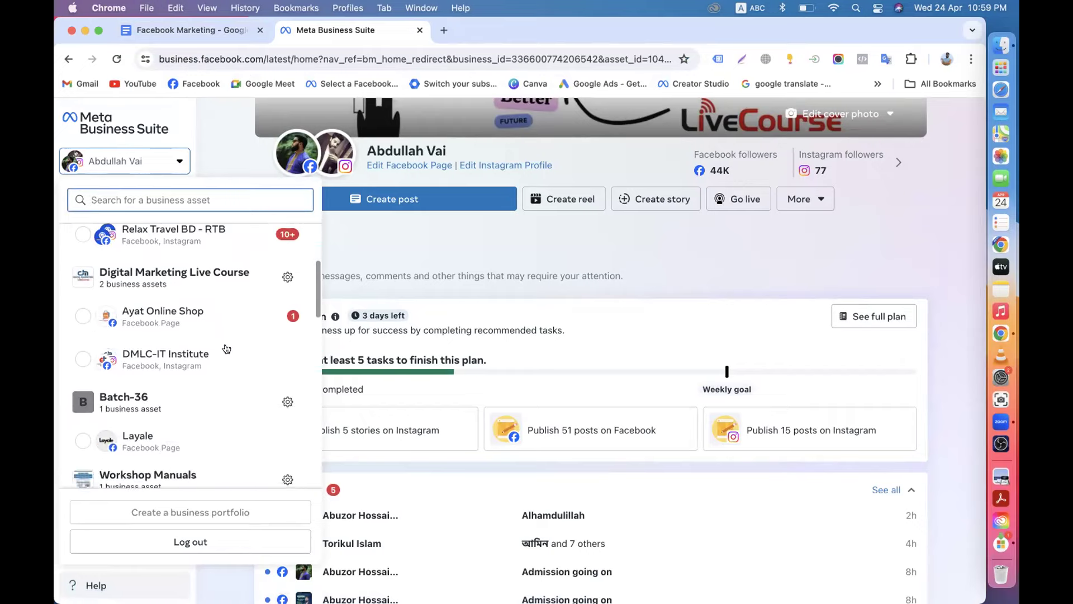
pyautogui.scroll(-5, 228, 350)
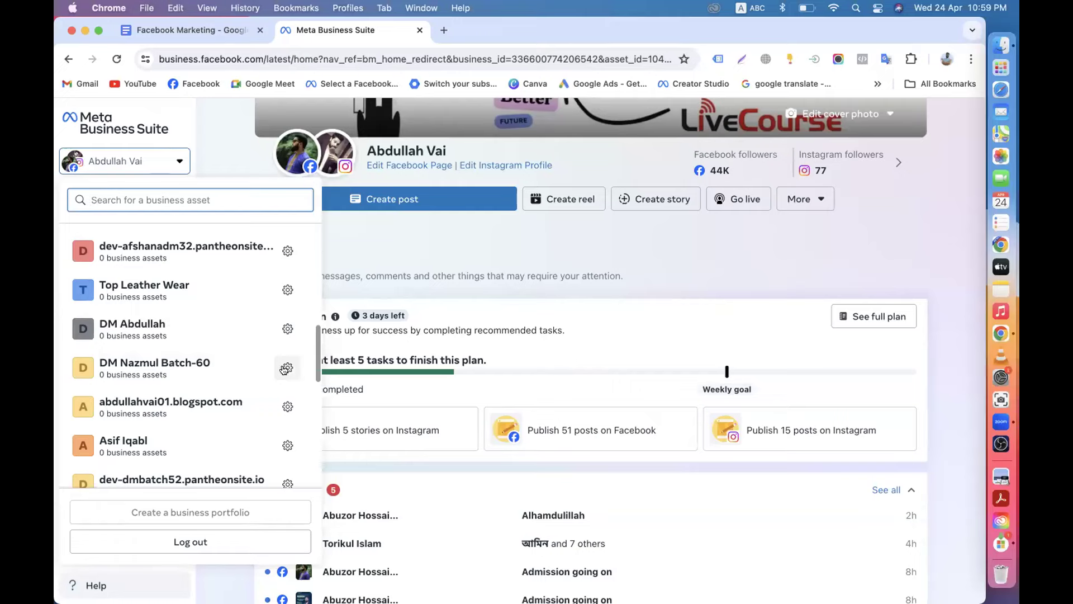
pyautogui.click(285, 371)
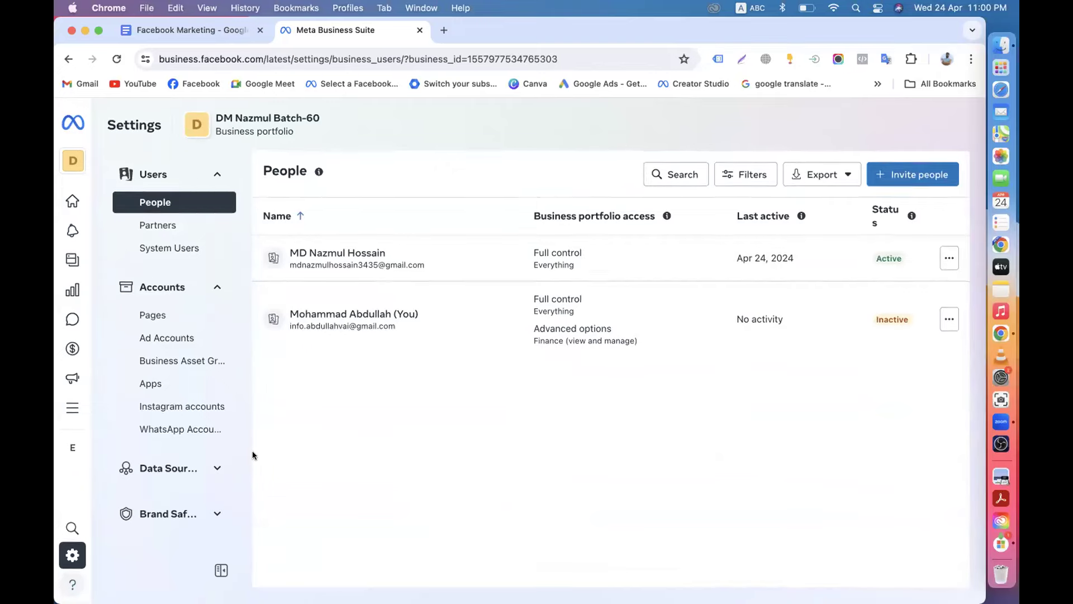
# Scroll through DM Nazmul Batch-60's People settings to review its two full-control members.
pyautogui.scroll(-7, 186, 350)
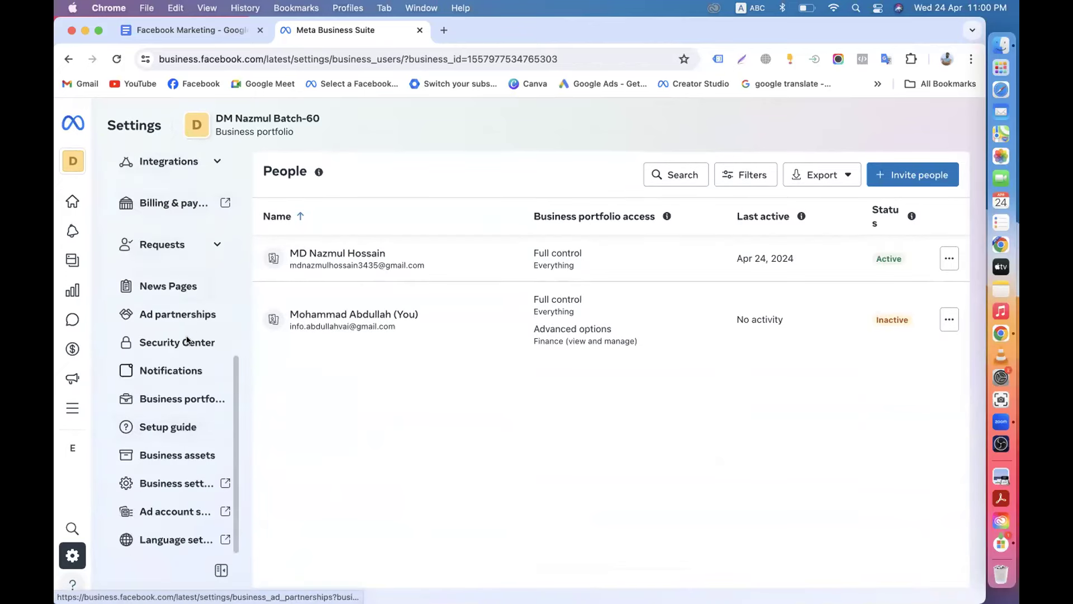
pyautogui.scroll(7, 185, 341)
pyautogui.scroll(-10, 206, 350)
pyautogui.scroll(8, 206, 343)
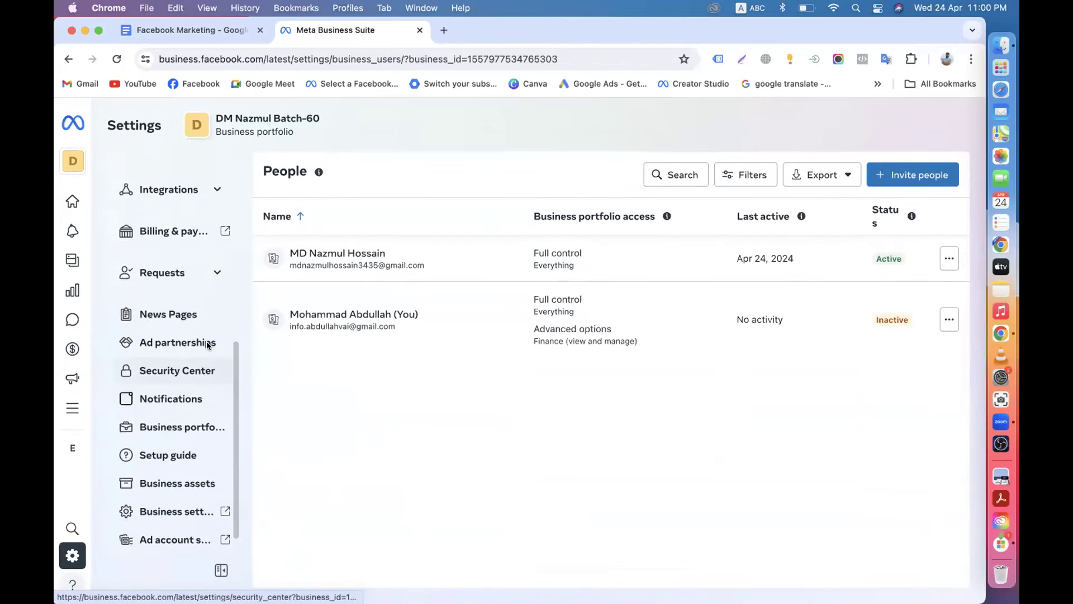
pyautogui.scroll(2, 207, 346)
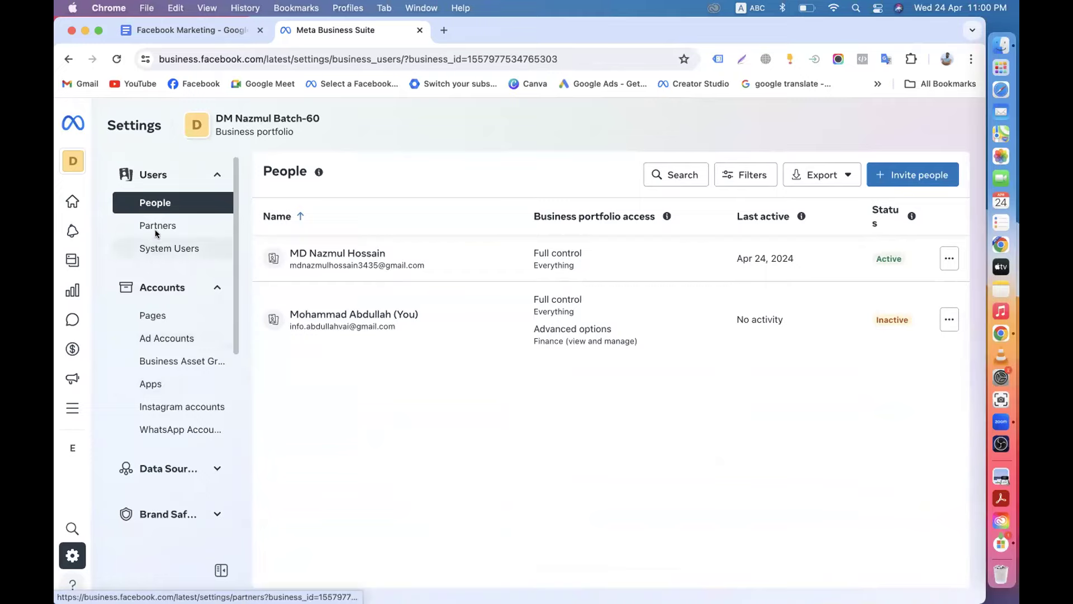
pyautogui.scroll(-2, 149, 326)
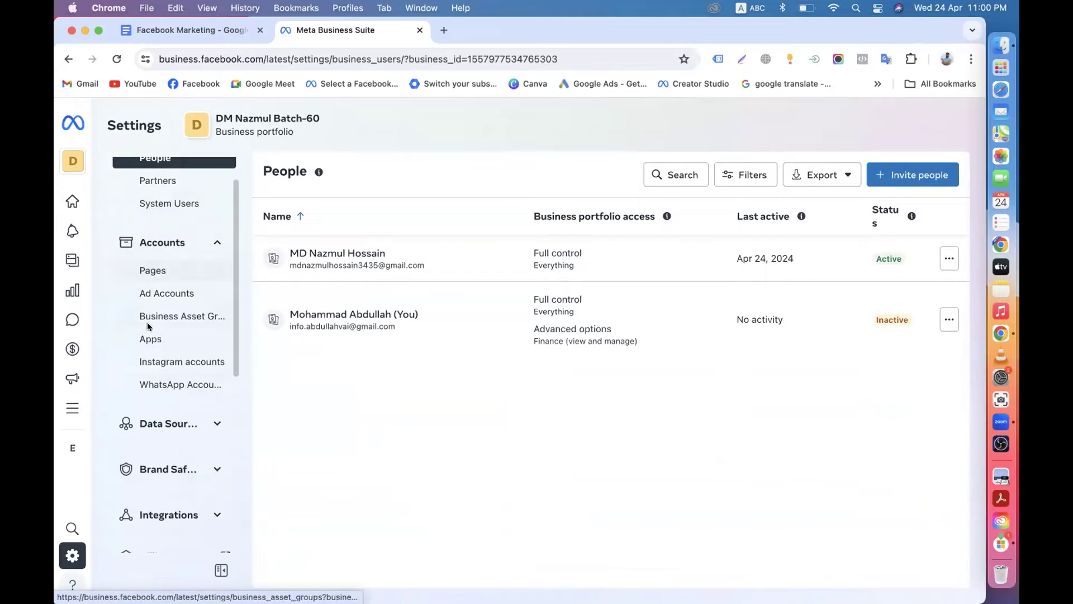
pyautogui.scroll(-3, 159, 403)
pyautogui.scroll(-5, 158, 420)
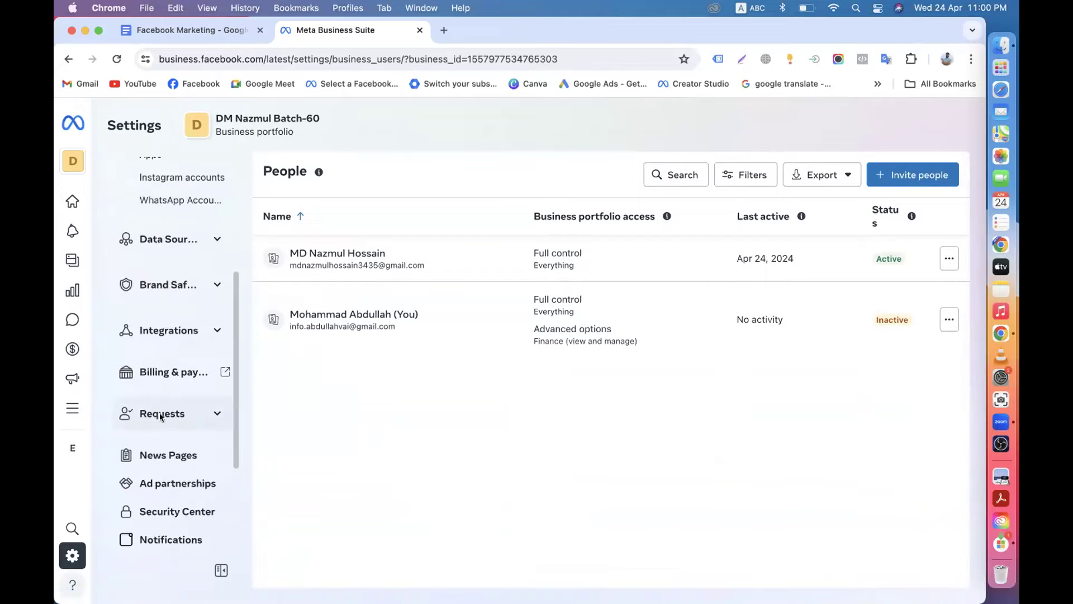
pyautogui.scroll(-2, 159, 398)
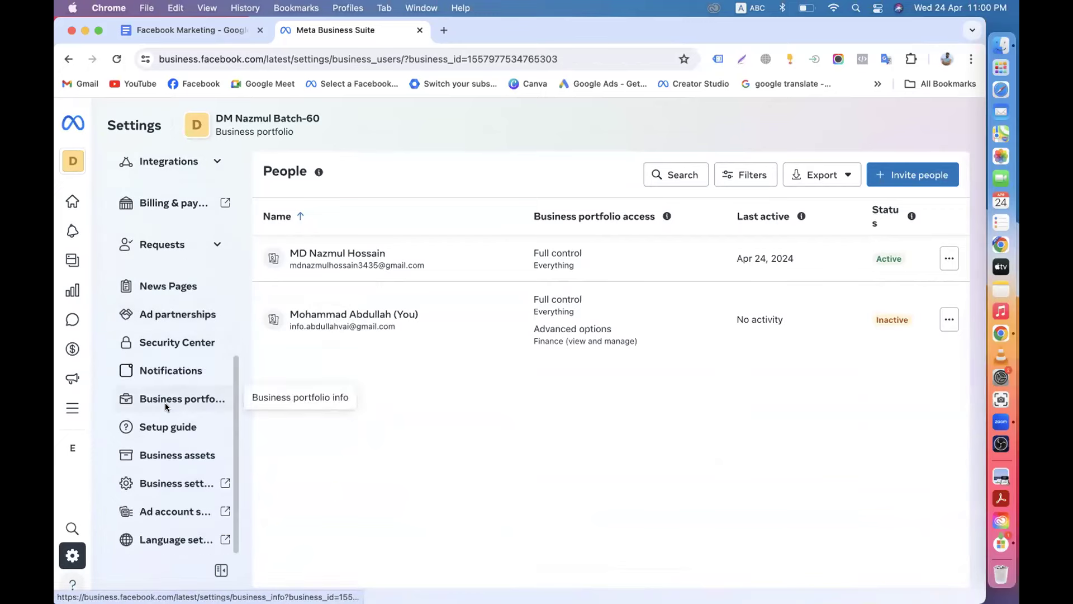
pyautogui.scroll(10, 177, 334)
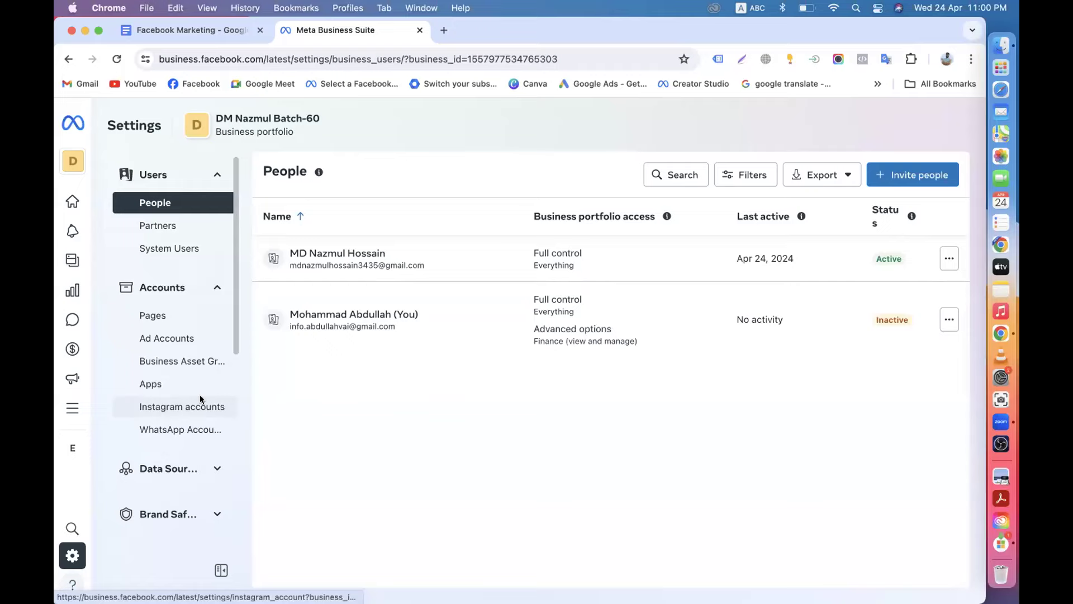
# Scroll the settings sidebar and open Business settings in a new tab.
pyautogui.scroll(-10, 198, 362)
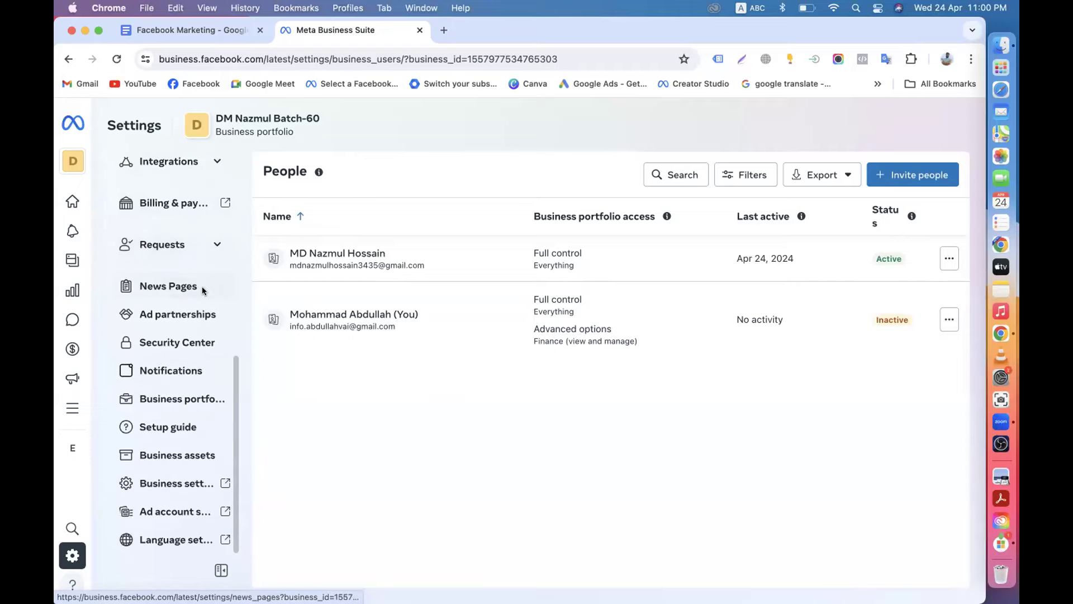
pyautogui.scroll(10, 202, 286)
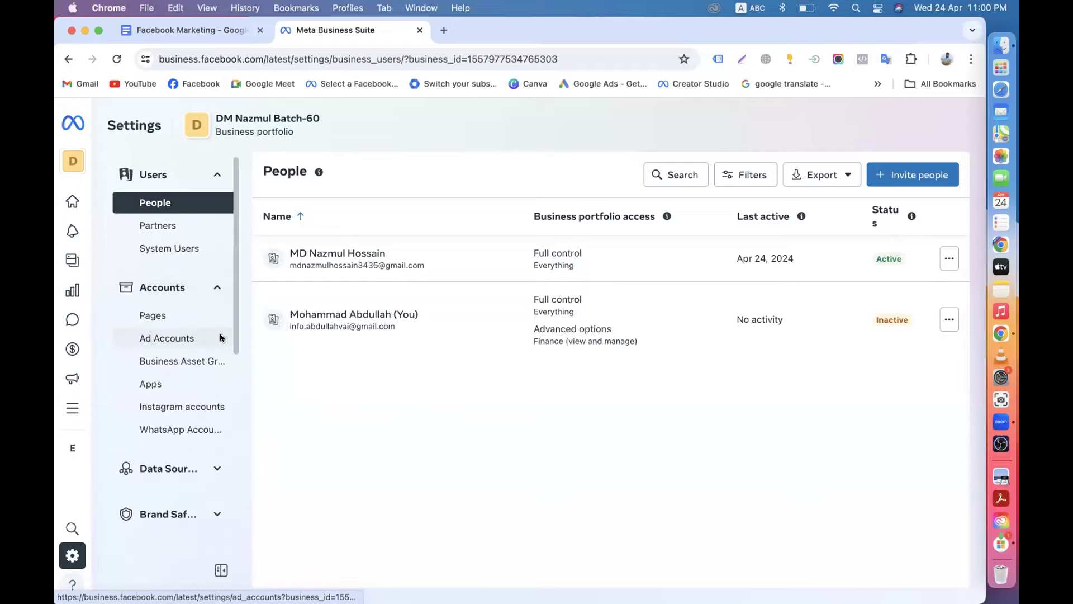
pyautogui.scroll(-10, 220, 334)
pyautogui.scroll(10, 220, 333)
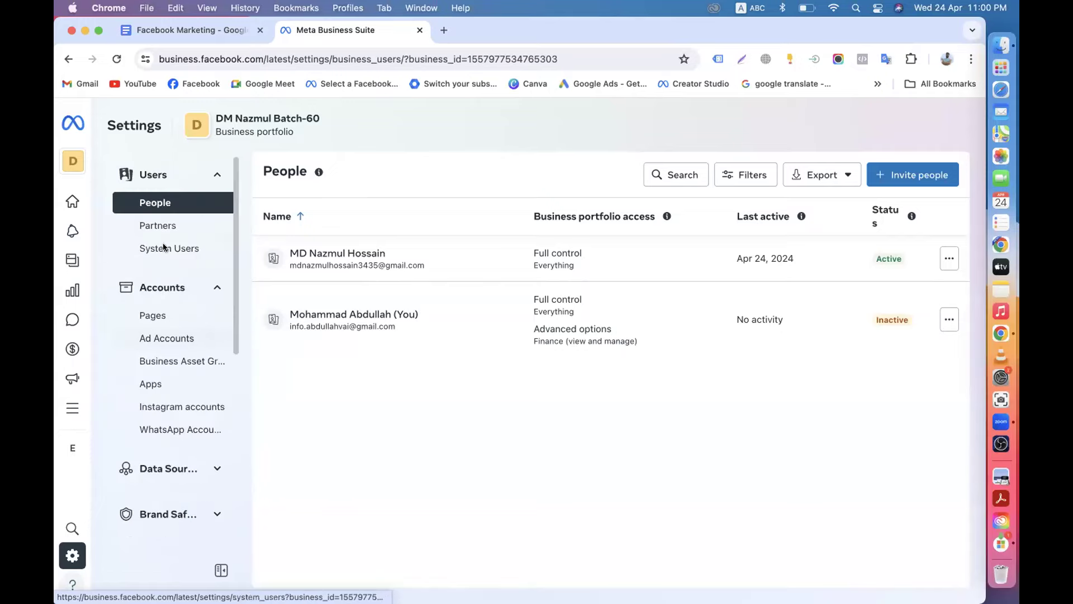
pyautogui.scroll(-3, 169, 415)
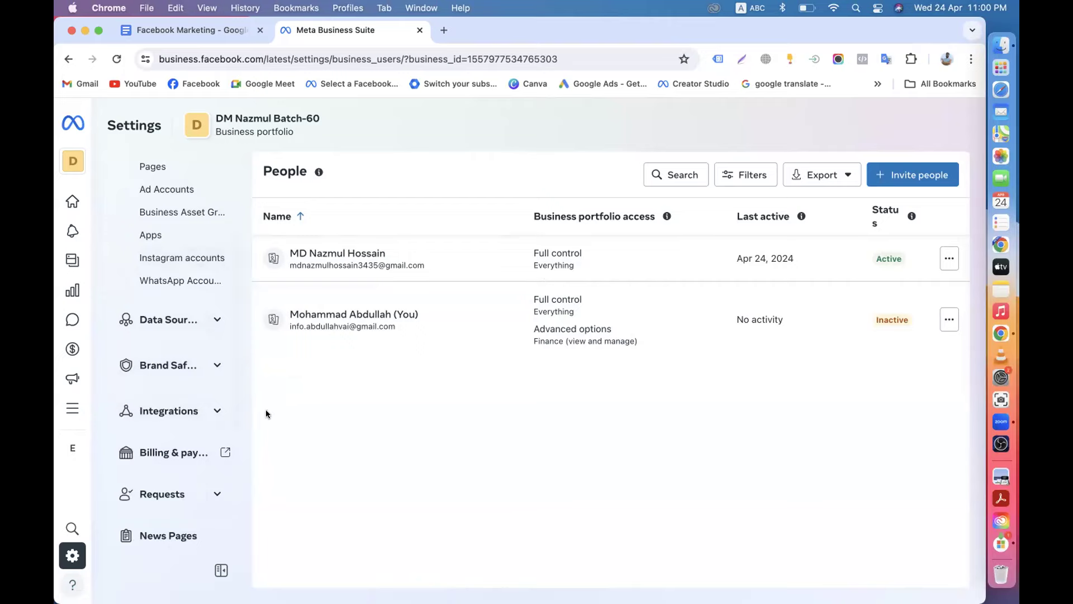
pyautogui.scroll(5, 222, 368)
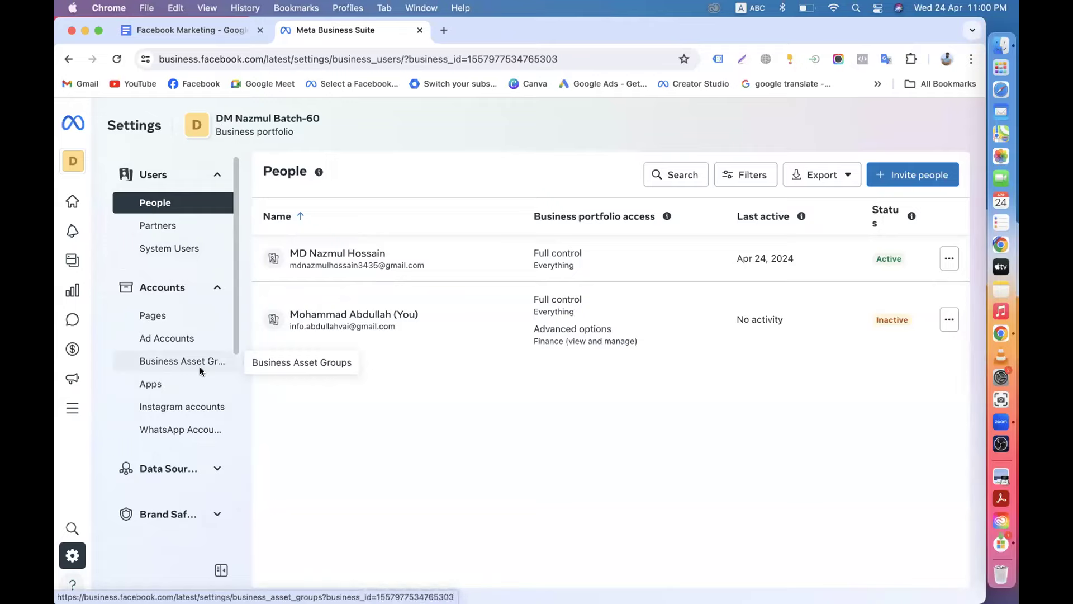
pyautogui.scroll(-10, 200, 367)
pyautogui.scroll(10, 200, 366)
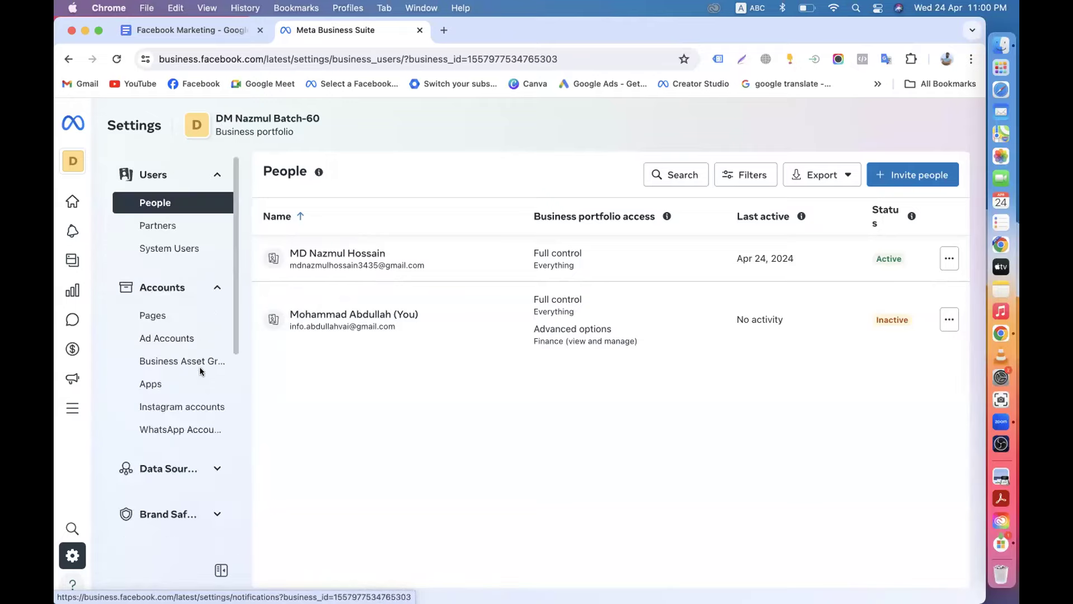
pyautogui.scroll(-10, 202, 339)
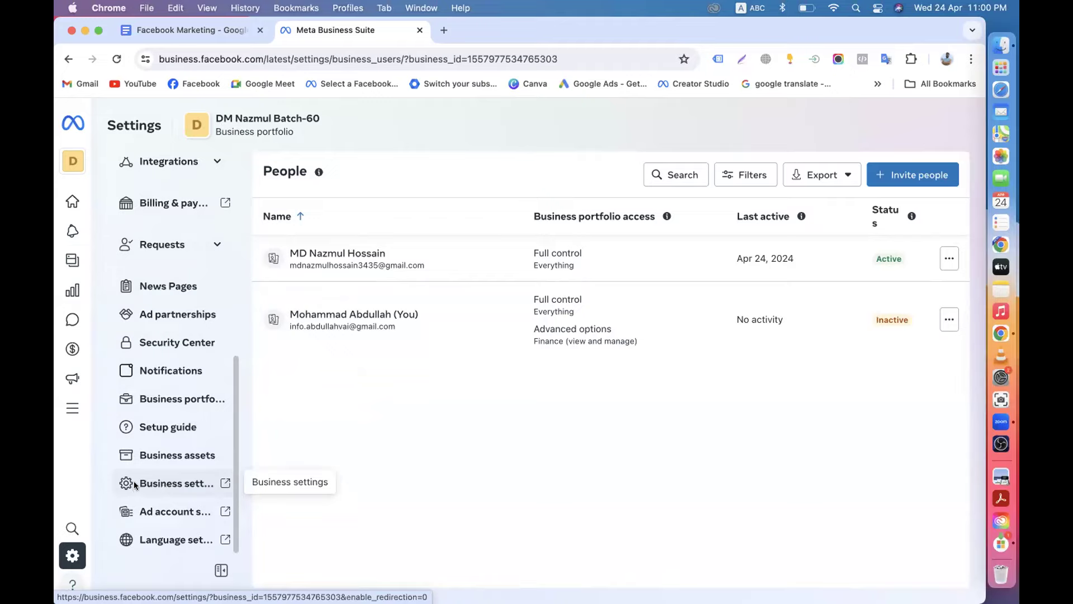
pyautogui.click(134, 484)
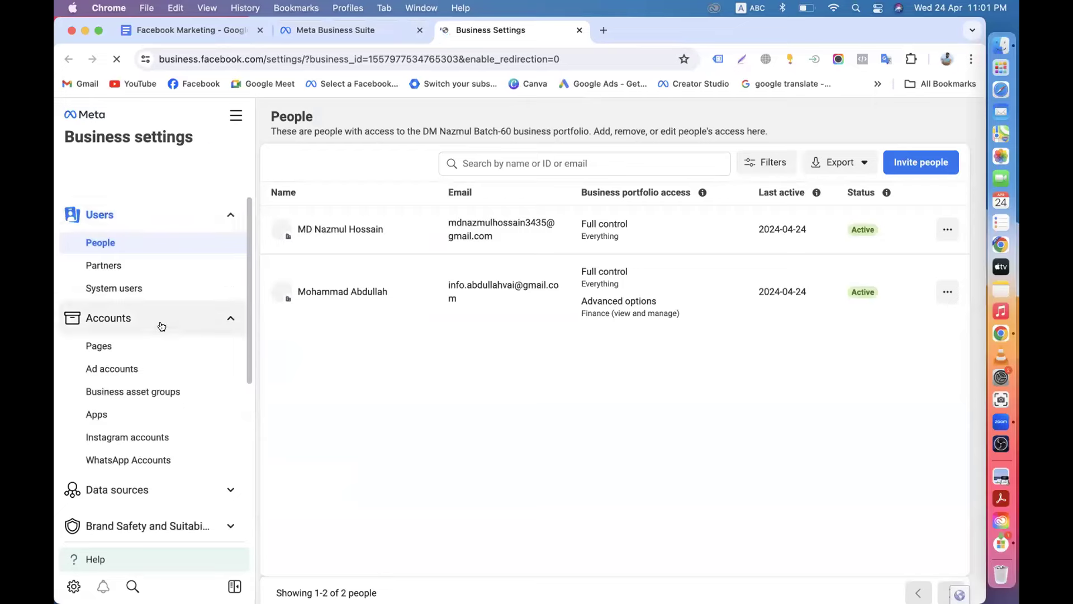
# Compare the Business Suite tab with the Business settings People list of both full-control members.
pyautogui.scroll(-5, 177, 352)
pyautogui.scroll(5, 177, 353)
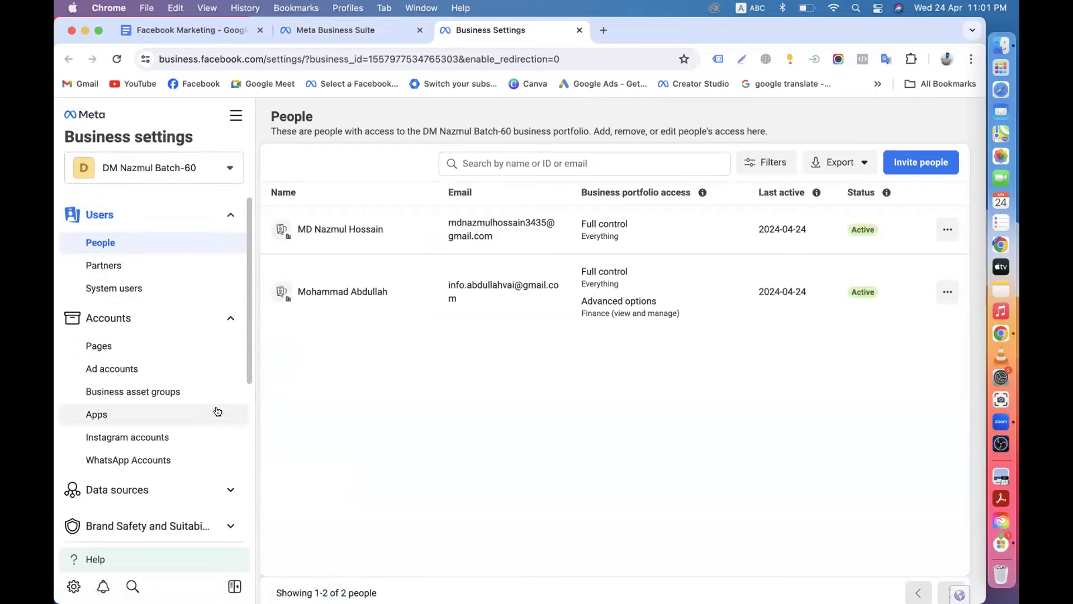
pyautogui.scroll(-5, 218, 412)
pyautogui.scroll(5, 216, 410)
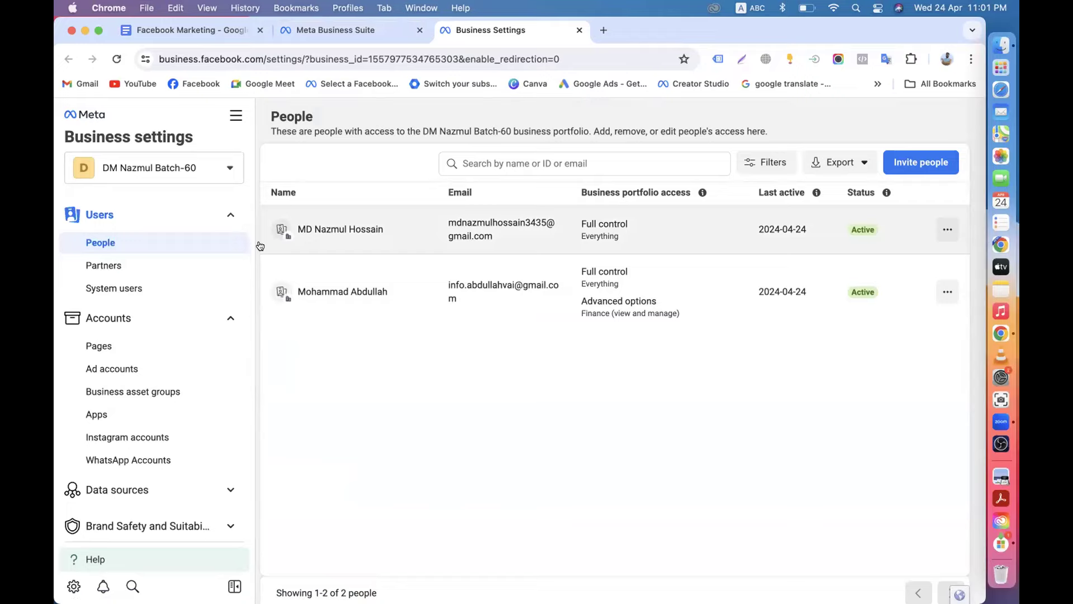
pyautogui.click(329, 31)
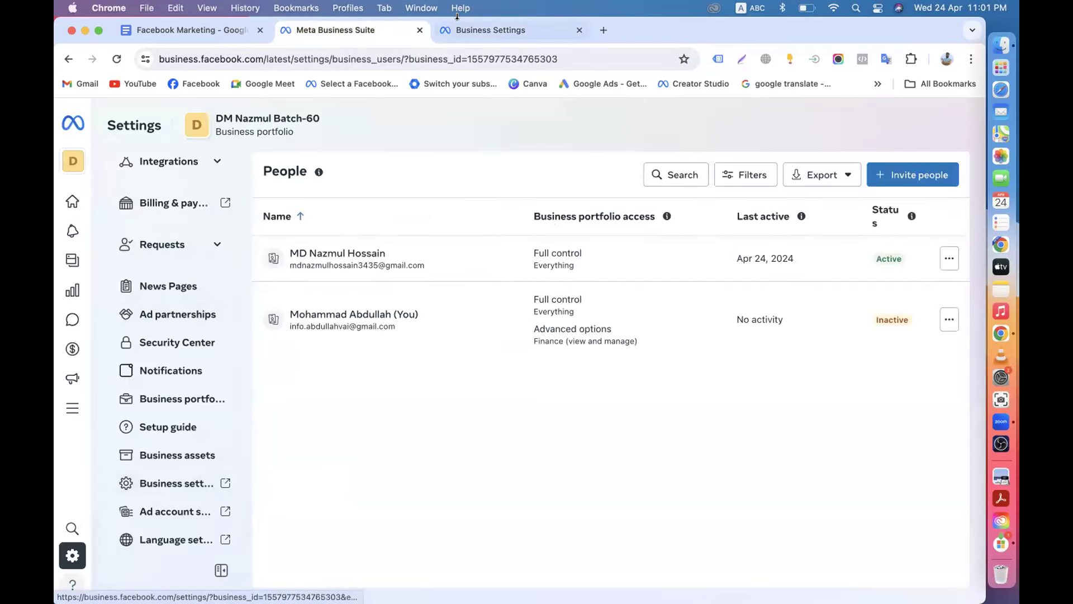
pyautogui.hotkey('ctrl', 'Tab')
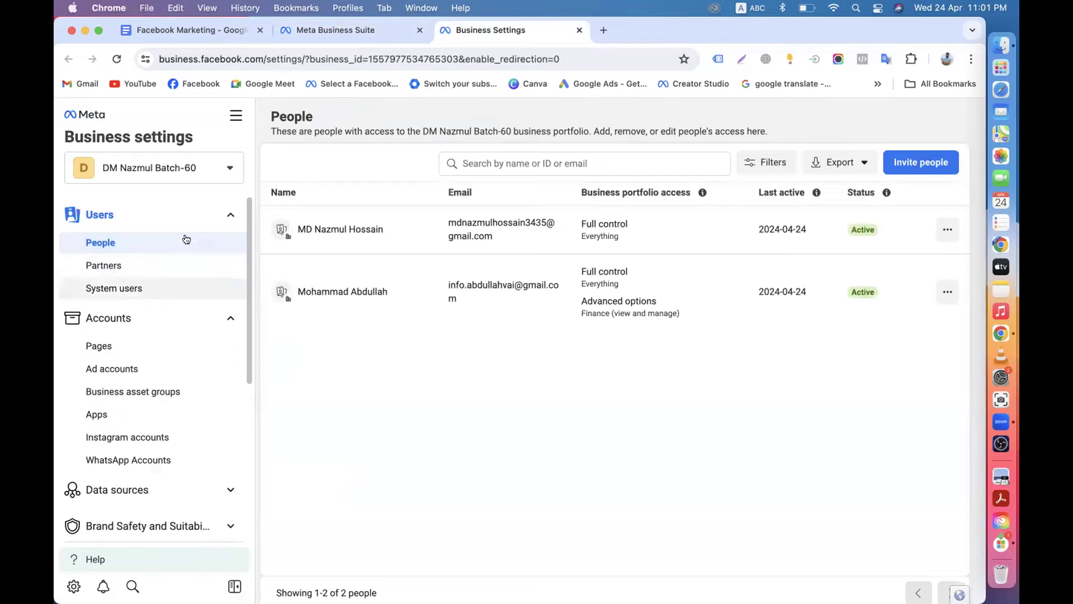
# Scroll the Business settings sidebar and open the portfolio's Business info page.
pyautogui.scroll(-5, 115, 439)
pyautogui.scroll(5, 114, 439)
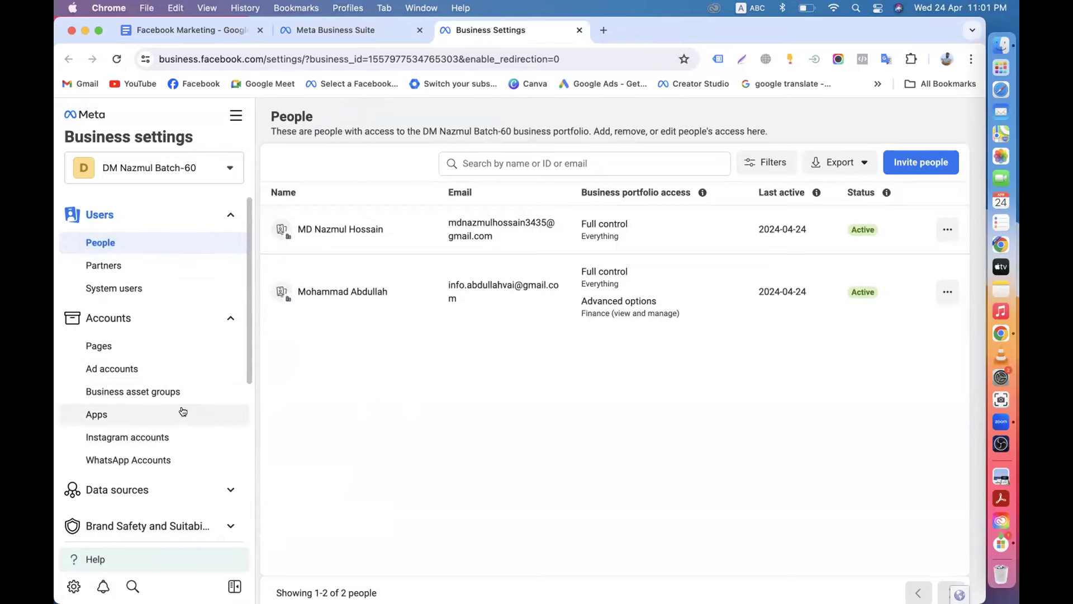
pyautogui.scroll(-5, 183, 412)
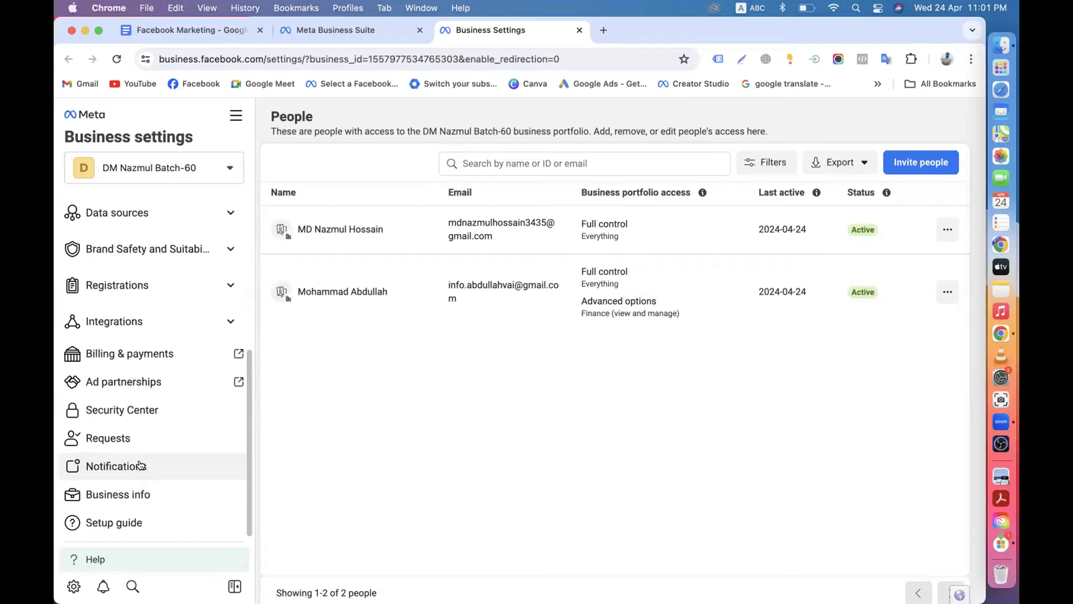
pyautogui.scroll(2, 141, 464)
pyautogui.scroll(-2, 140, 462)
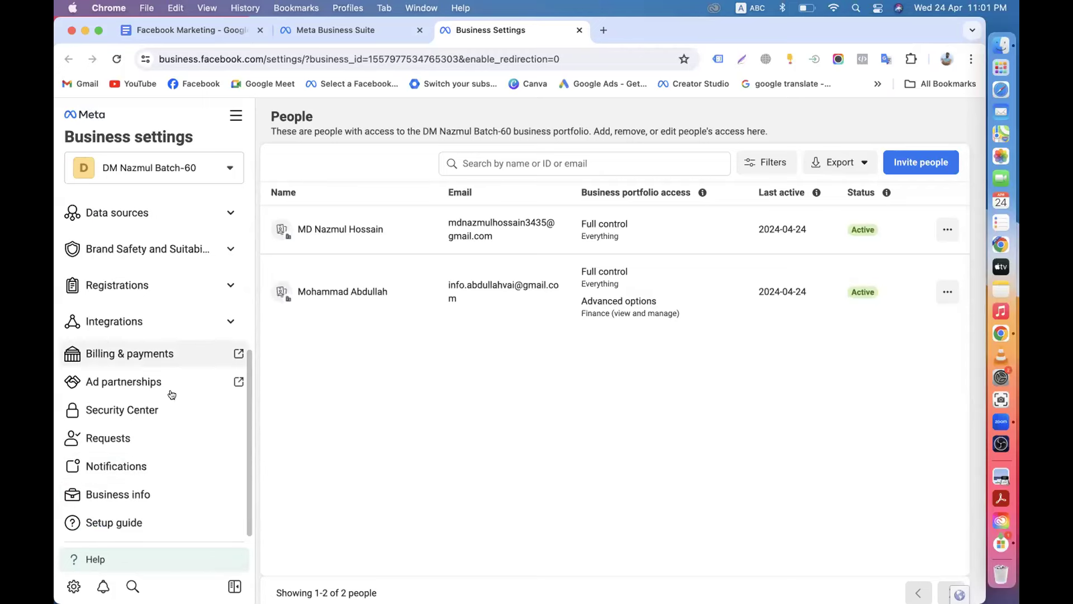
pyautogui.scroll(5, 124, 482)
pyautogui.scroll(-5, 154, 360)
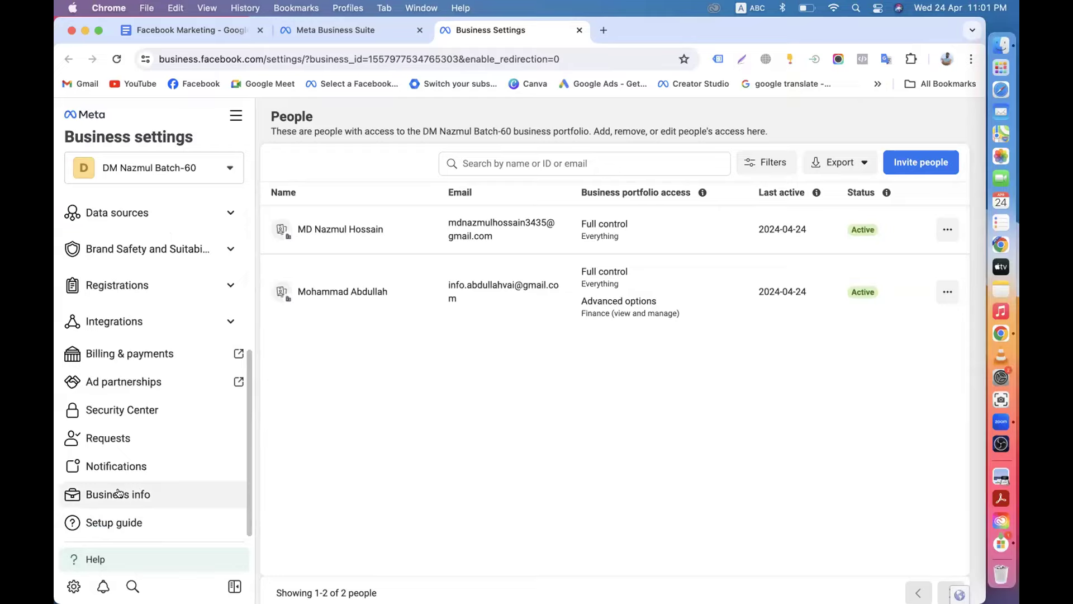
pyautogui.click(110, 497)
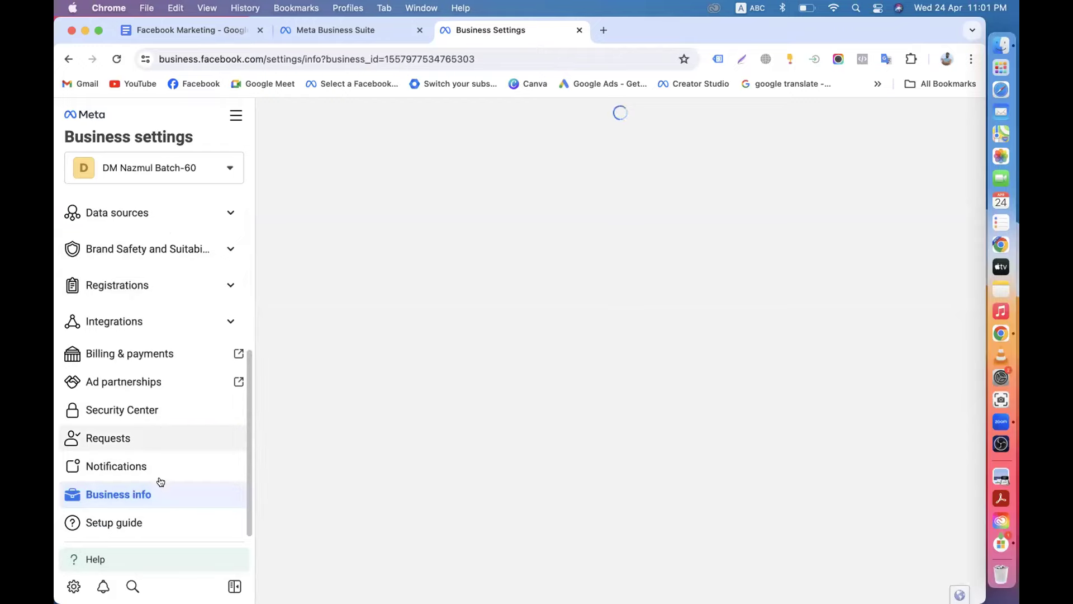
pyautogui.scroll(5, 159, 483)
pyautogui.scroll(-3, 168, 392)
pyautogui.scroll(3, 241, 372)
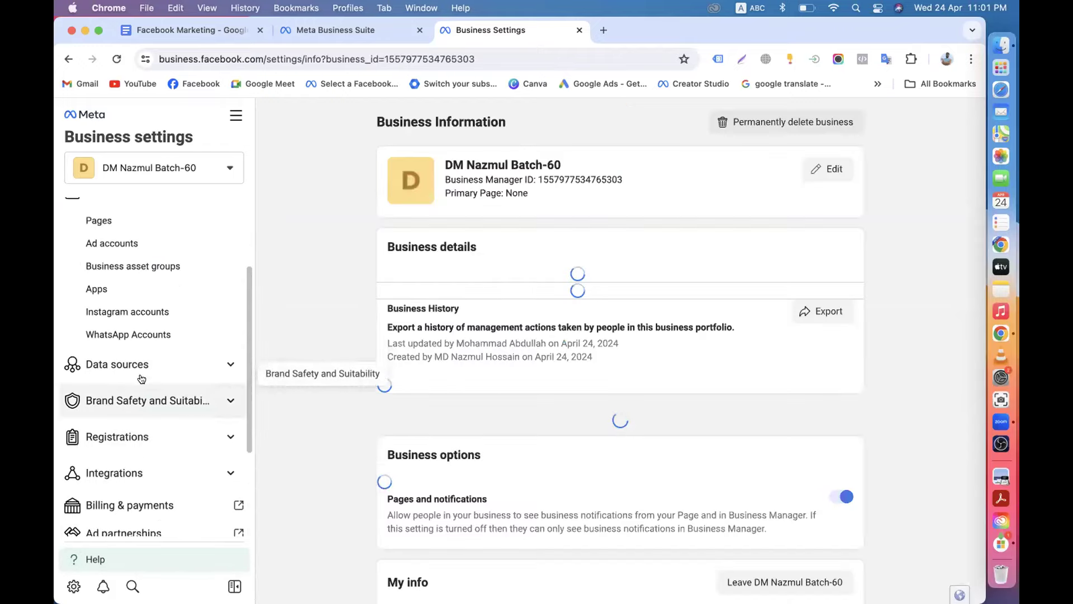
pyautogui.click(120, 246)
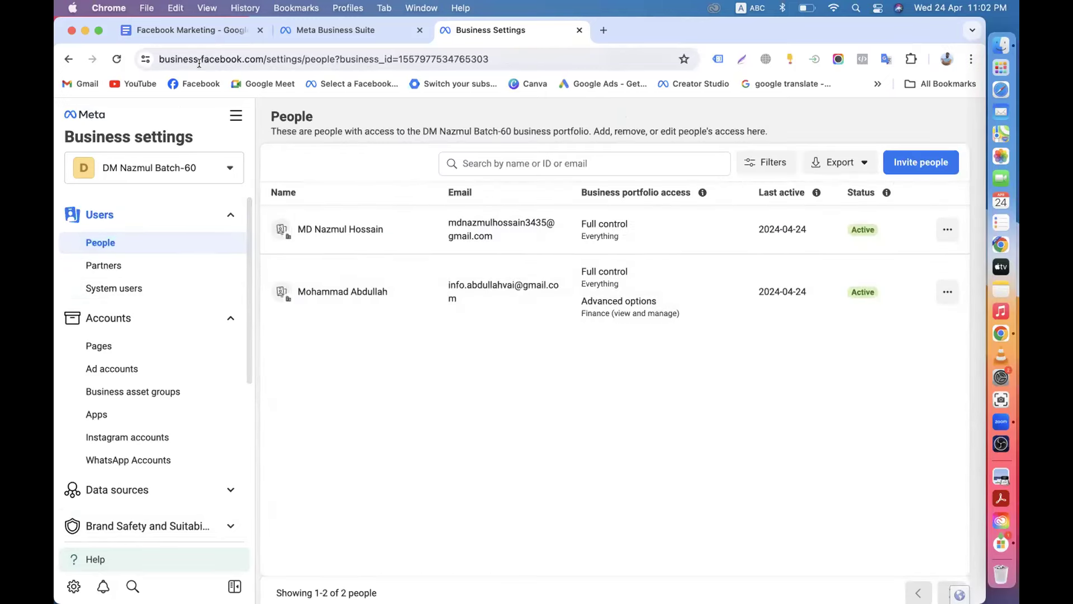
pyautogui.click(176, 29)
pyautogui.scroll(-2, 358, 380)
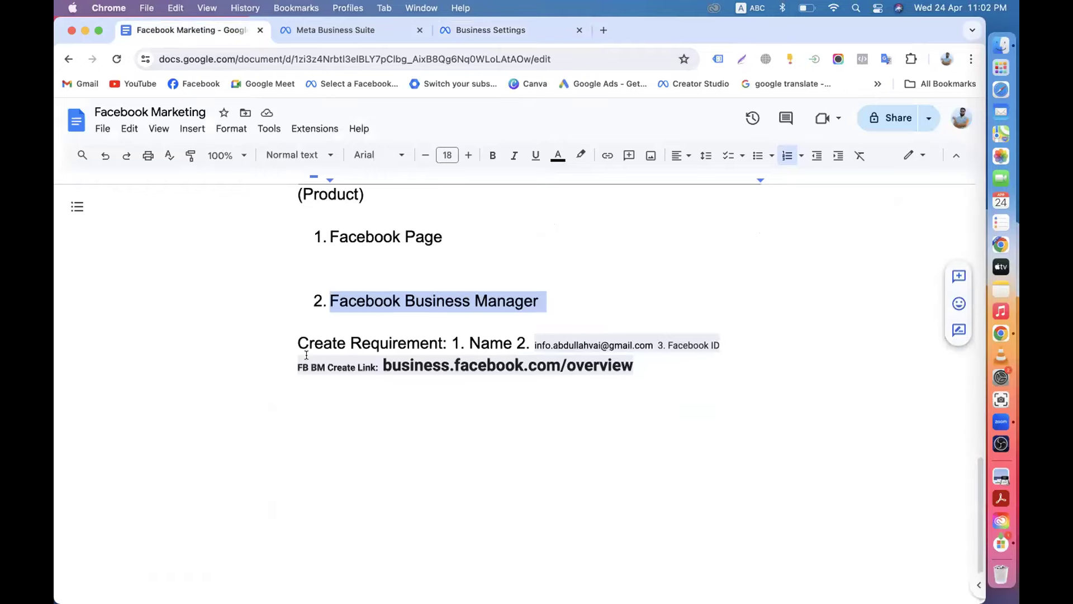
pyautogui.moveTo(294, 338); pyautogui.dragTo(607, 354)
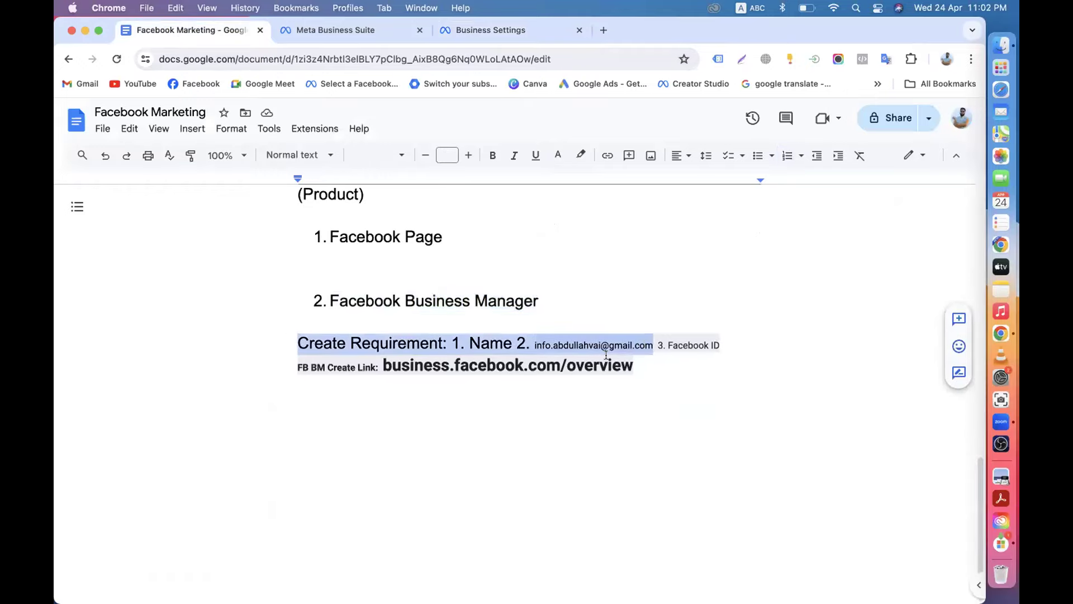
pyautogui.click(635, 363)
pyautogui.moveTo(298, 341); pyautogui.dragTo(461, 342)
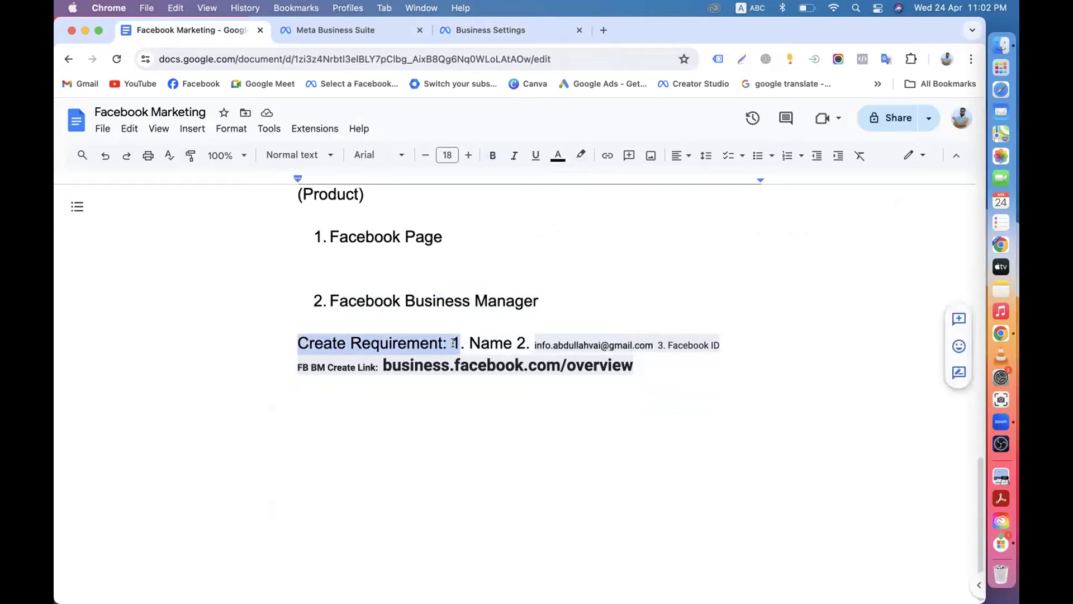
pyautogui.click(472, 342)
pyautogui.moveTo(638, 374); pyautogui.dragTo(496, 383)
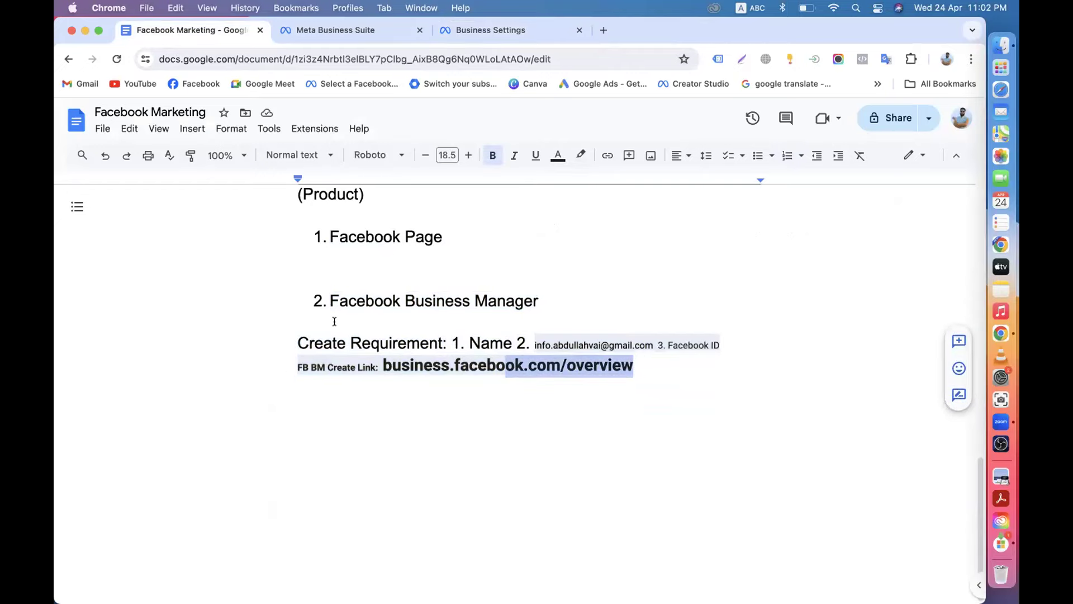
pyautogui.scroll(5, 347, 313)
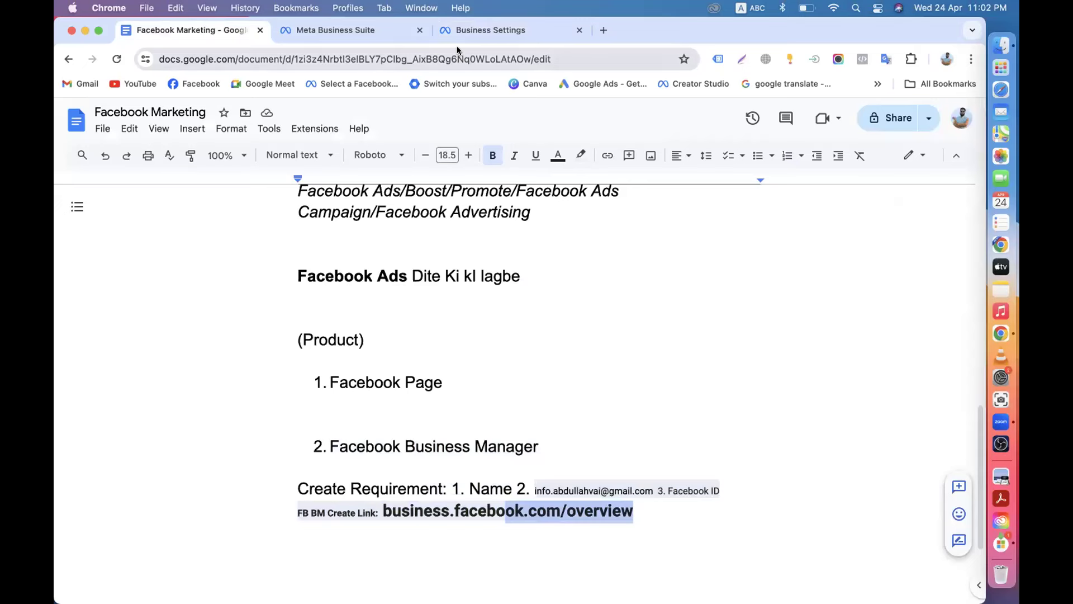
pyautogui.click(467, 30)
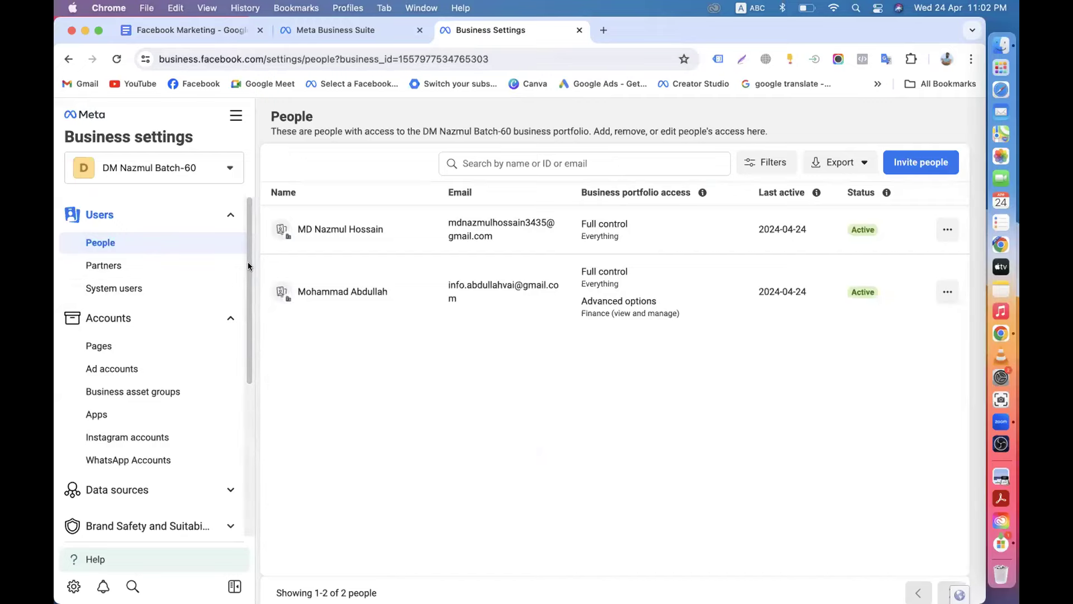
# Switch between the Business settings and Business Suite tabs, ending on the Business Suite People list.
pyautogui.moveTo(248, 262); pyautogui.dragTo(253, 457)
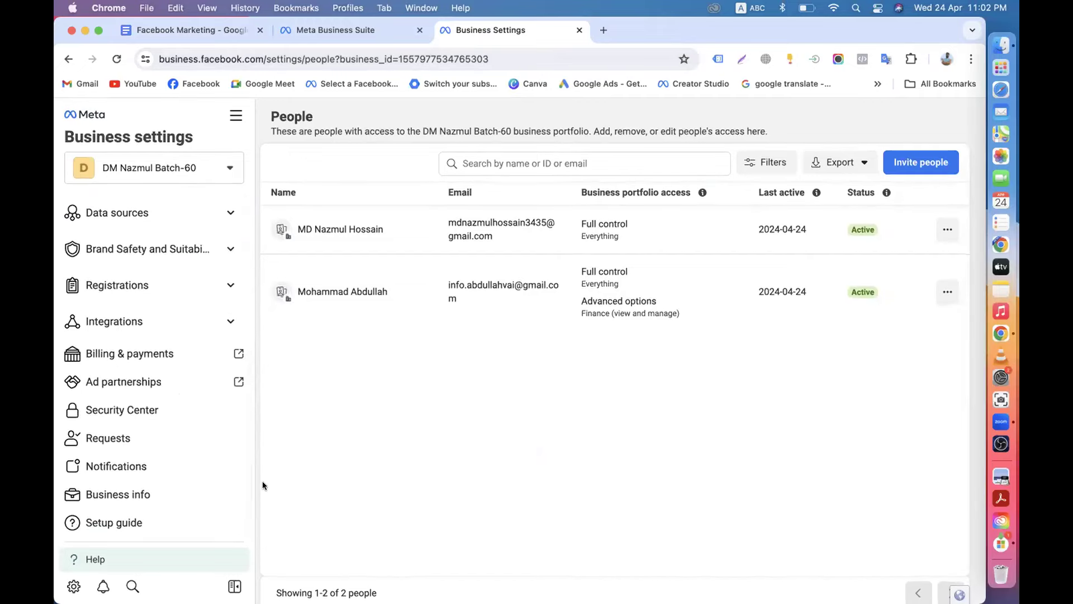
pyautogui.click(320, 31)
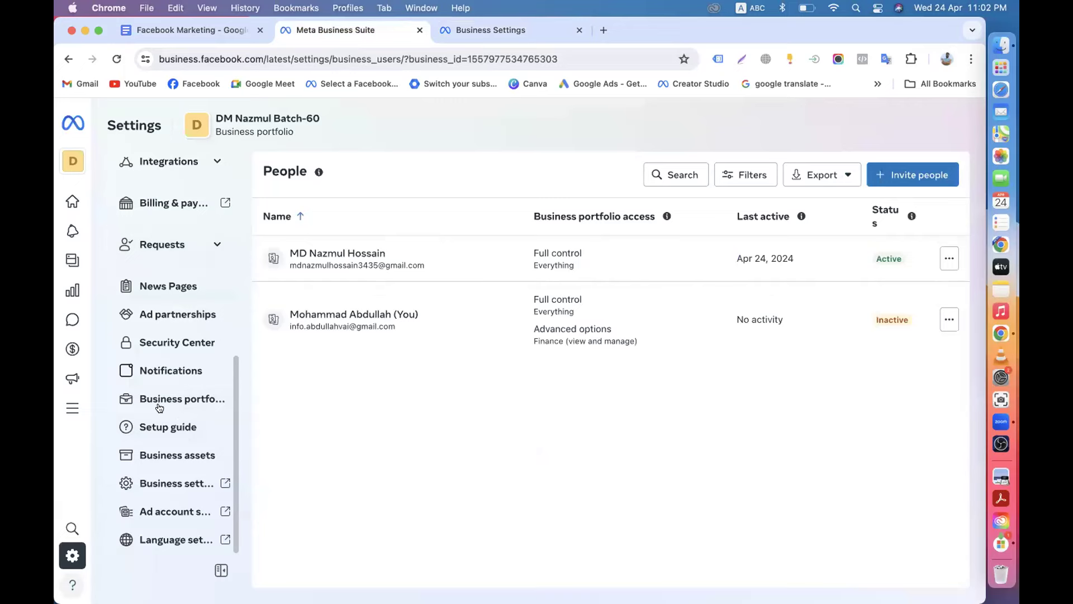
pyautogui.scroll(10, 161, 369)
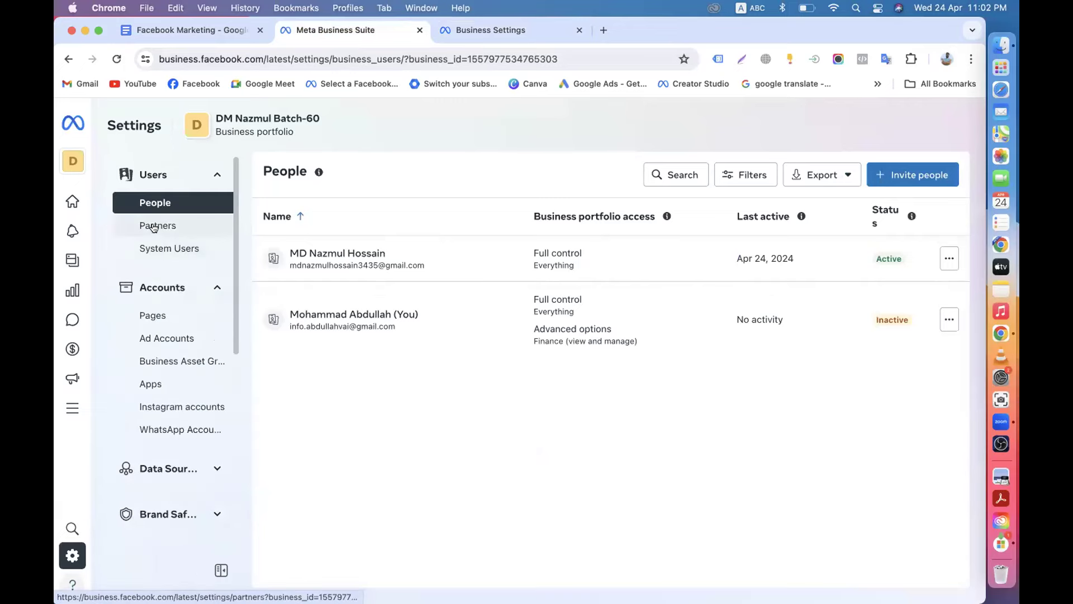
pyautogui.click(483, 31)
pyautogui.scroll(10, 141, 301)
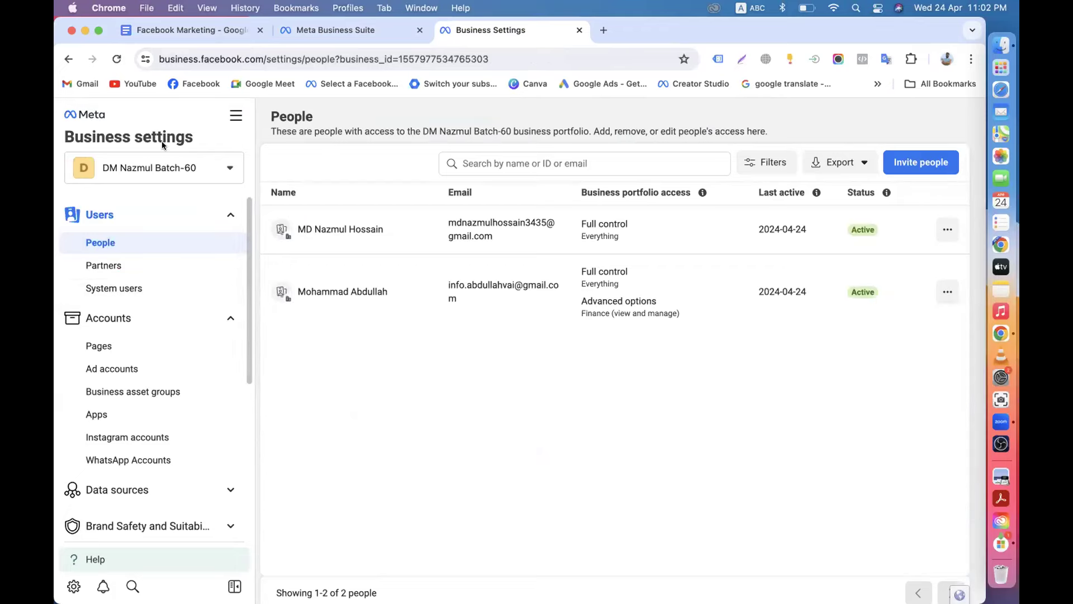
pyautogui.click(316, 34)
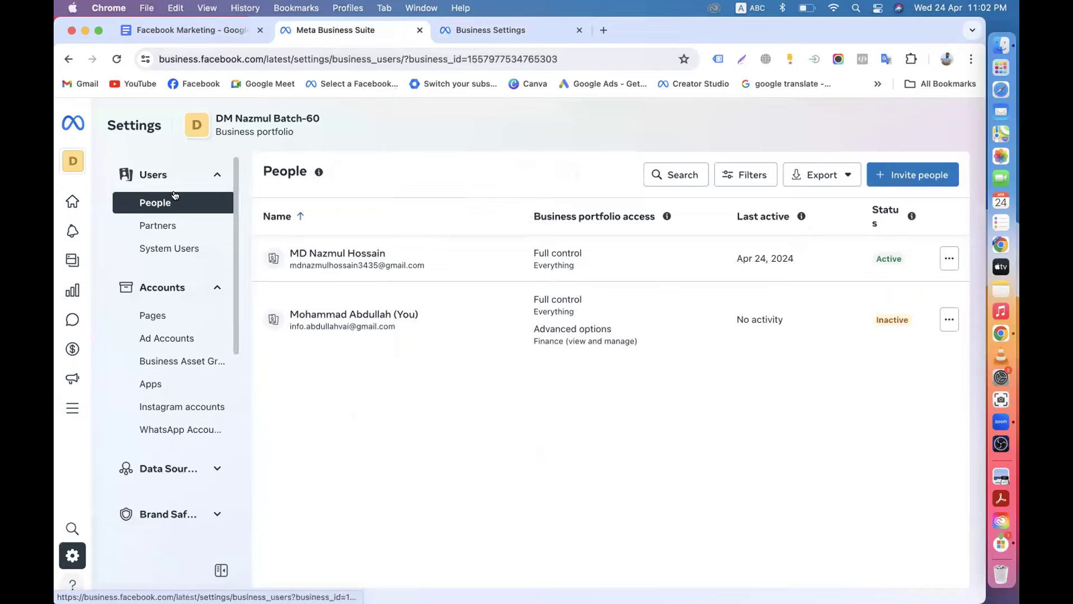
pyautogui.click(604, 29)
# Search Google for 'meta business suite' in the new tab.
pyautogui.write('meta business suite')
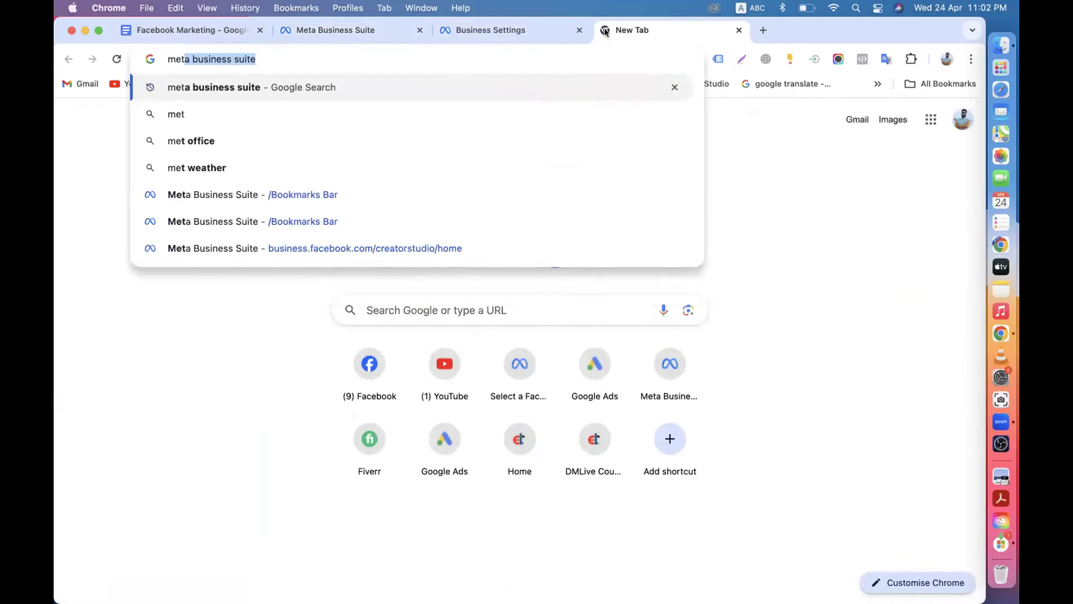
pyautogui.press('Return')
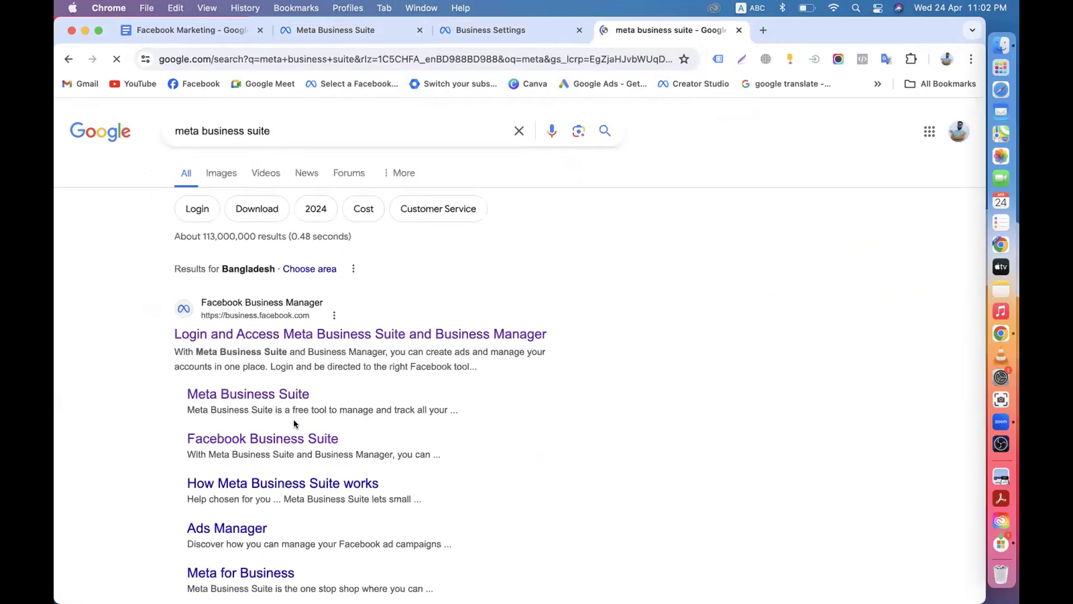
pyautogui.scroll(-3, 288, 351)
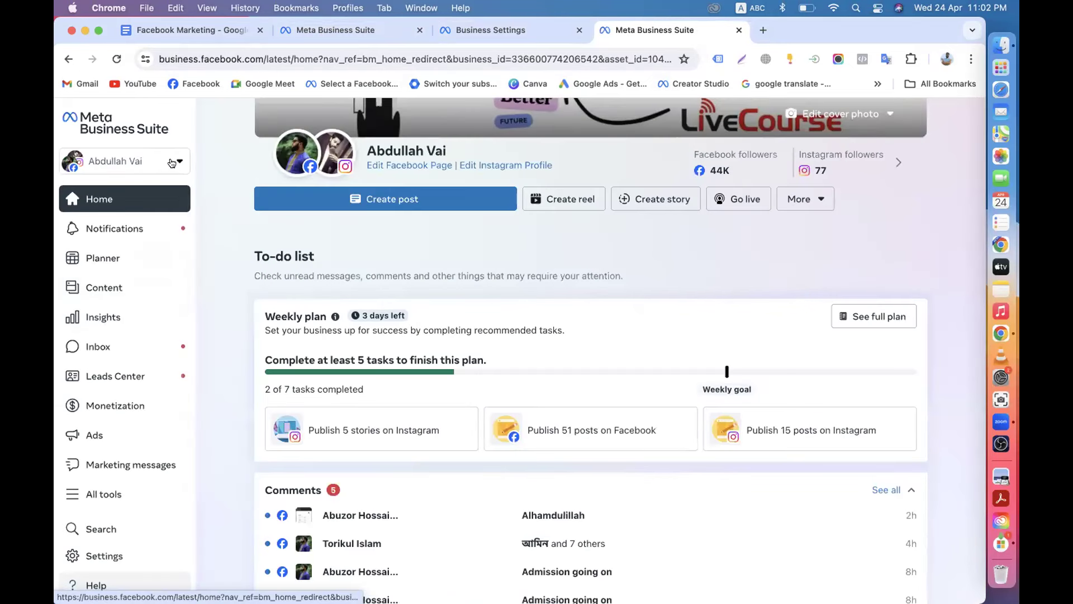
# Open the portfolio list and go to DM Nazmul Batch-60's settings, showing both Active members.
pyautogui.click(172, 162)
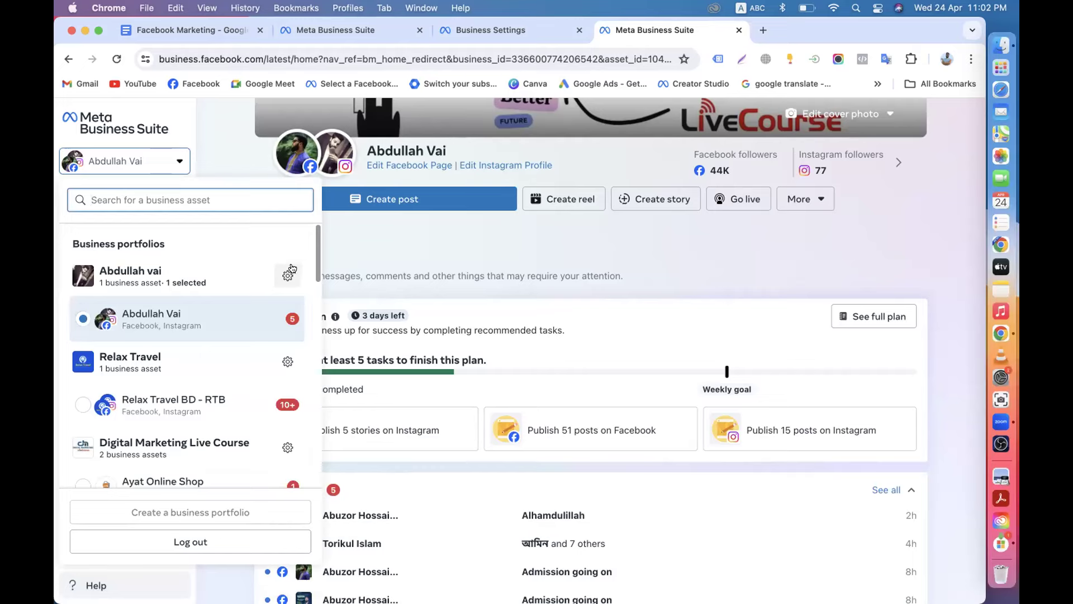
pyautogui.scroll(-5, 224, 366)
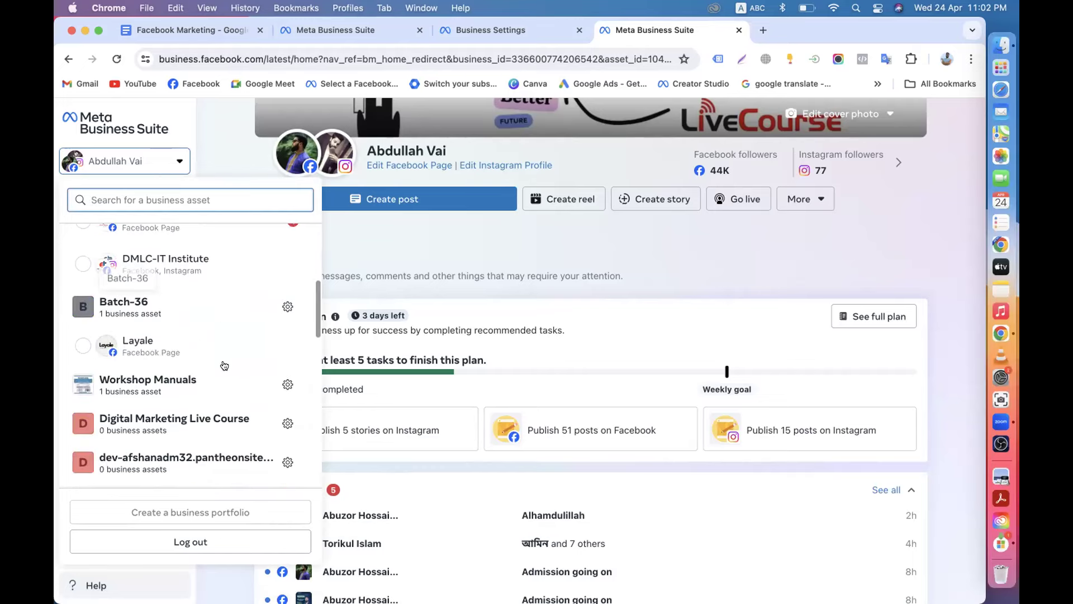
pyautogui.scroll(-10, 224, 365)
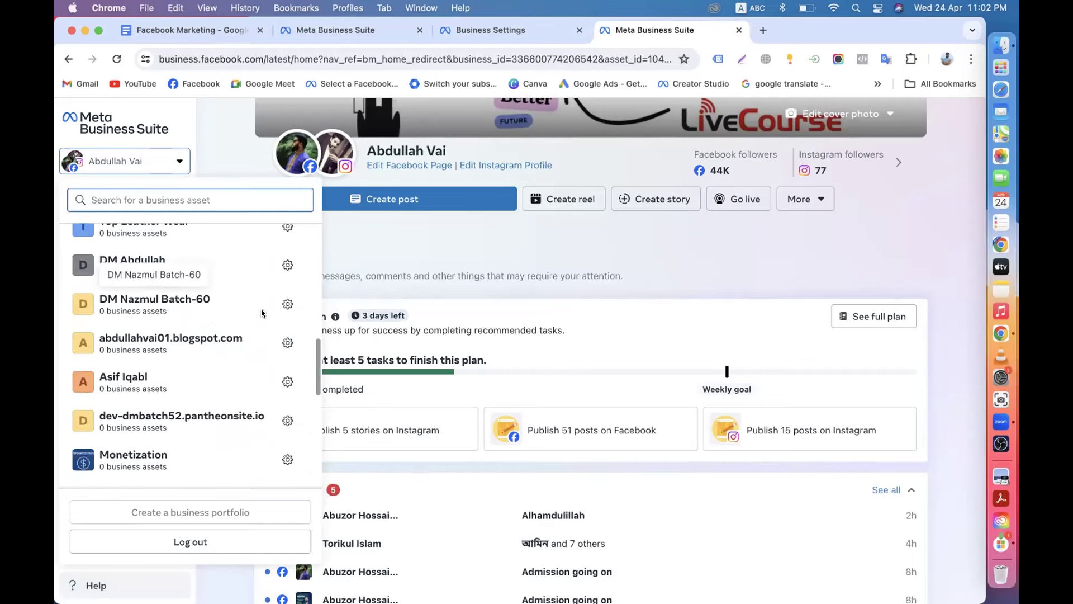
pyautogui.click(282, 307)
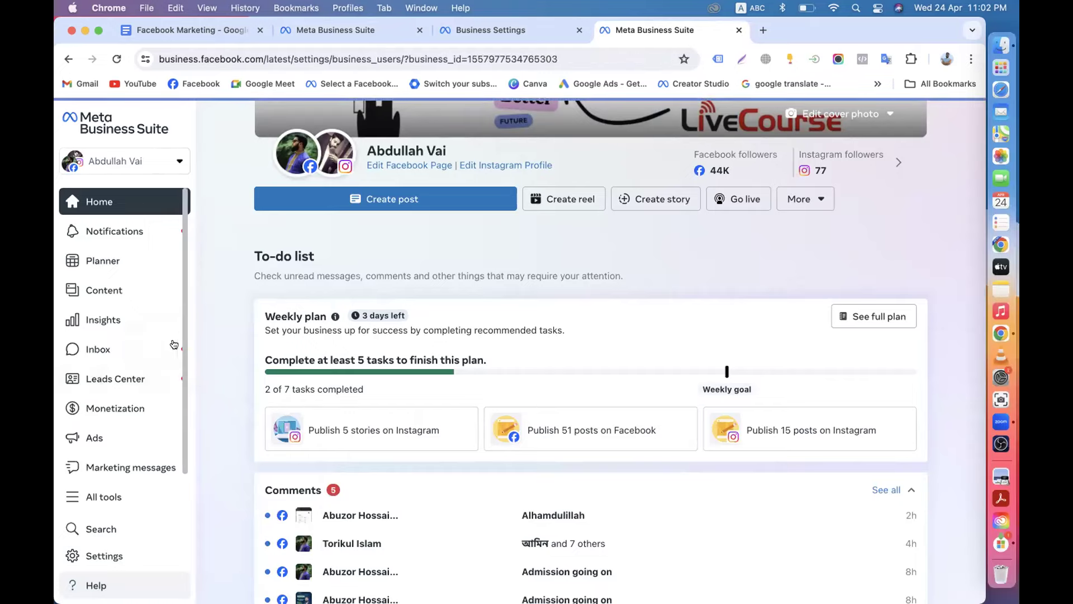
pyautogui.scroll(-10, 208, 375)
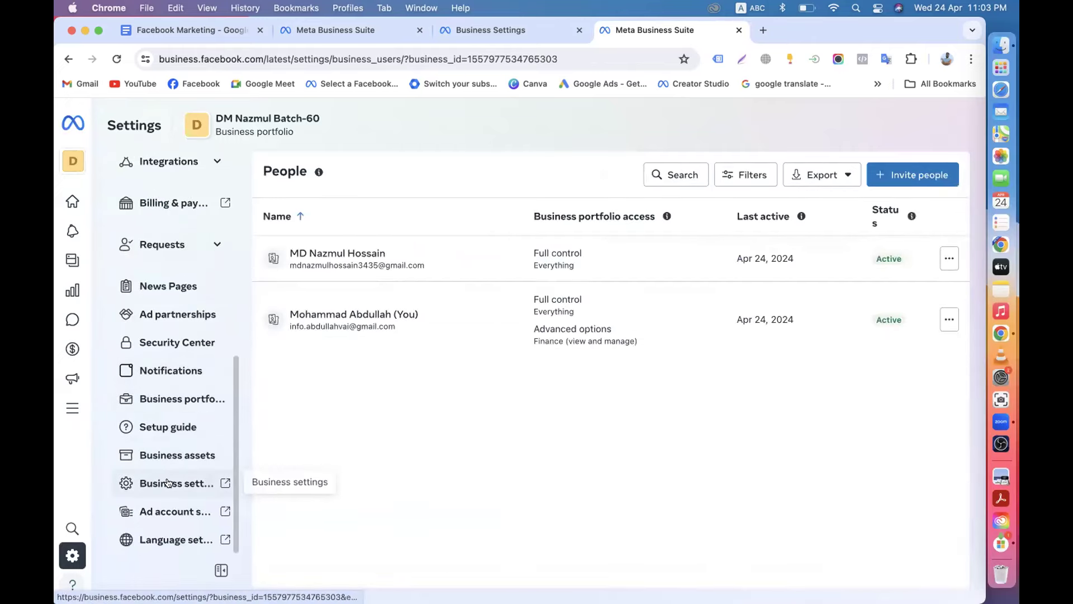
# Open Business settings in a new tab and view DM Nazmul Batch-60's empty Ad accounts page.
pyautogui.click(167, 482)
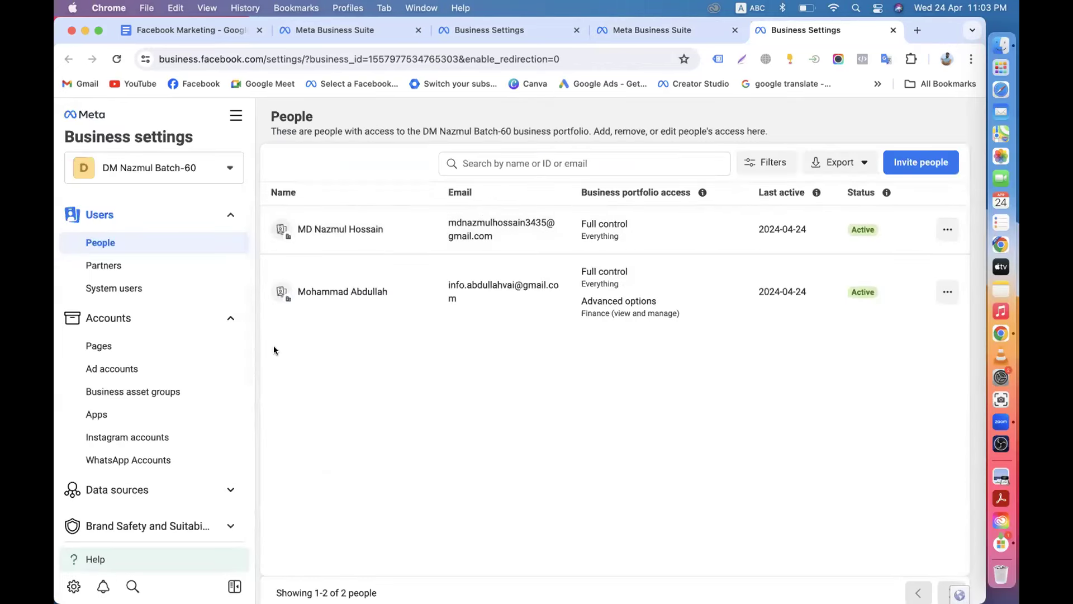
pyautogui.scroll(-1, 273, 350)
pyautogui.scroll(-1, 115, 413)
pyautogui.scroll(-5, 158, 477)
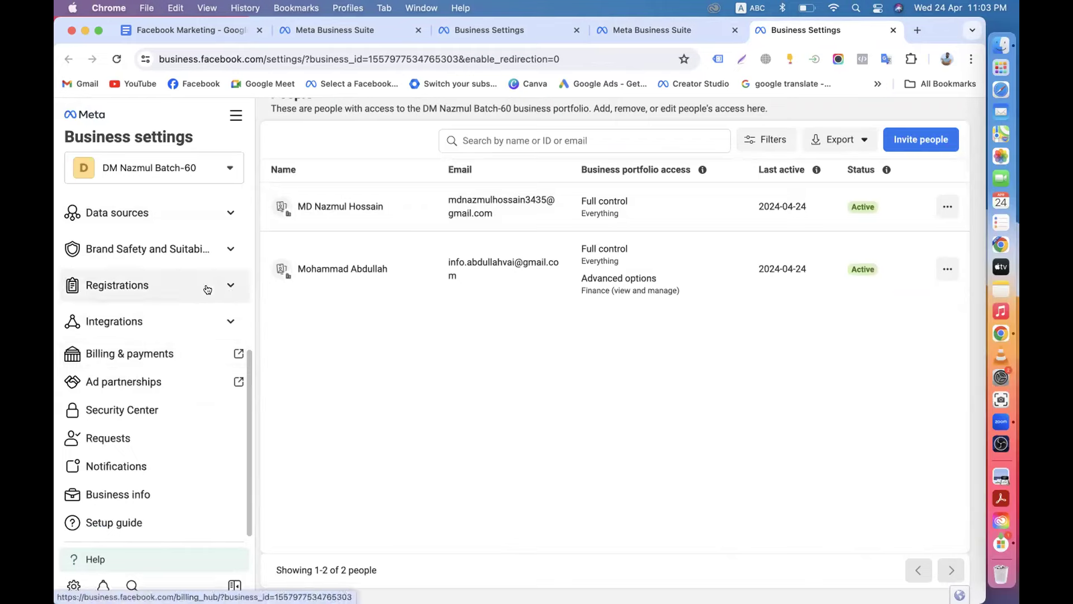
pyautogui.scroll(5, 207, 287)
pyautogui.moveTo(250, 240); pyautogui.dragTo(251, 148)
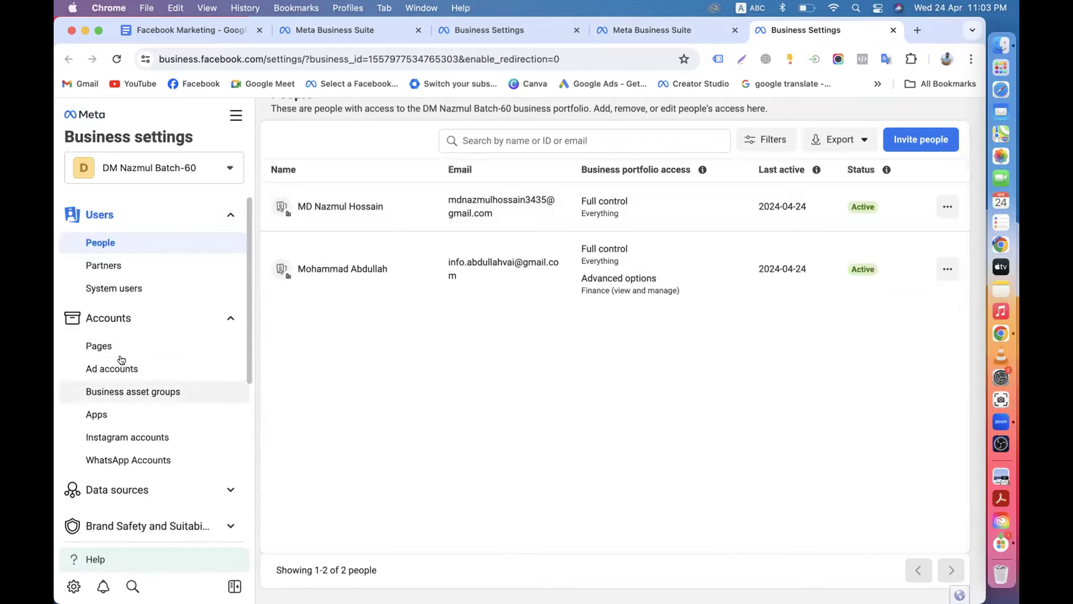
pyautogui.click(106, 385)
pyautogui.click(109, 369)
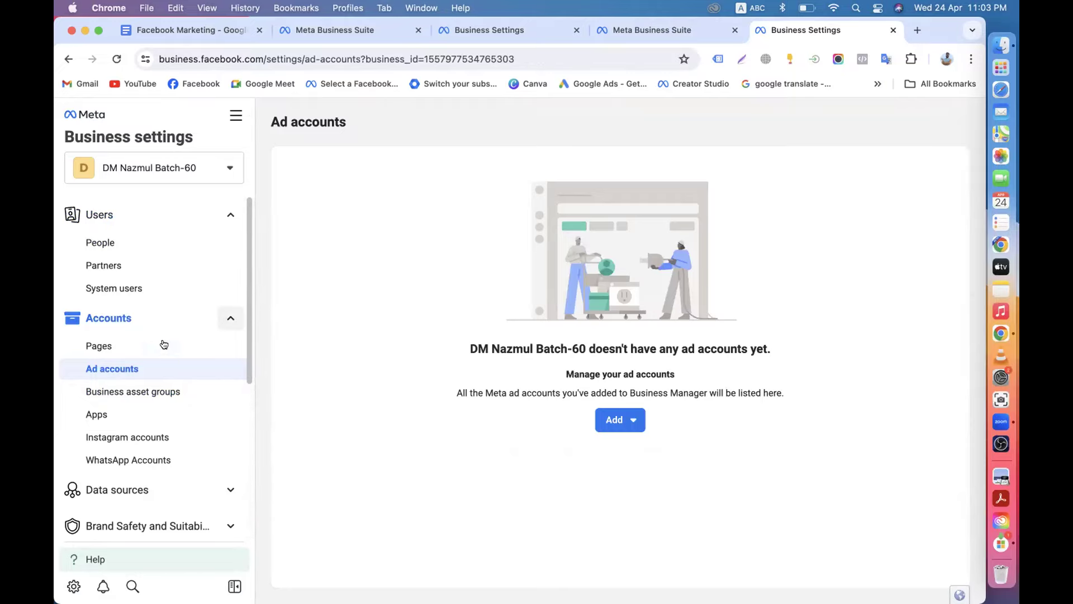
# View the Instagram accounts page under Accounts, confirming none are connected yet.
pyautogui.click(119, 390)
pyautogui.click(148, 435)
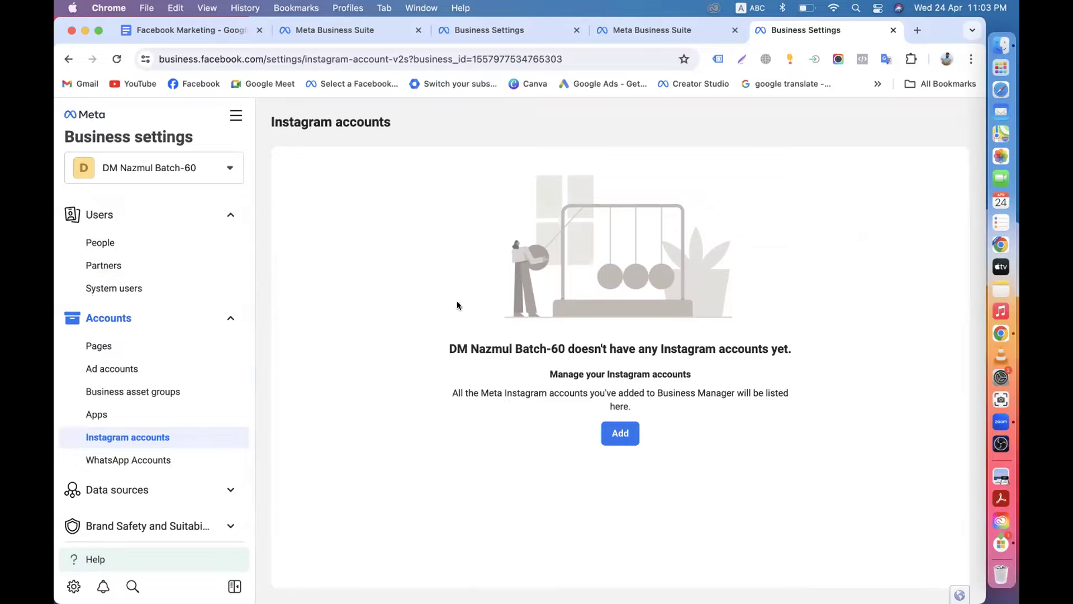
pyautogui.scroll(-5, 193, 311)
pyautogui.scroll(5, 195, 315)
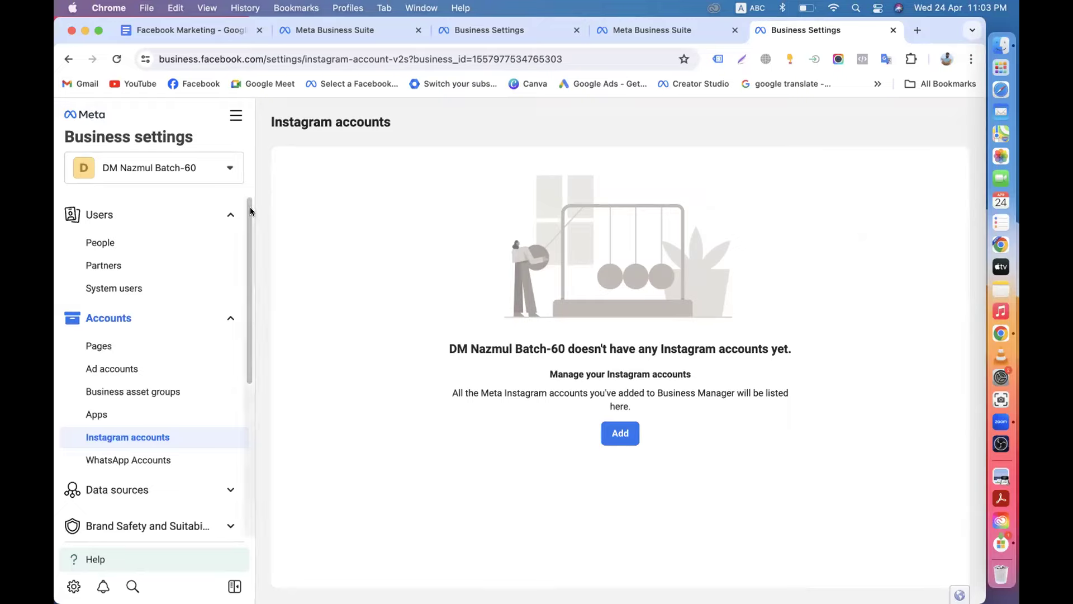
pyautogui.scroll(-5, 216, 332)
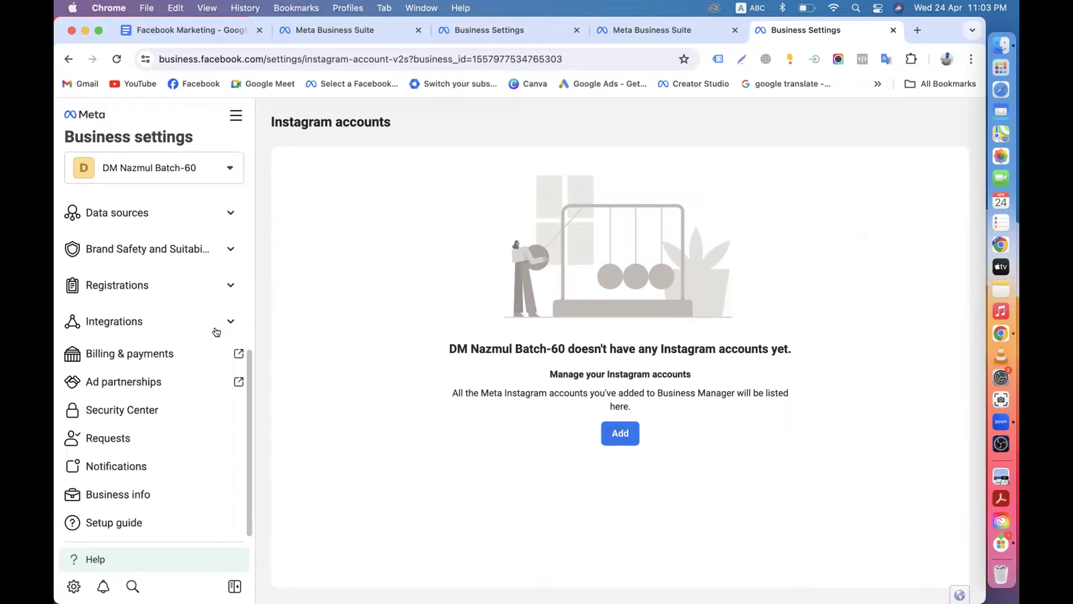
# In the Facebook Marketing notes, select the Facebook Page list item.
pyautogui.click(207, 30)
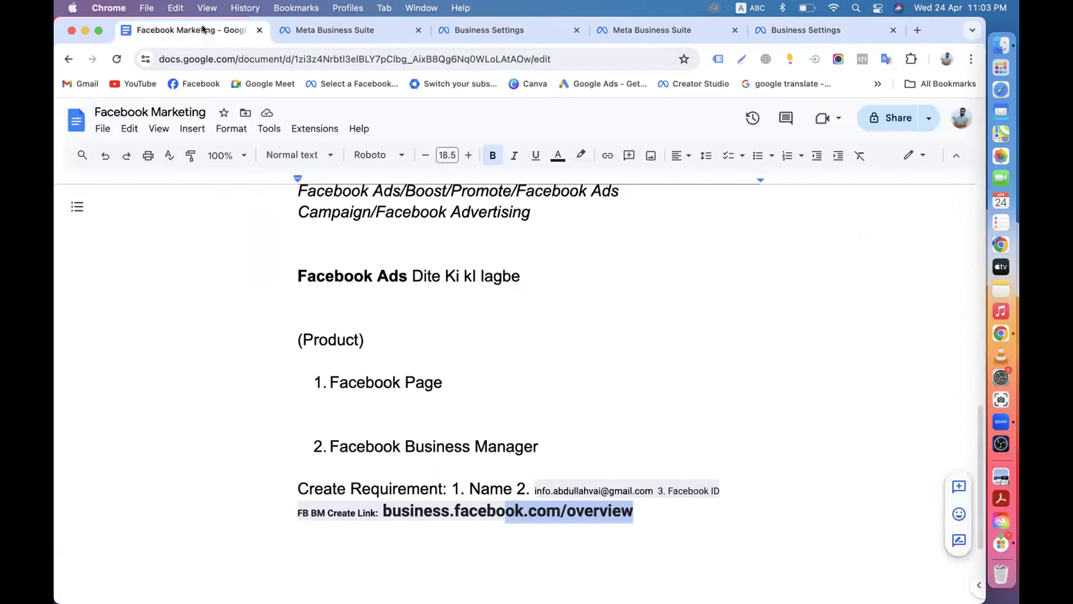
pyautogui.scroll(5, 378, 331)
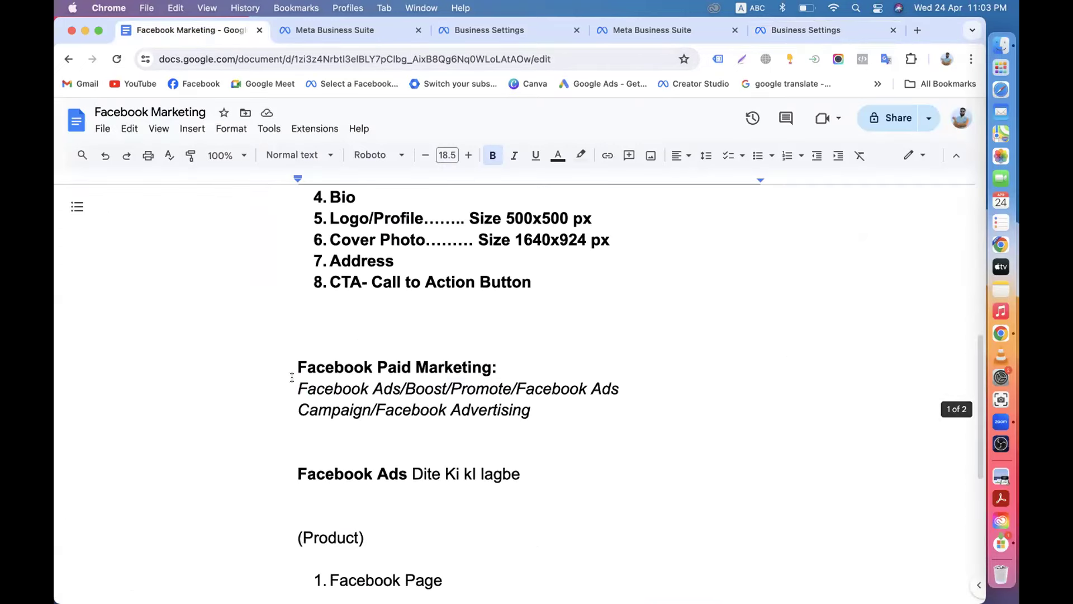
pyautogui.moveTo(298, 389); pyautogui.dragTo(615, 388)
pyautogui.moveTo(299, 367); pyautogui.dragTo(506, 367)
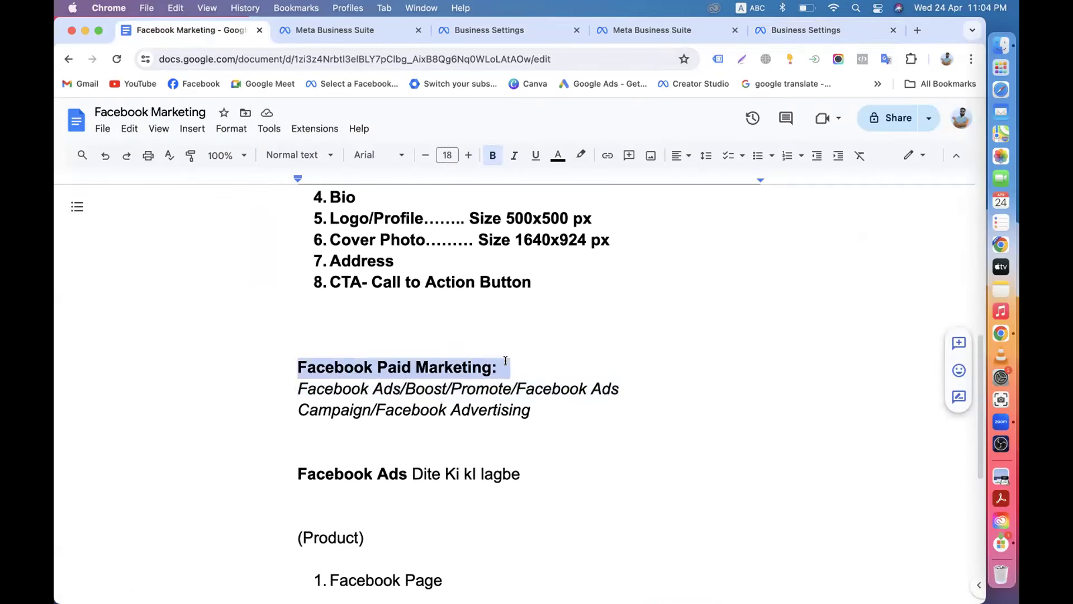
pyautogui.scroll(-3, 404, 335)
pyautogui.scroll(-2, 404, 323)
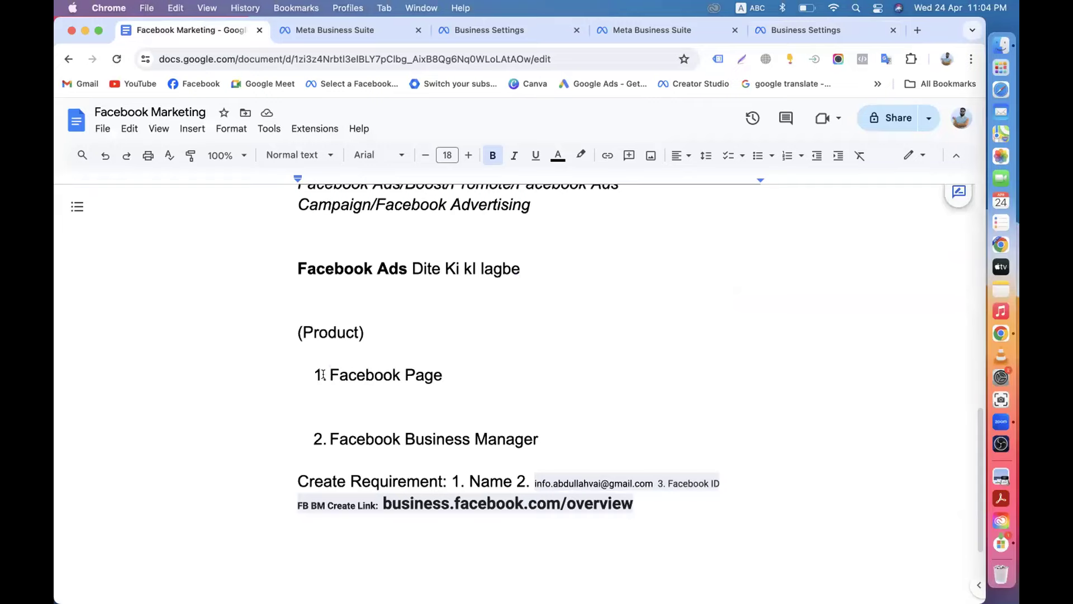
pyautogui.moveTo(324, 375); pyautogui.dragTo(467, 374)
pyautogui.click(293, 366)
# Highlight the Facebook Business Manager list item and its numbering.
pyautogui.scroll(-2, 719, 393)
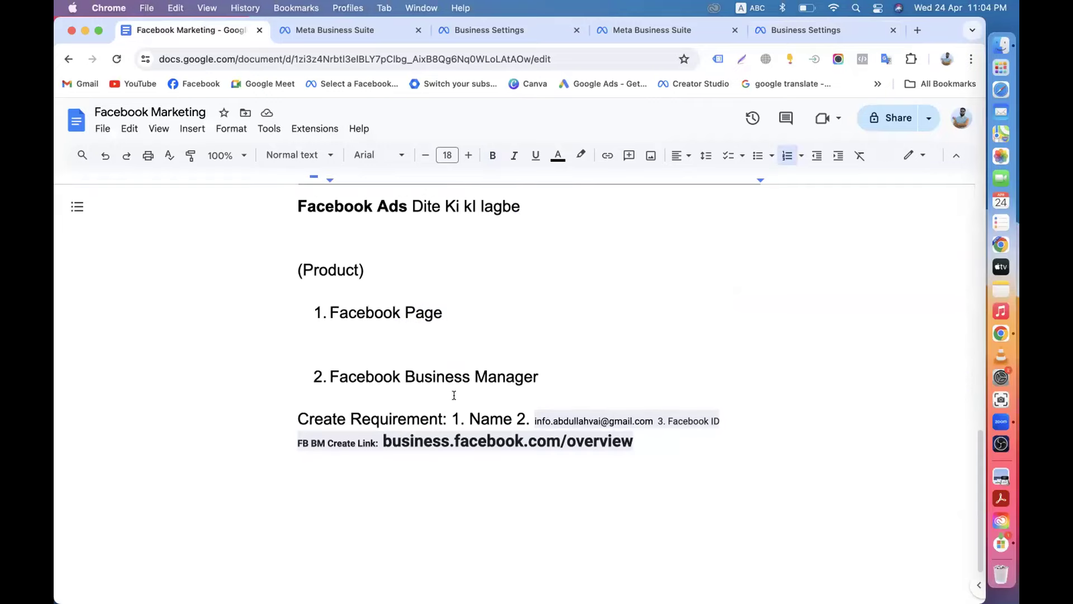
pyautogui.click(318, 361)
pyautogui.moveTo(339, 361); pyautogui.dragTo(612, 360)
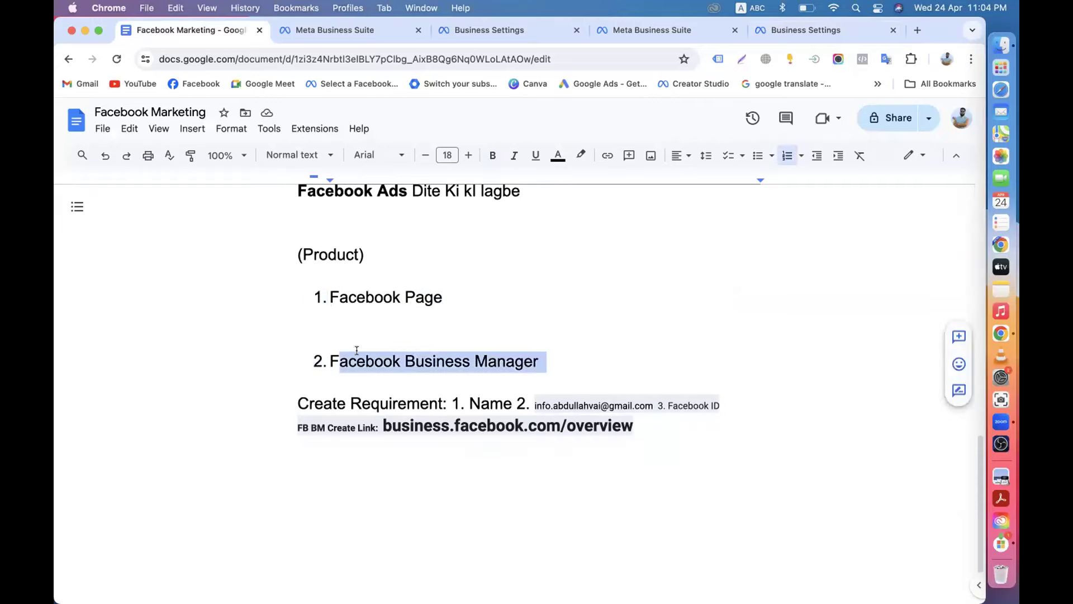
pyautogui.click(318, 361)
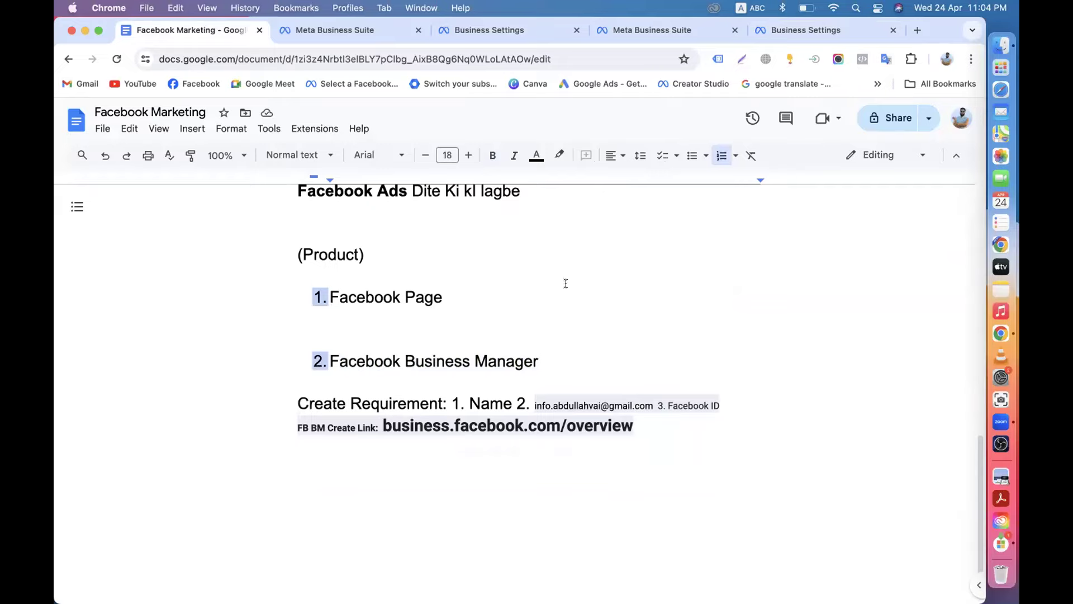
pyautogui.scroll(-2, 565, 283)
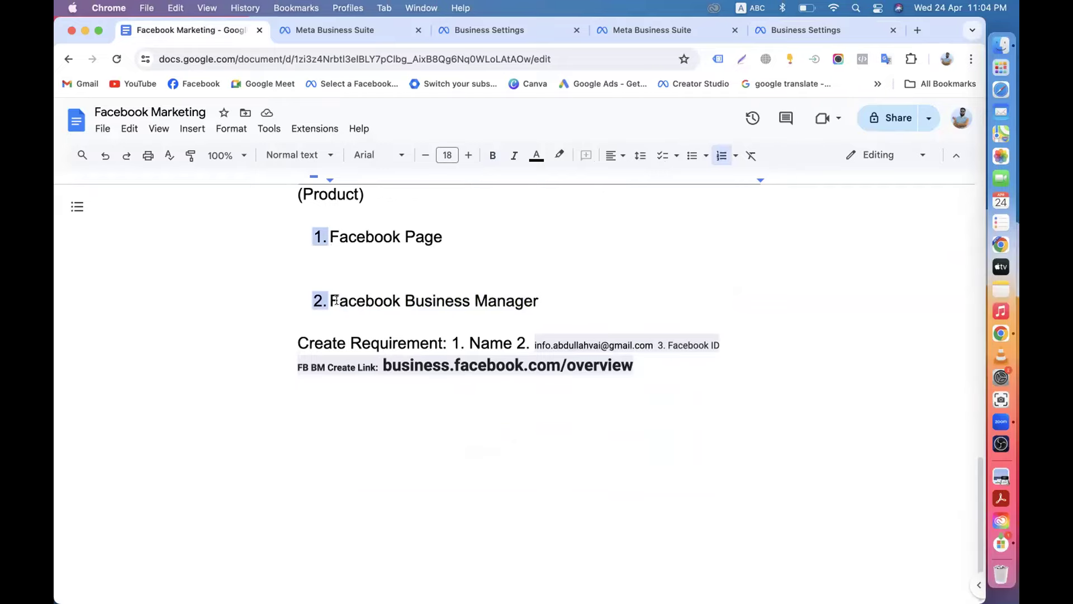
pyautogui.moveTo(331, 301); pyautogui.dragTo(565, 290)
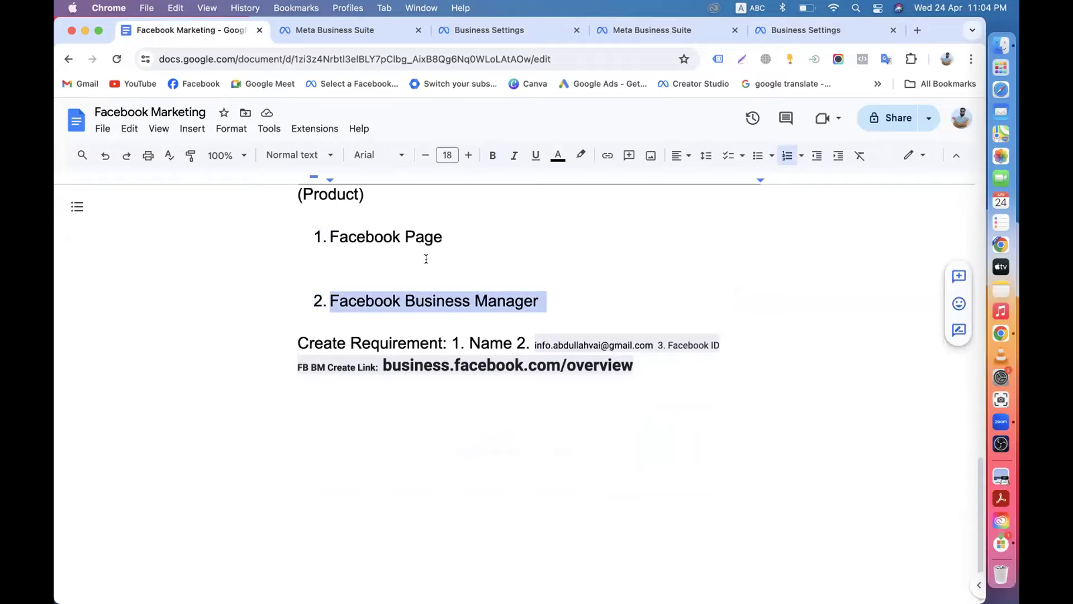
pyautogui.click(355, 300)
# Switch between tabs, ending on DM Nazmul Batch-60's Business settings People page.
pyautogui.click(327, 31)
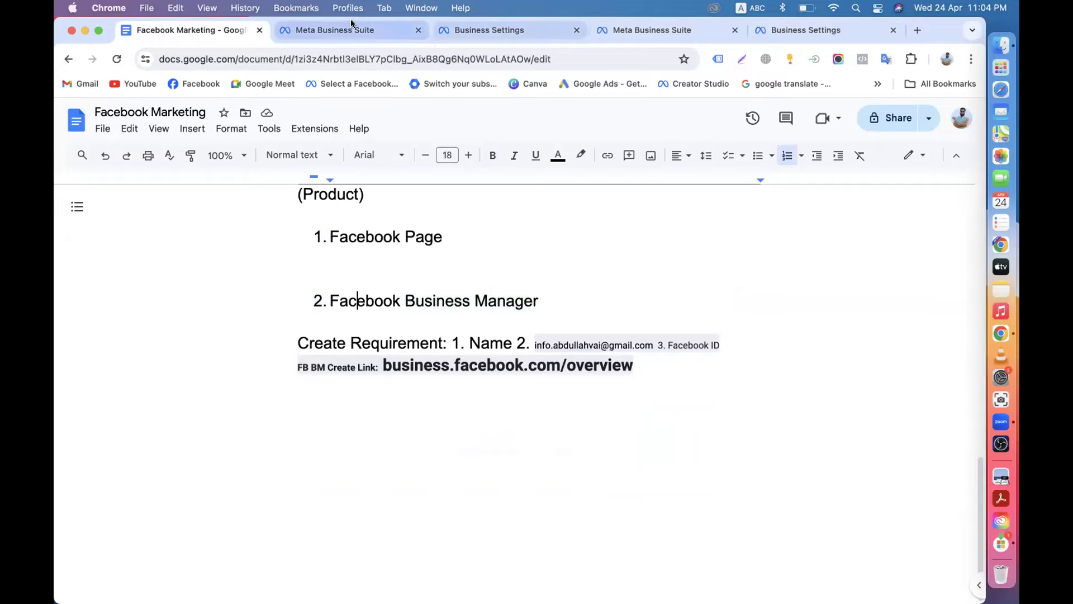
pyautogui.click(465, 35)
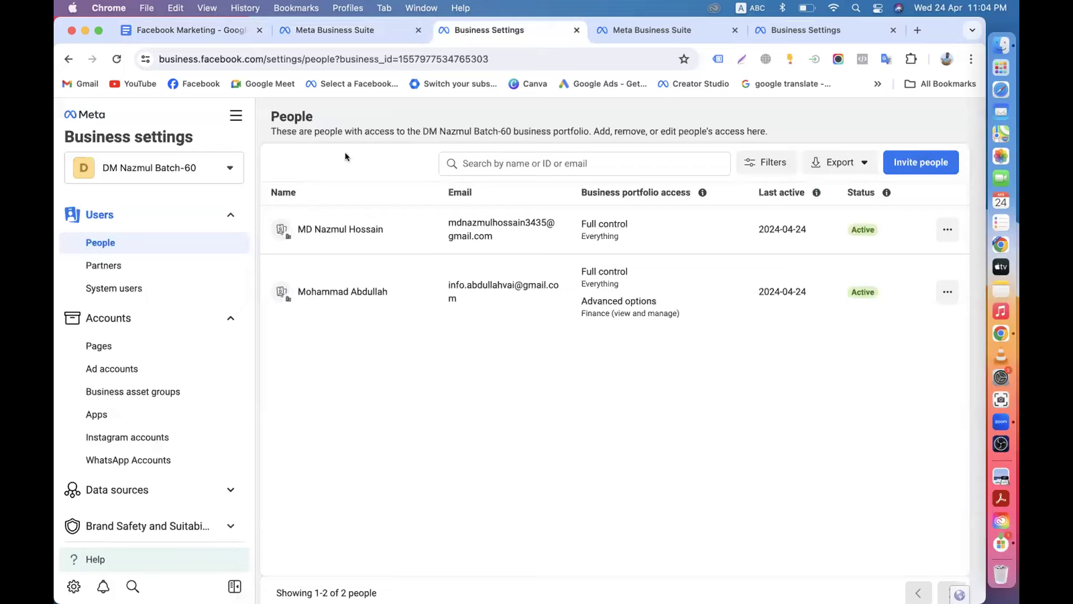
pyautogui.click(213, 32)
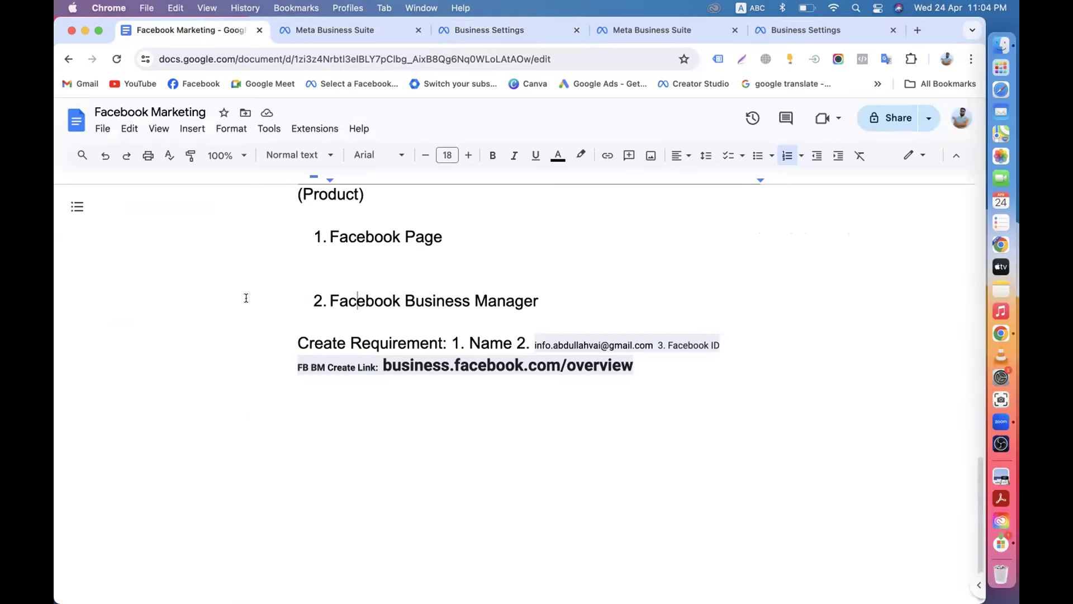
pyautogui.click(486, 30)
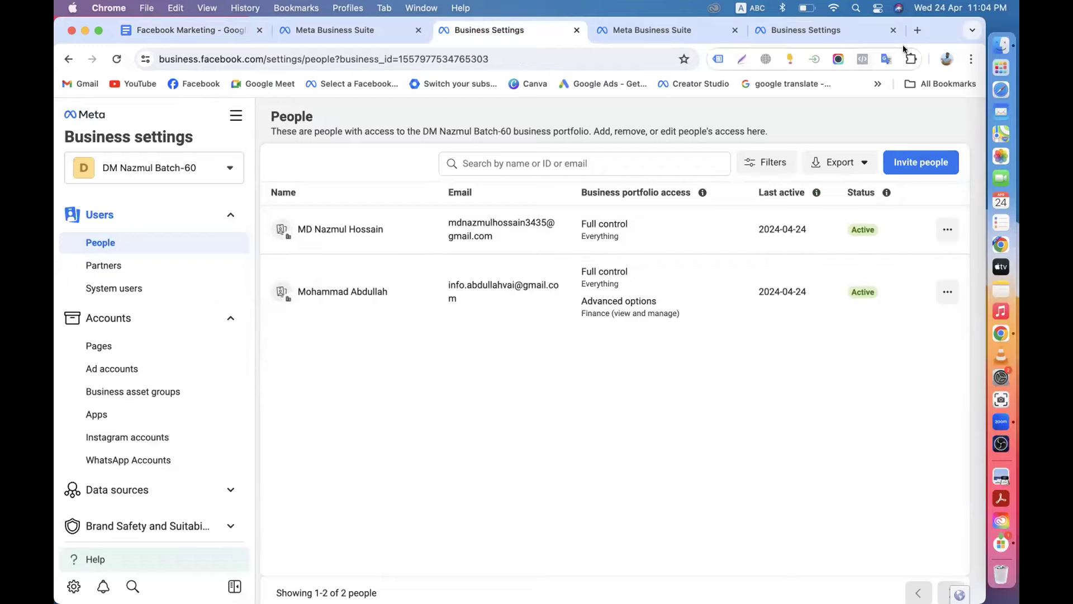
# Load Facebook in a new tab and open your own profile, viewing its intro and pinned post.
pyautogui.click(917, 30)
pyautogui.click(201, 84)
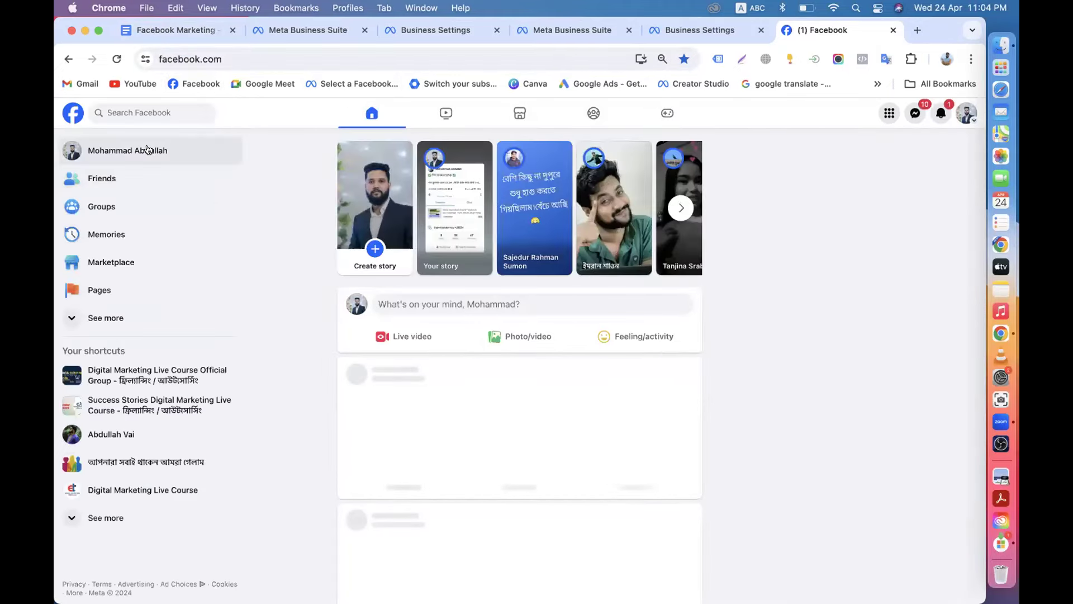
pyautogui.click(224, 148)
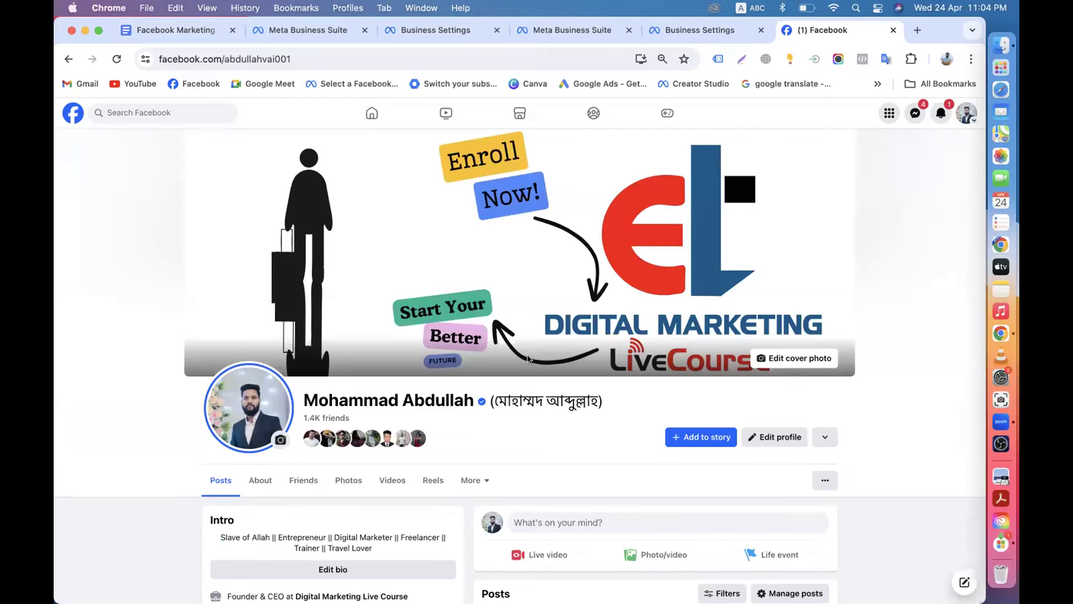
pyautogui.scroll(-10, 528, 359)
pyautogui.scroll(10, 502, 381)
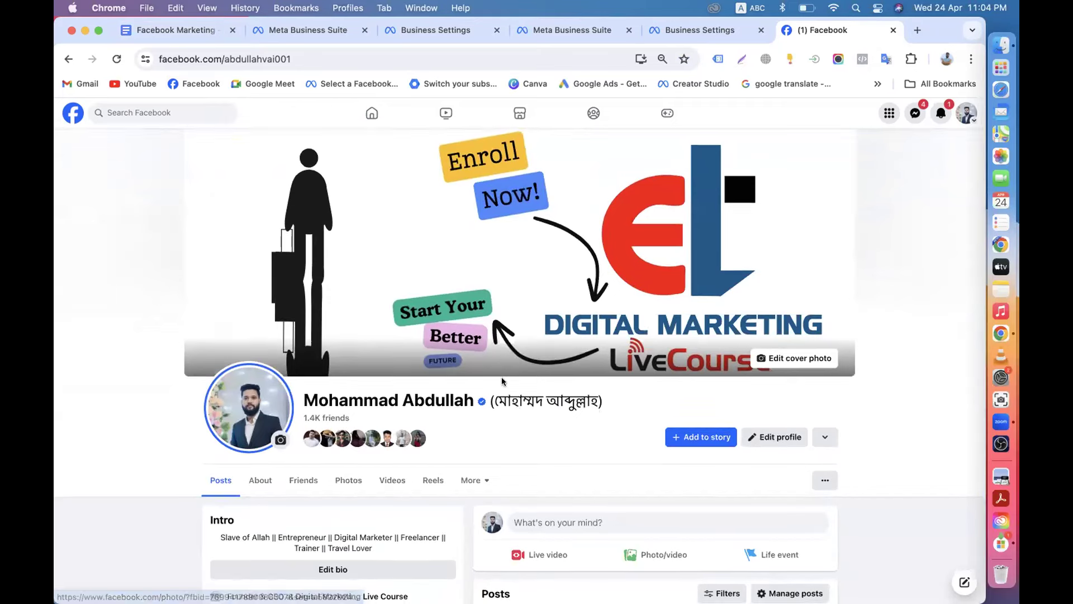
pyautogui.scroll(-6, 503, 382)
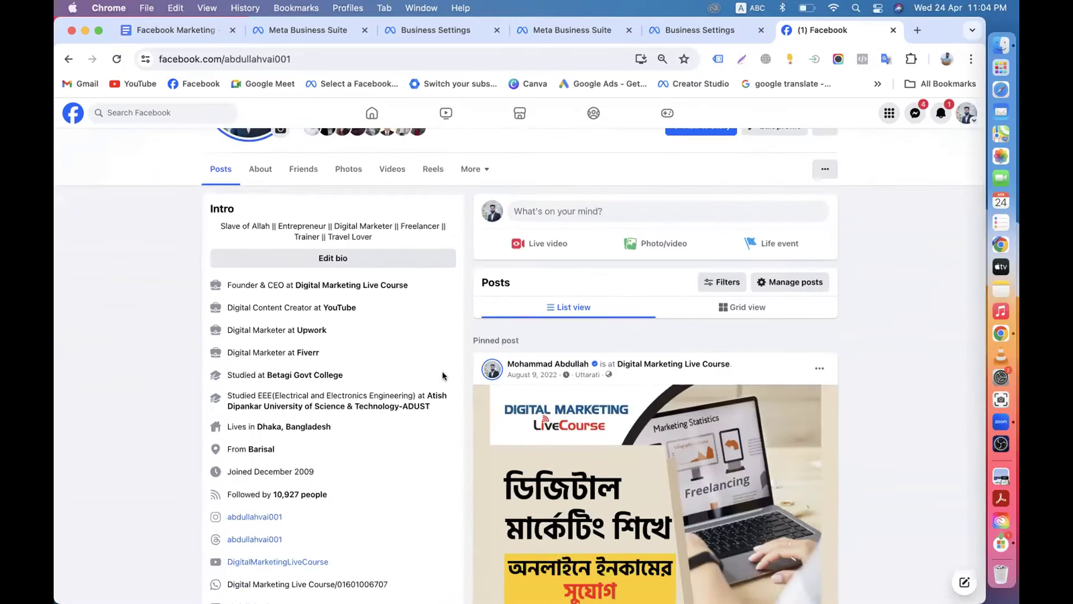
pyautogui.scroll(-2, 443, 376)
# Enlarge the business.facebook.com/overview link text on the FB BM Create Link line of the notes.
pyautogui.click(165, 34)
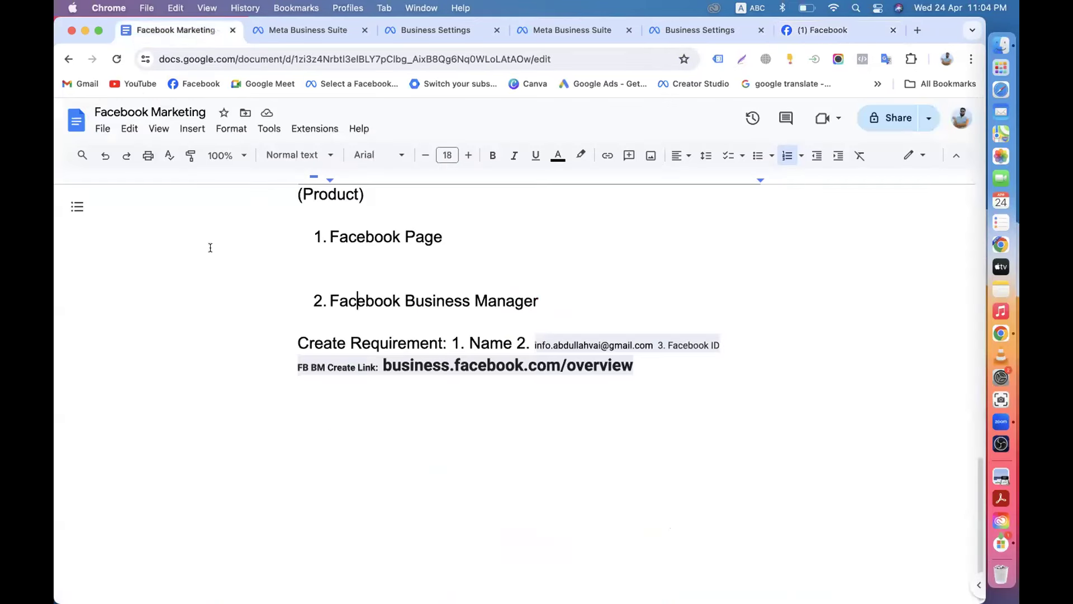
pyautogui.click(384, 366)
pyautogui.moveTo(383, 366); pyautogui.dragTo(637, 374)
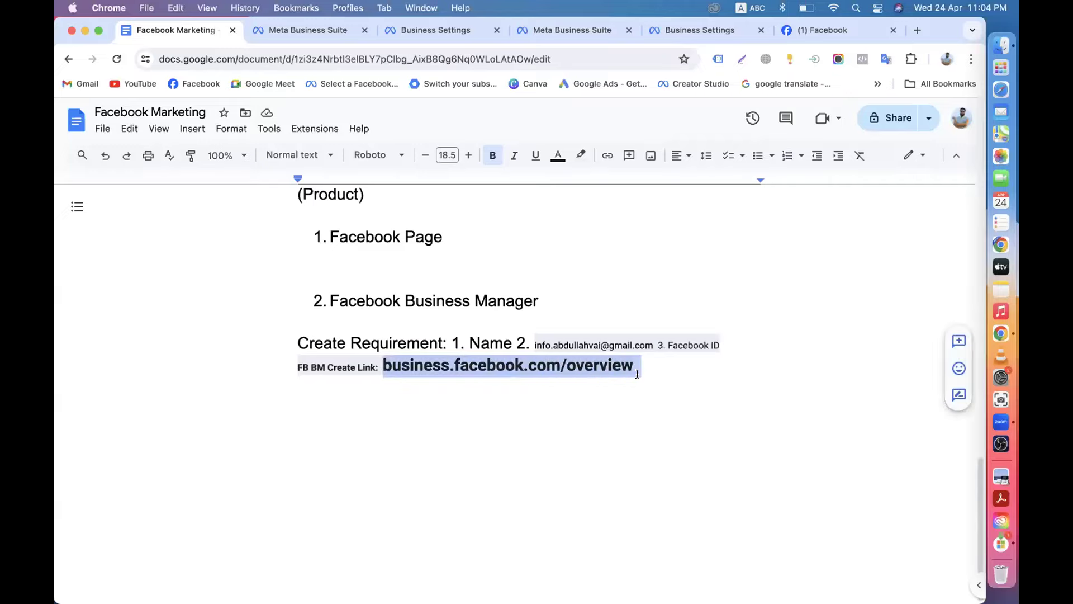
pyautogui.click(469, 156)
pyautogui.click(469, 156)
pyautogui.click(469, 156)
pyautogui.click(470, 156)
pyautogui.click(469, 156)
pyautogui.click(469, 156)
pyautogui.click(469, 156)
pyautogui.click(470, 156)
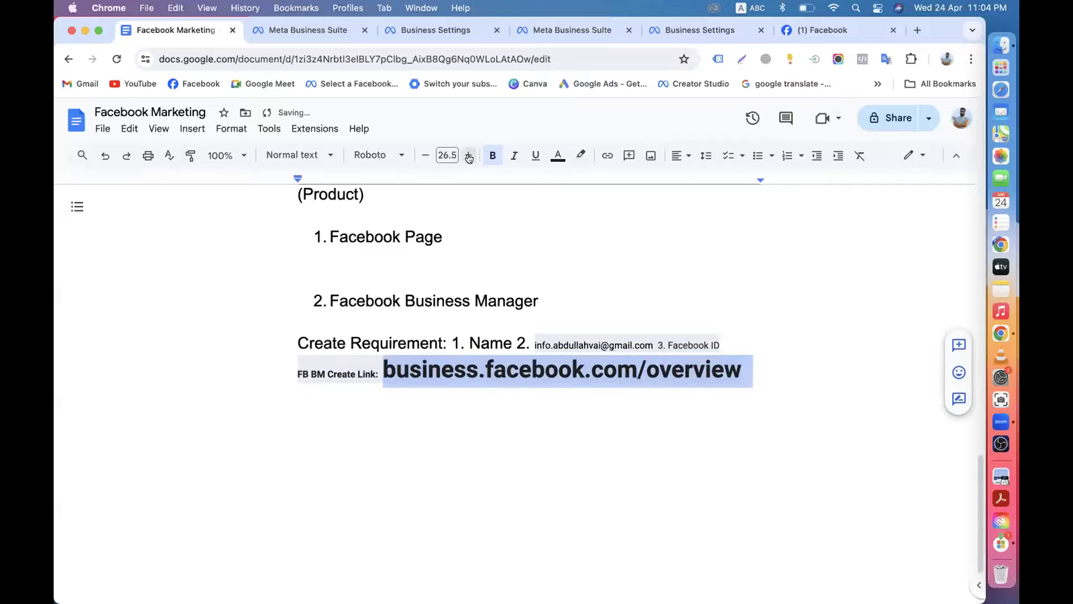
pyautogui.click(456, 463)
pyautogui.moveTo(383, 366); pyautogui.dragTo(745, 371)
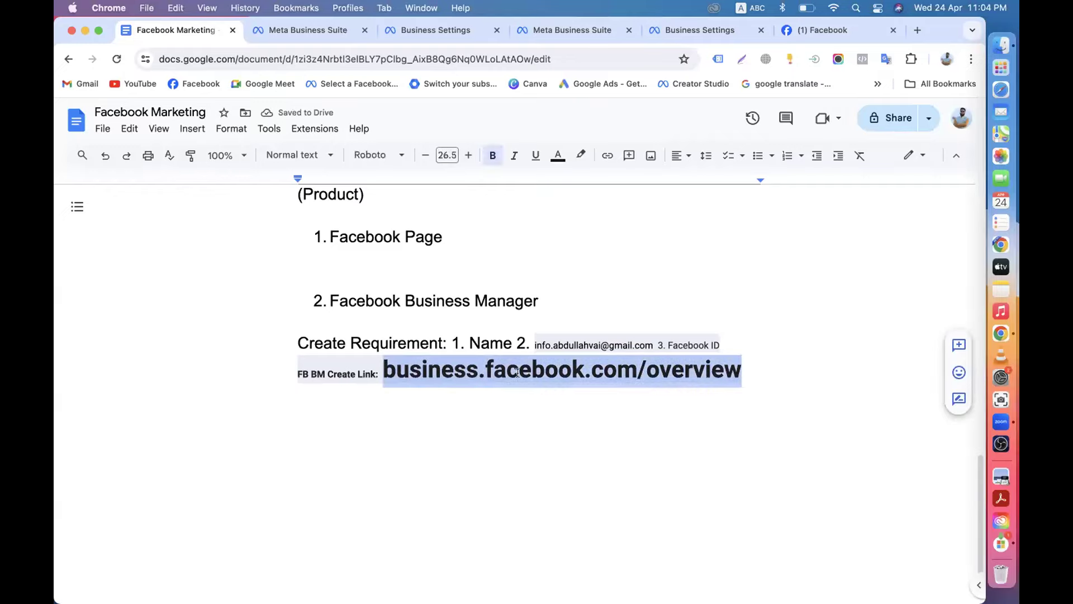
pyautogui.click(645, 364)
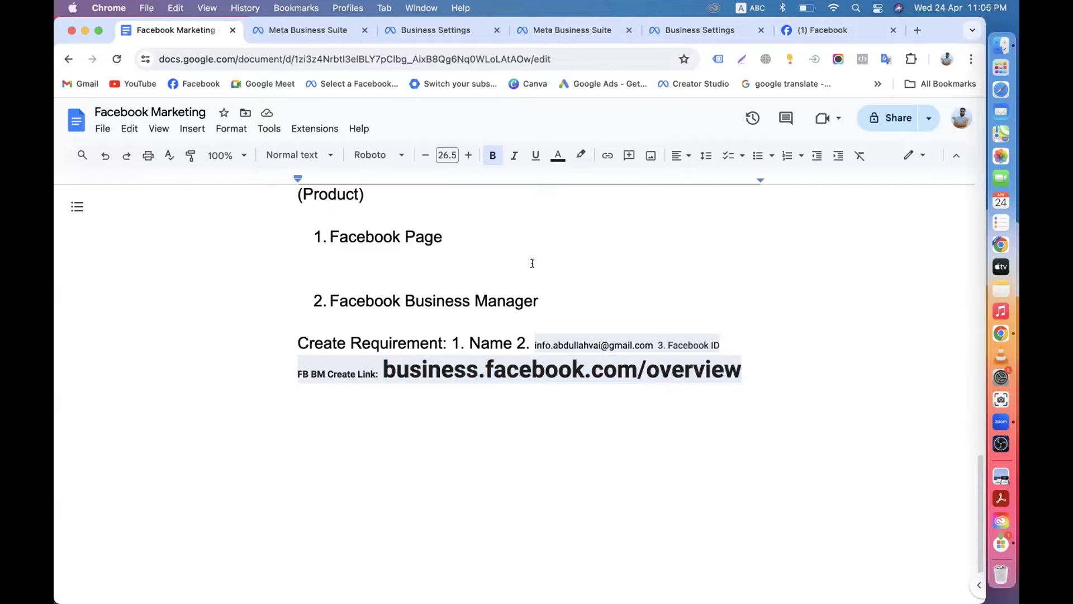
# Review the Create Requirement line and check, then close, the Browsec VPN extension popup.
pyautogui.moveTo(465, 342); pyautogui.dragTo(627, 345)
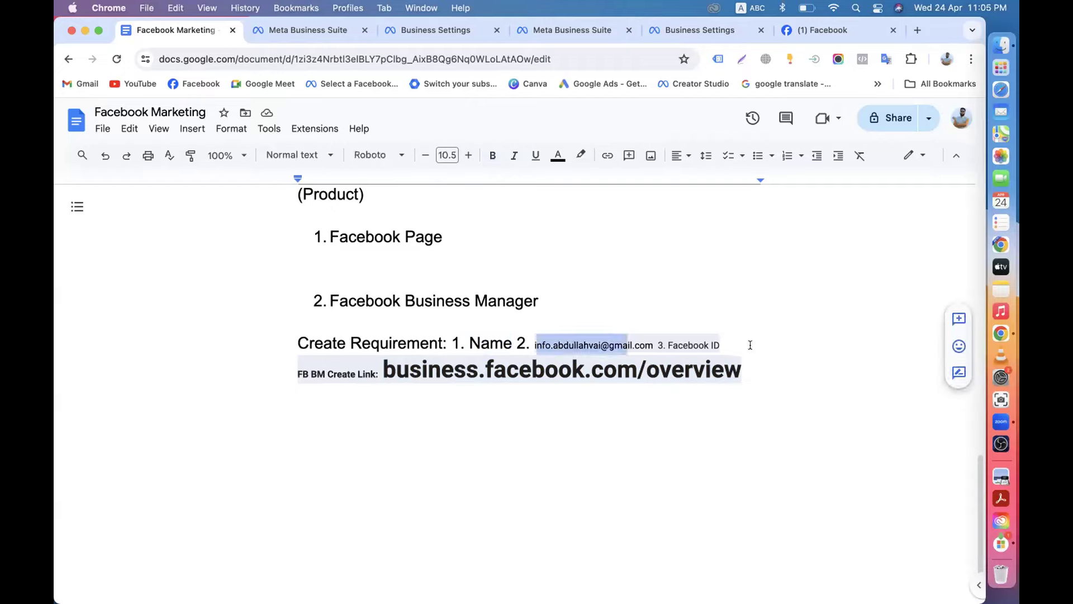
pyautogui.click(766, 59)
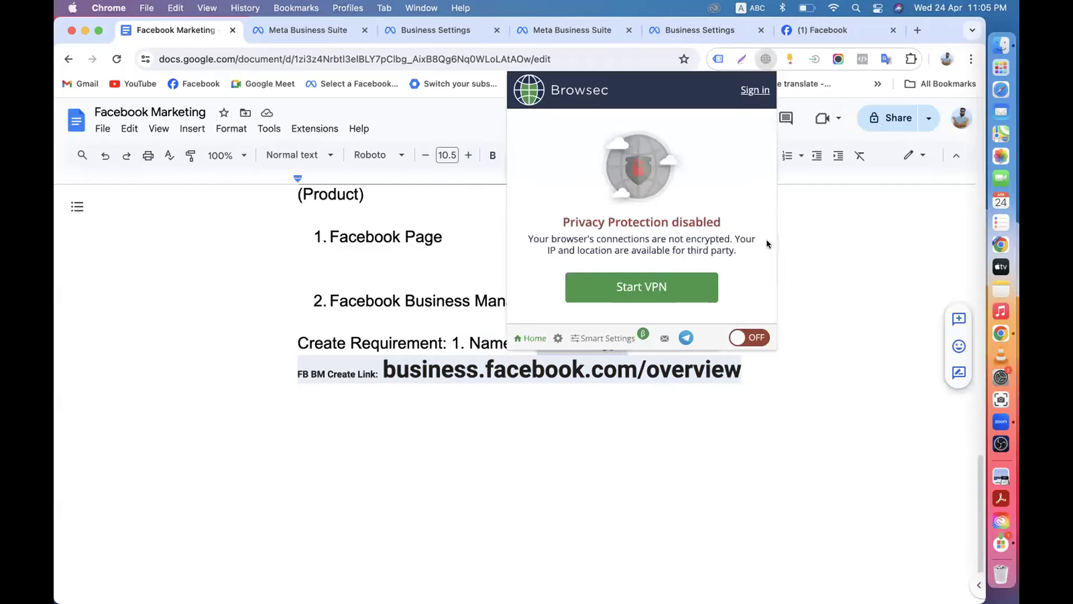
pyautogui.click(798, 245)
pyautogui.click(766, 59)
pyautogui.click(828, 251)
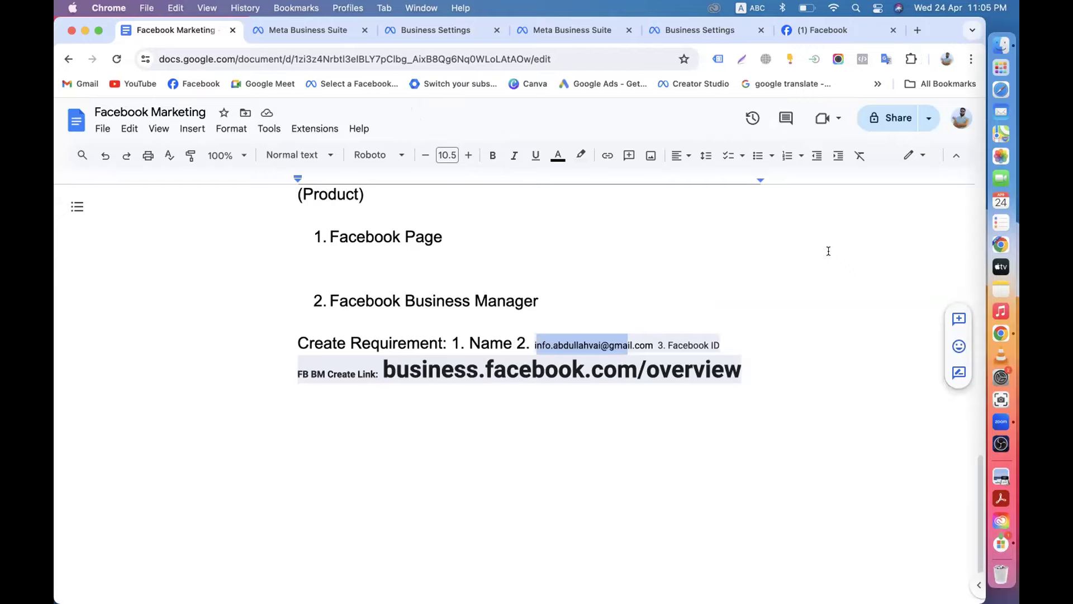
pyautogui.scroll(5, 829, 250)
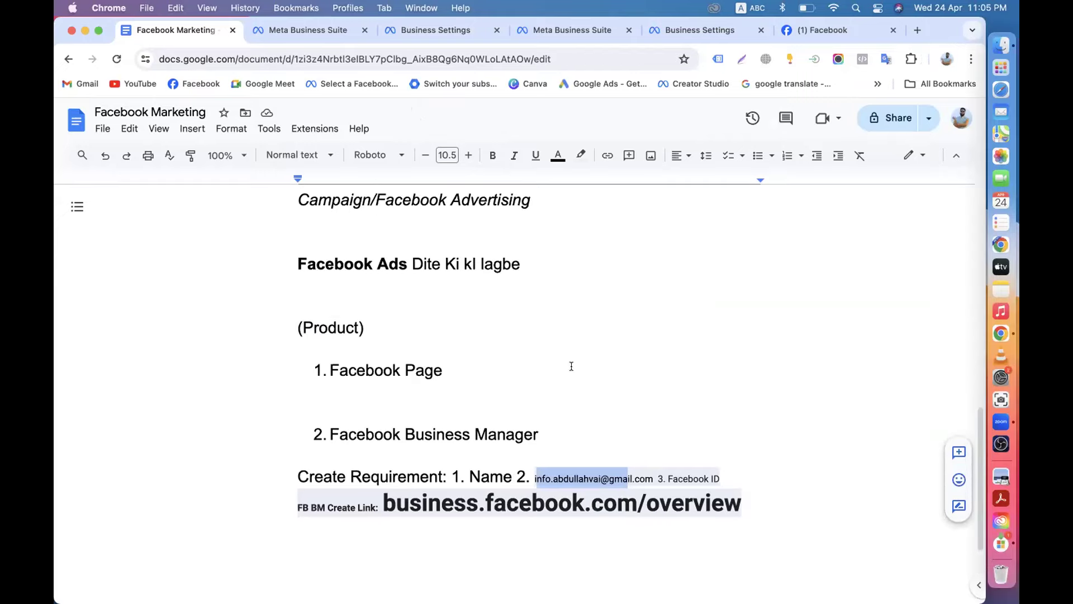
pyautogui.click(546, 427)
pyautogui.scroll(-4, 559, 392)
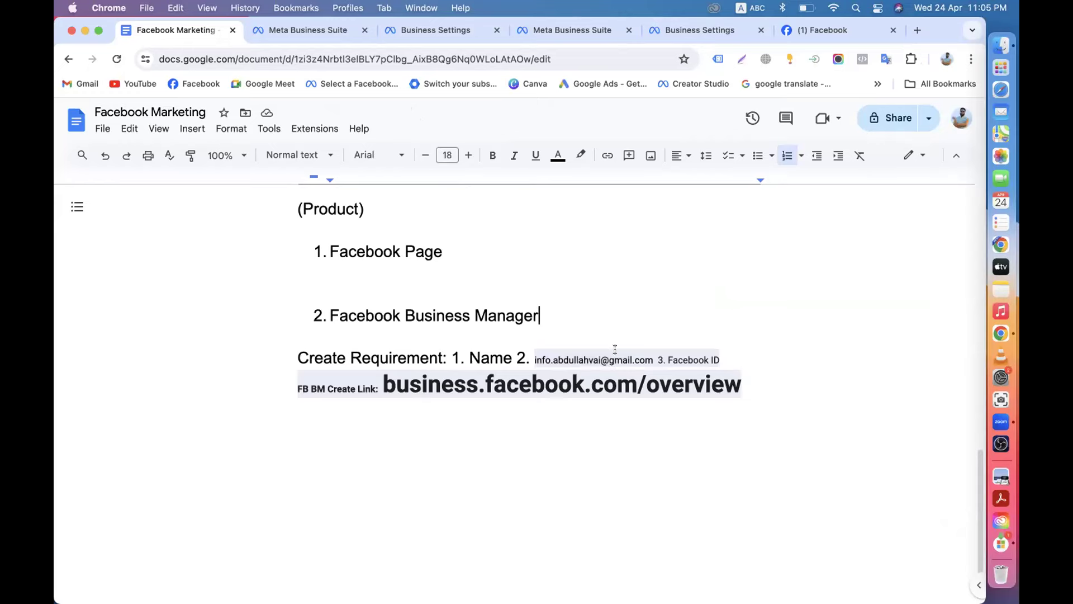
# Return to the Batch-60 portfolio's People settings among the Meta Business tabs.
pyautogui.click(288, 31)
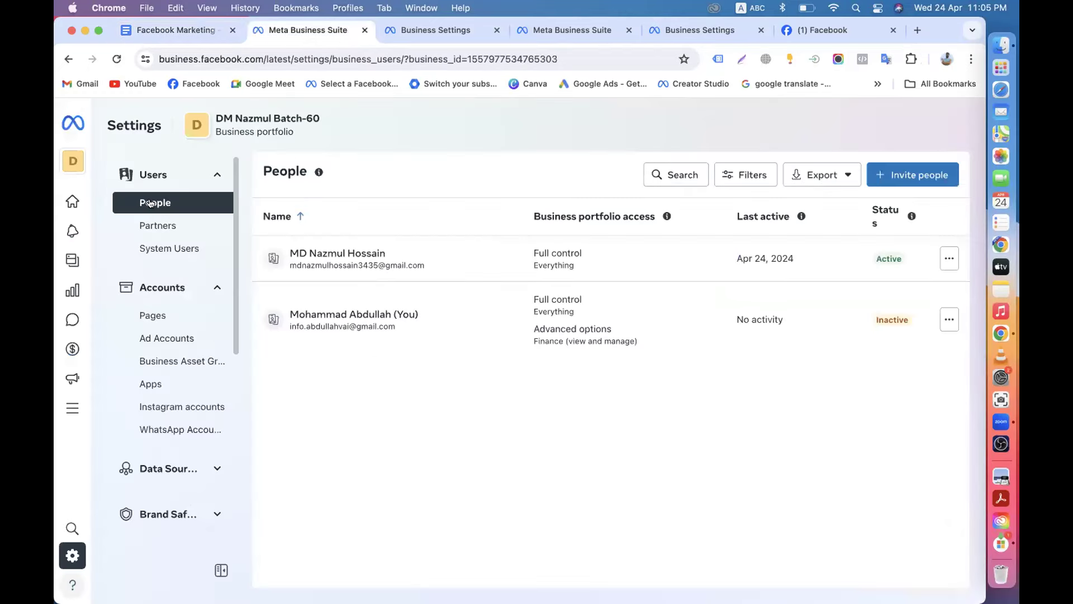
pyautogui.click(415, 37)
pyautogui.click(694, 31)
pyautogui.click(553, 32)
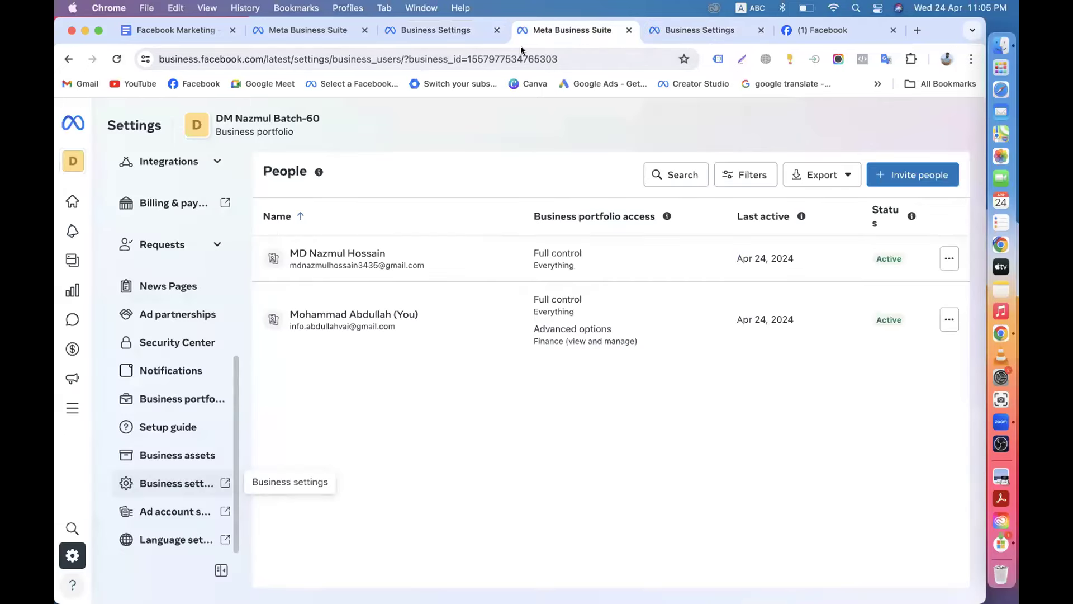
# Search Google for 'meta business suite', open the Facebook Business Suite result and list the portfolios.
pyautogui.click(917, 31)
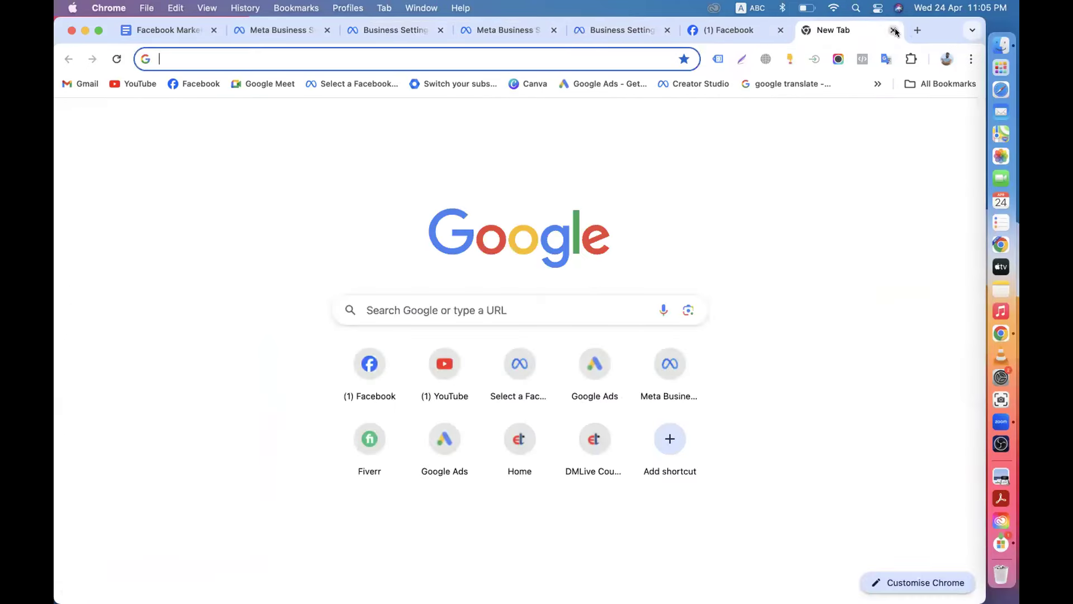
pyautogui.click(890, 31)
pyautogui.click(917, 30)
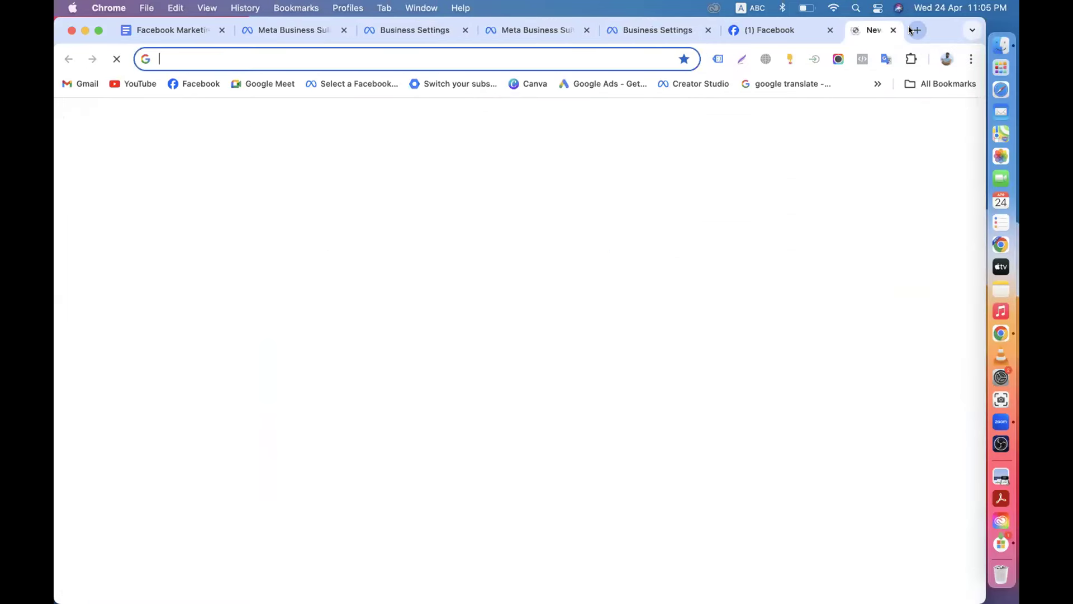
pyautogui.write('meta')
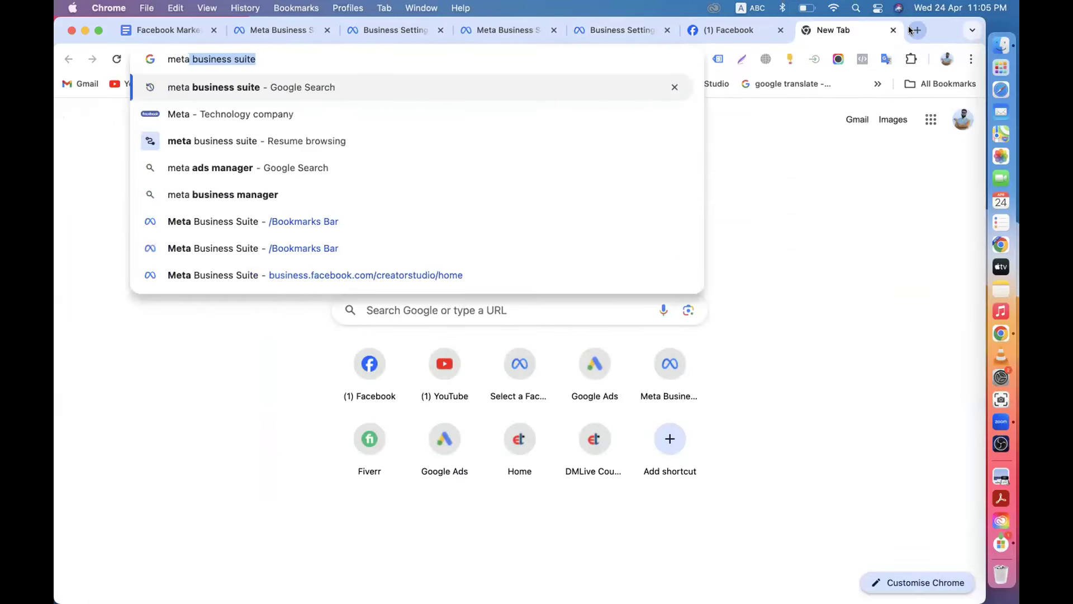
pyautogui.press('Return')
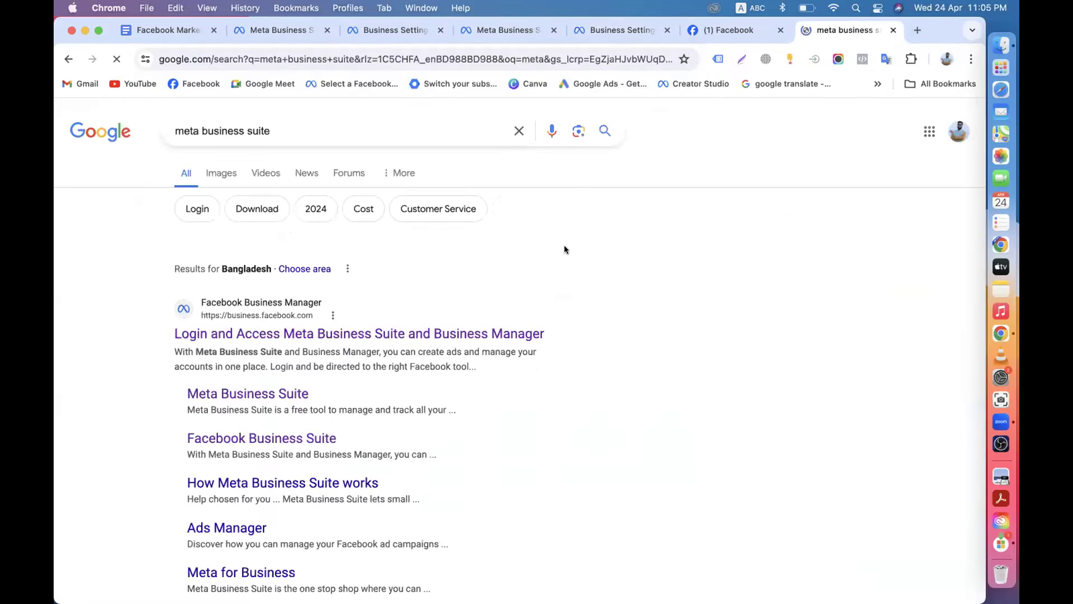
pyautogui.scroll(-3, 249, 388)
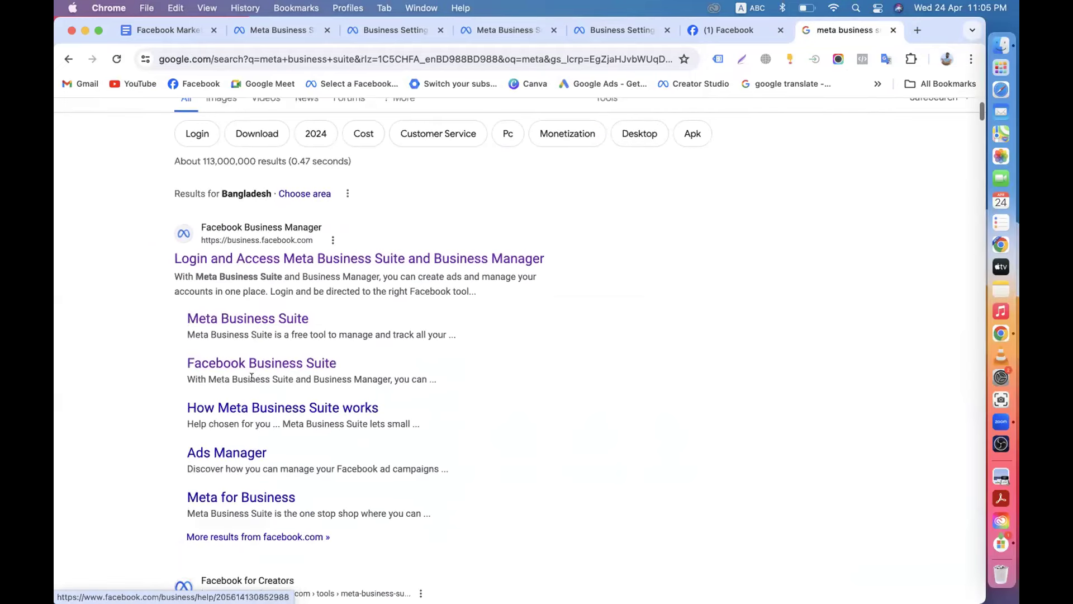
pyautogui.click(252, 368)
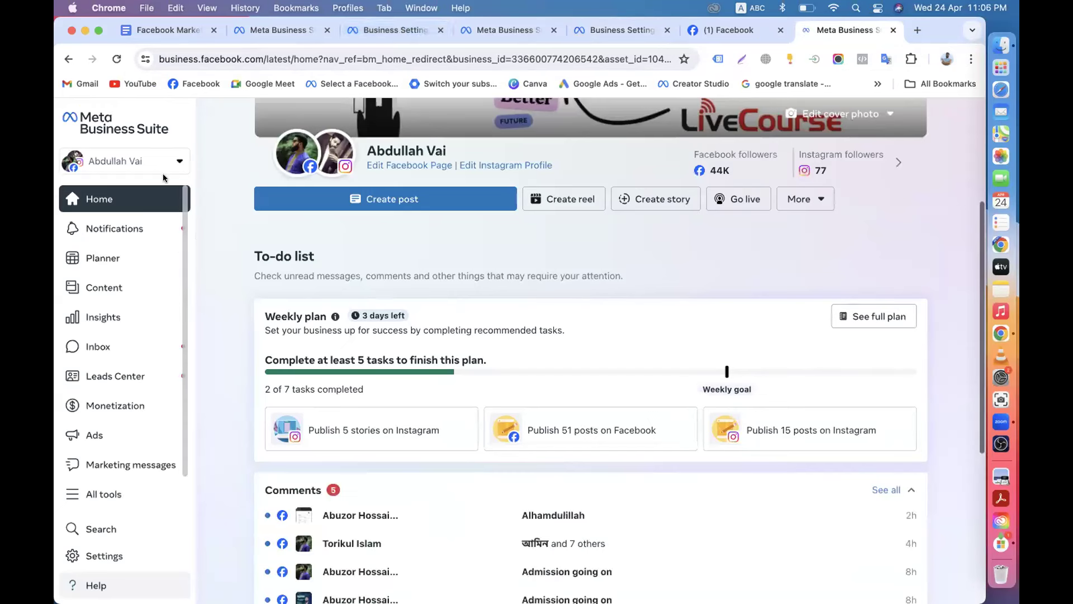
pyautogui.click(162, 168)
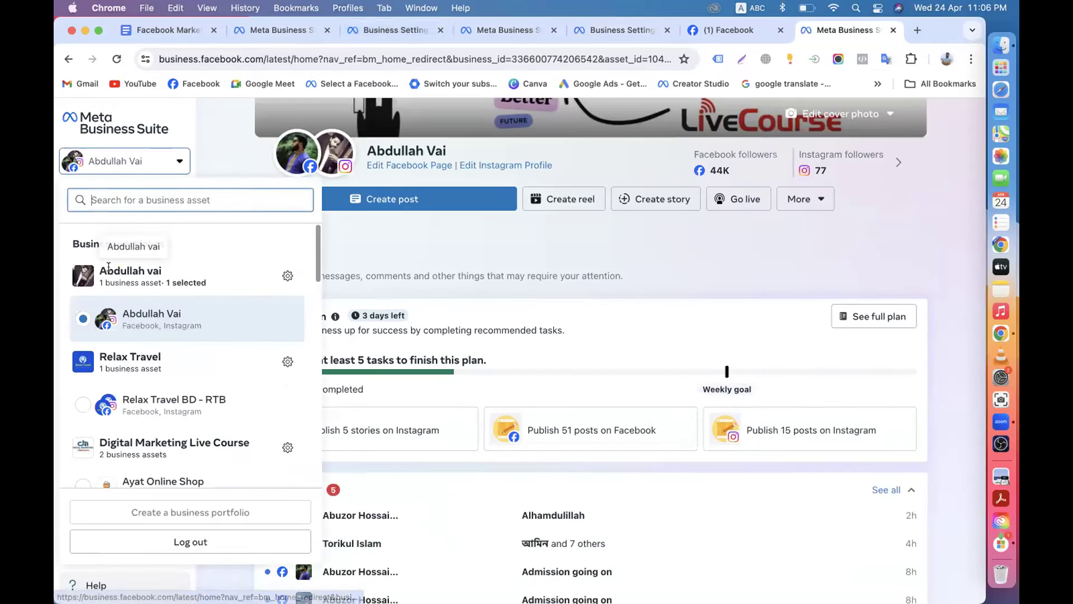
# Copy the business.facebook.com/overview link from the notes and load it in a new tab.
pyautogui.scroll(-3, 137, 291)
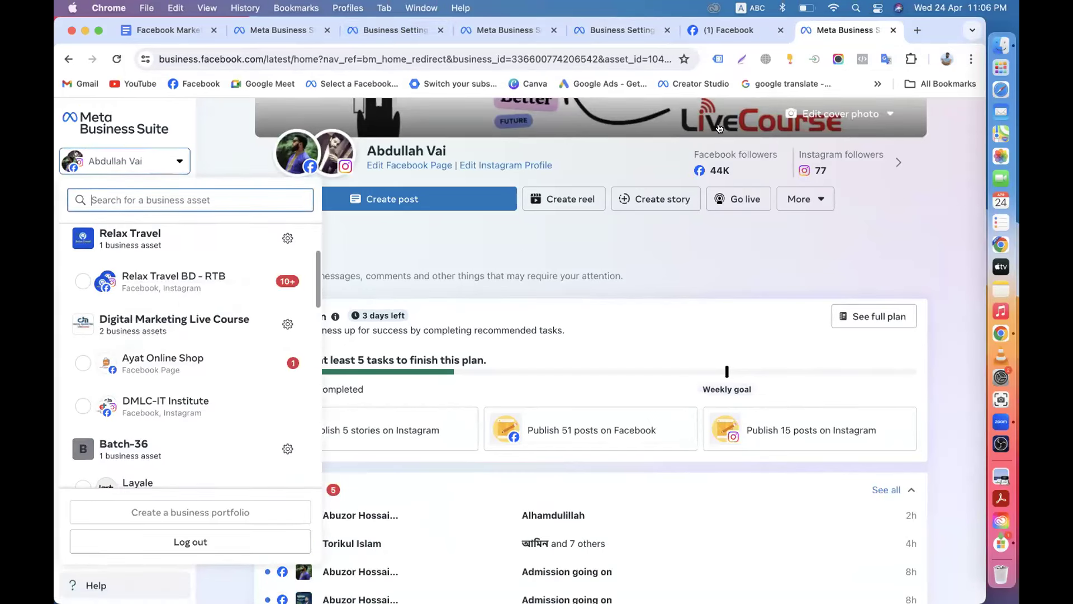
pyautogui.click(917, 30)
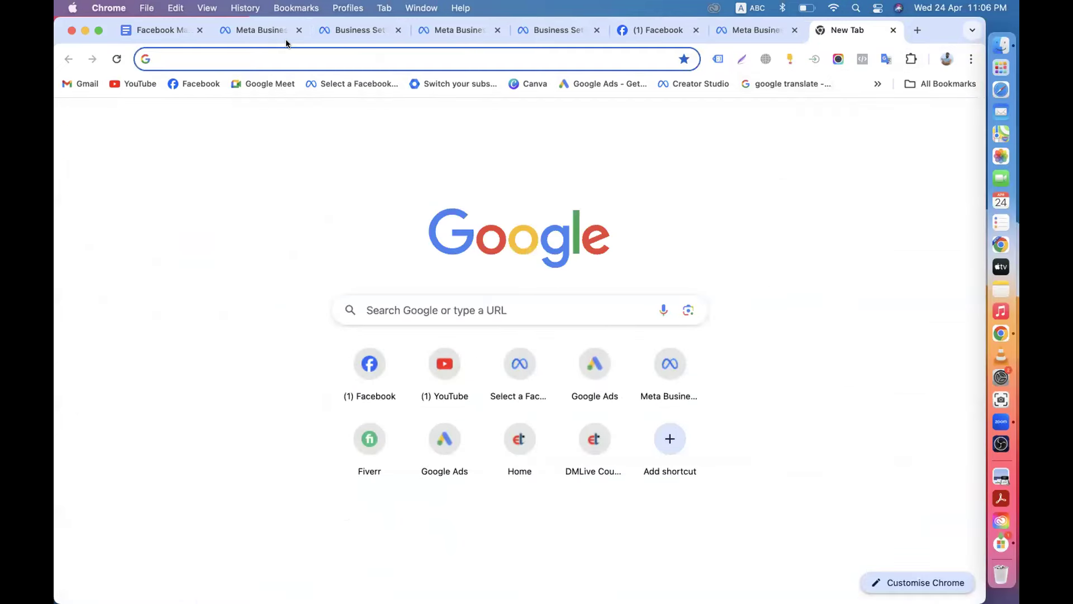
pyautogui.click(253, 32)
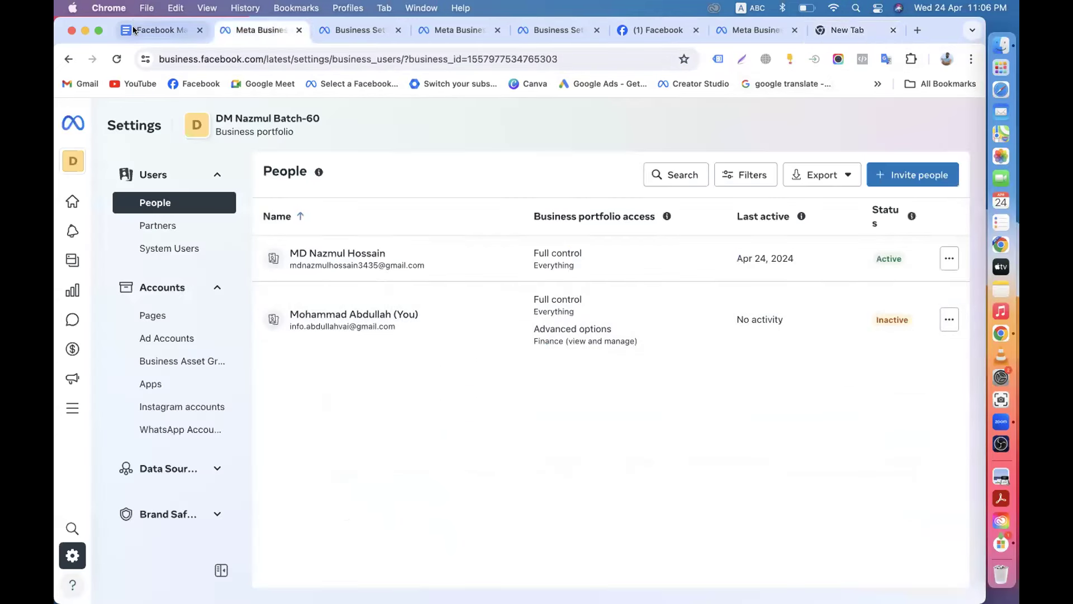
pyautogui.click(134, 31)
pyautogui.moveTo(385, 380); pyautogui.dragTo(739, 383)
pyautogui.press('super+c')
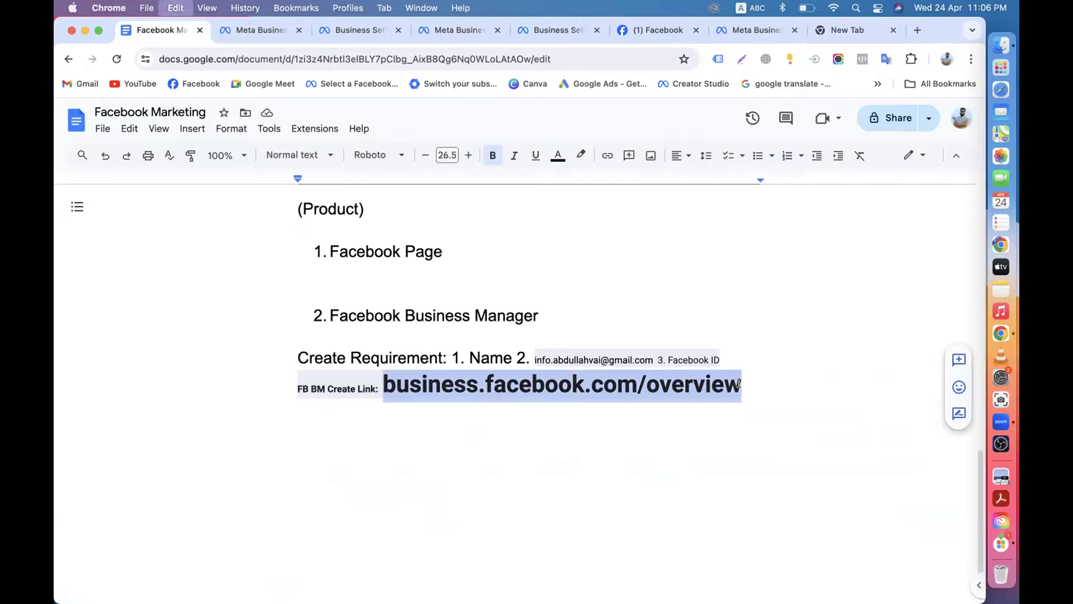
pyautogui.click(855, 33)
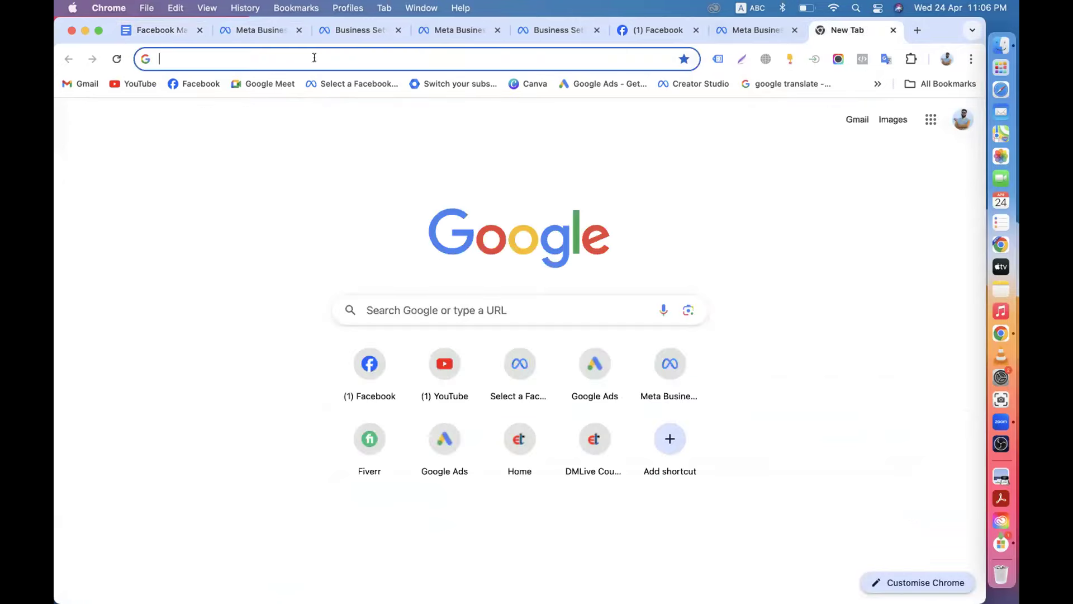
pyautogui.click(284, 59)
pyautogui.press('super+v')
pyautogui.press('Return')
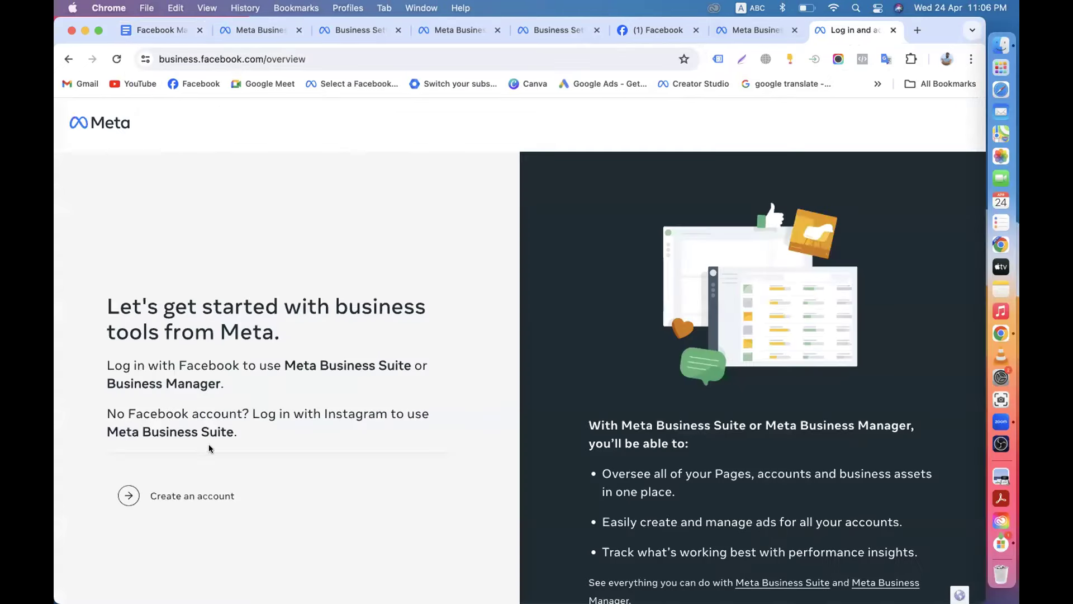
# Start a new business portfolio named 'zxcvgbhnm,' and copy the Google account's email from Gmail.
pyautogui.click(170, 495)
pyautogui.write('zxcvgbhnm,')
pyautogui.click(754, 29)
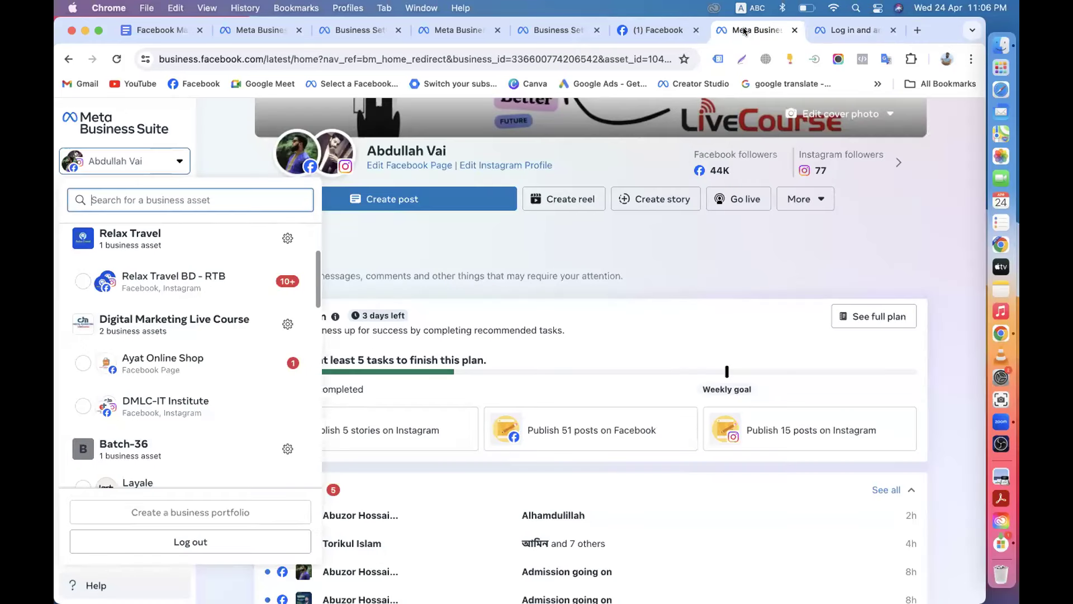
pyautogui.click(946, 60)
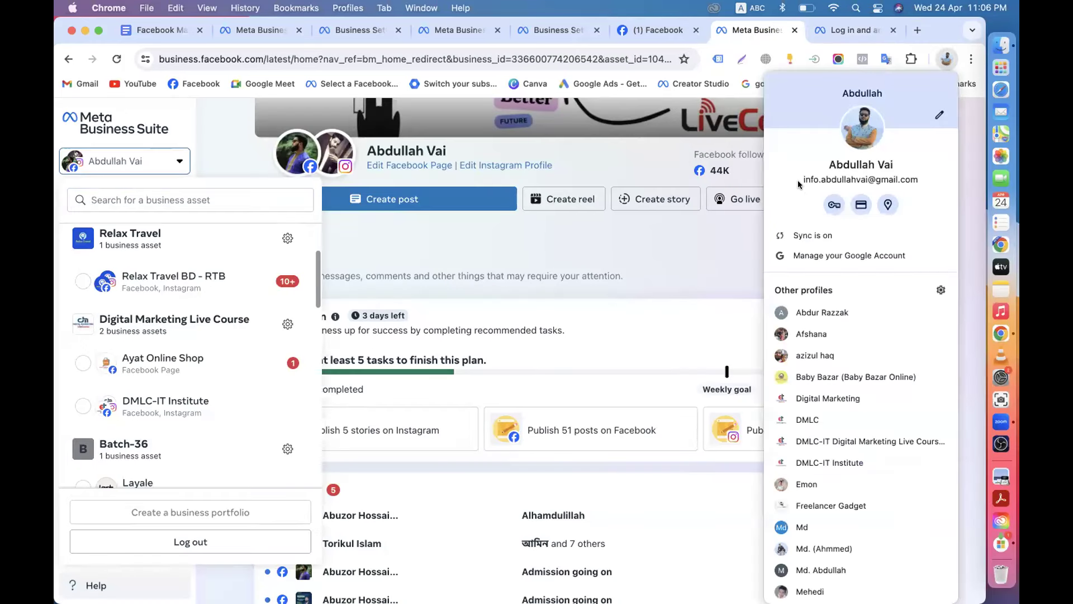
pyautogui.click(918, 30)
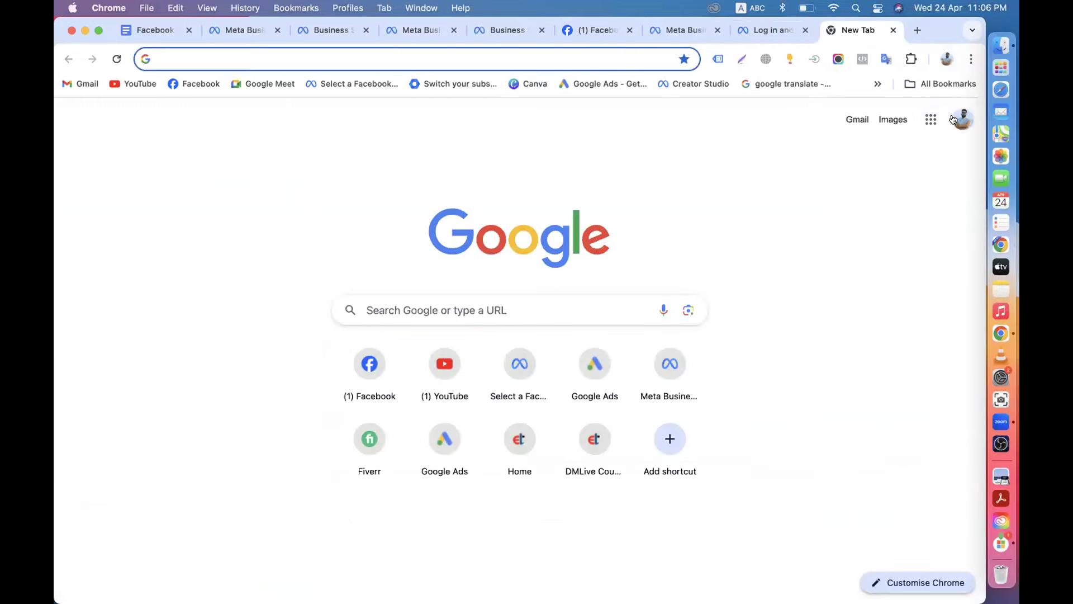
pyautogui.click(867, 119)
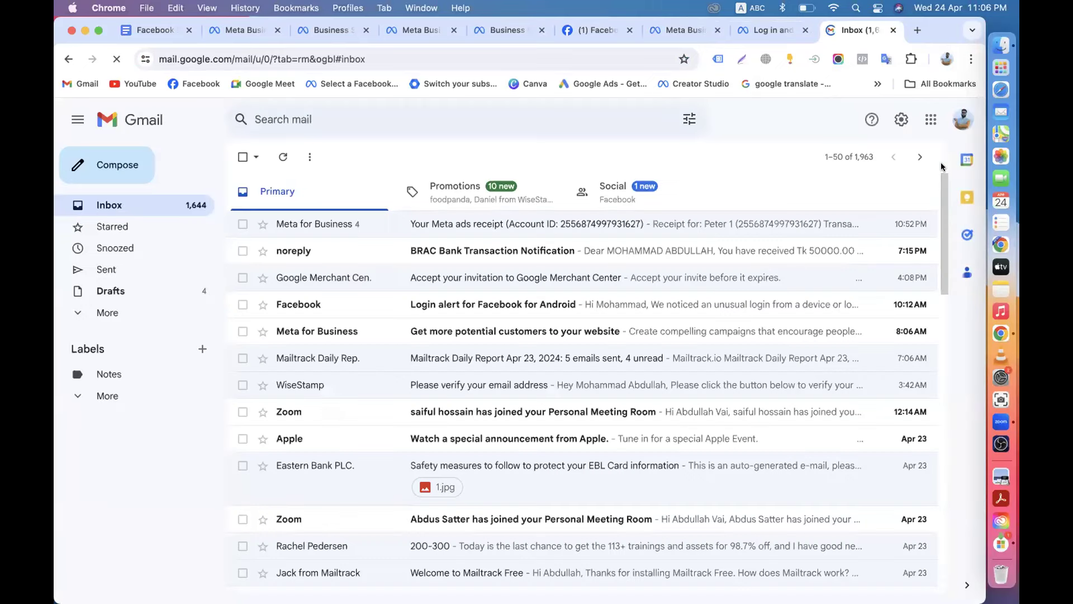
pyautogui.click(961, 121)
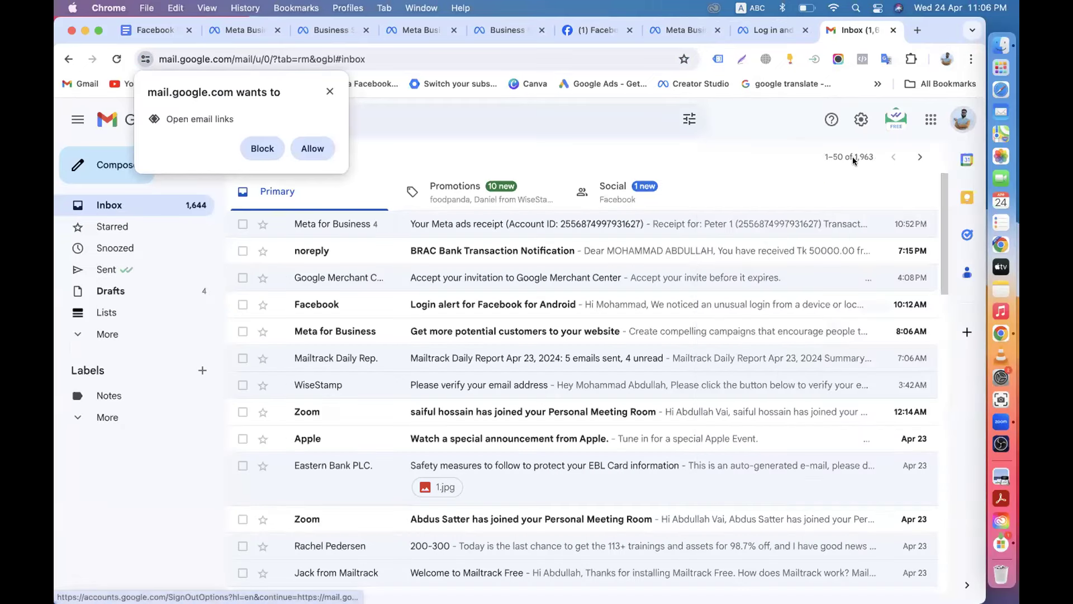
pyautogui.press('Escape')
pyautogui.click(962, 121)
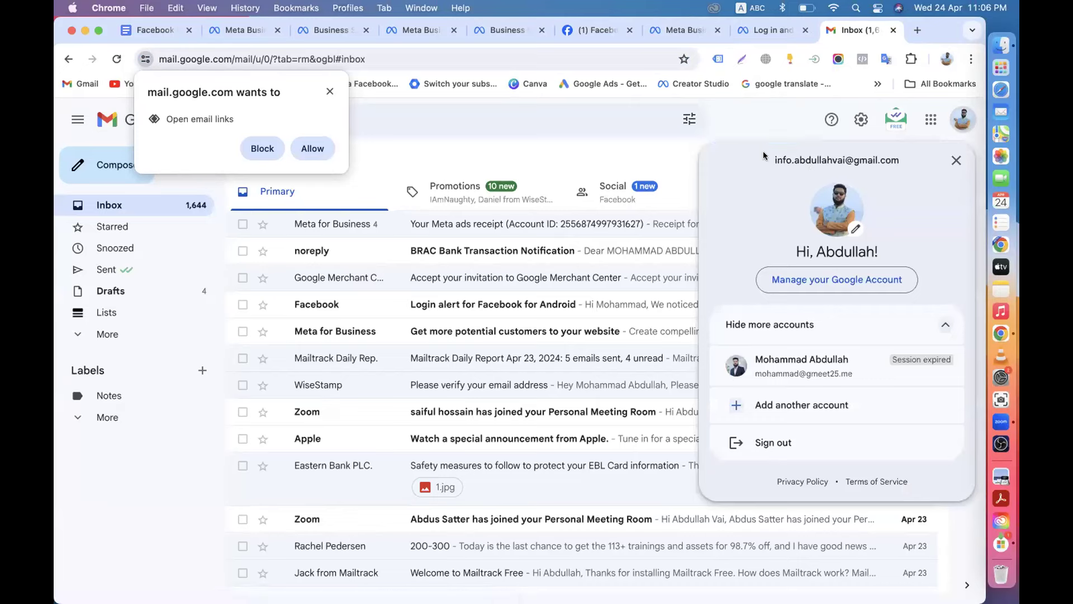
pyautogui.moveTo(768, 159); pyautogui.dragTo(901, 162)
pyautogui.press('super+c')
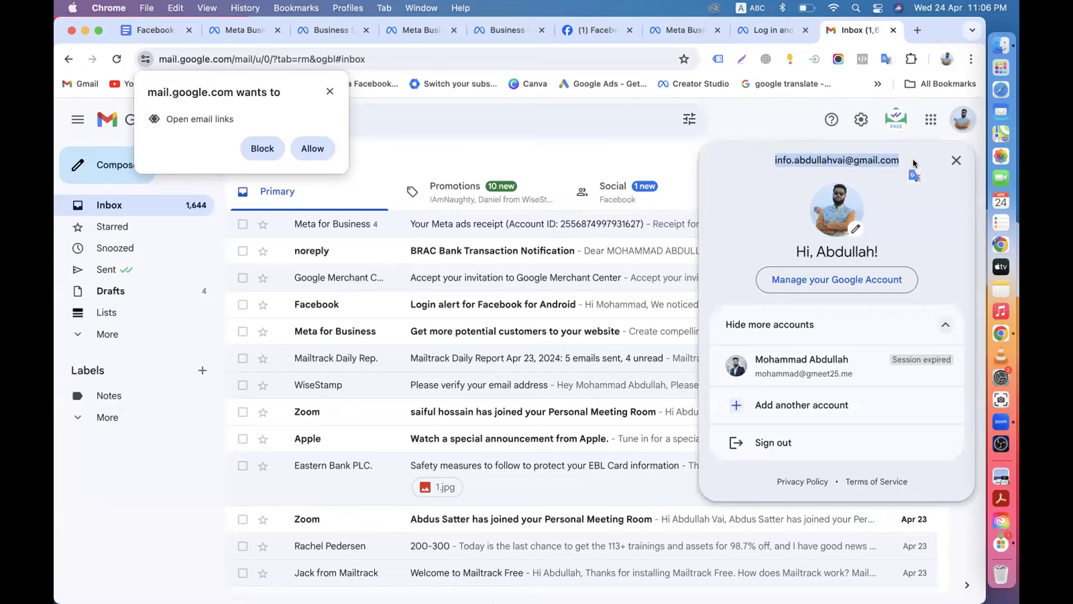
pyautogui.click(774, 30)
# Paste the account email as business email and submit, getting an invalid-name error.
pyautogui.click(382, 404)
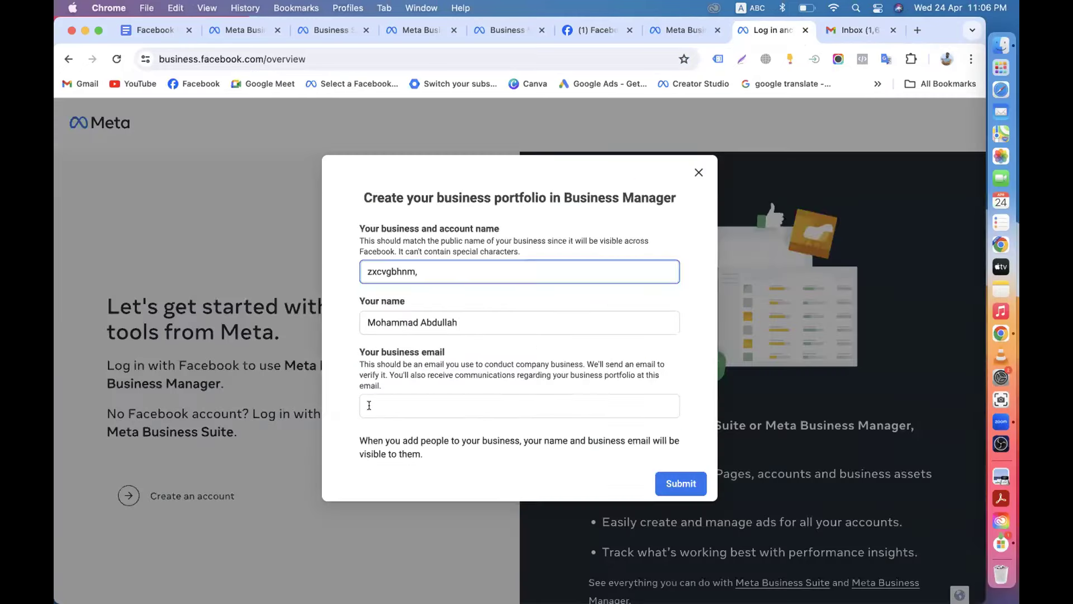
pyautogui.press('super+v')
pyautogui.click(681, 483)
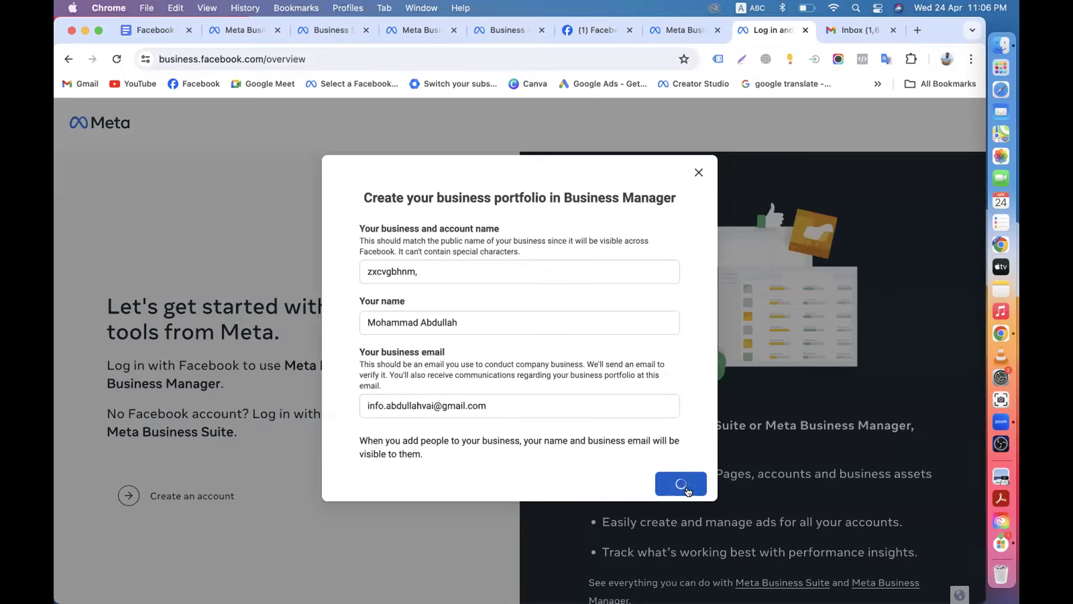
pyautogui.scroll(-8, 512, 434)
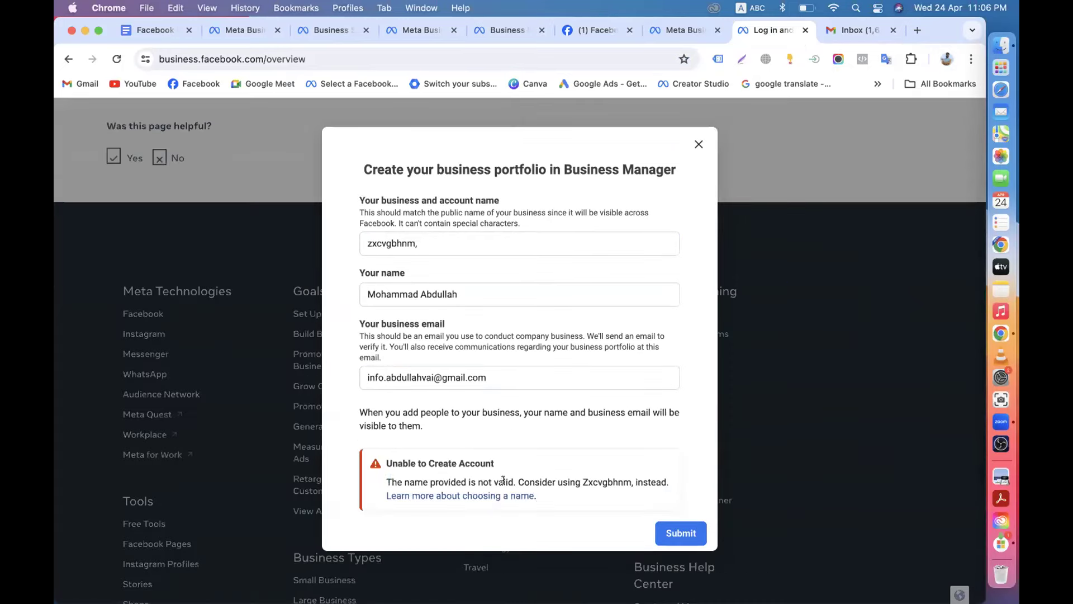
pyautogui.click(467, 482)
pyautogui.moveTo(384, 482); pyautogui.dragTo(525, 483)
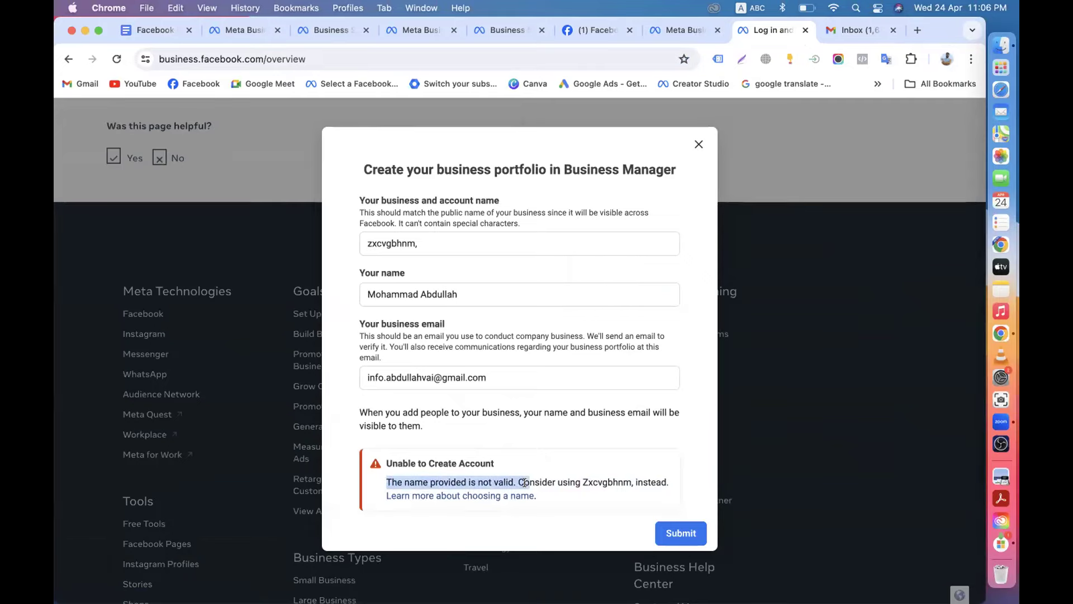
# Remove the trailing comma from the business name and review the 'Unable to Create Account' error.
pyautogui.click(475, 237)
pyautogui.press('BackSpace')
pyautogui.click(417, 243)
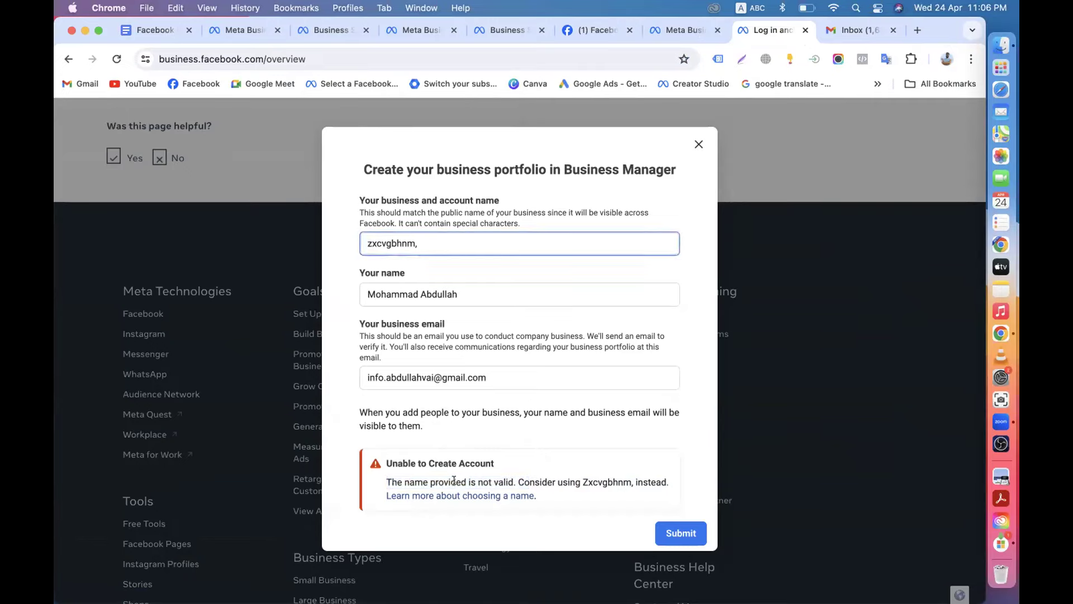
pyautogui.moveTo(384, 461); pyautogui.dragTo(545, 462)
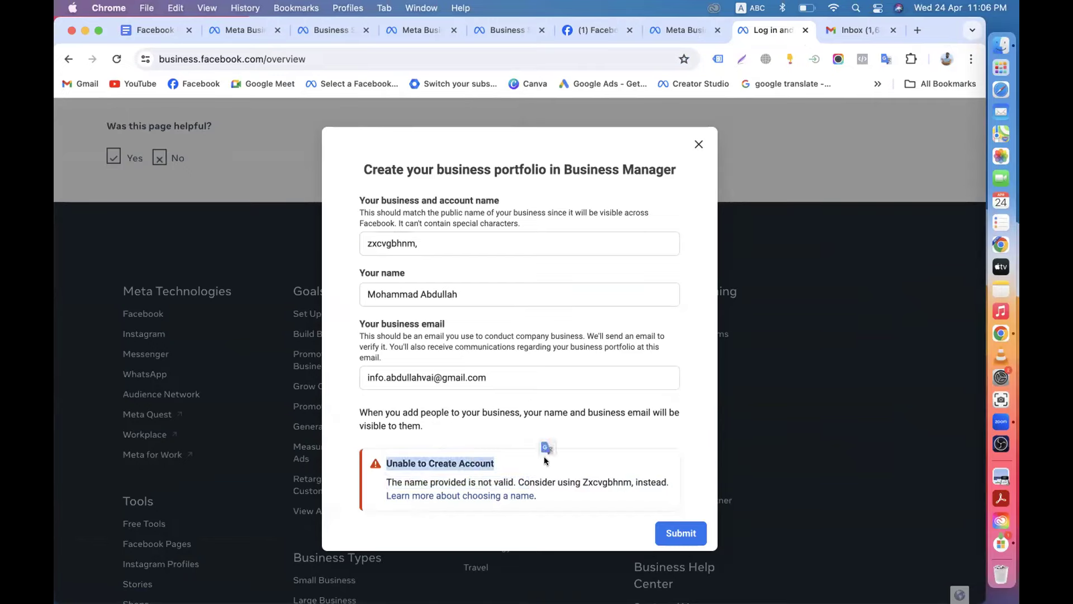
pyautogui.click(384, 481)
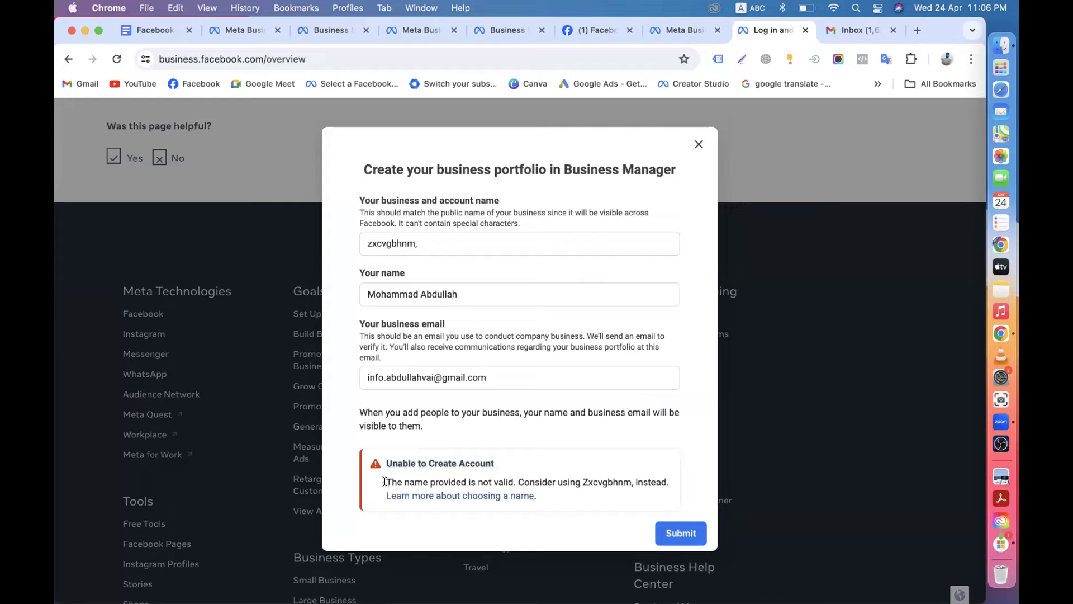
pyautogui.moveTo(385, 481); pyautogui.dragTo(678, 487)
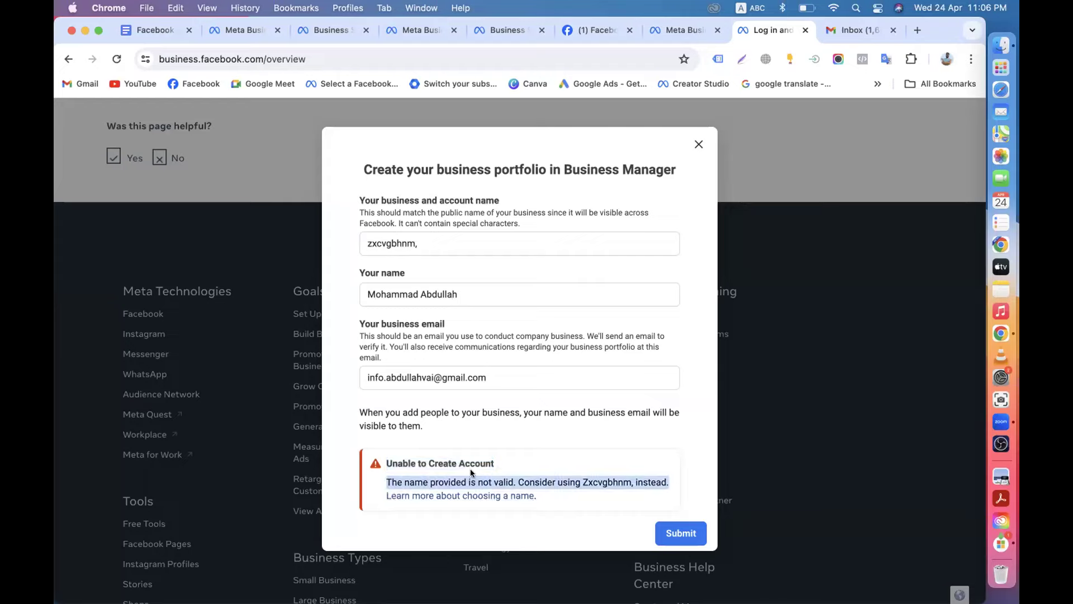
pyautogui.moveTo(400, 478); pyautogui.dragTo(597, 481)
# Rename the business to 'Sundor Nam' and resubmit, which returns the business-limit error.
pyautogui.moveTo(559, 243); pyautogui.dragTo(255, 248)
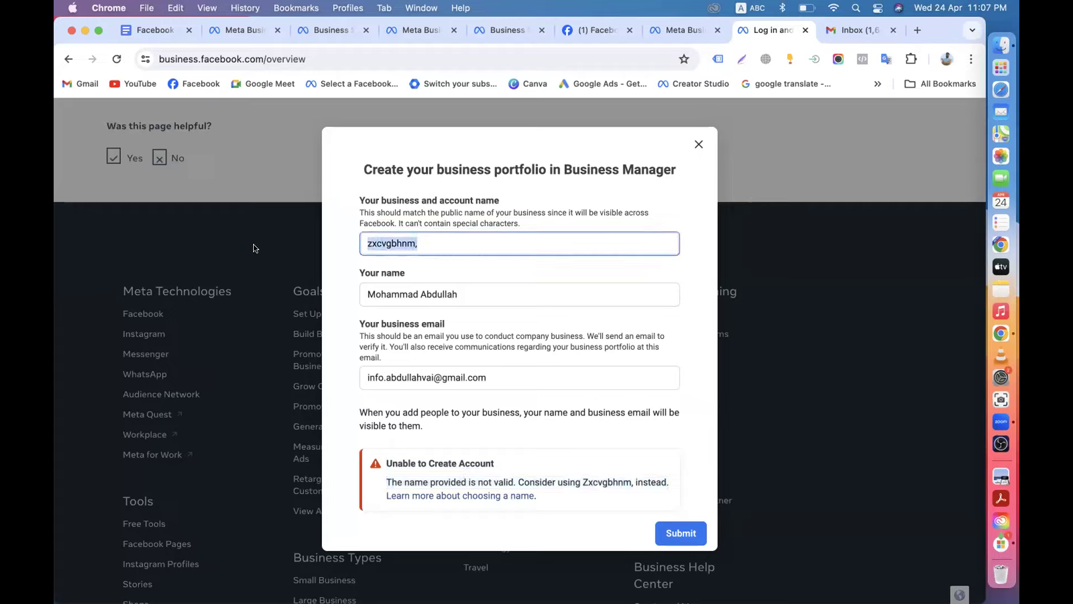
pyautogui.write('Sundor Nam')
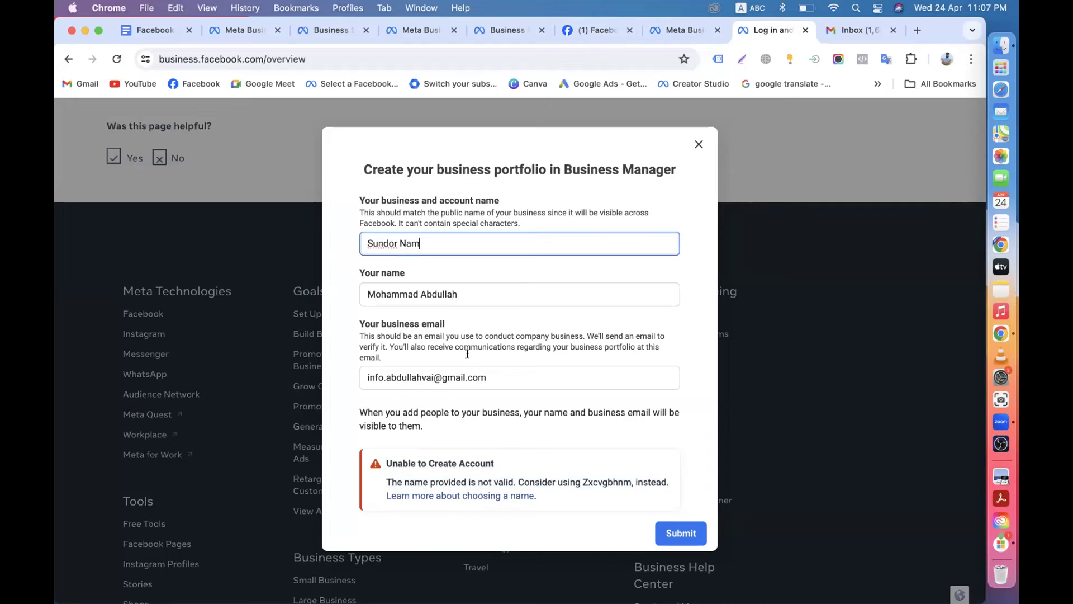
pyautogui.scroll(-3, 468, 354)
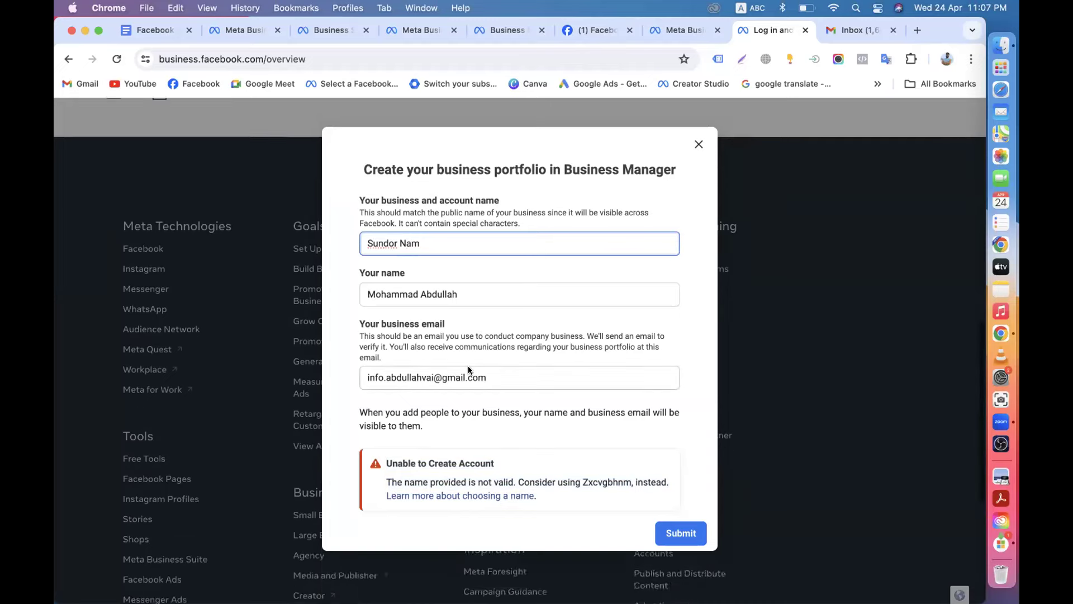
pyautogui.click(669, 526)
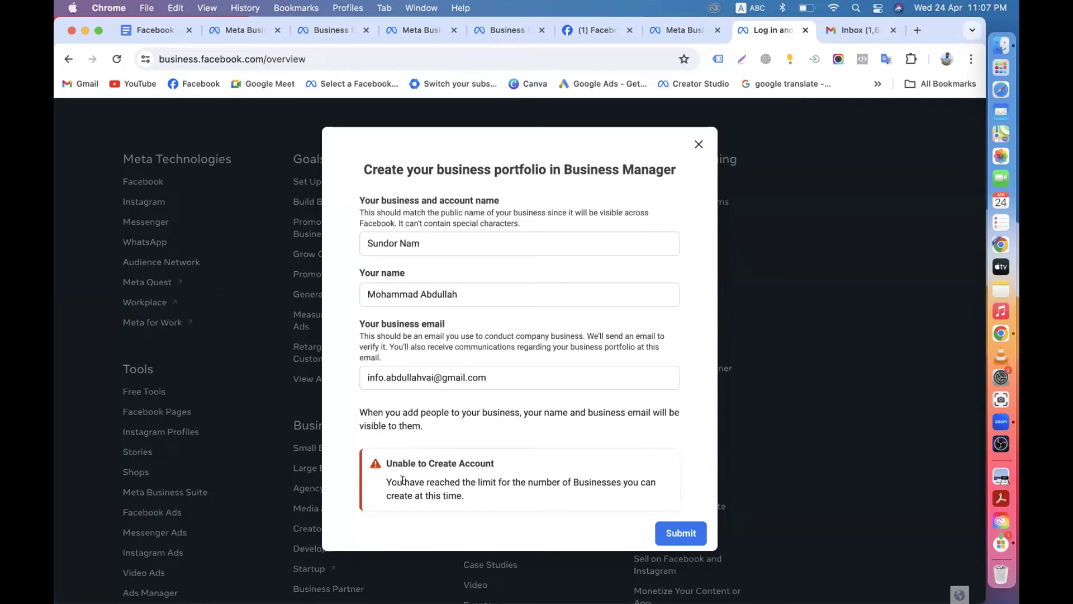
pyautogui.moveTo(378, 477); pyautogui.dragTo(454, 487)
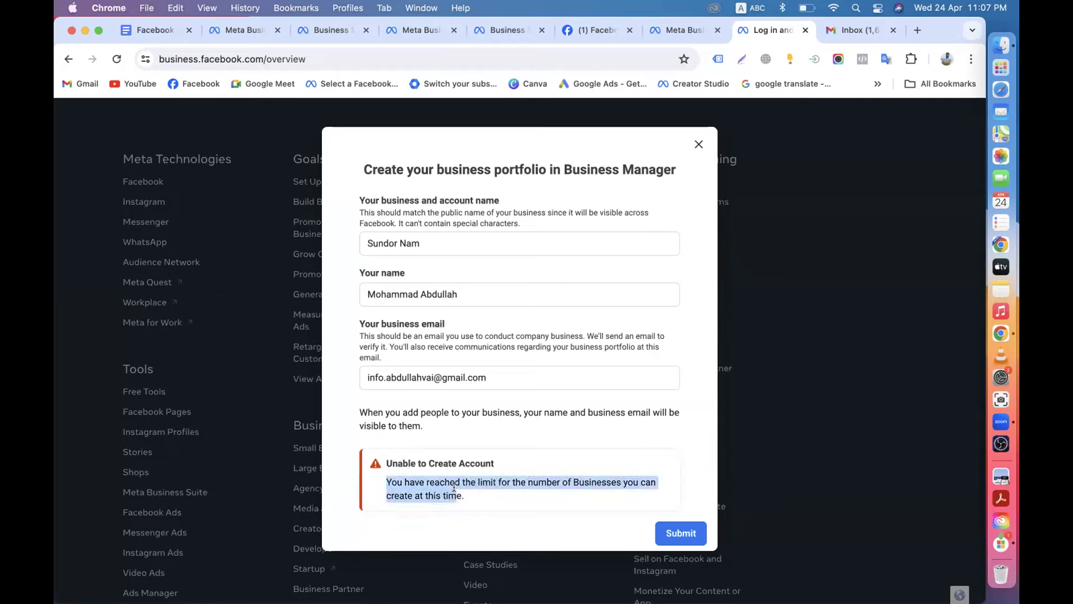
pyautogui.click(491, 460)
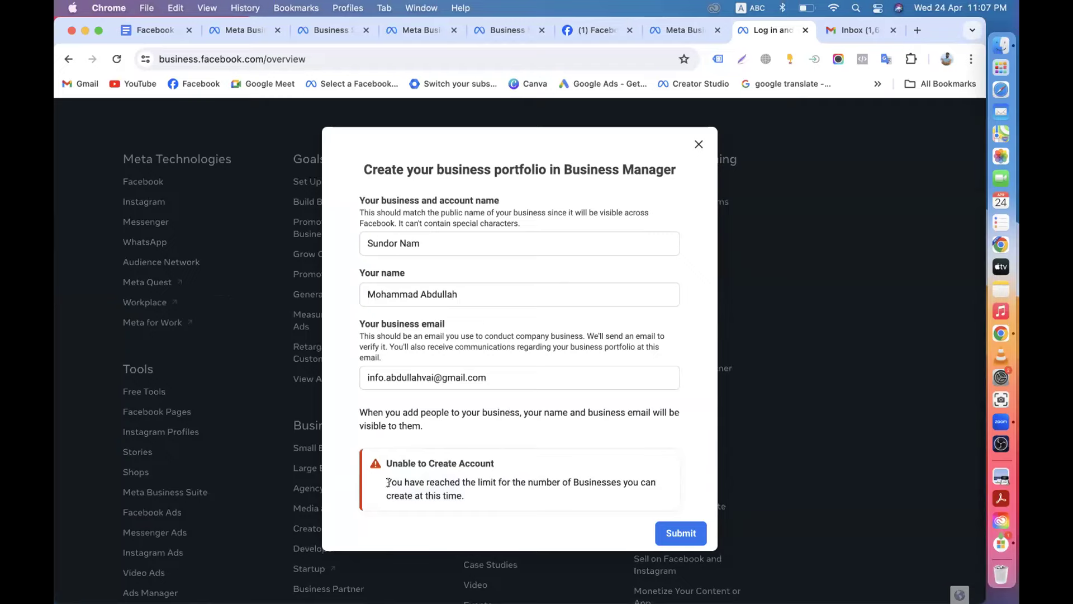
pyautogui.moveTo(388, 481); pyautogui.dragTo(509, 484)
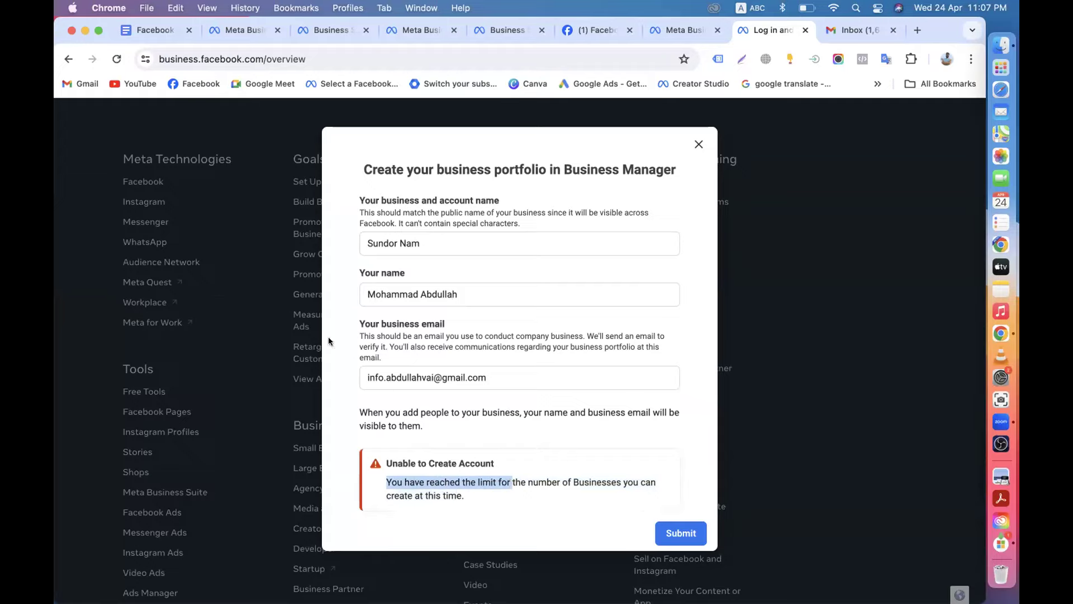
# Change the name to lowercase 'sundor nam' and review the business creation limit error.
pyautogui.click(371, 238)
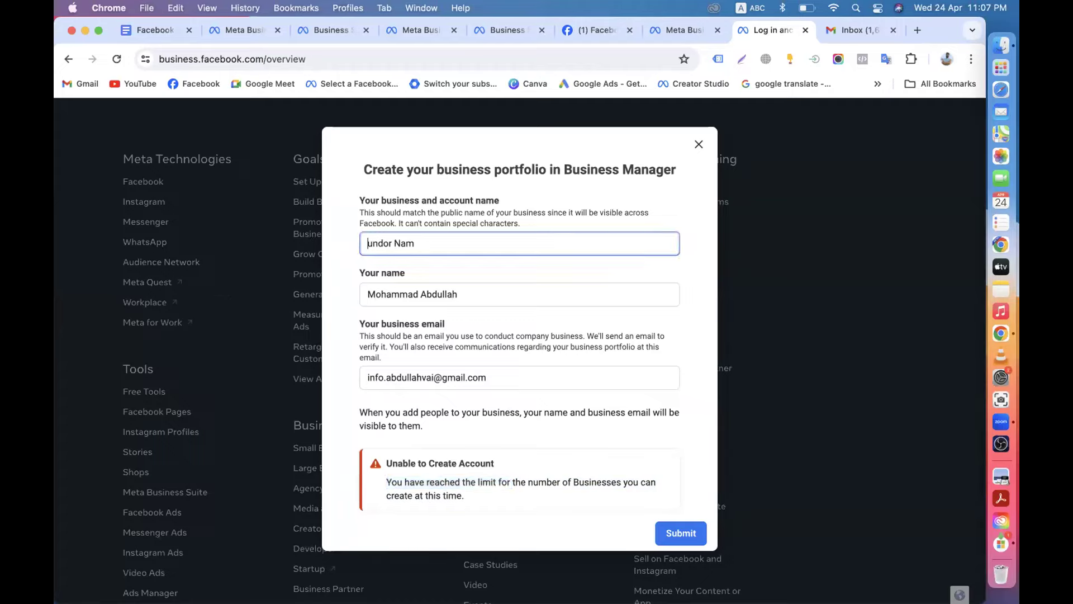
pyautogui.click(406, 243)
pyautogui.press('BackSpace')
pyautogui.write('n')
pyautogui.click(371, 244)
pyautogui.press('BackSpace')
pyautogui.write('s')
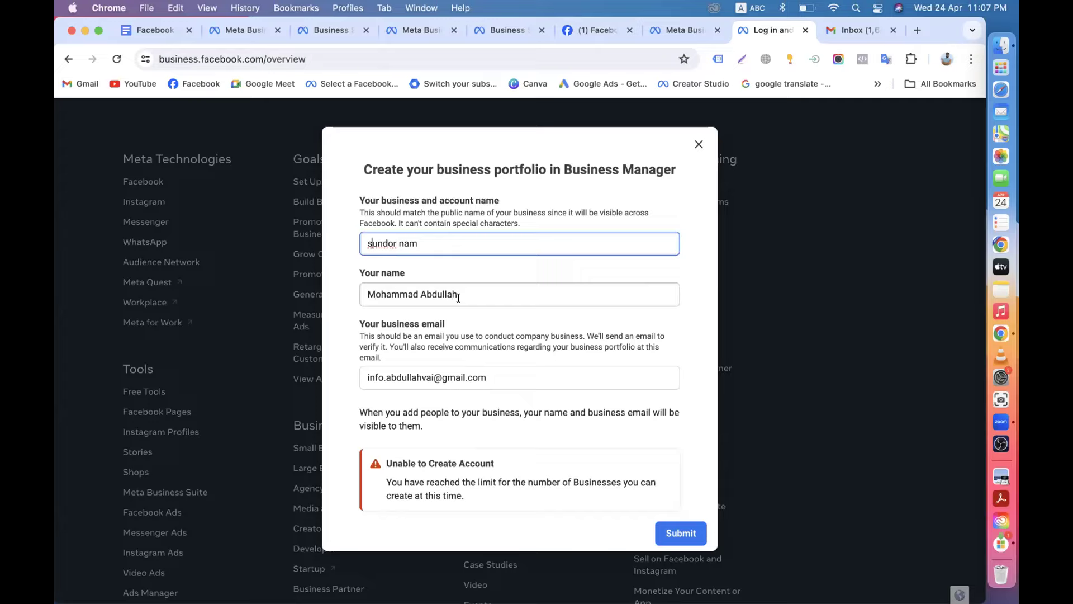
pyautogui.scroll(-5, 458, 298)
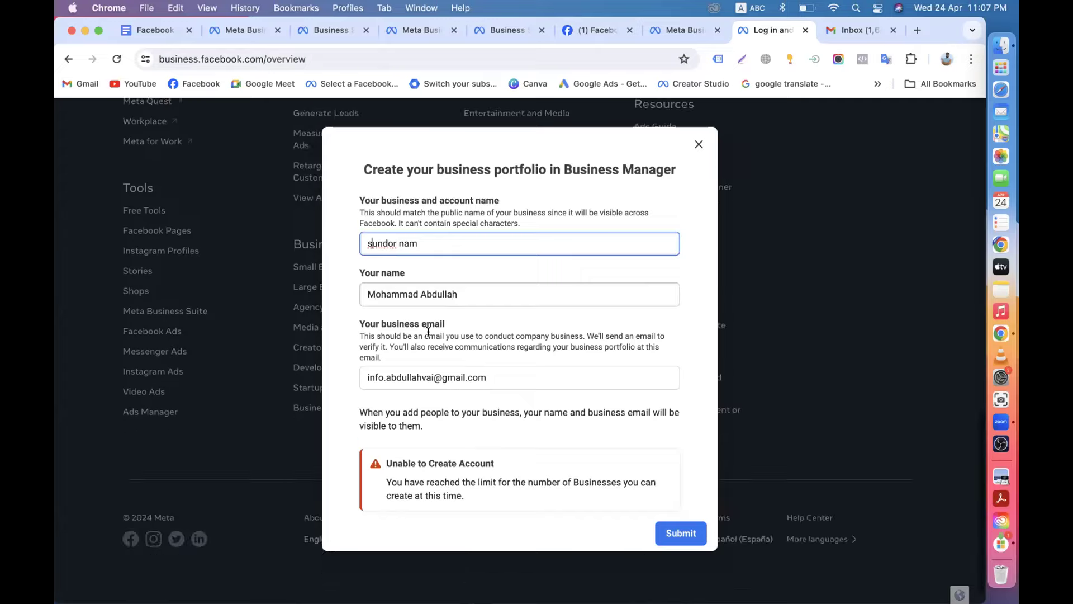
pyautogui.click(383, 466)
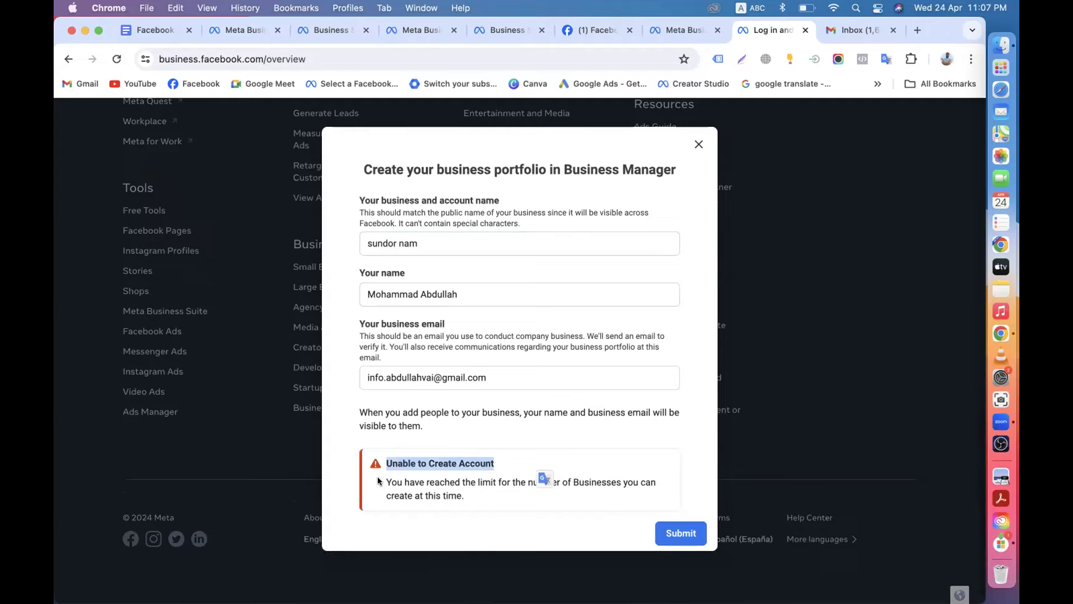
pyautogui.moveTo(377, 476); pyautogui.dragTo(481, 509)
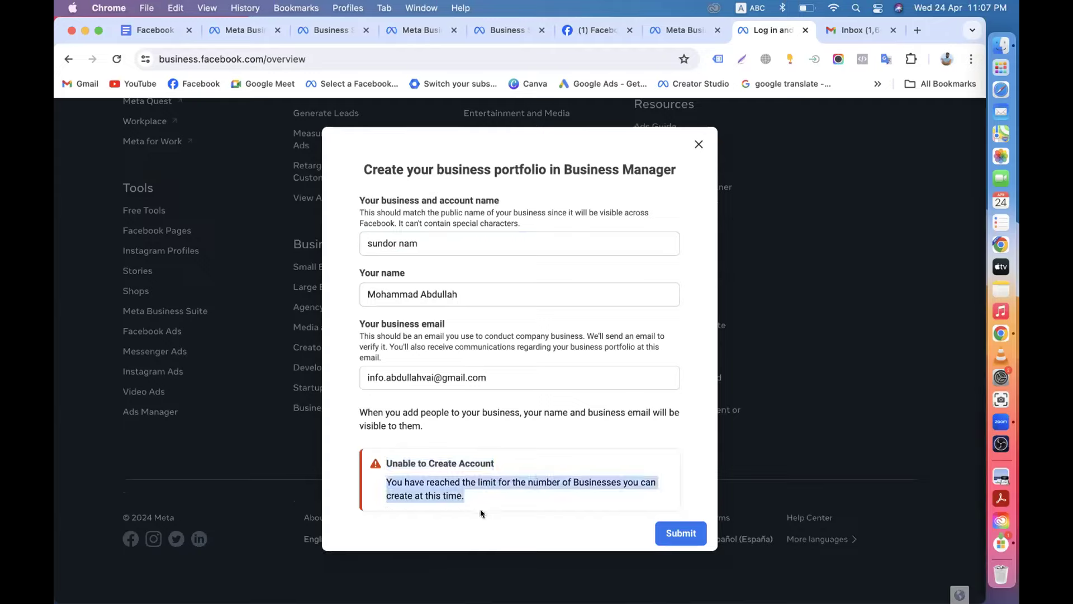
pyautogui.click(384, 482)
pyautogui.moveTo(378, 478); pyautogui.dragTo(481, 500)
pyautogui.scroll(10, 594, 383)
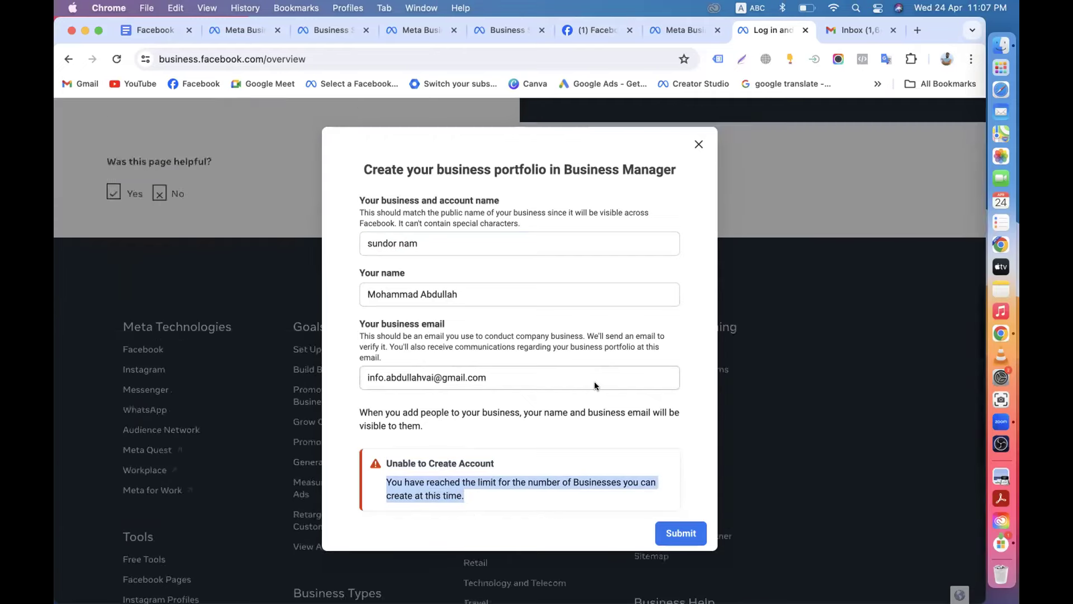
pyautogui.click(498, 441)
# Dismiss the creation form and close the Facebook, login, Gmail, Meta Business Suite and Business Settings tabs.
pyautogui.click(699, 147)
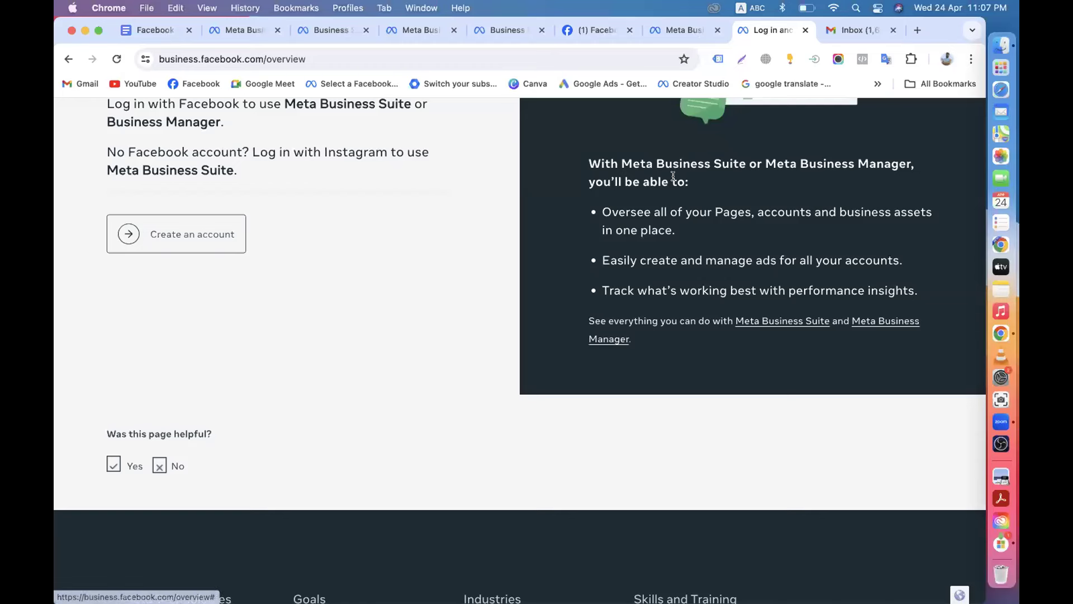
pyautogui.click(628, 29)
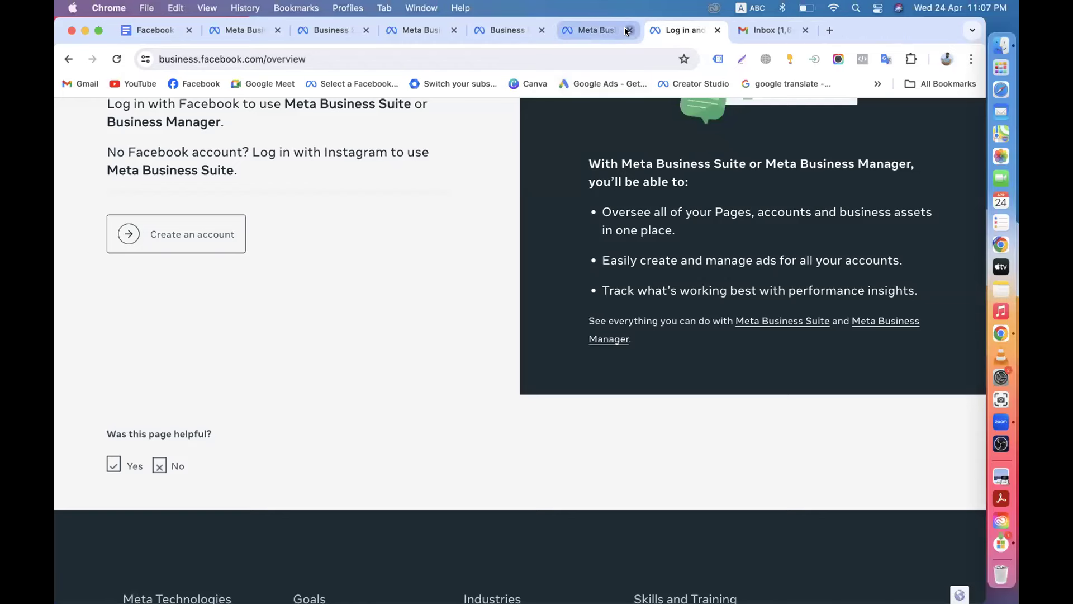
pyautogui.click(625, 27)
pyautogui.click(625, 27)
pyautogui.click(625, 27)
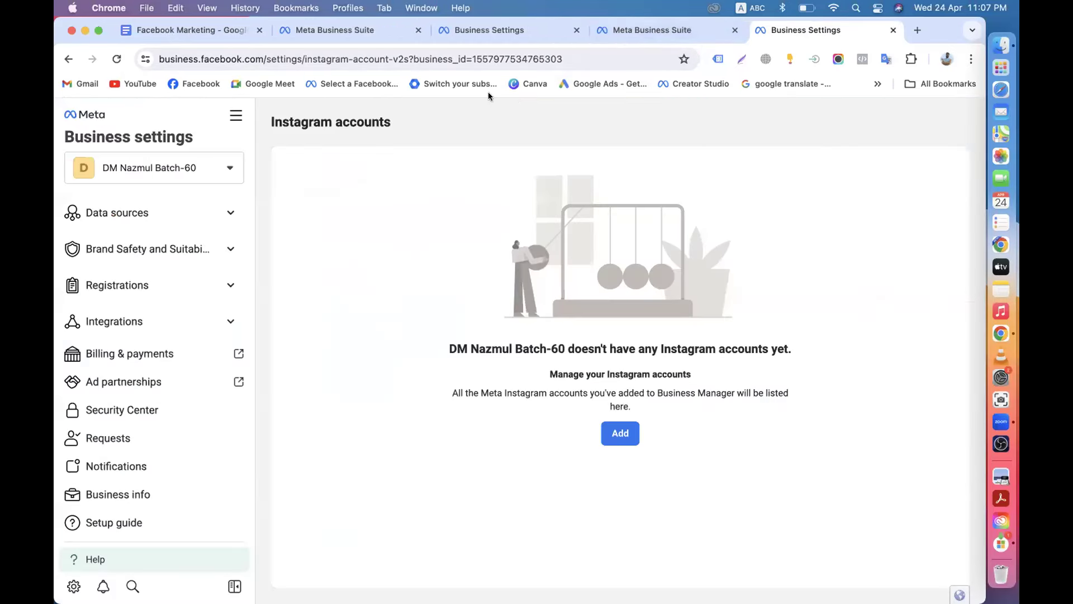
pyautogui.click(339, 28)
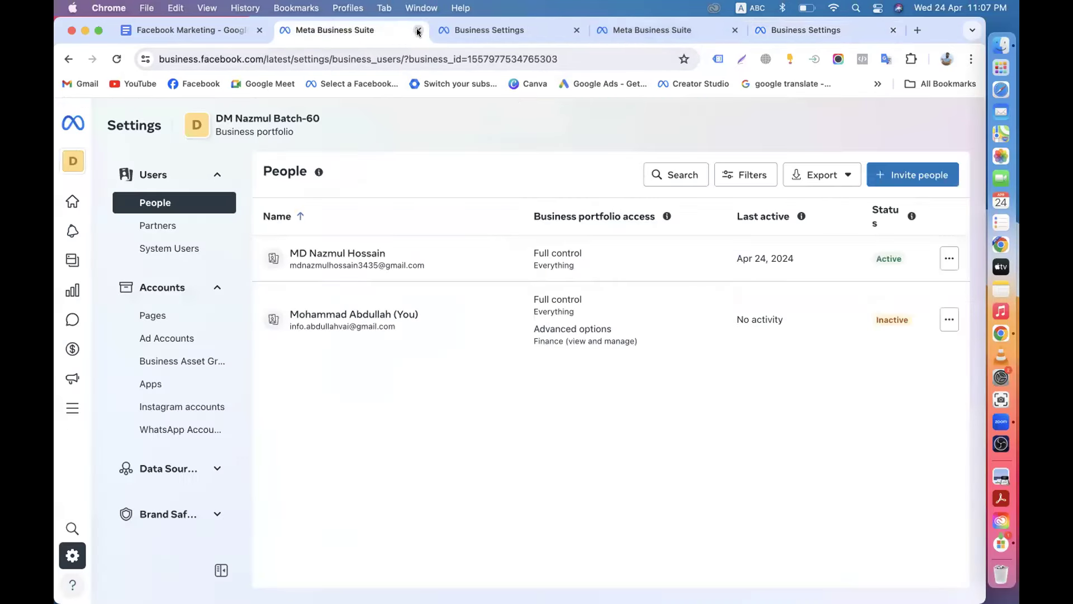
pyautogui.click(419, 31)
pyautogui.click(418, 31)
pyautogui.click(418, 30)
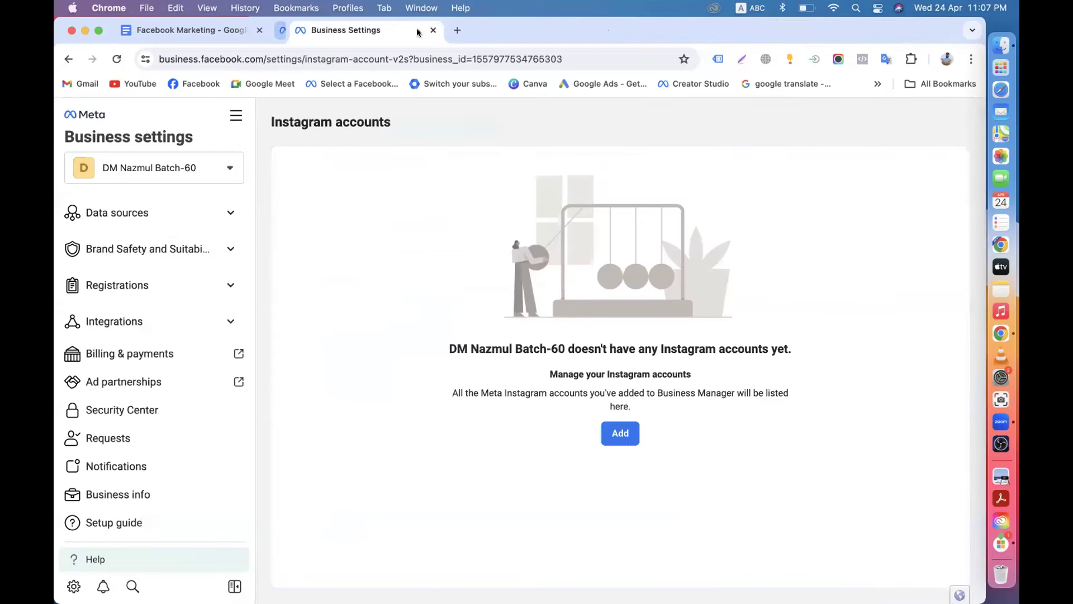
pyautogui.click(418, 31)
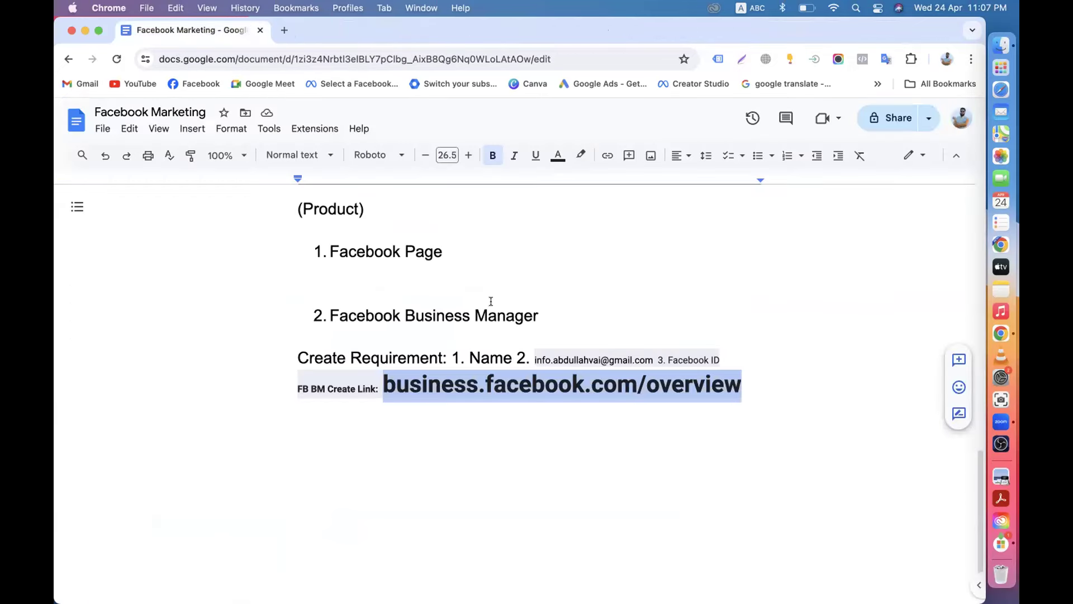
pyautogui.click(757, 383)
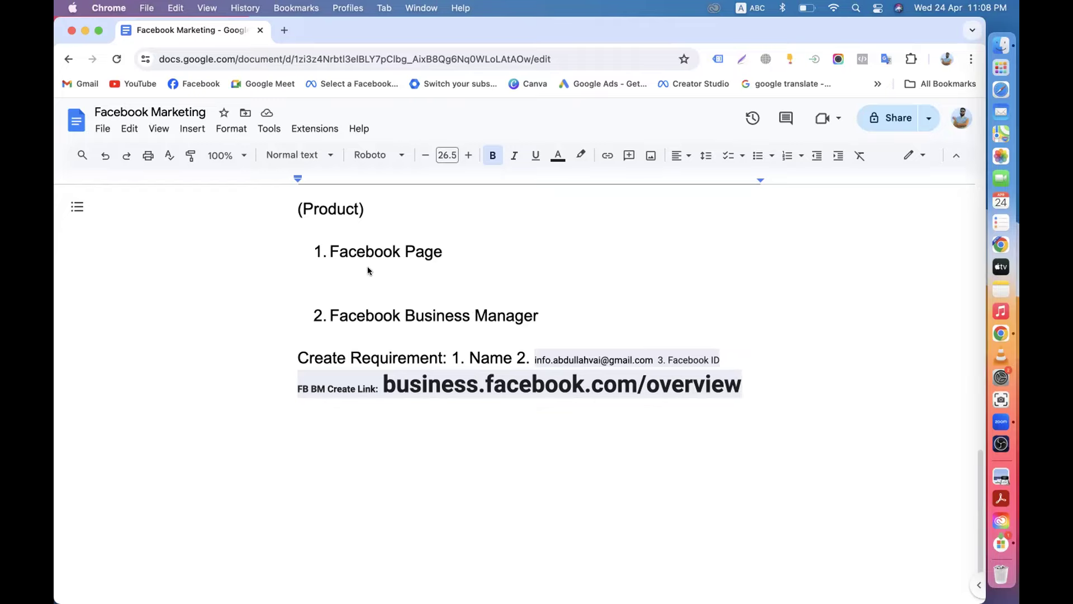
# Highlight the words Boost/Promote in the notes, then clear the selection.
pyautogui.scroll(5, 367, 266)
pyautogui.click(403, 279)
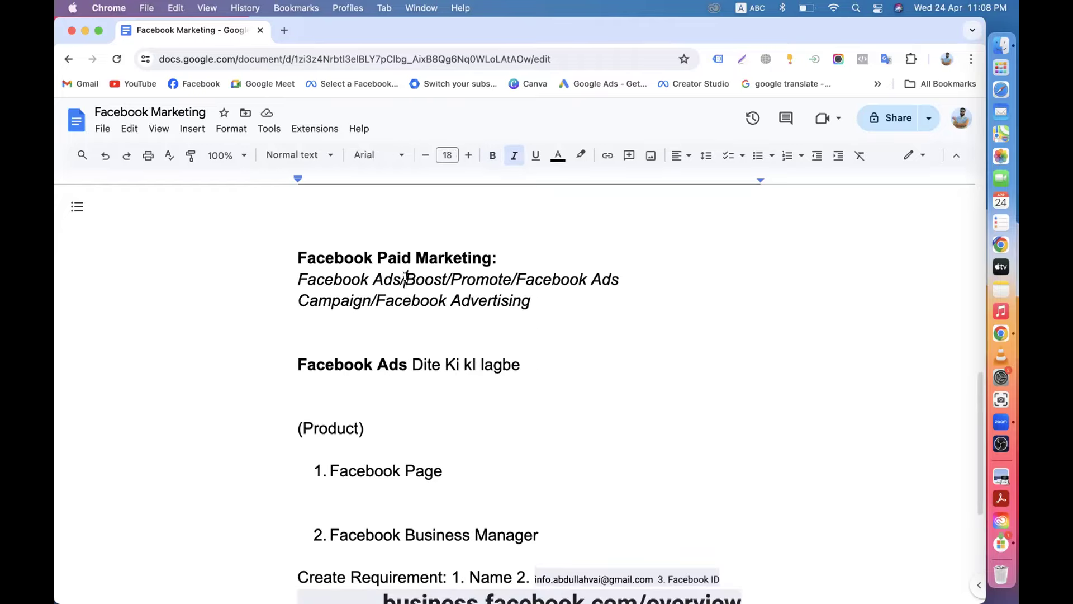
pyautogui.hotkey('alt', 'shift', 'Right')
pyautogui.press('Right')
pyautogui.moveTo(404, 279); pyautogui.dragTo(512, 280)
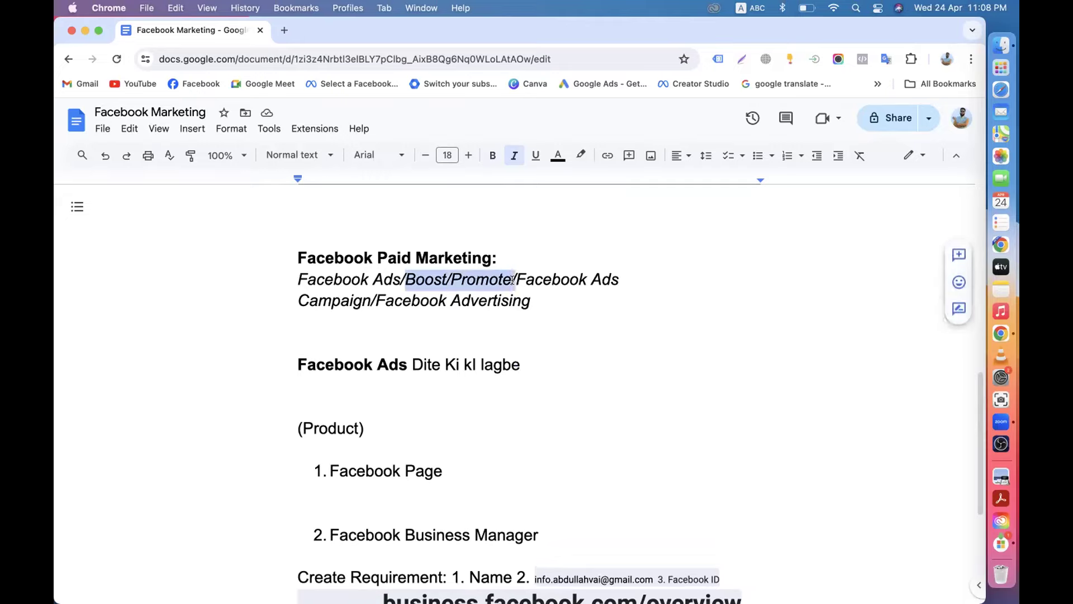
pyautogui.click(414, 280)
pyautogui.moveTo(405, 280); pyautogui.dragTo(445, 279)
pyautogui.click(556, 307)
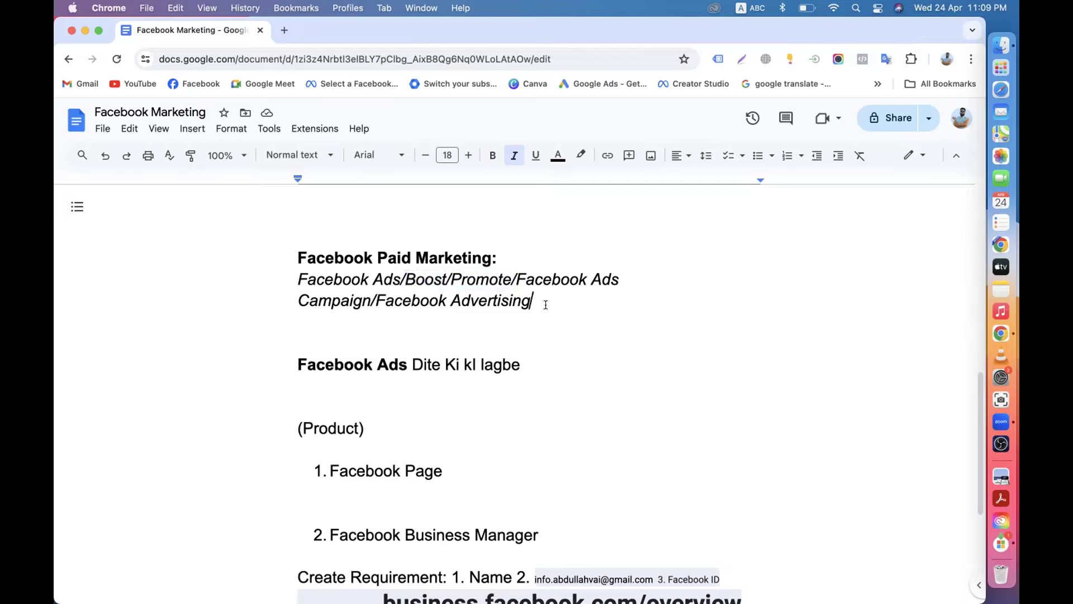
# Open an empty browser tab, then close it and return to the Facebook Marketing document.
pyautogui.scroll(-1, 547, 304)
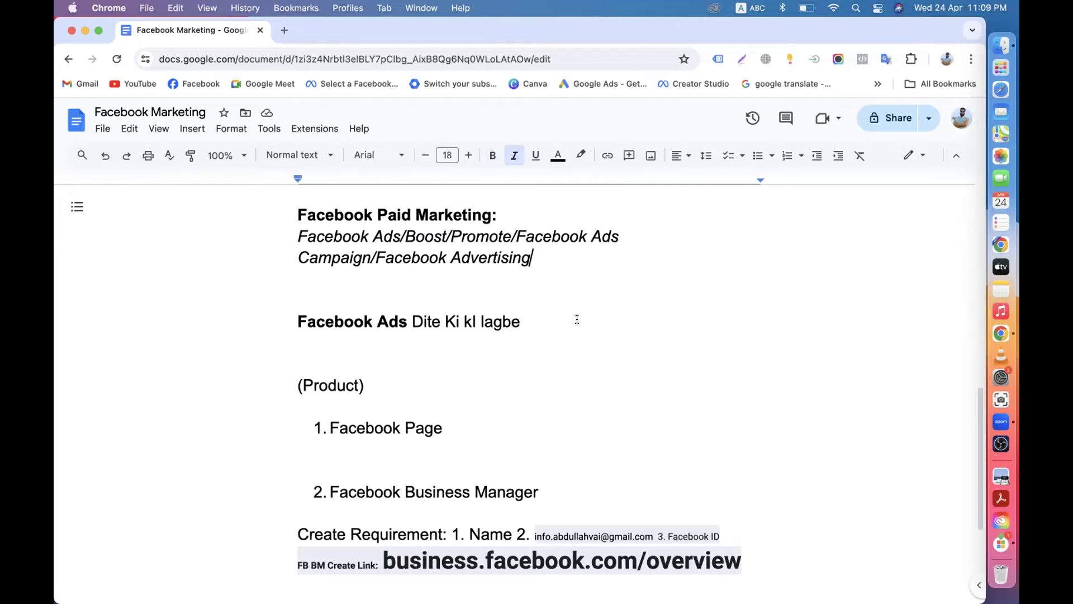
pyautogui.scroll(5, 576, 318)
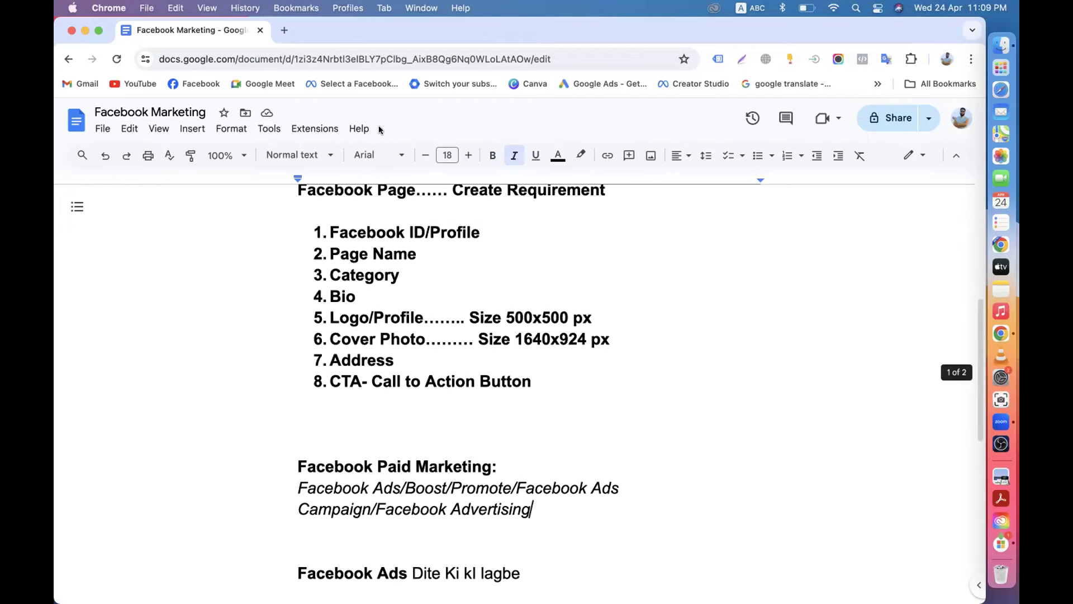
pyautogui.click(284, 31)
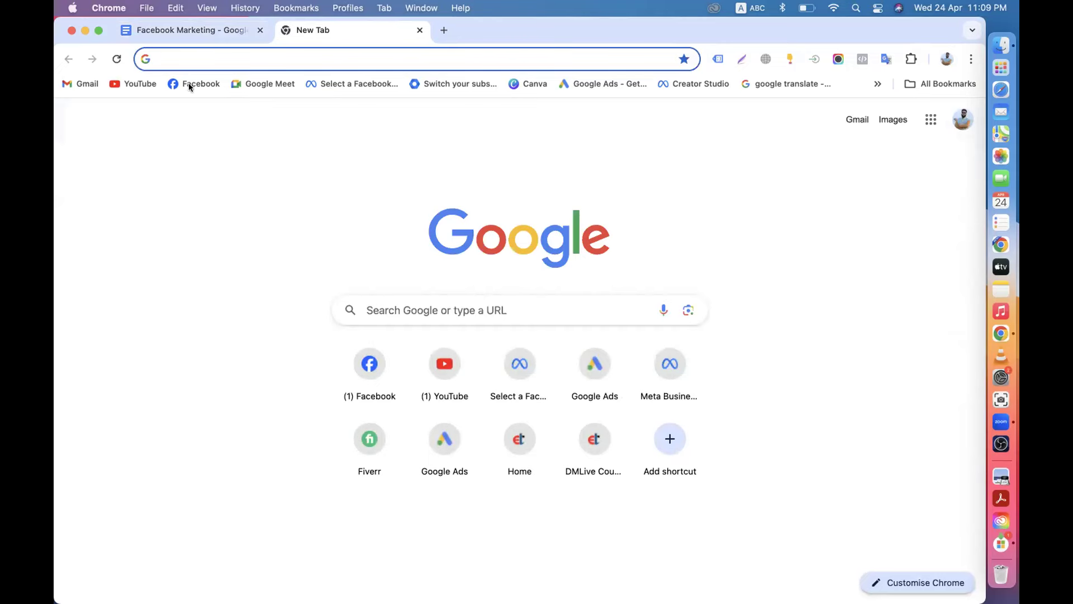
pyautogui.click(192, 35)
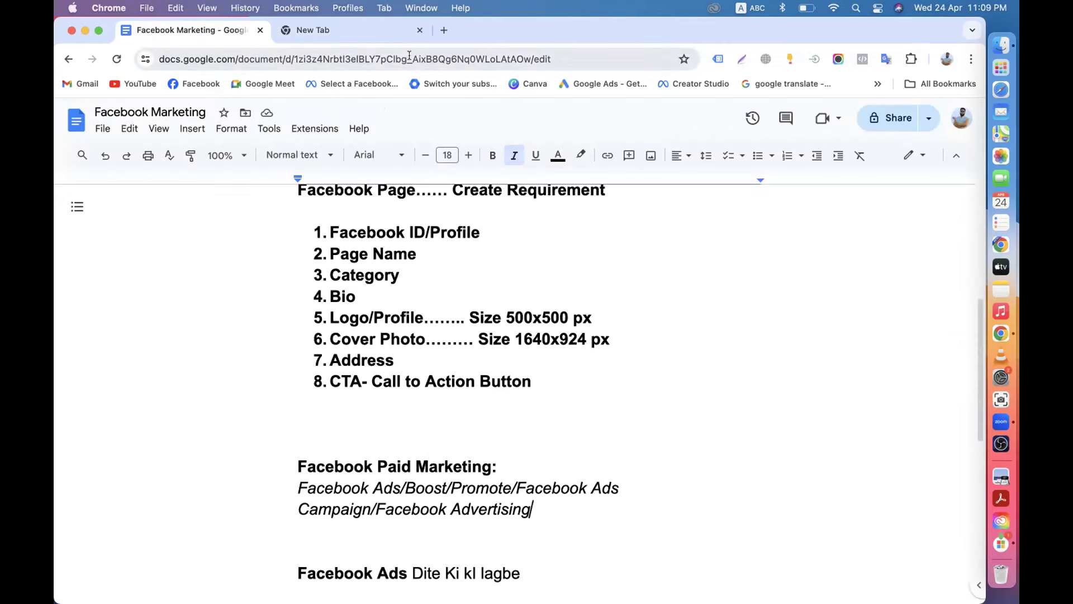
pyautogui.click(419, 31)
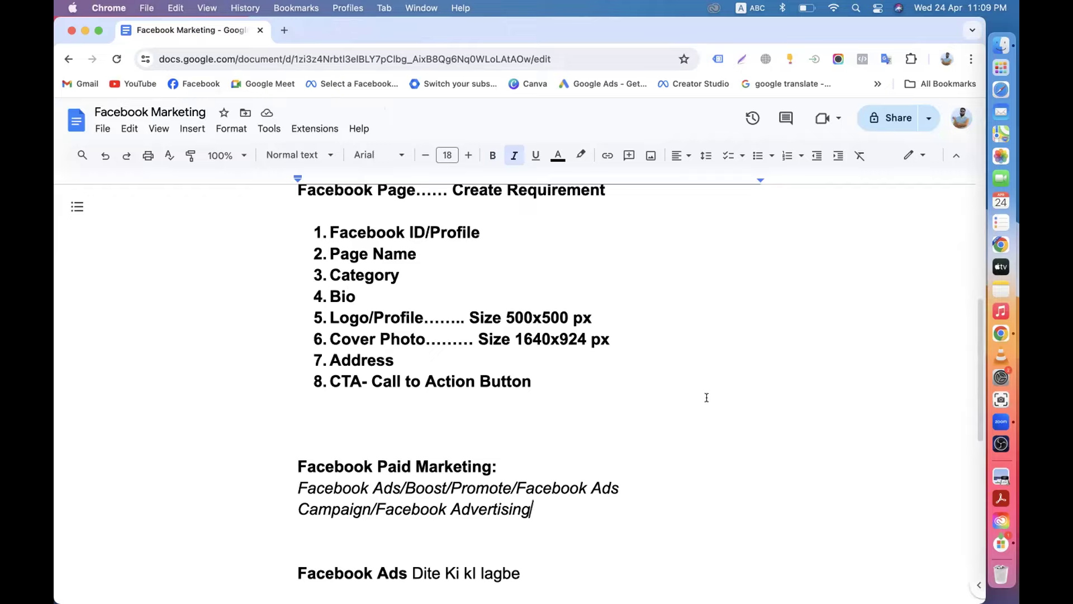
# Select the '2. Facebook Business Manager' line in the numbered list.
pyautogui.scroll(-5, 706, 397)
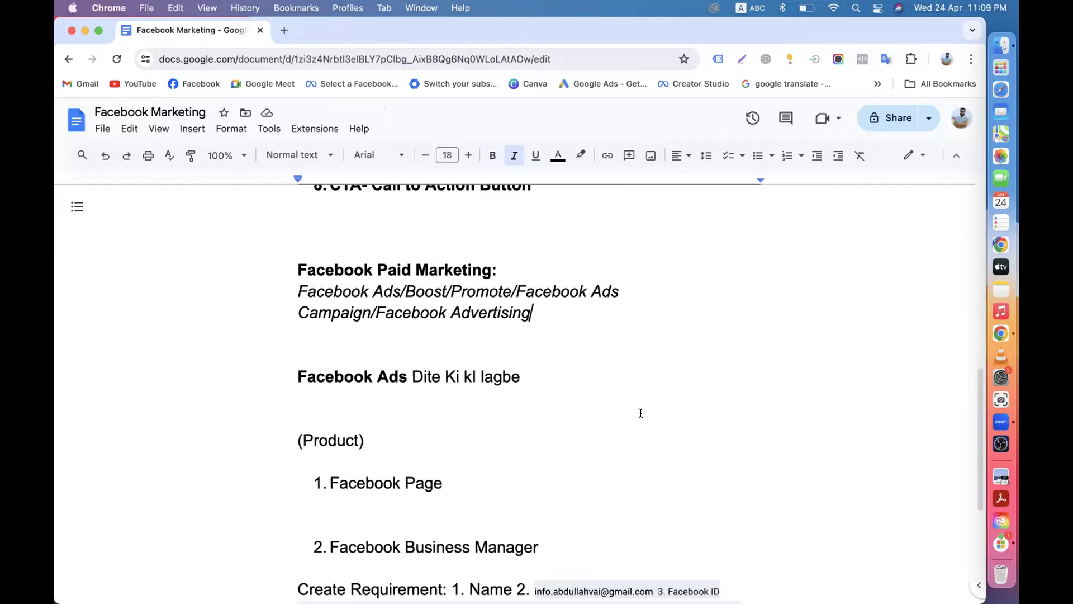
pyautogui.scroll(-5, 641, 413)
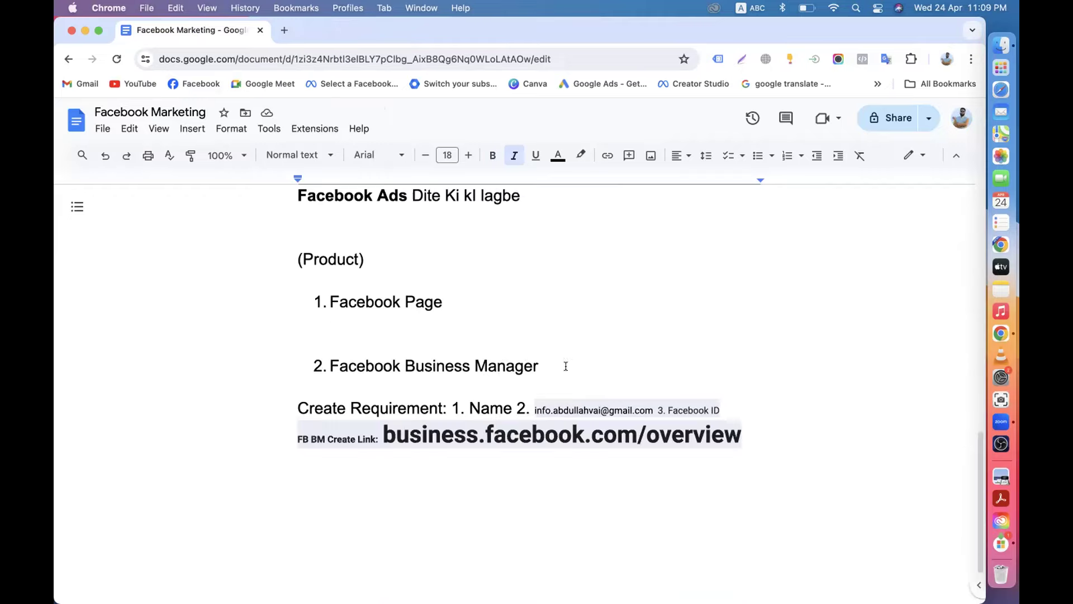
pyautogui.moveTo(328, 364); pyautogui.dragTo(540, 361)
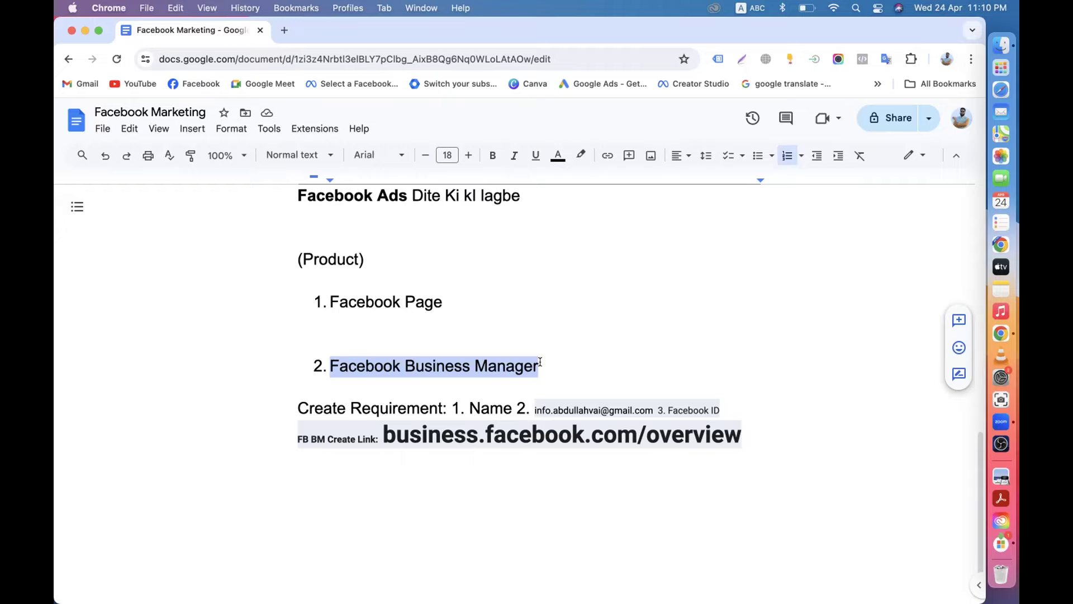
# In a new tab, pick DM Nazmul Batch-60 from the business selection page to load its Home.
pyautogui.click(284, 30)
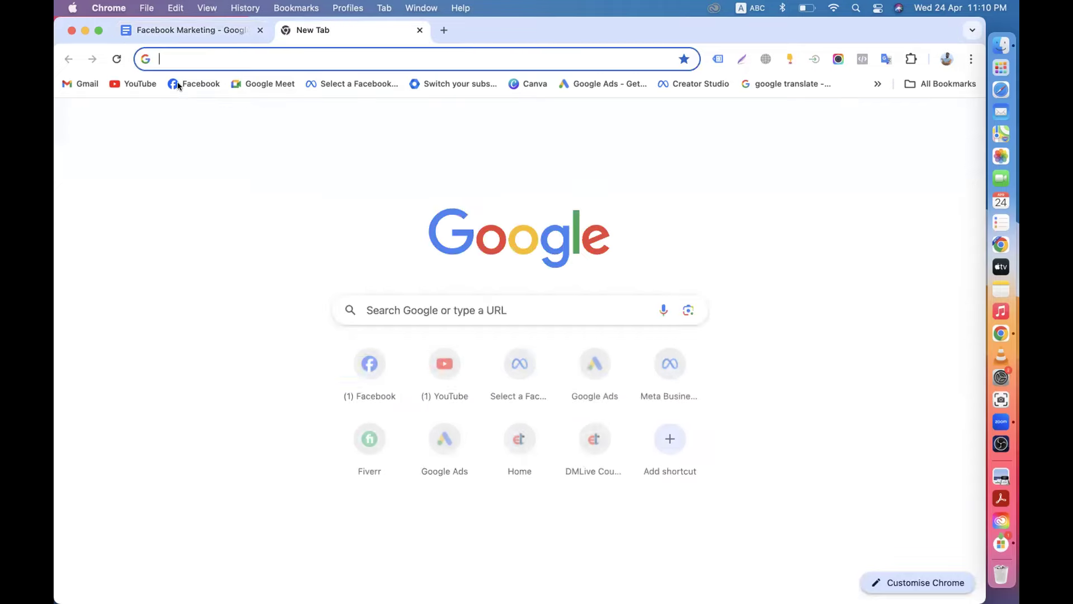
pyautogui.click(336, 84)
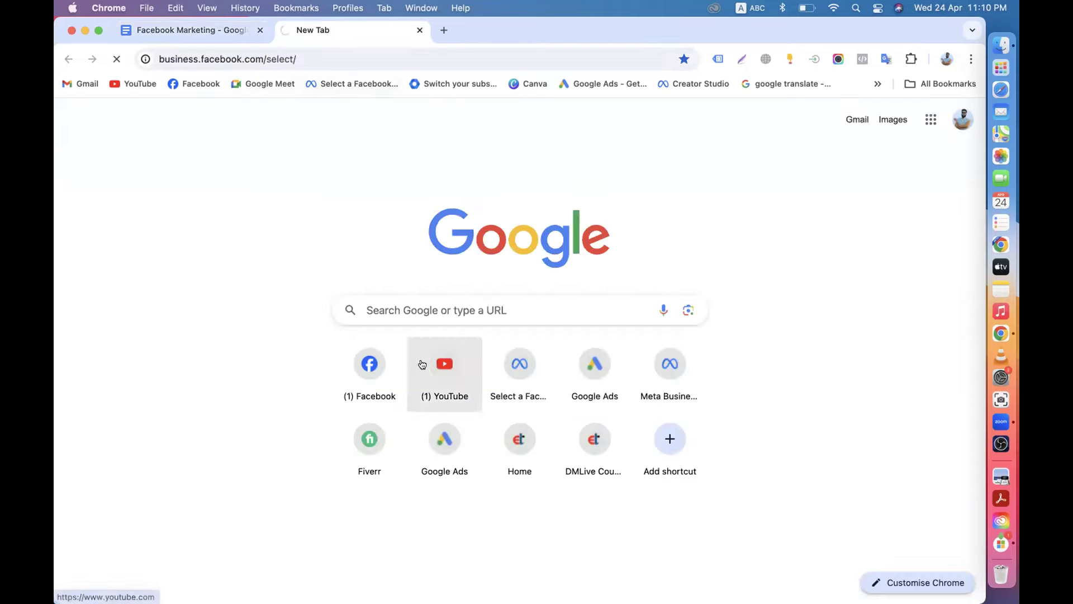
pyautogui.scroll(-10, 422, 364)
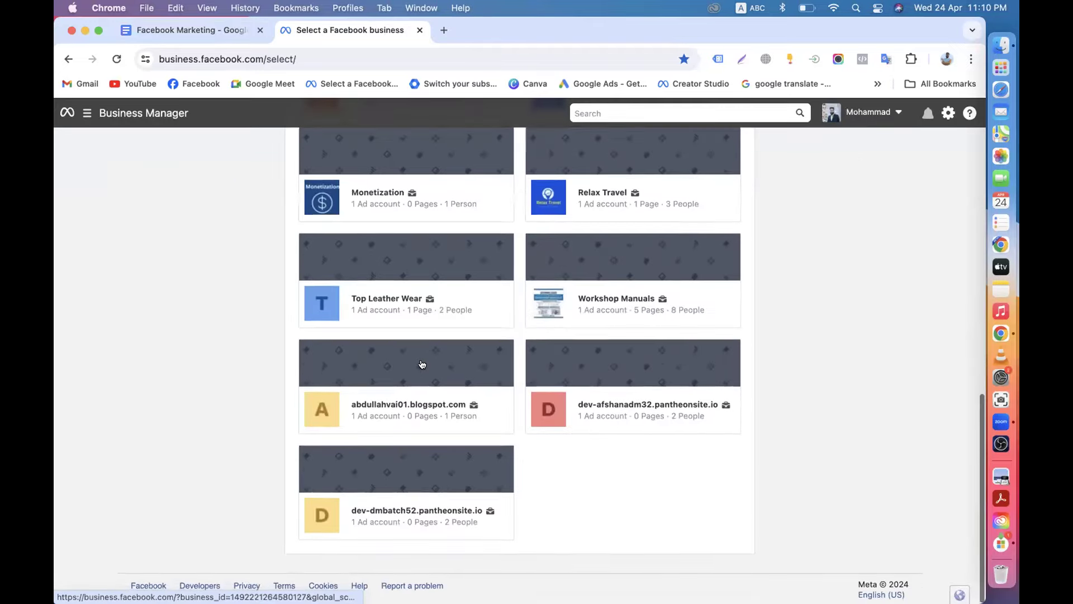
pyautogui.scroll(4, 422, 365)
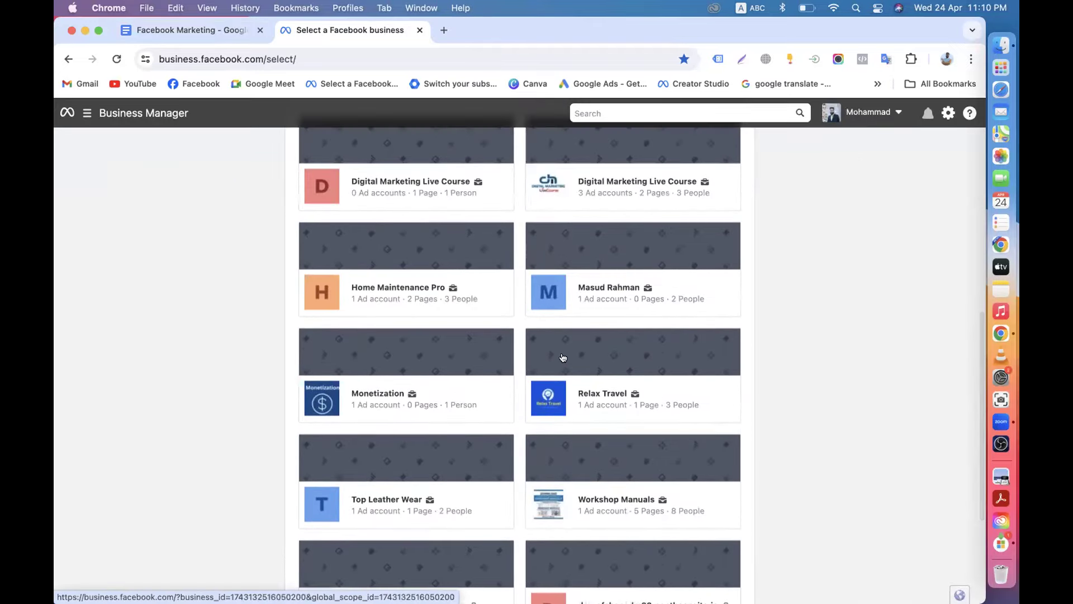
pyautogui.scroll(8, 563, 358)
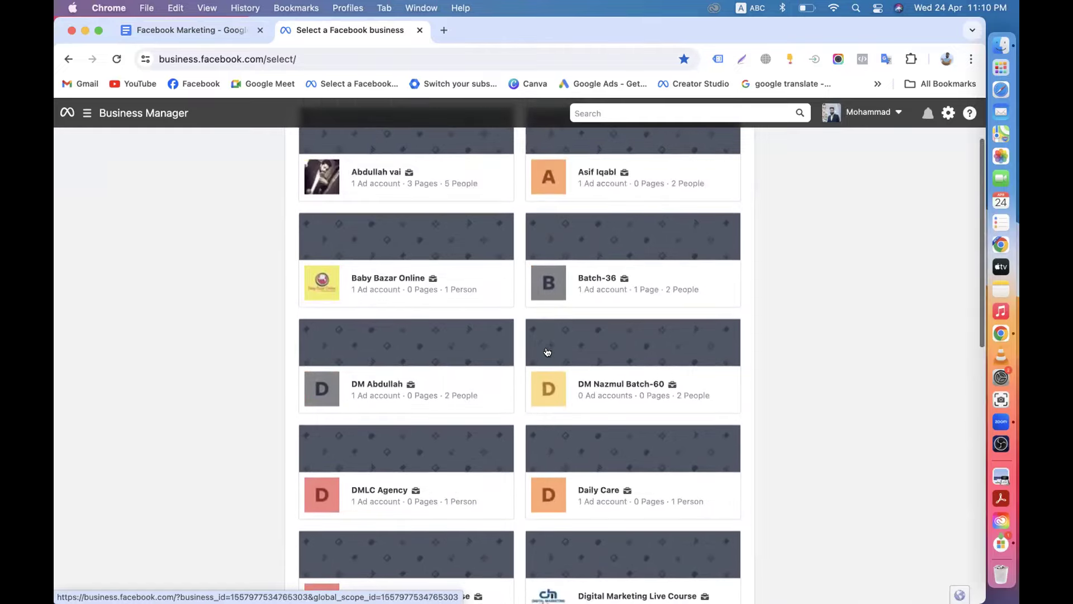
pyautogui.click(612, 388)
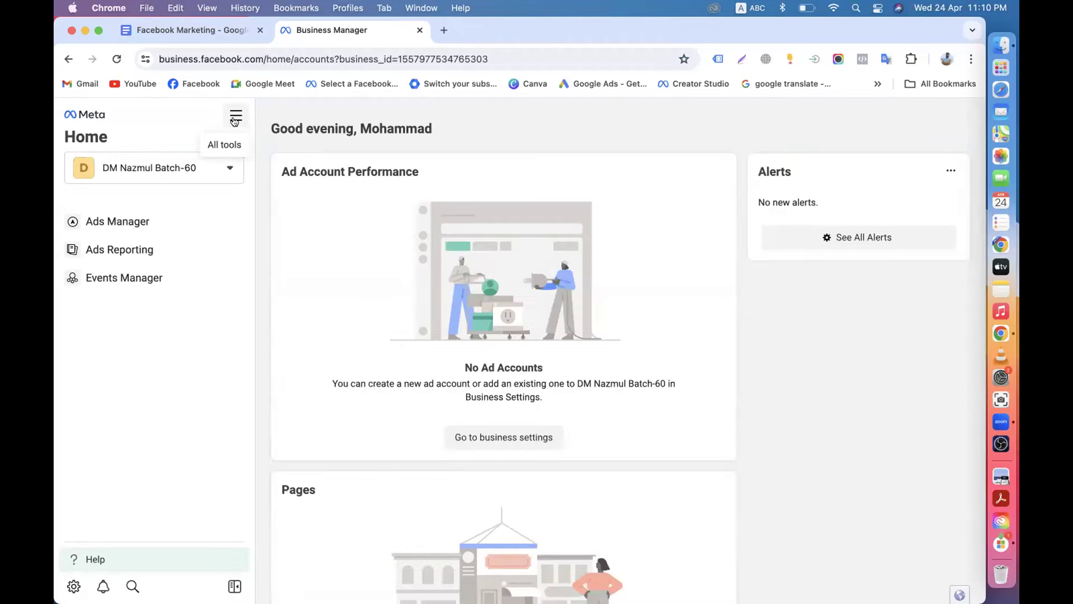
pyautogui.click(235, 121)
# In Business settings, confirm the portfolio owns no Pages and view its two full-control people.
pyautogui.click(462, 215)
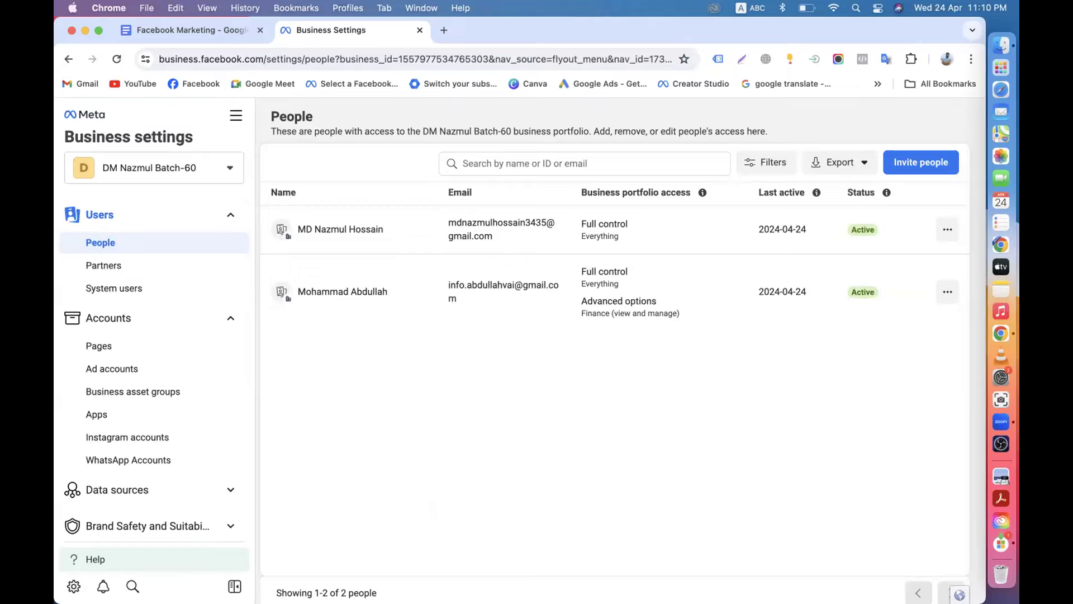
pyautogui.scroll(-5, 142, 441)
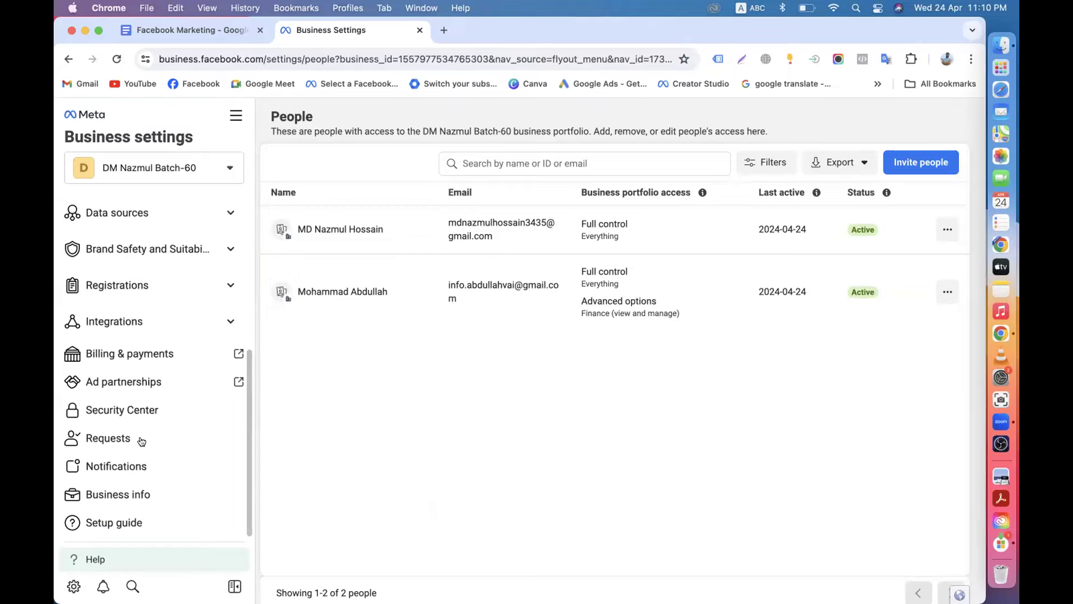
pyautogui.scroll(5, 140, 440)
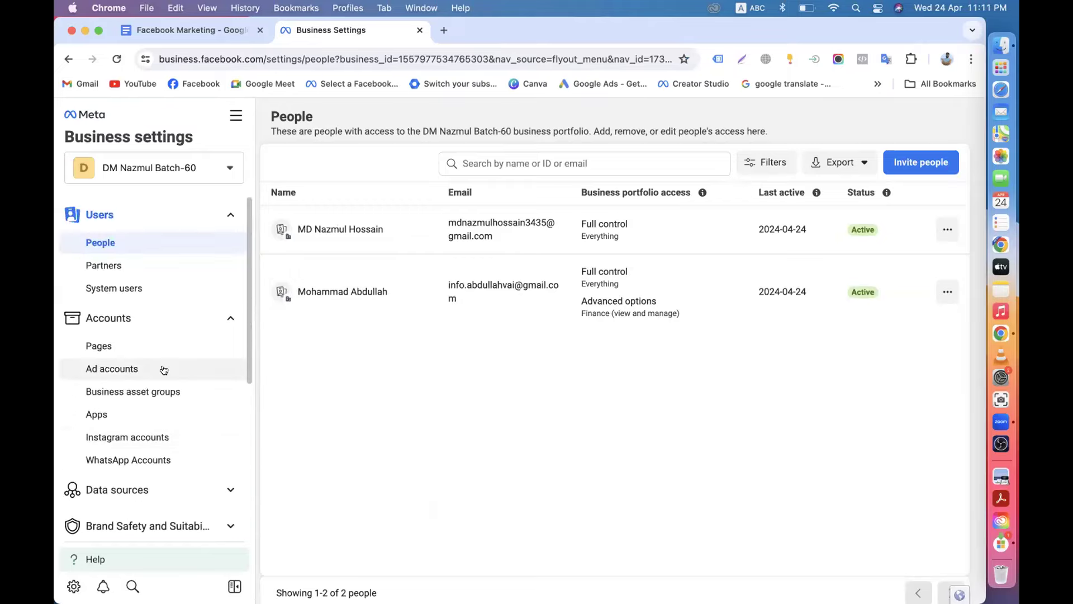
pyautogui.click(111, 345)
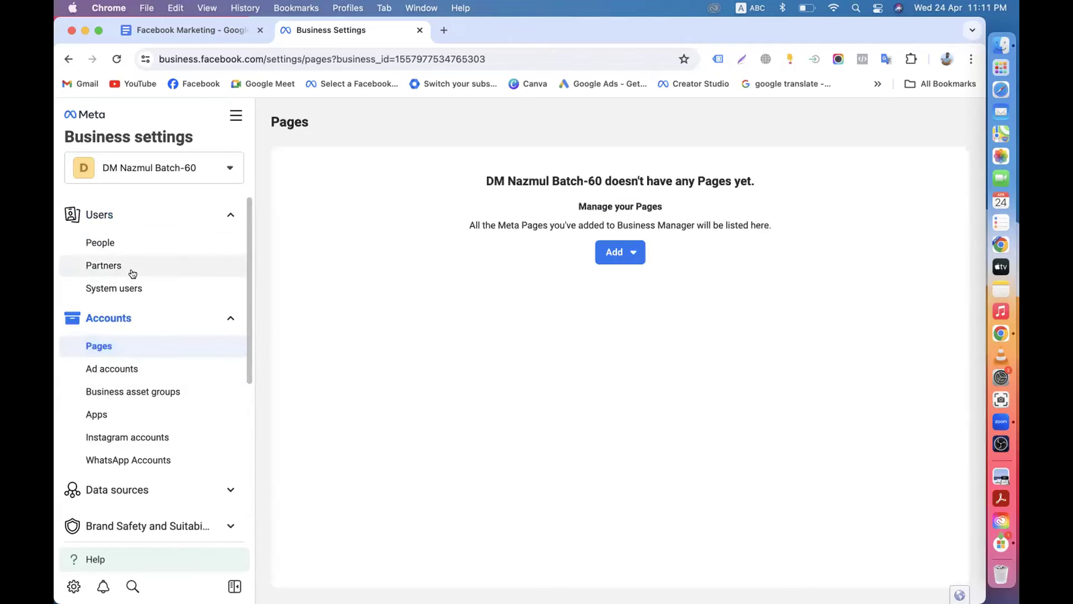
pyautogui.click(117, 251)
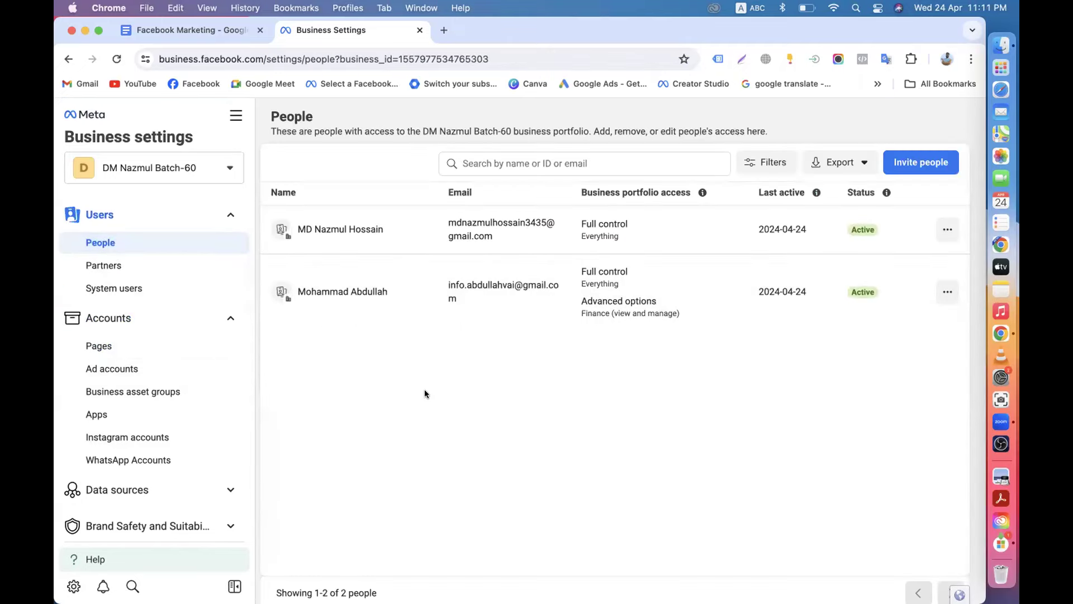
pyautogui.scroll(-2, 425, 393)
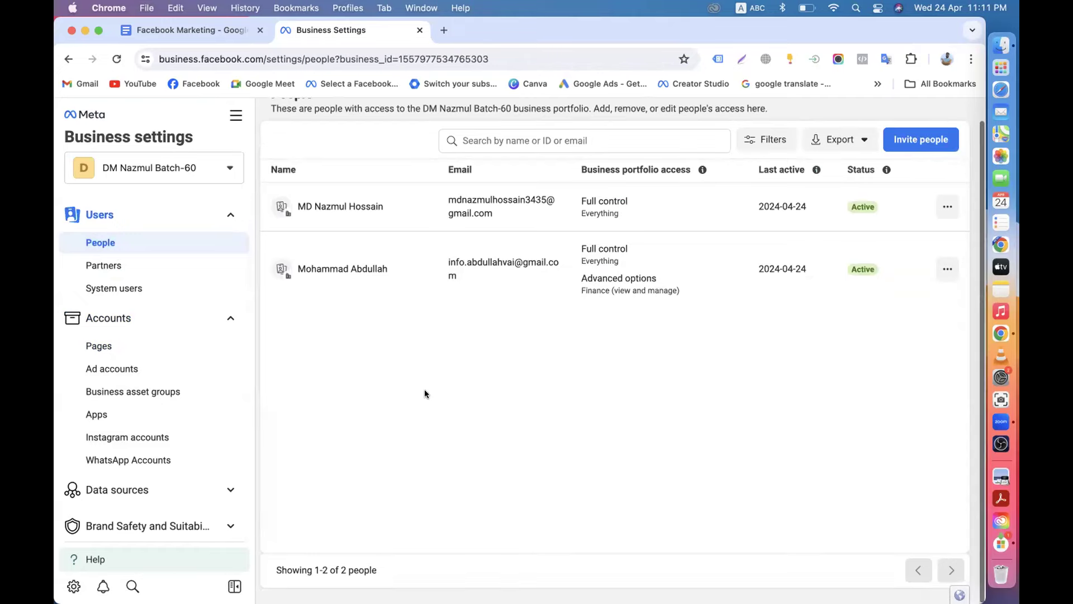
pyautogui.scroll(2, 593, 403)
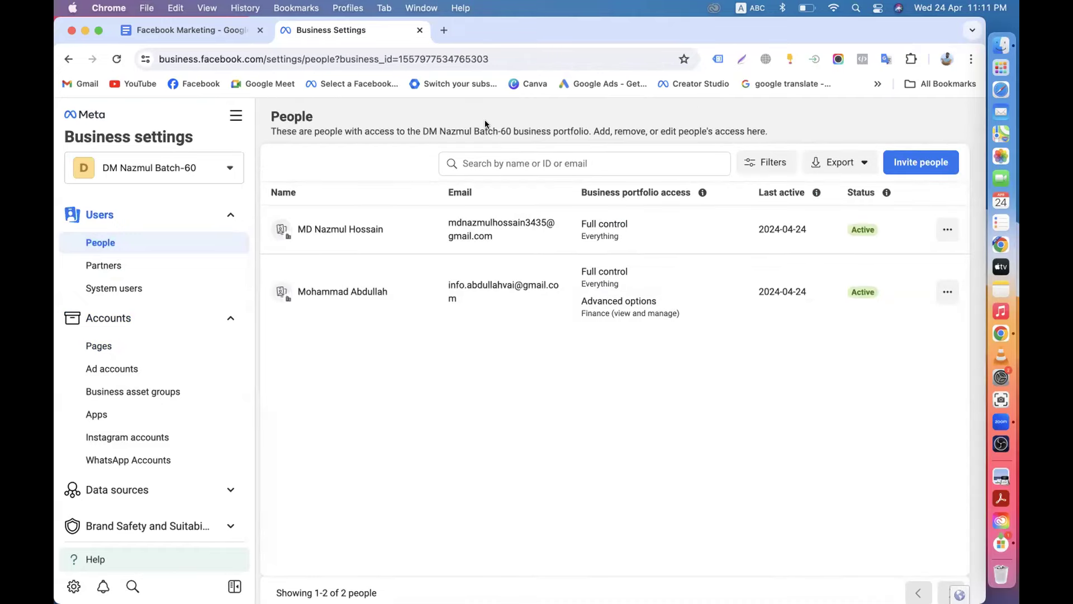
pyautogui.click(180, 30)
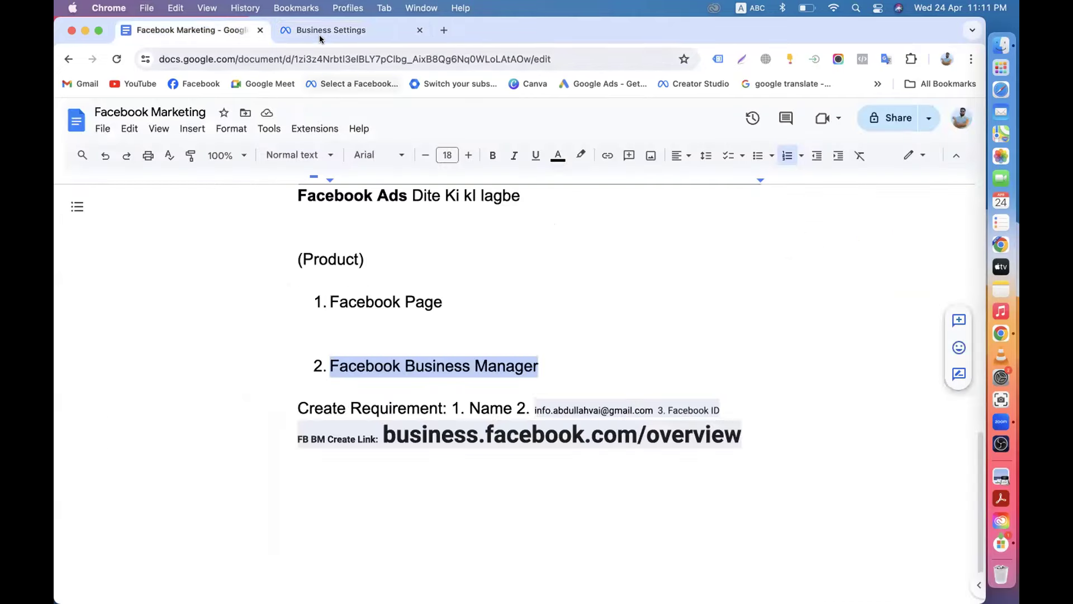
# Return to the Business Settings People page for DM Nazmul Batch-60.
pyautogui.click(313, 30)
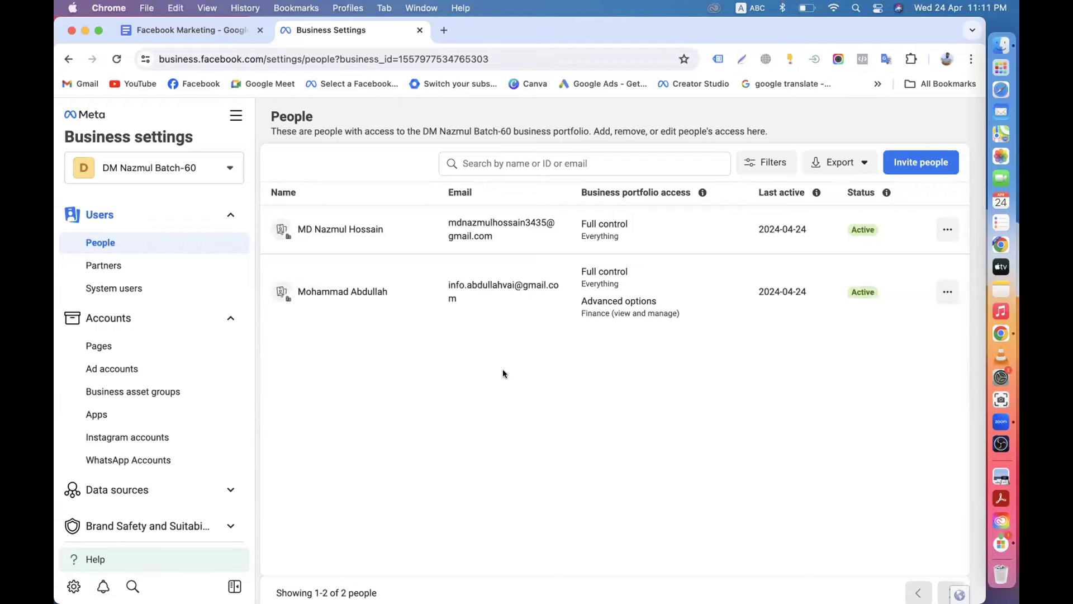
pyautogui.scroll(-2, 502, 369)
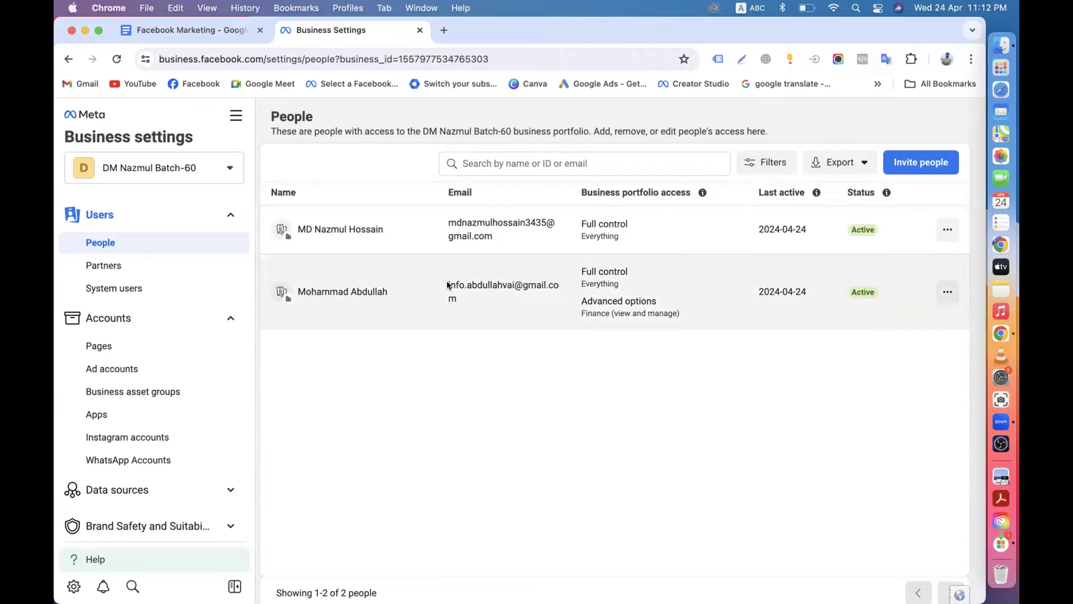
pyautogui.click(443, 30)
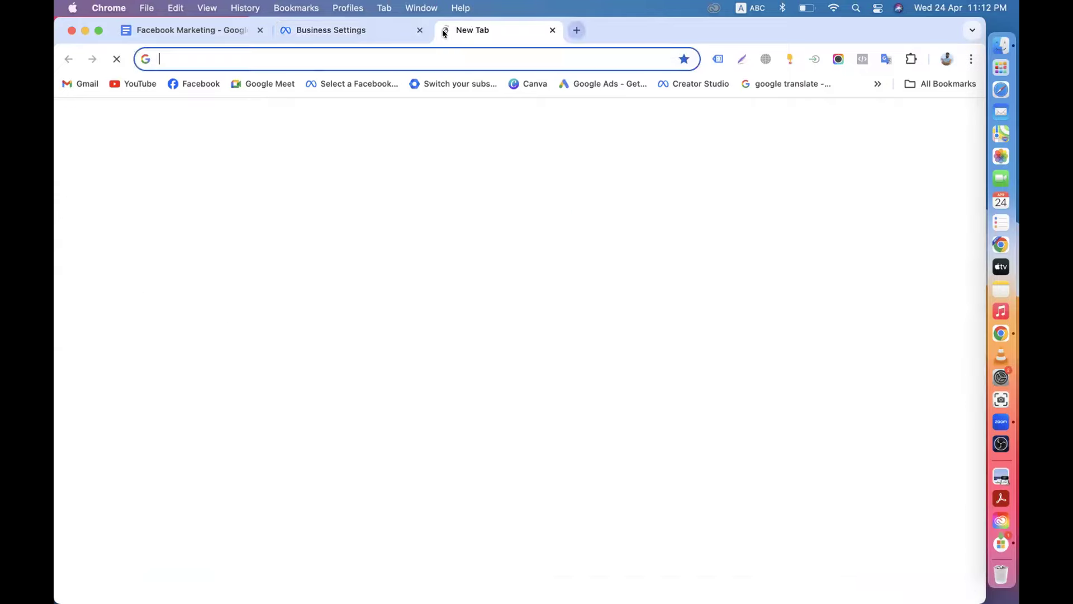
pyautogui.click(190, 84)
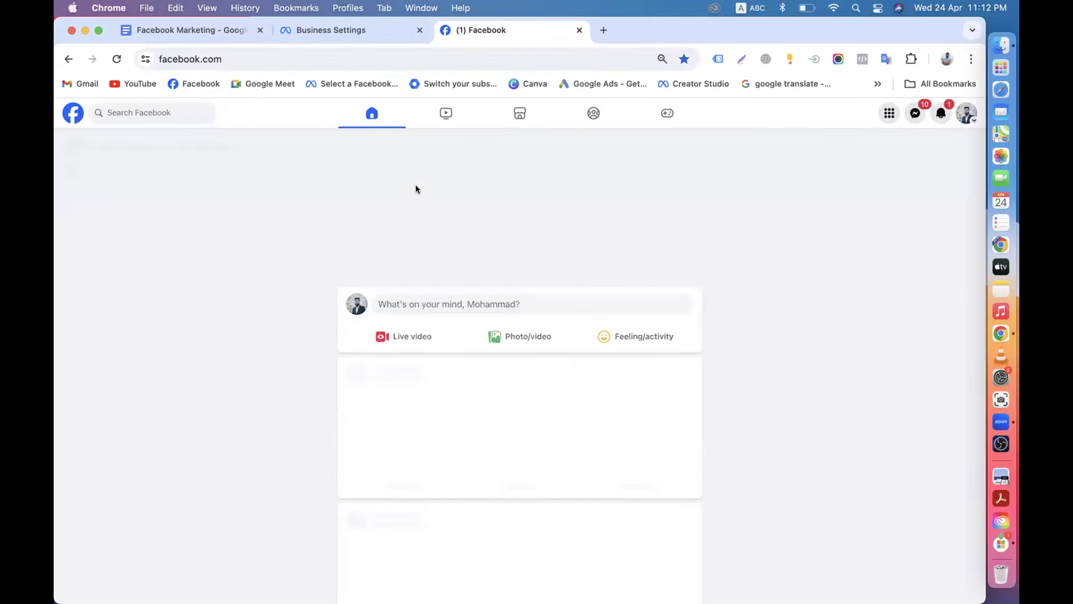
pyautogui.click(579, 31)
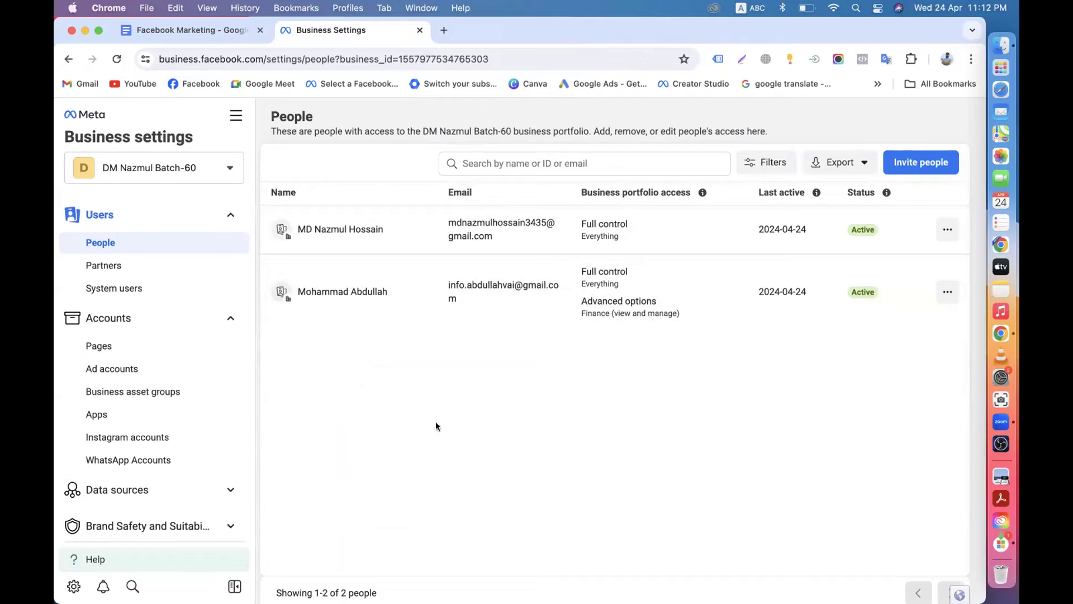
pyautogui.scroll(-1, 437, 426)
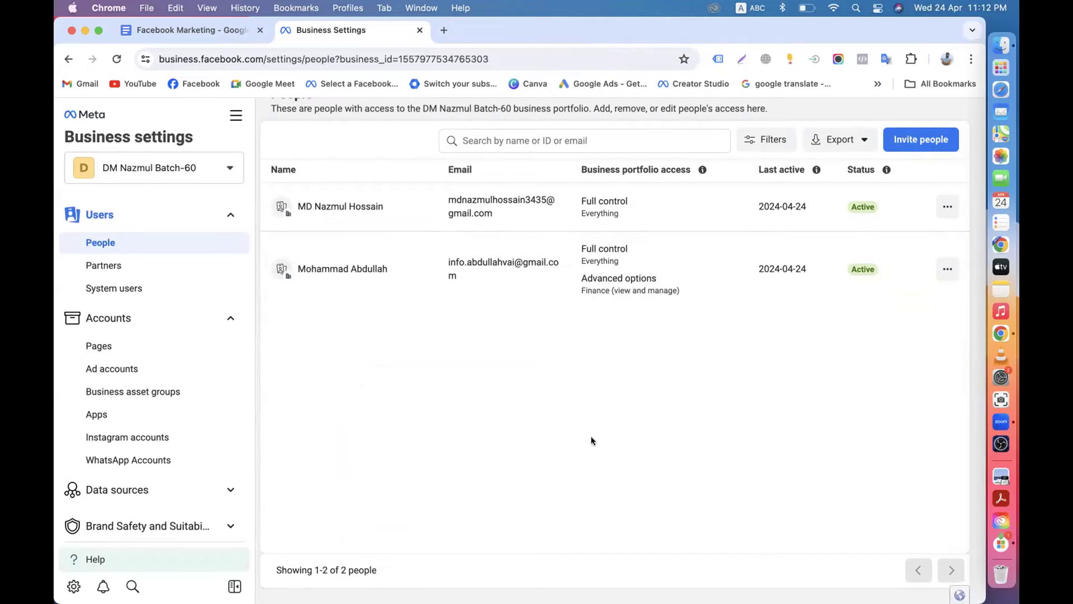
pyautogui.scroll(1, 591, 442)
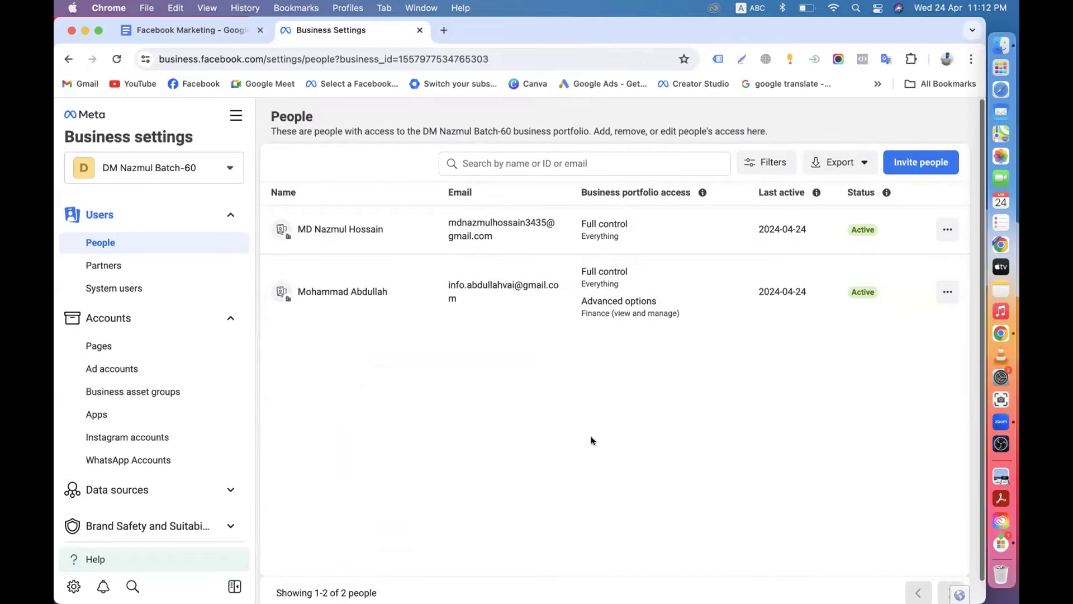
pyautogui.click(224, 320)
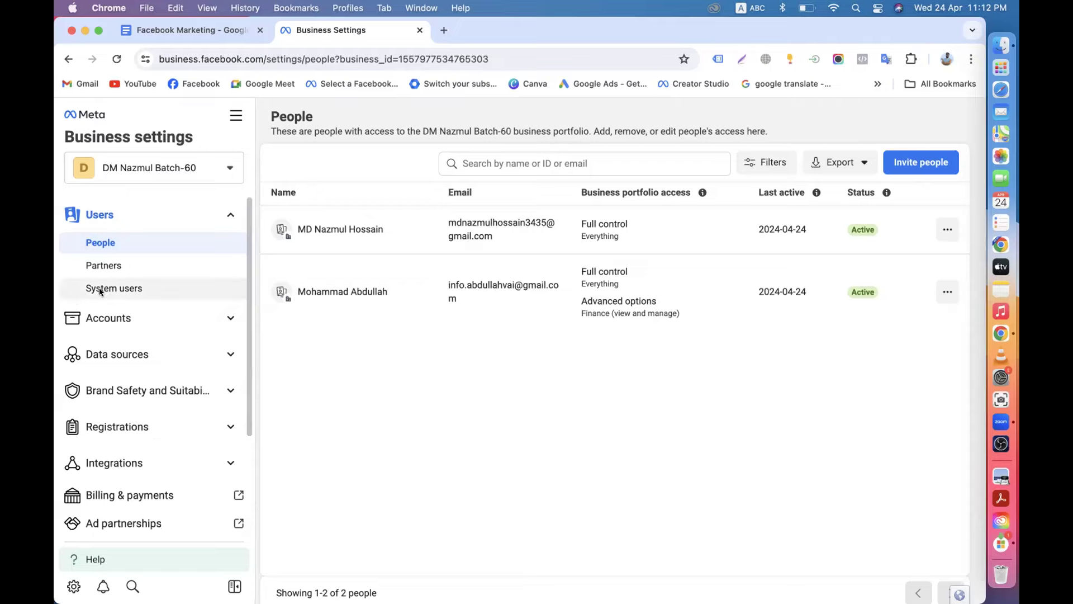
pyautogui.scroll(-3, 141, 381)
pyautogui.scroll(3, 141, 381)
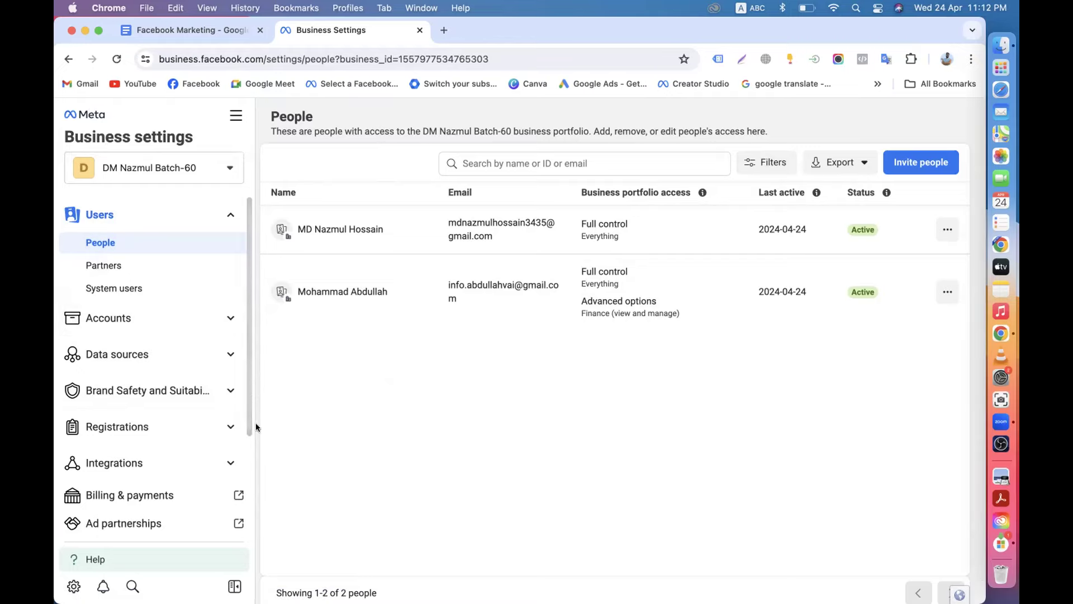
pyautogui.scroll(-3, 109, 427)
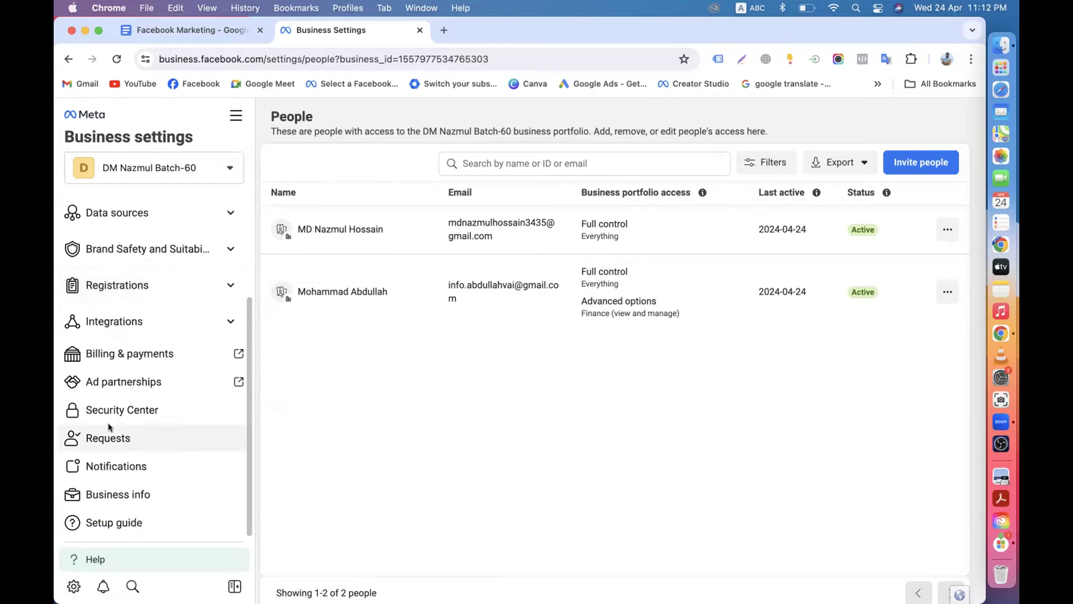
# View Business info and highlight its Unverified status, then load the Facebook home feed in a new tab.
pyautogui.click(128, 495)
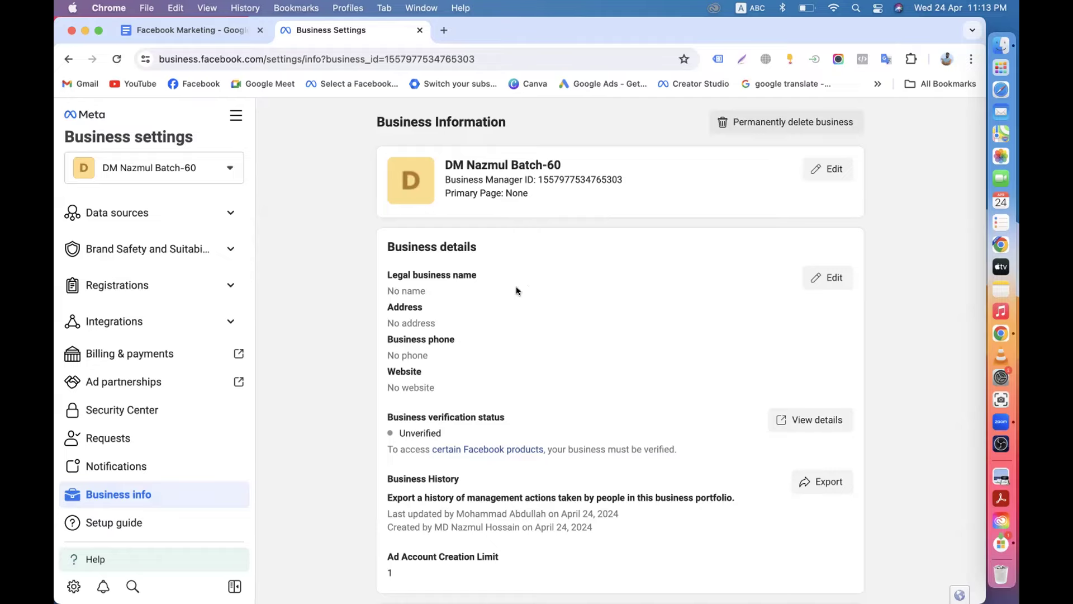
pyautogui.scroll(-2, 530, 305)
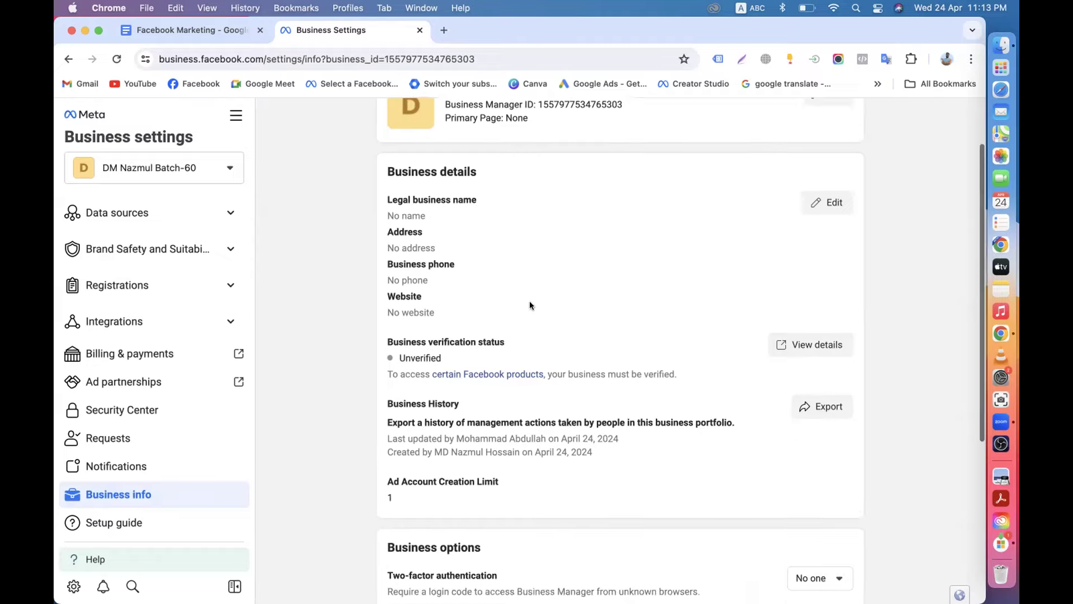
pyautogui.moveTo(398, 348); pyautogui.dragTo(457, 351)
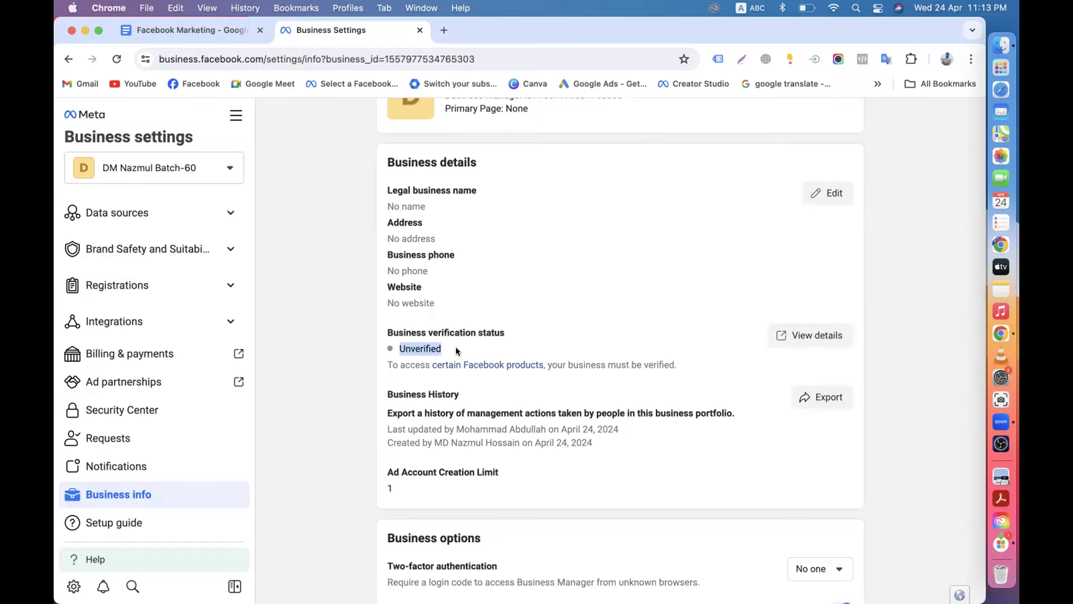
pyautogui.click(444, 30)
pyautogui.click(186, 85)
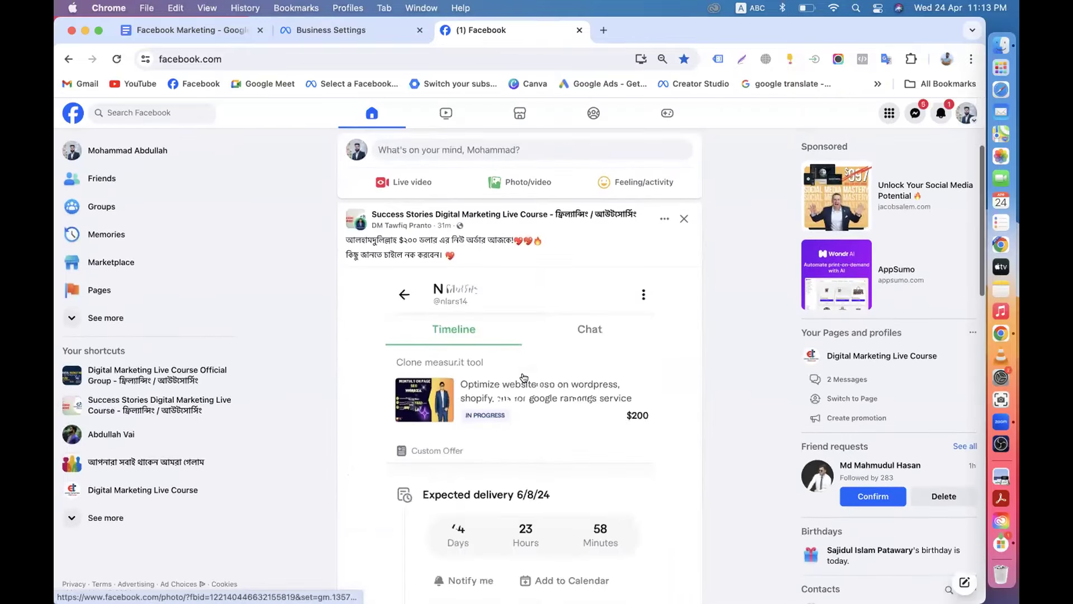
# Open the post author's group member page, then your own profile in another Facebook tab.
pyautogui.click(408, 224)
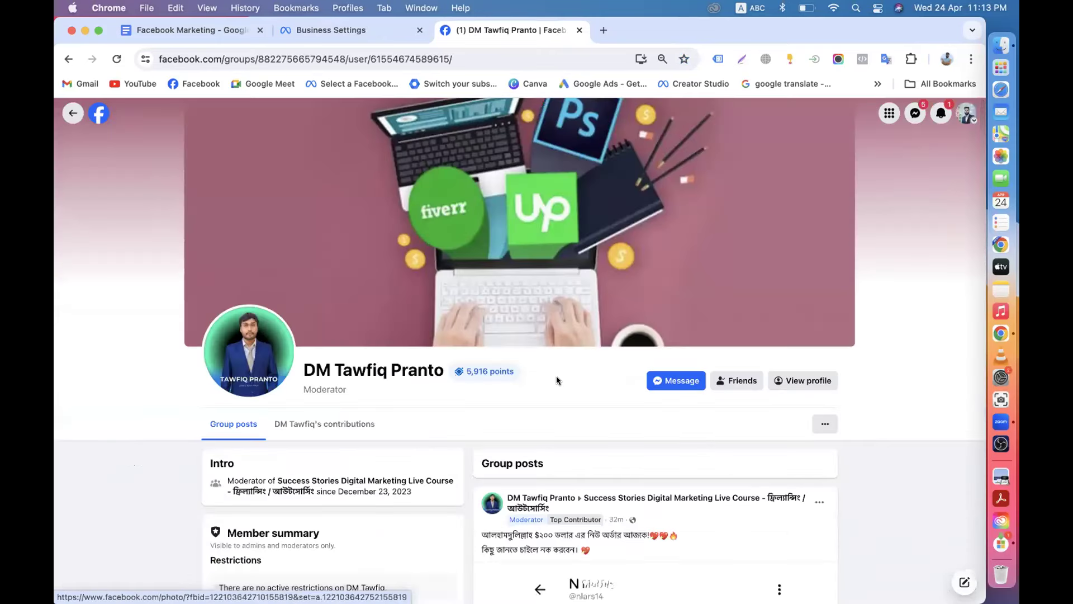
pyautogui.scroll(-1, 556, 375)
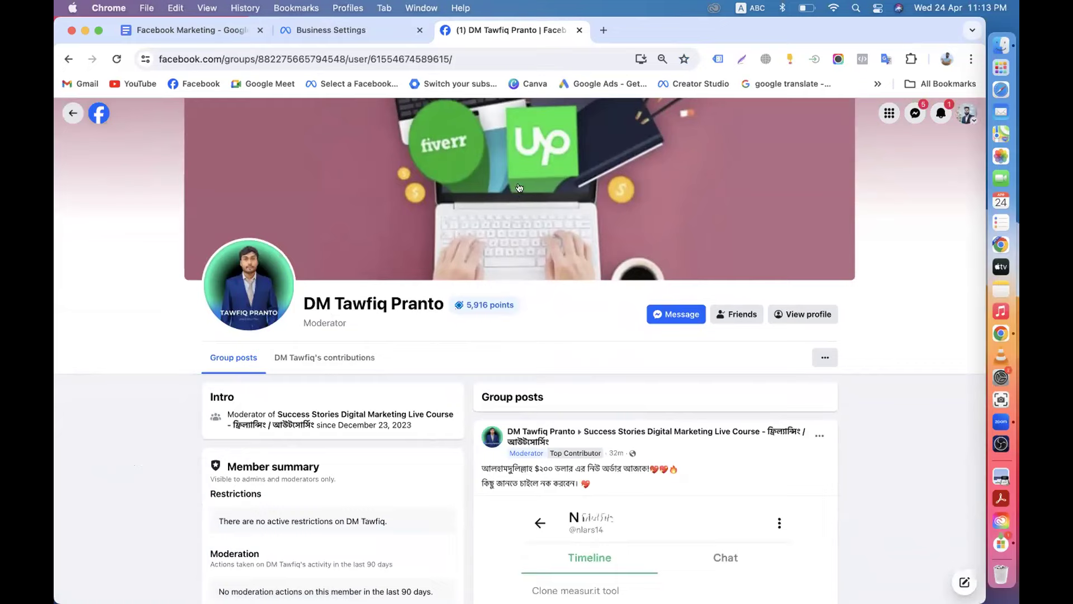
pyautogui.click(603, 30)
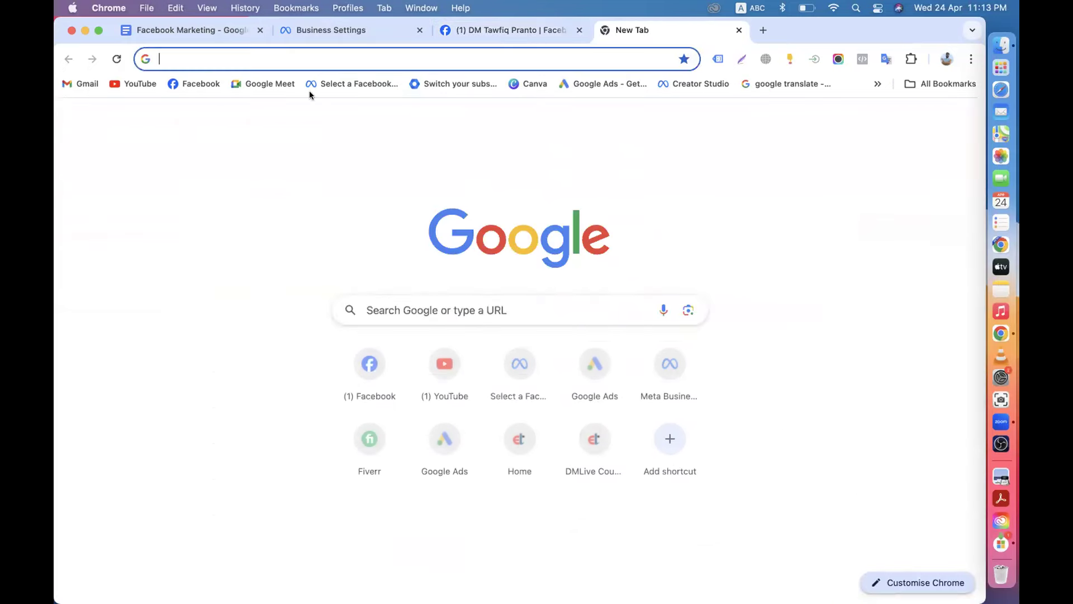
pyautogui.click(179, 85)
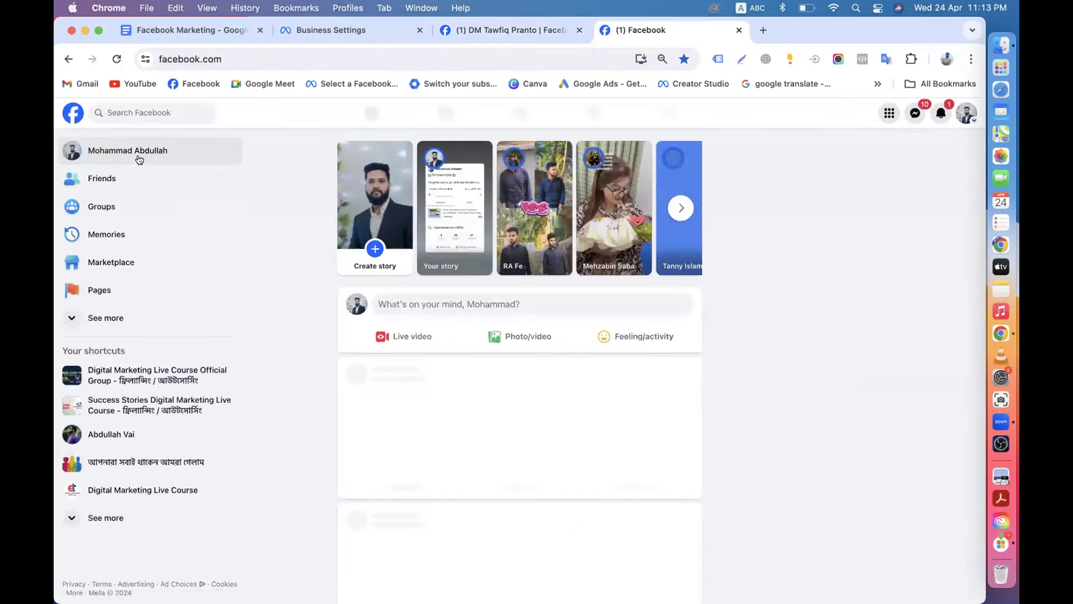
pyautogui.click(138, 156)
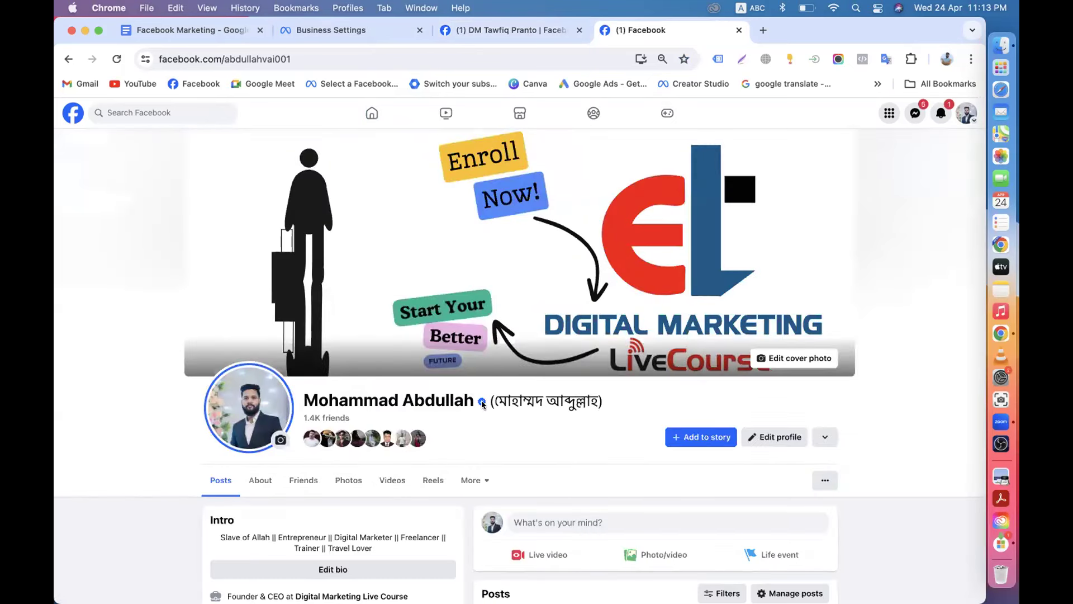
pyautogui.moveTo(481, 401)
# Open the group member's full Facebook profile.
pyautogui.click(495, 30)
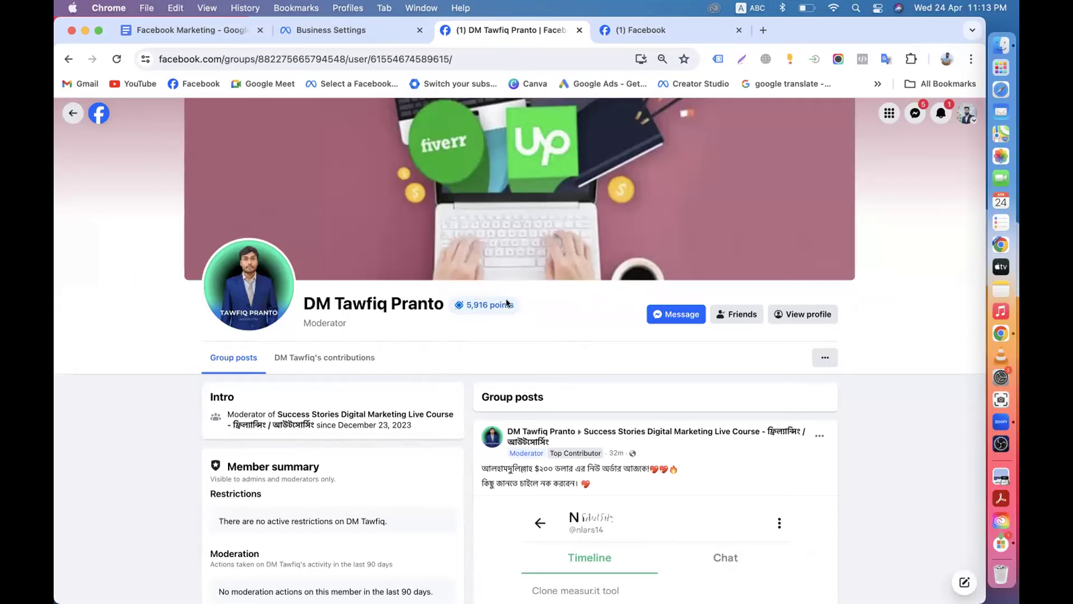
pyautogui.scroll(-3, 540, 391)
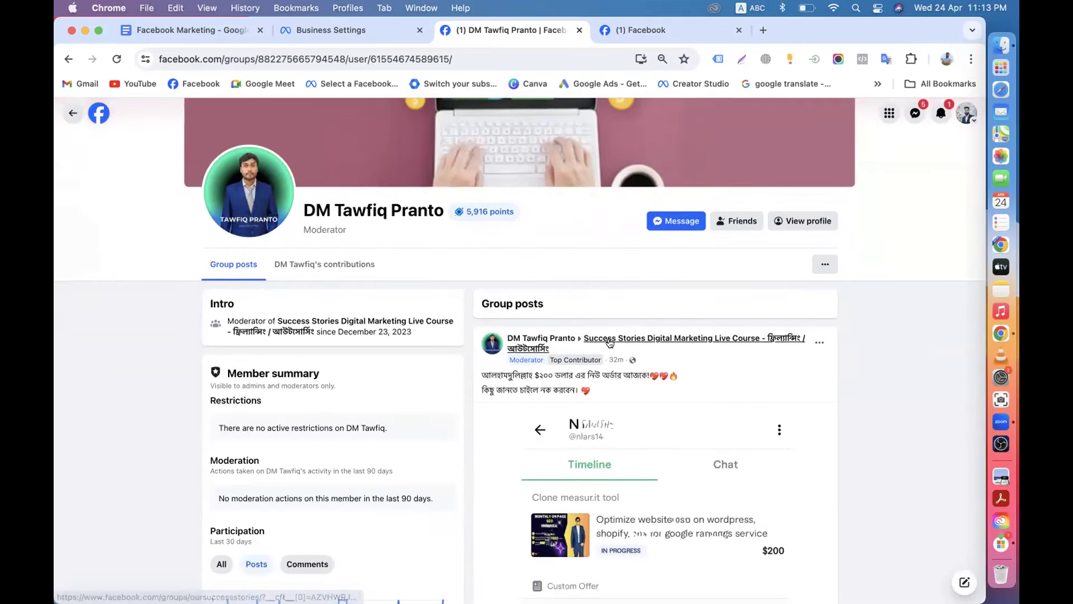
pyautogui.moveTo(610, 342)
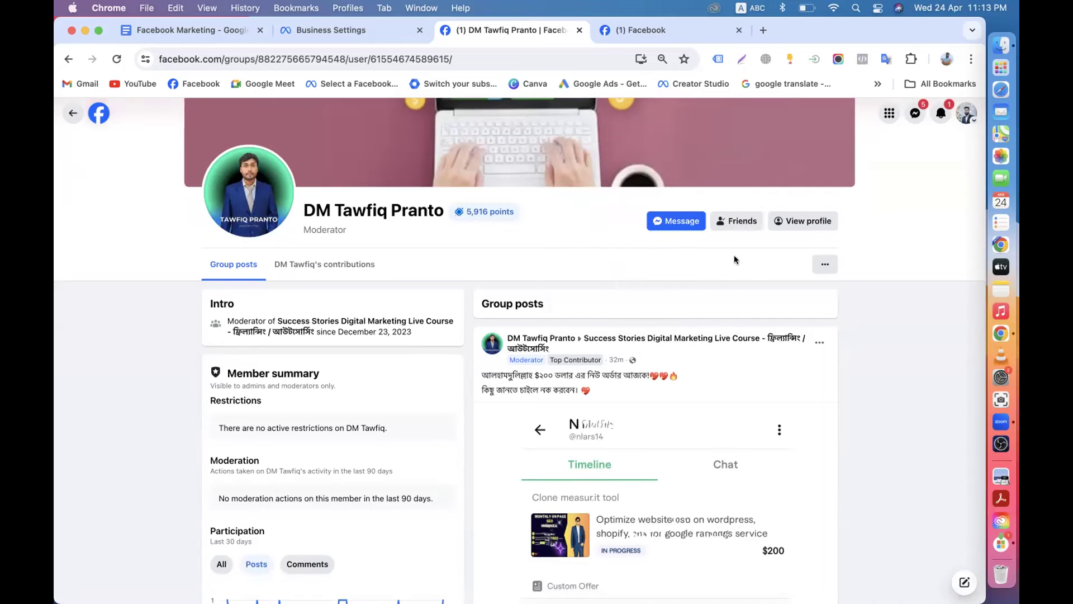
pyautogui.click(787, 230)
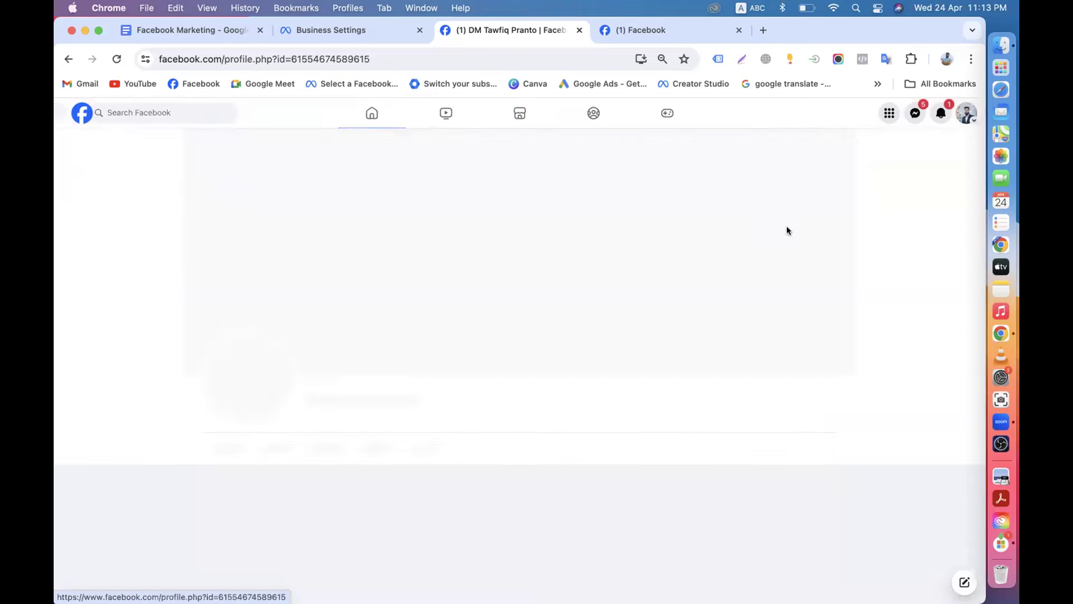
# Compare the member's profile with the logged-in account's profile, then return to Business Settings.
pyautogui.click(628, 29)
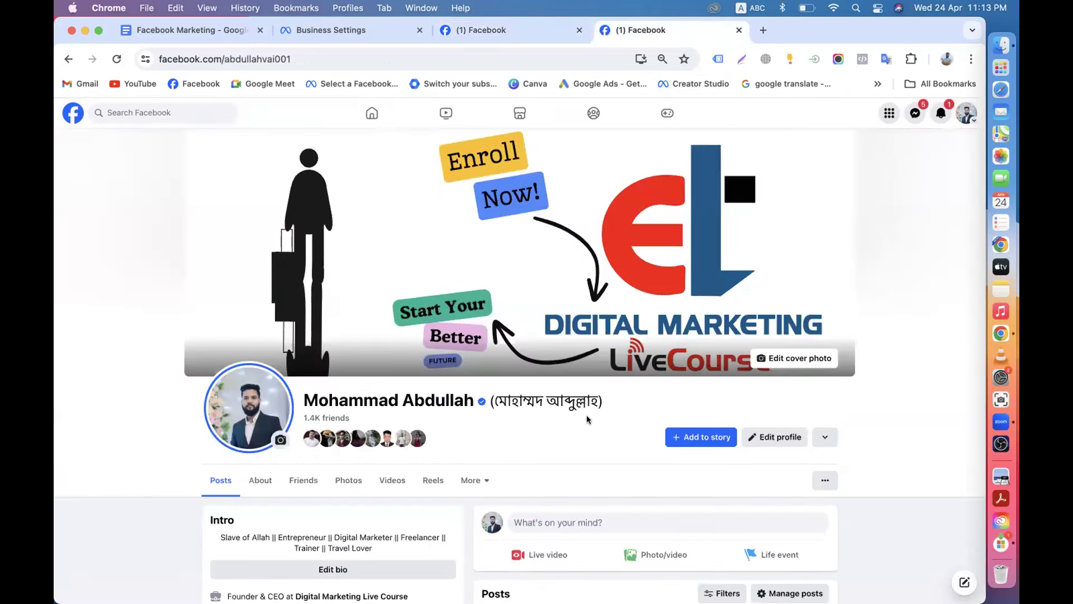
pyautogui.click(488, 35)
pyautogui.scroll(-5, 580, 387)
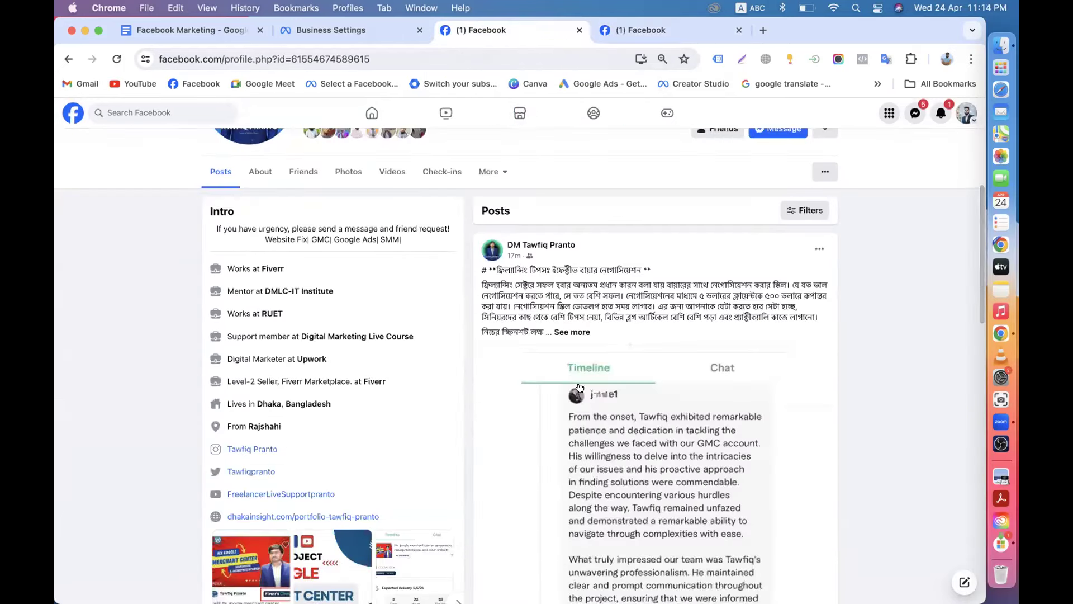
pyautogui.scroll(5, 580, 386)
pyautogui.click(647, 30)
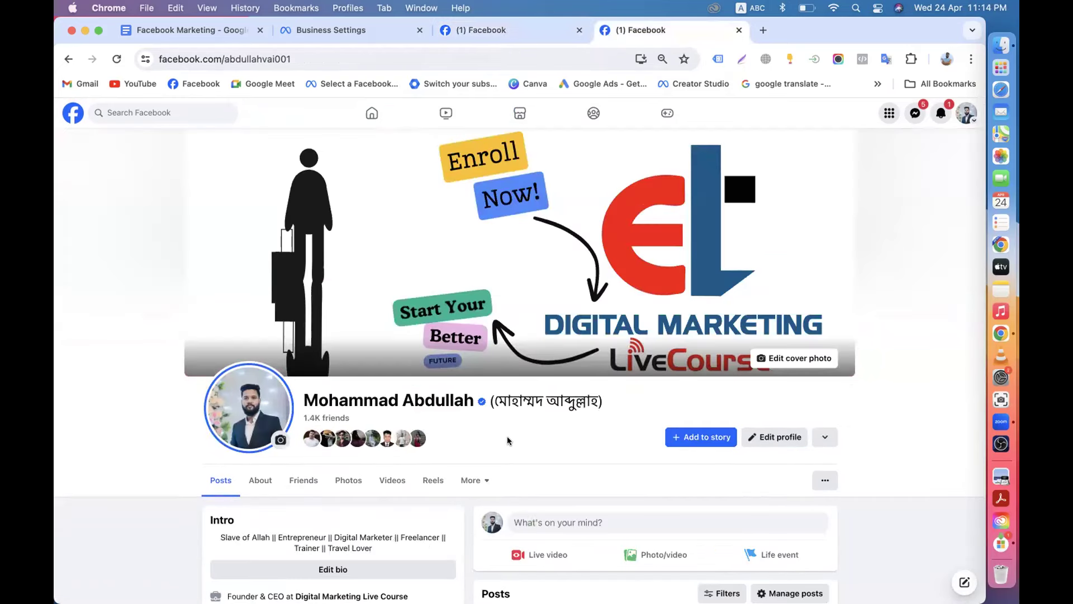
pyautogui.click(489, 30)
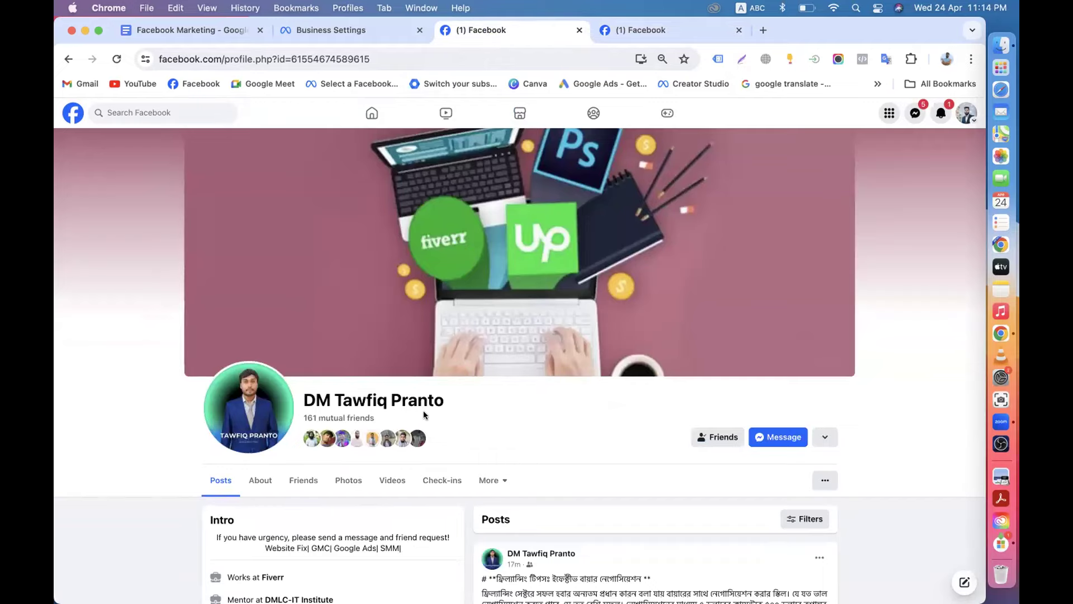
pyautogui.scroll(-3, 452, 414)
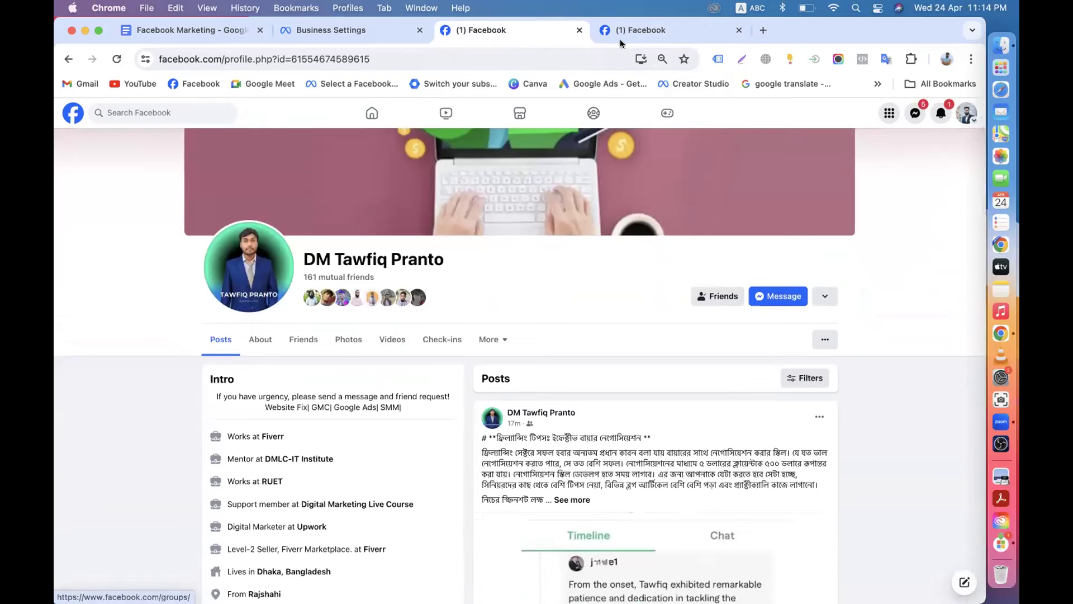
pyautogui.hotkey('ctrl', 'Tab')
pyautogui.hotkey('ctrl', 'shift', 'Tab')
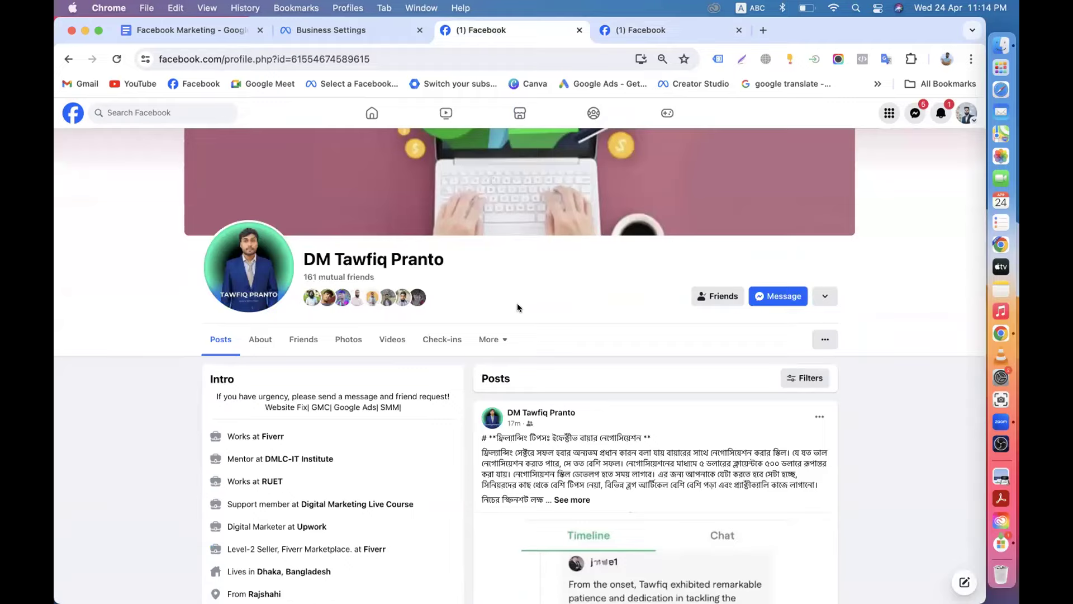
pyautogui.click(351, 33)
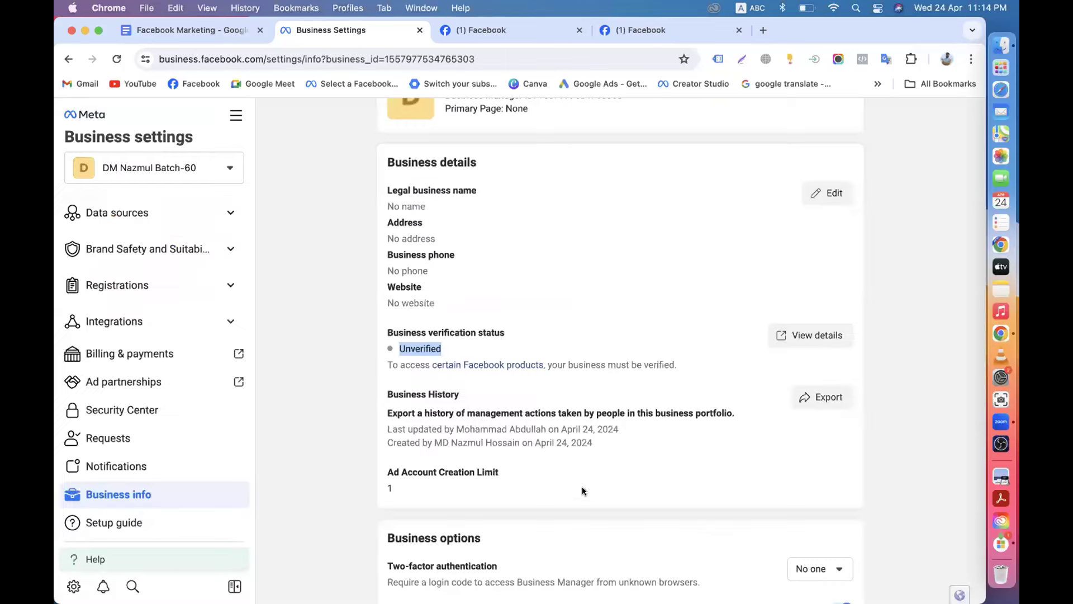
# Highlight the Unverified verification status, then view the first and then the other member's profile.
pyautogui.click(443, 338)
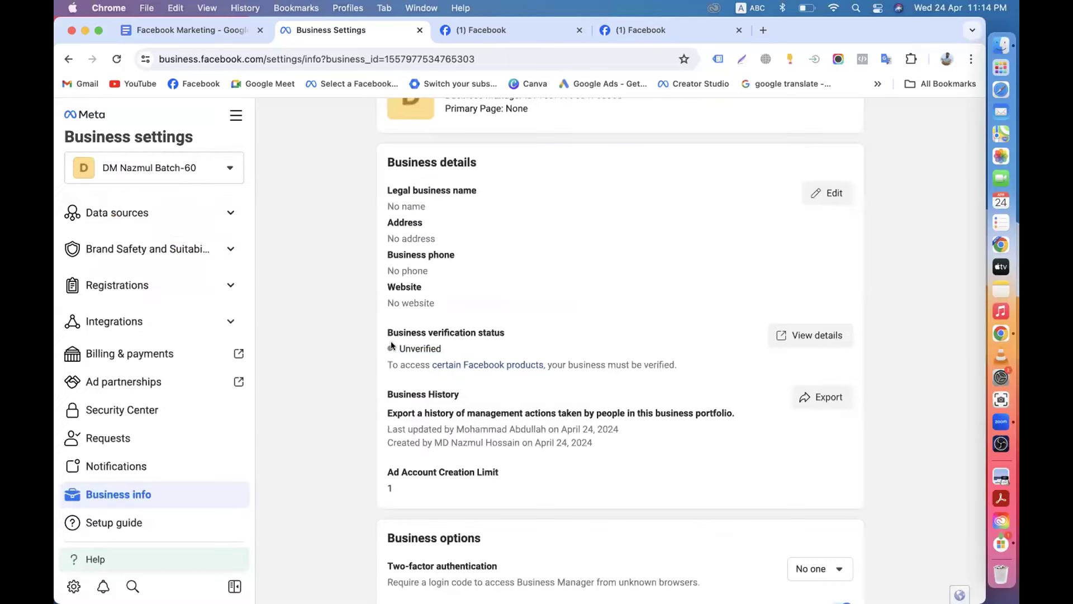
pyautogui.moveTo(398, 348); pyautogui.dragTo(465, 348)
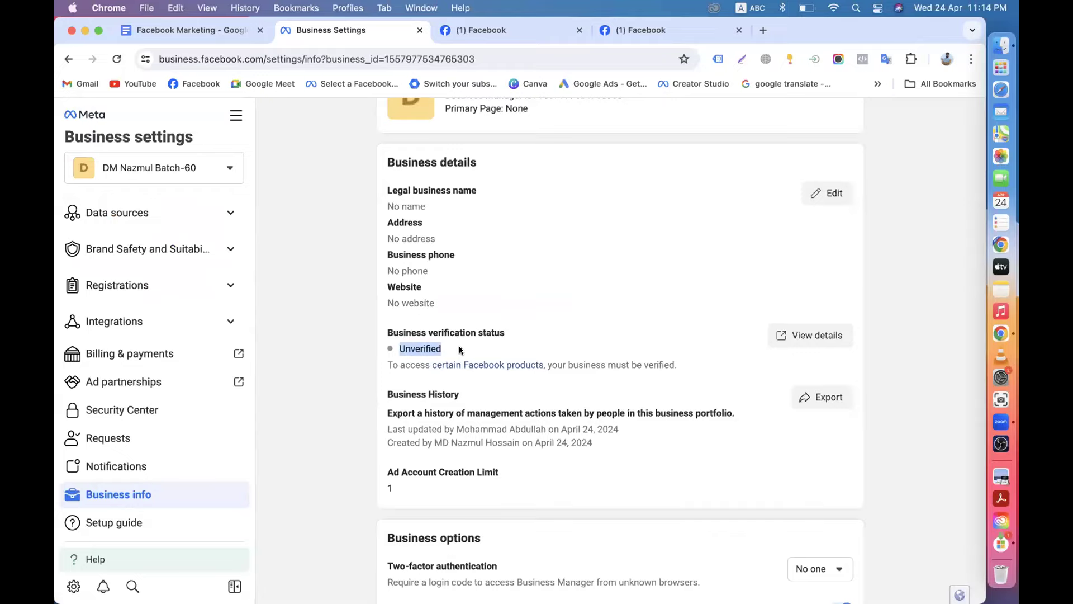
pyautogui.click(456, 348)
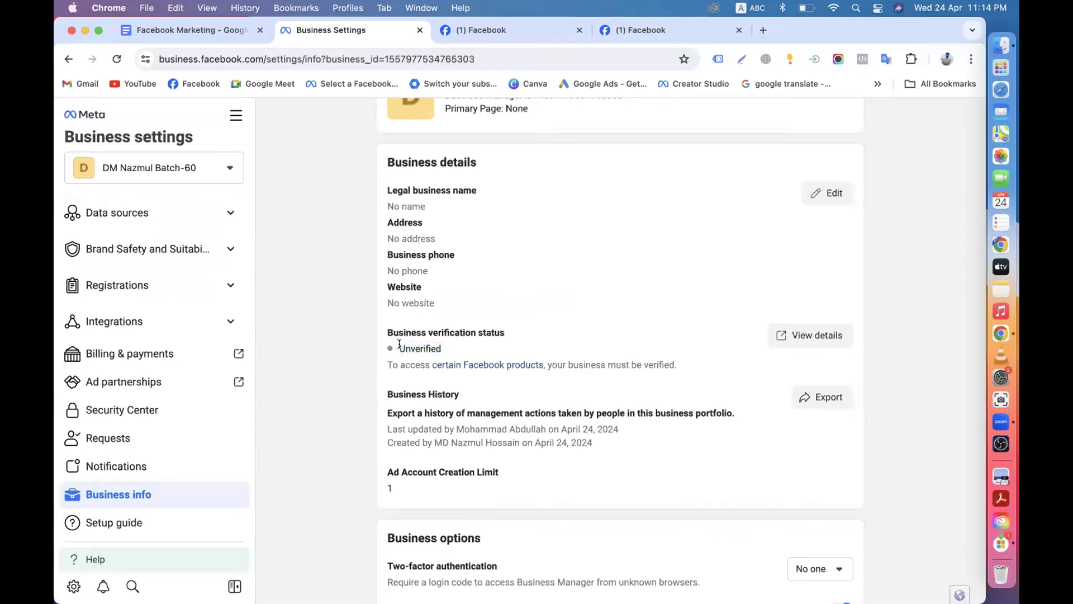
pyautogui.moveTo(399, 346); pyautogui.dragTo(445, 349)
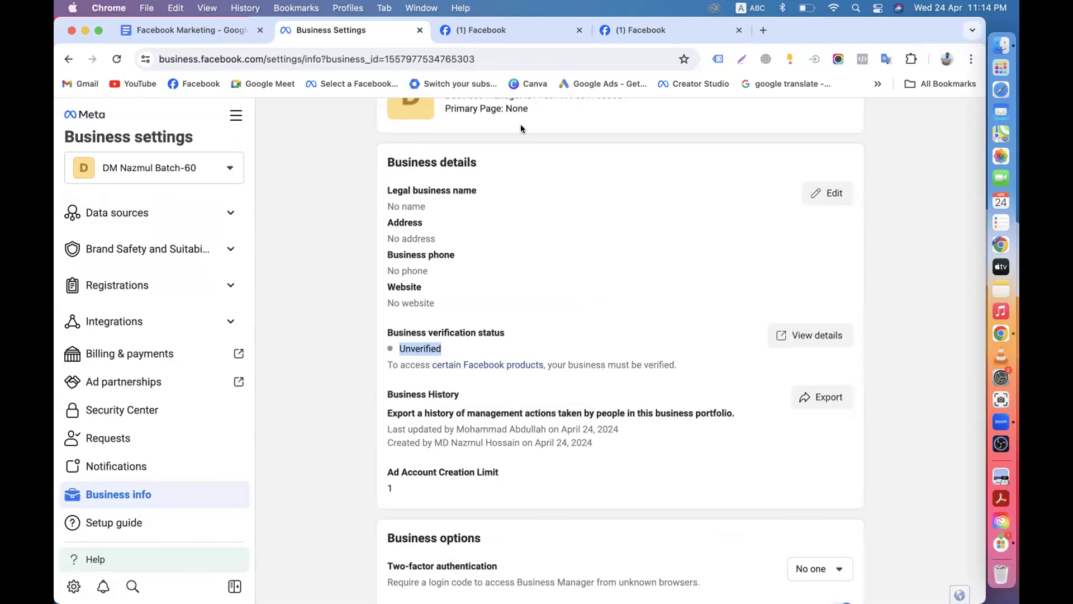
pyautogui.click(500, 34)
pyautogui.click(635, 36)
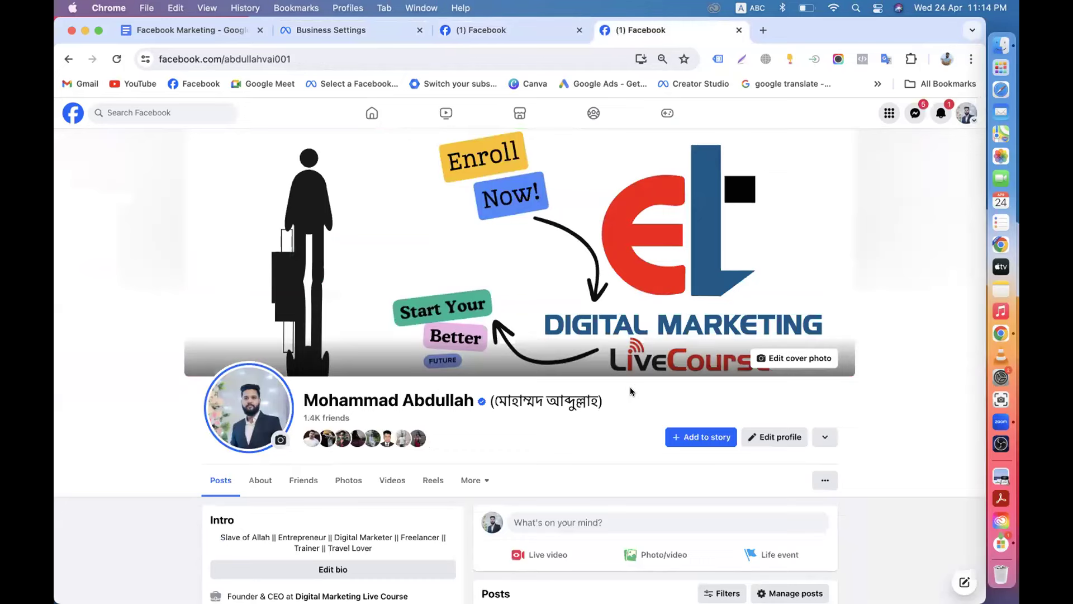
# Scroll through the other member's profile, compare it with the first, then return to Business info.
pyautogui.scroll(-3, 630, 391)
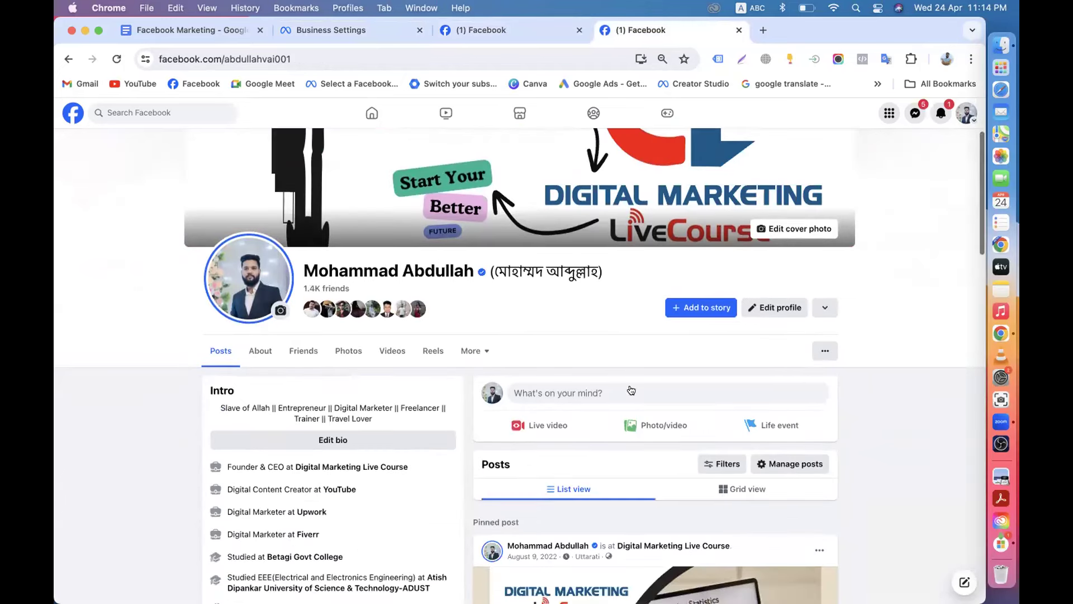
pyautogui.scroll(-2, 488, 273)
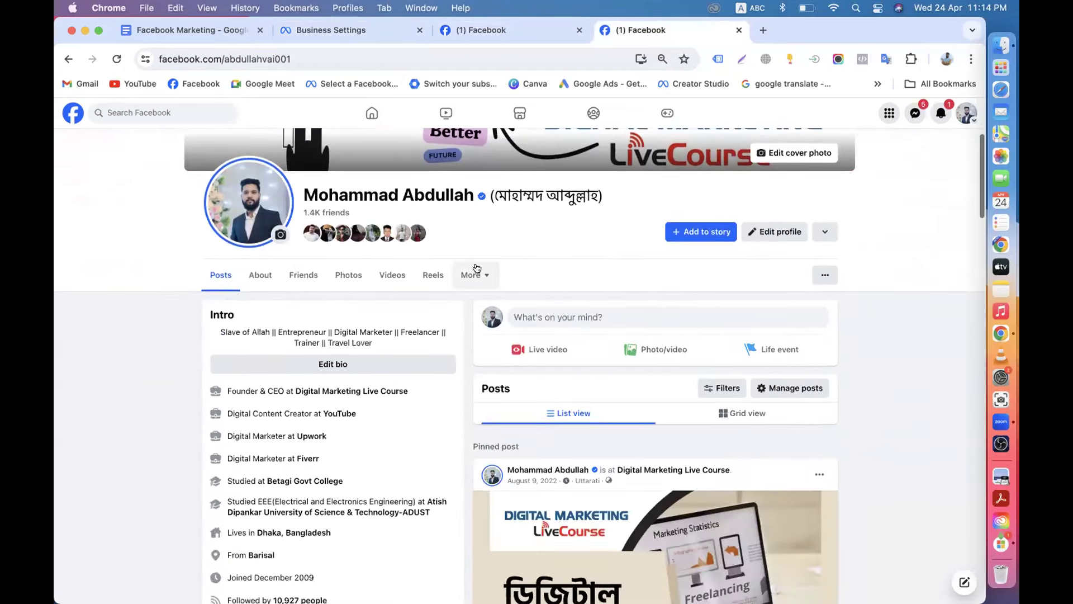
pyautogui.scroll(3, 492, 297)
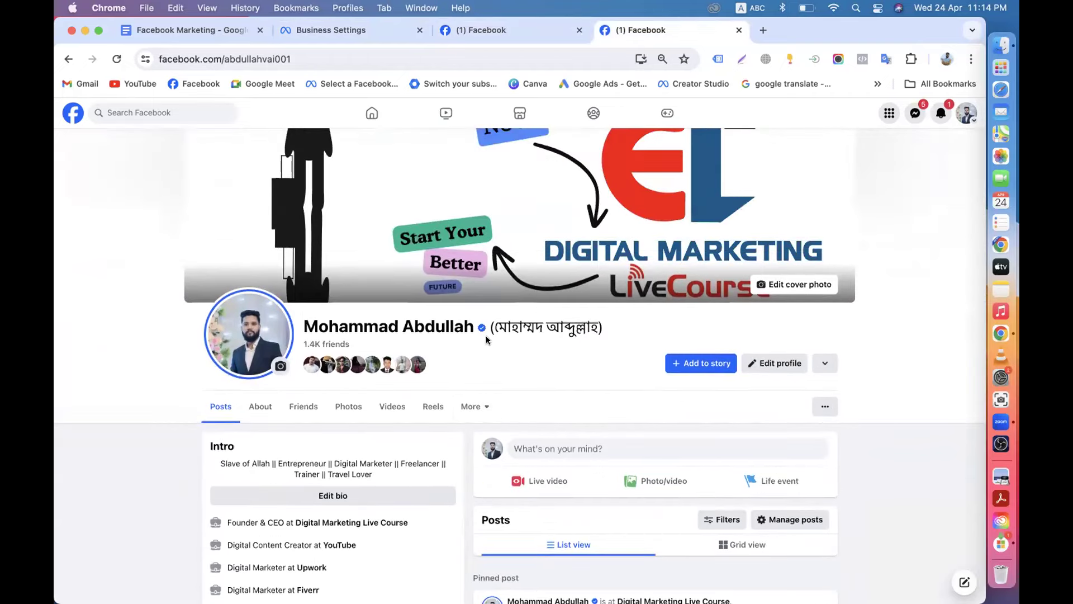
pyautogui.scroll(-2, 542, 359)
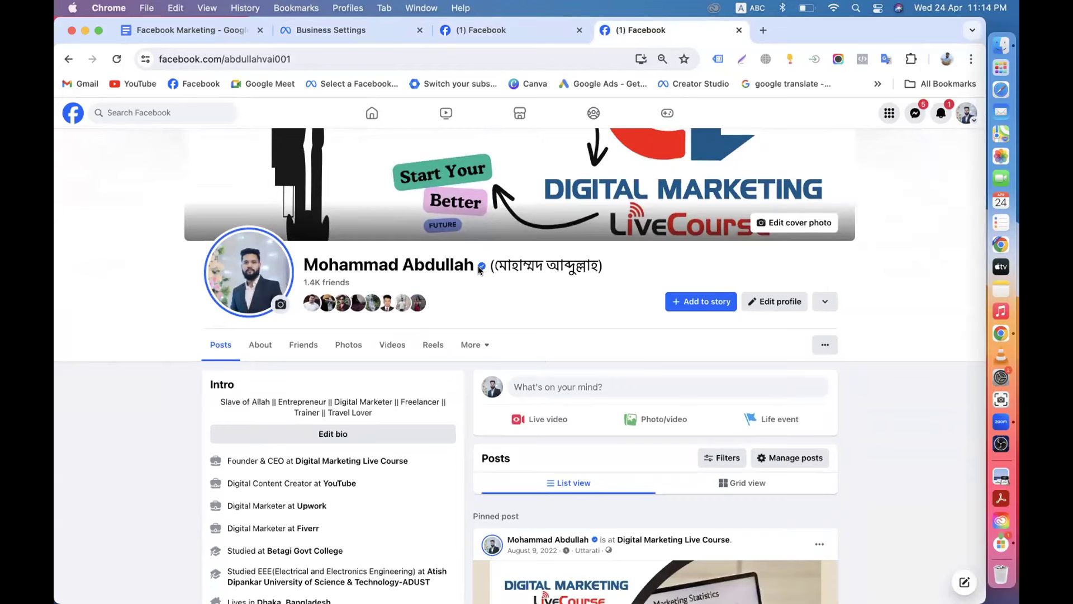
pyautogui.click(499, 34)
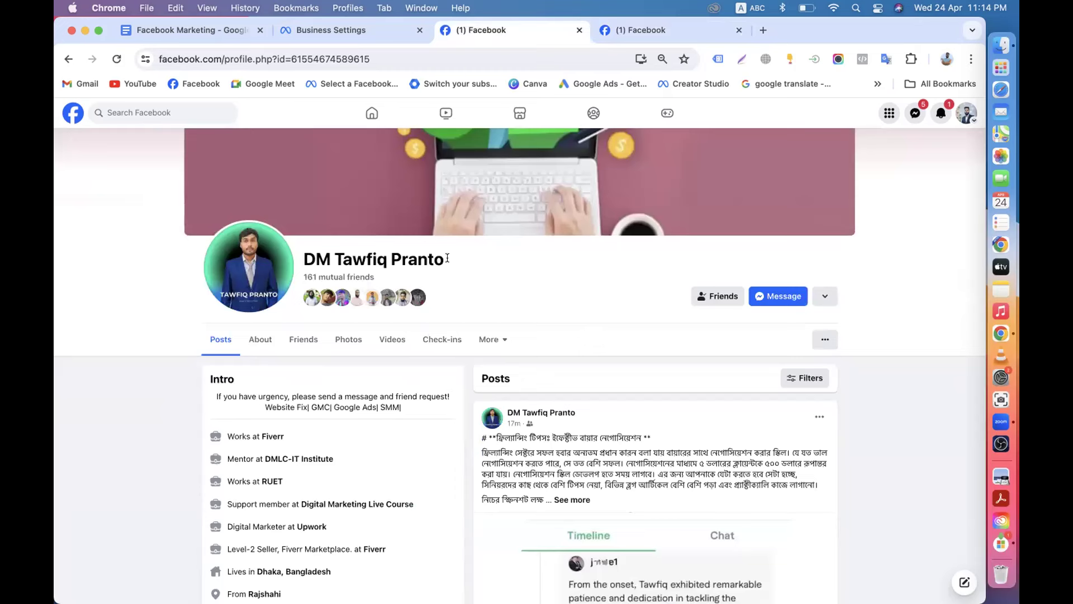
pyautogui.click(643, 30)
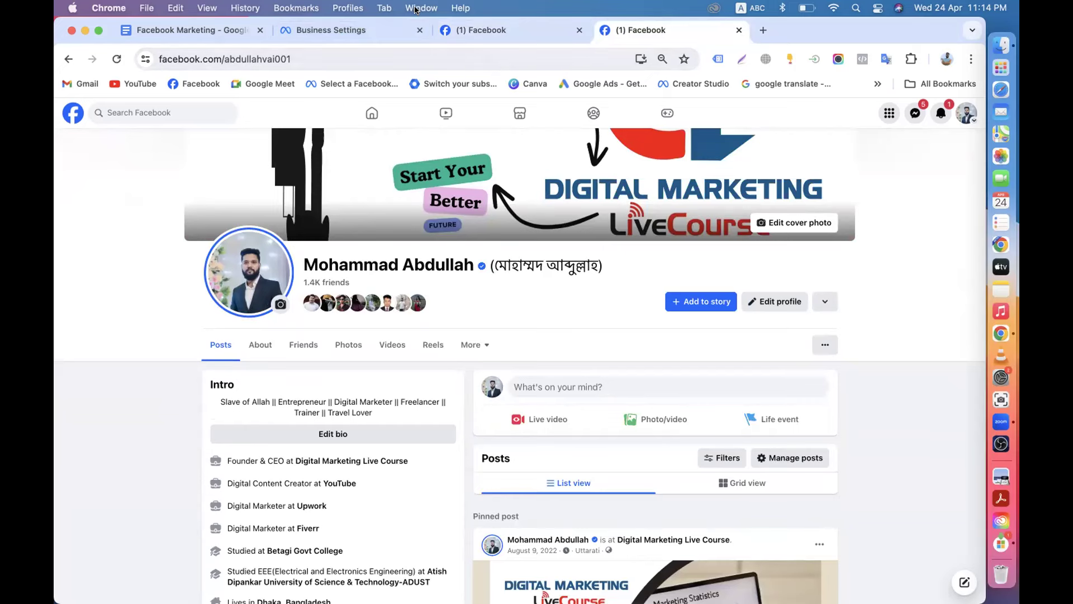
pyautogui.click(360, 32)
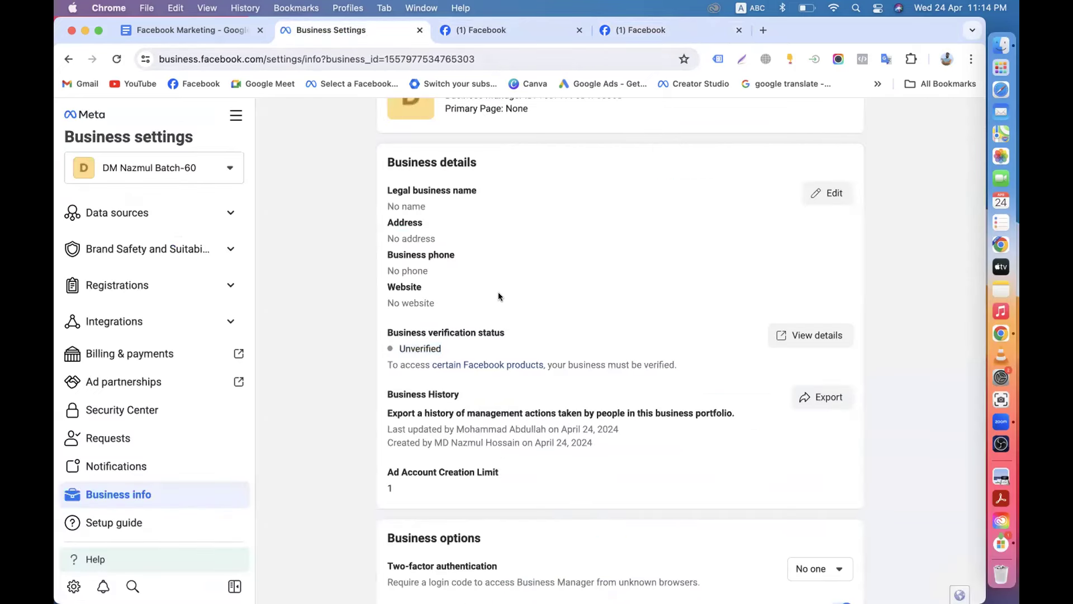
pyautogui.scroll(3, 498, 292)
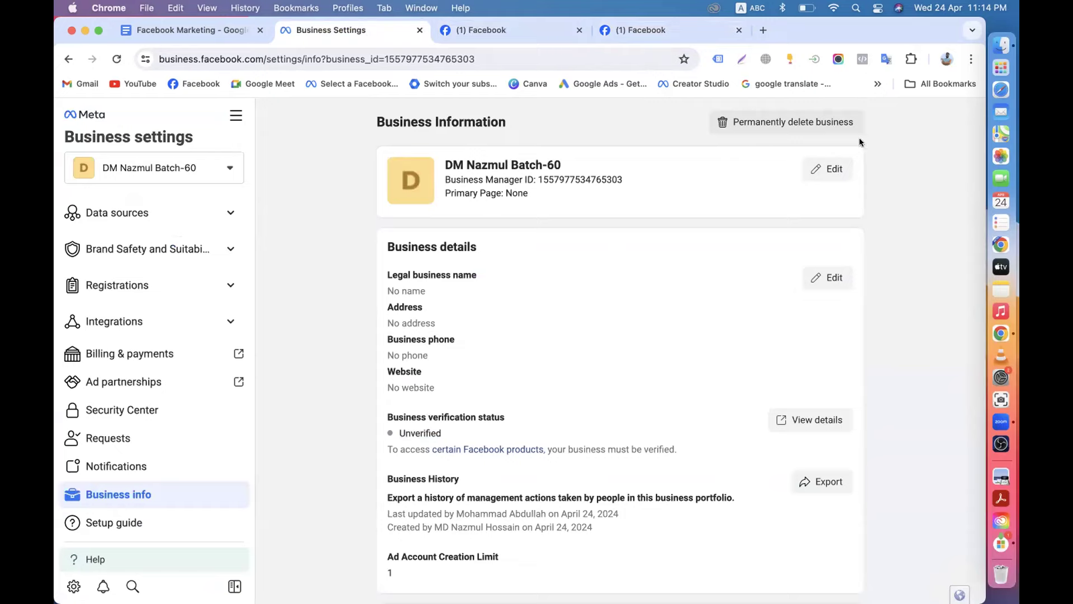
pyautogui.click(834, 173)
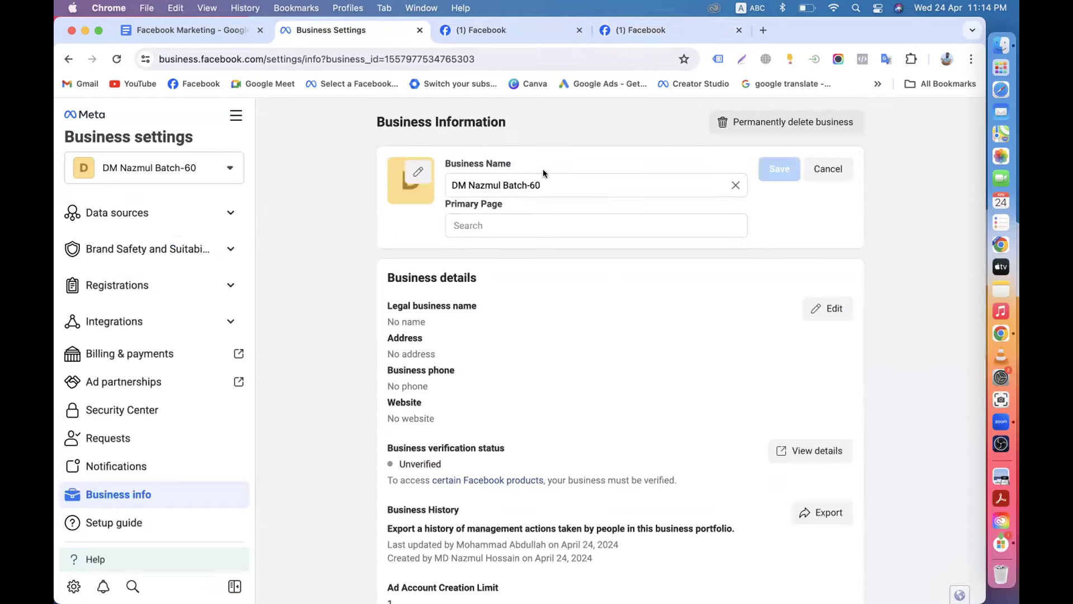
pyautogui.moveTo(543, 185); pyautogui.dragTo(56, 143)
pyautogui.press('BackSpace')
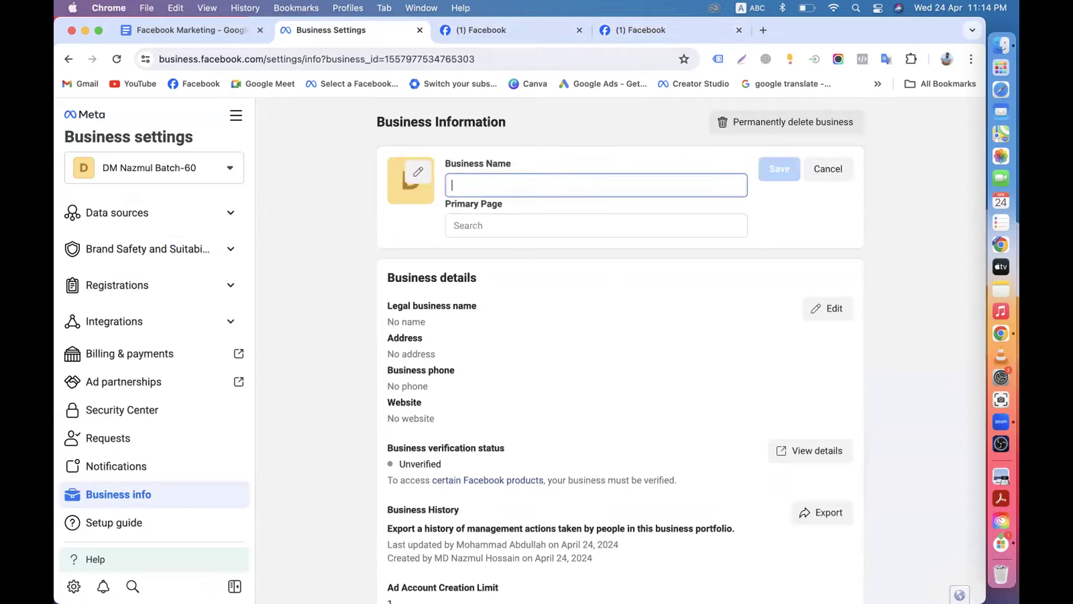
pyautogui.write('sdxhzjknmlxc,v bngbvxcz')
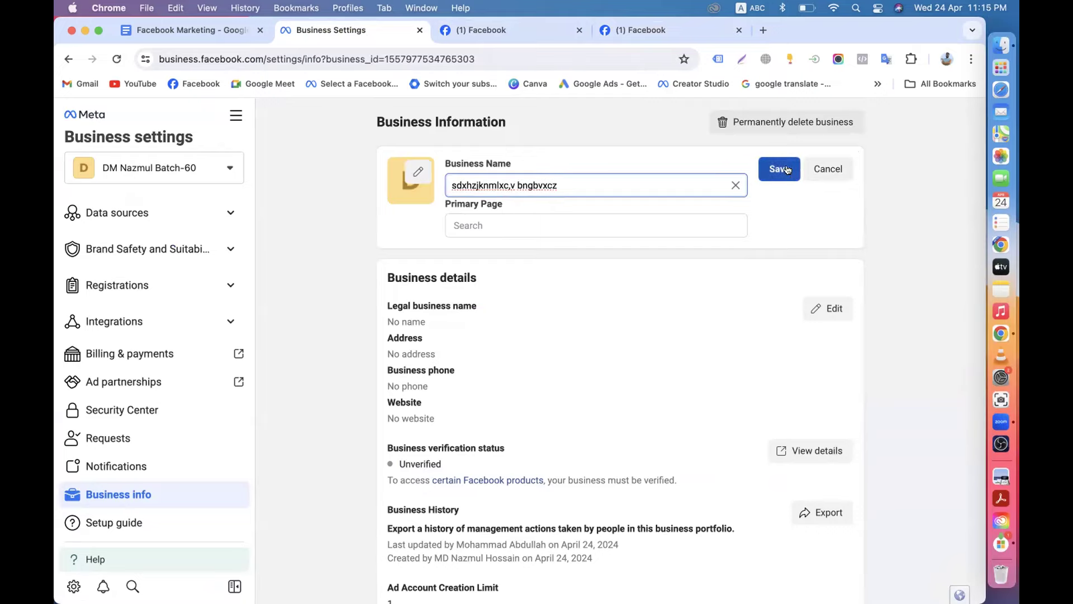
pyautogui.click(409, 170)
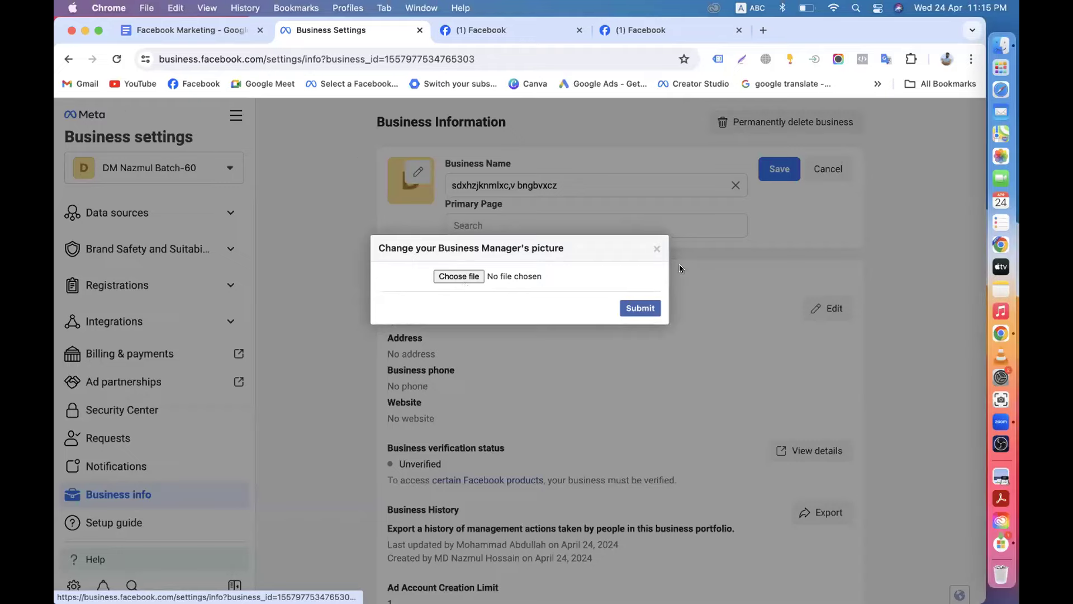
pyautogui.click(656, 250)
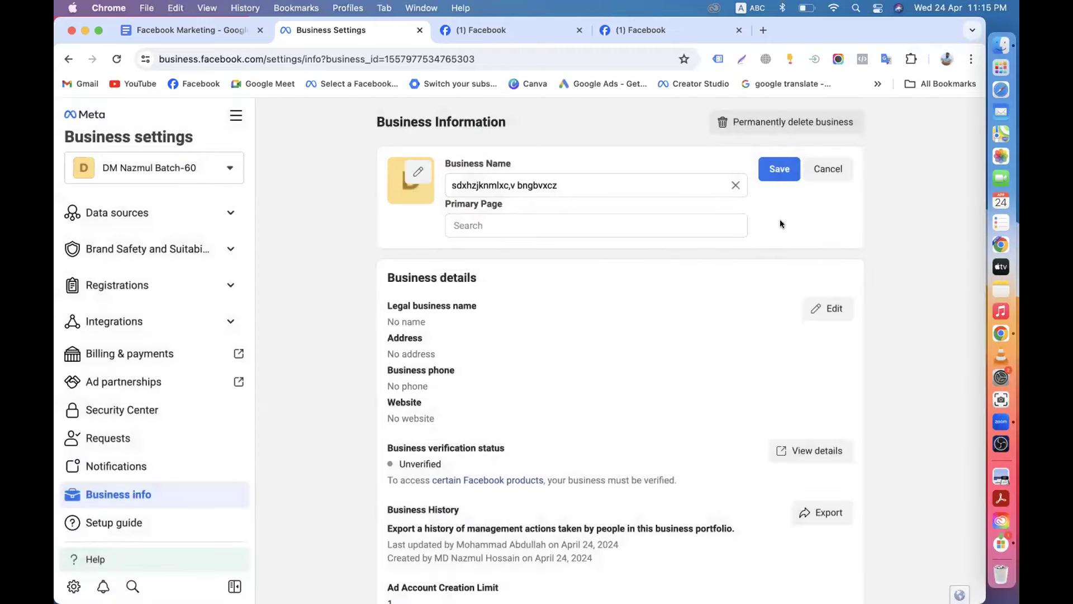
pyautogui.click(817, 172)
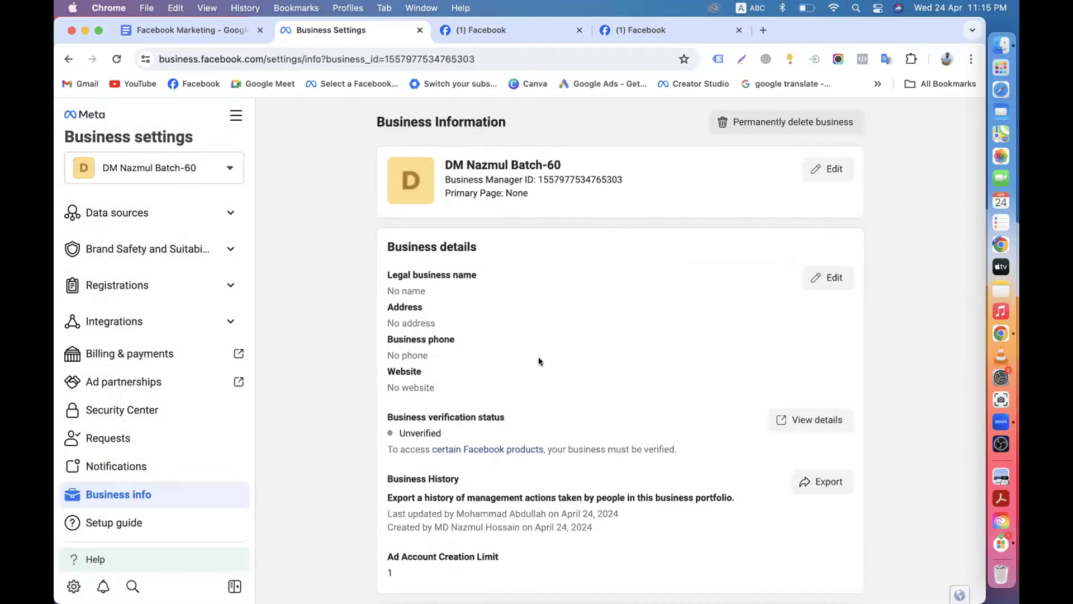
# Open the People list showing two full-control members, then switch to the member's Facebook profile.
pyautogui.scroll(5, 148, 363)
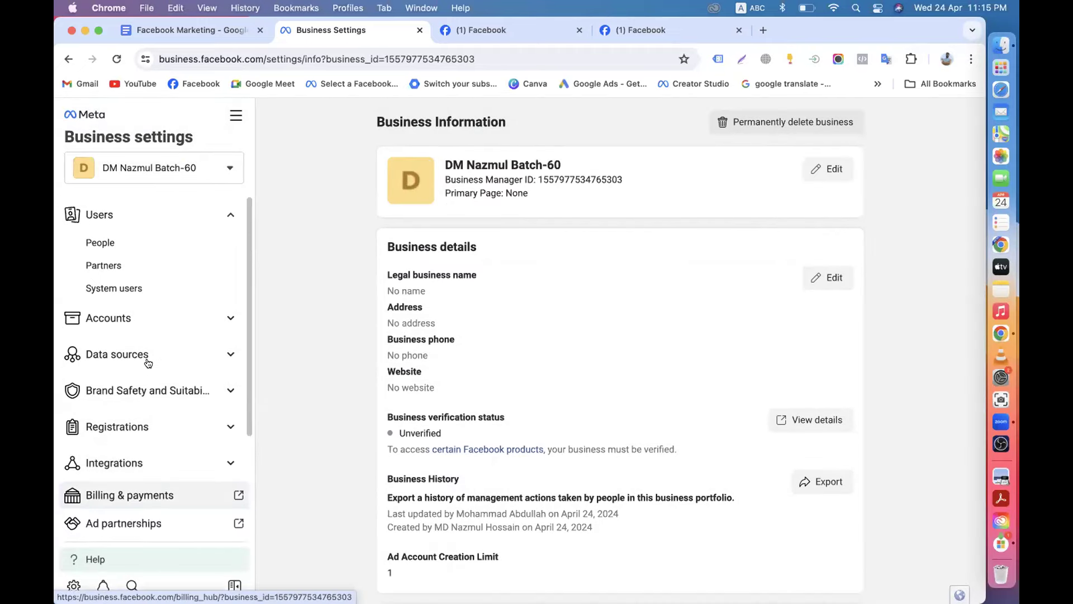
pyautogui.click(116, 254)
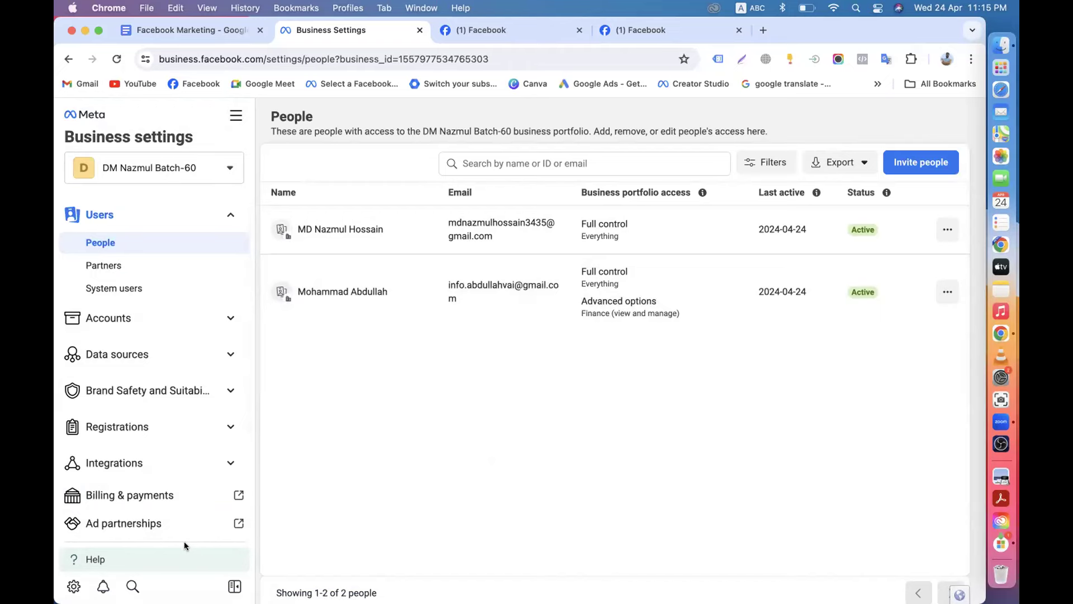
pyautogui.click(478, 29)
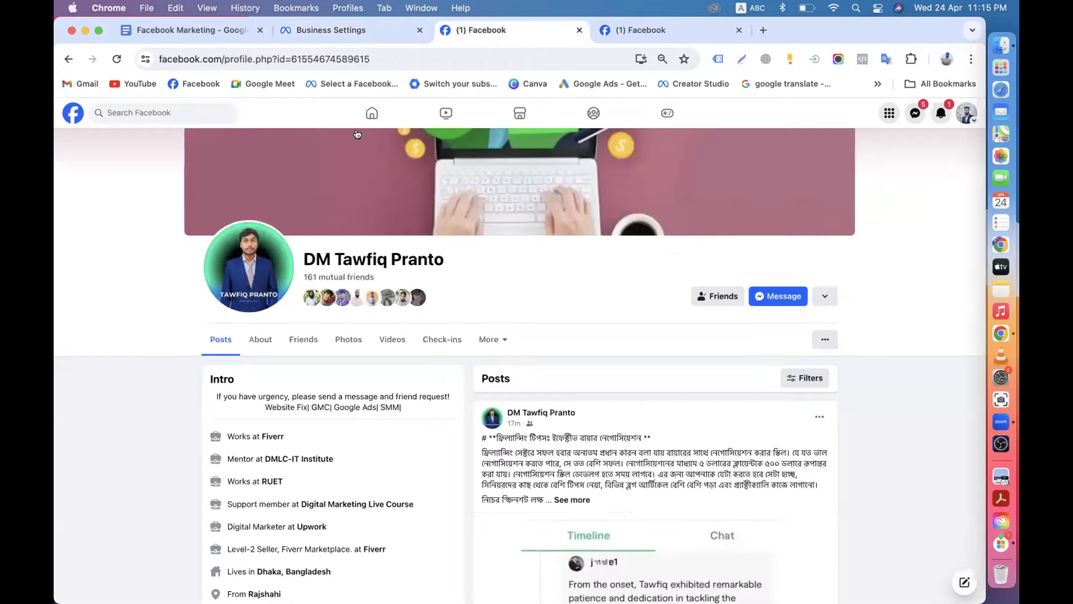
# From the Facebook home feed open the Digital Marketing Live Course Page, then return to People.
pyautogui.click(71, 112)
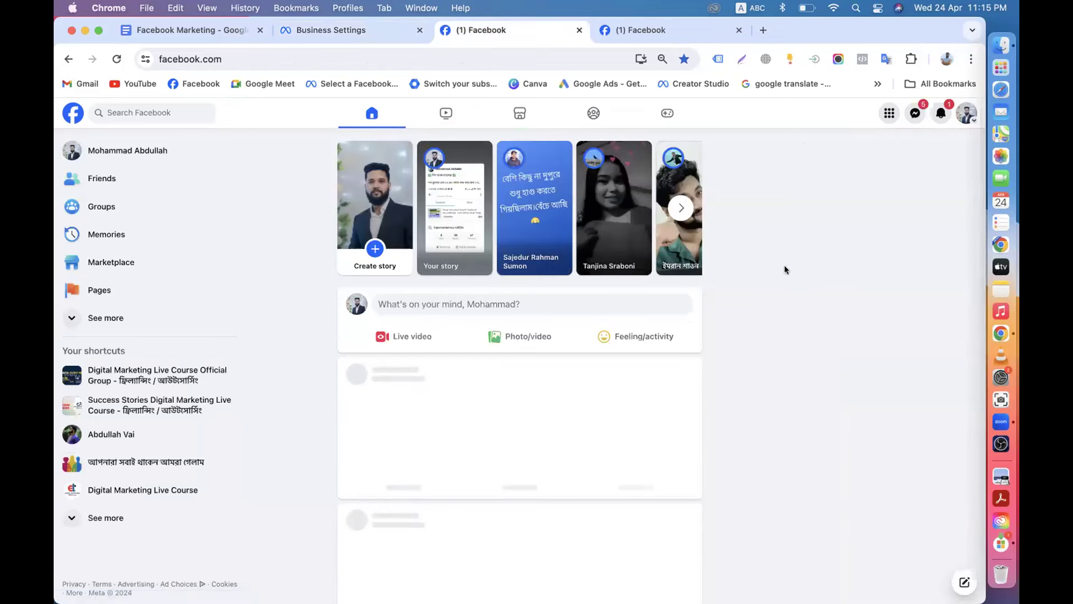
pyautogui.click(839, 356)
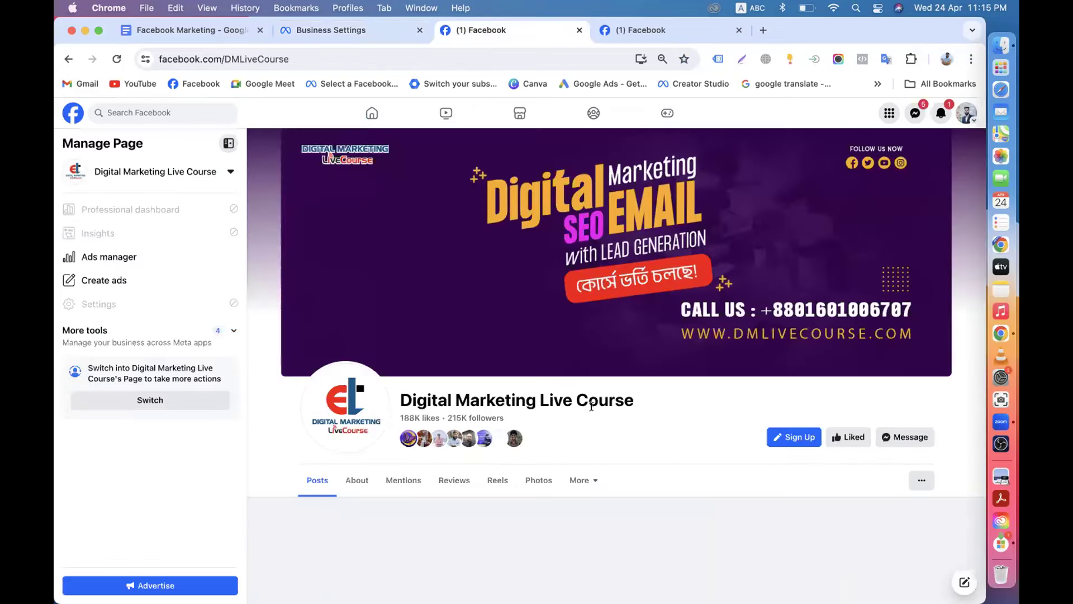
pyautogui.scroll(-1, 592, 420)
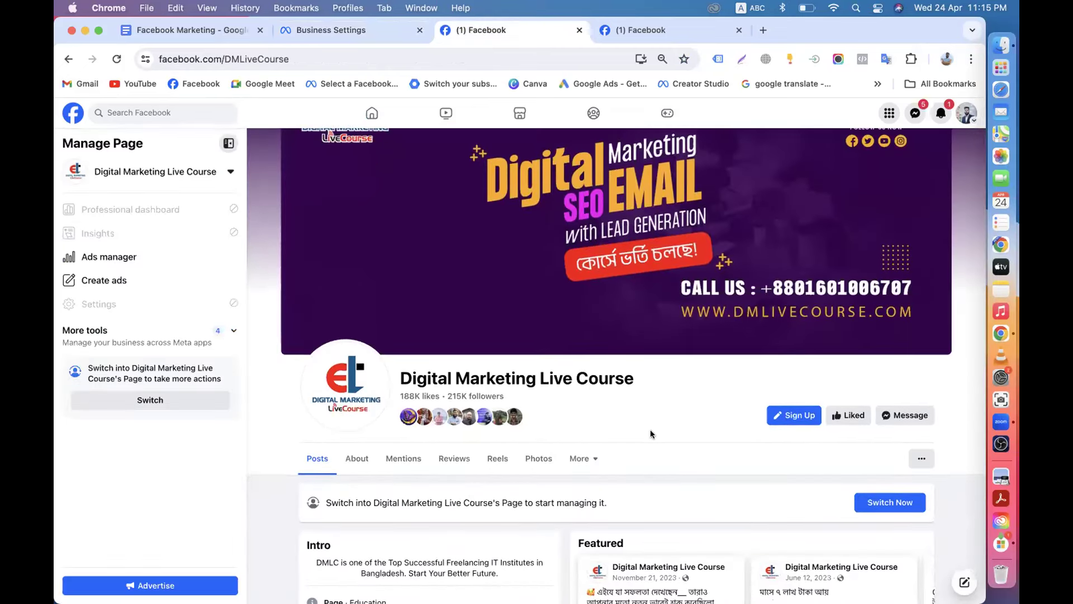
pyautogui.click(330, 29)
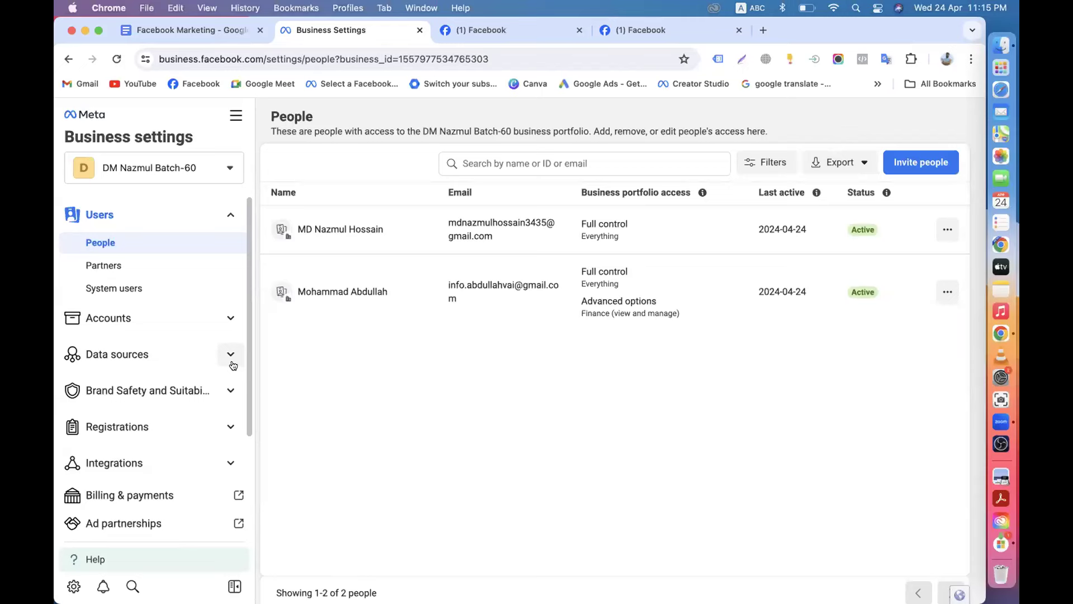
# Open Business info for DM Nazmul Batch-60 and scroll through its empty Business details.
pyautogui.scroll(-5, 112, 430)
pyautogui.click(104, 496)
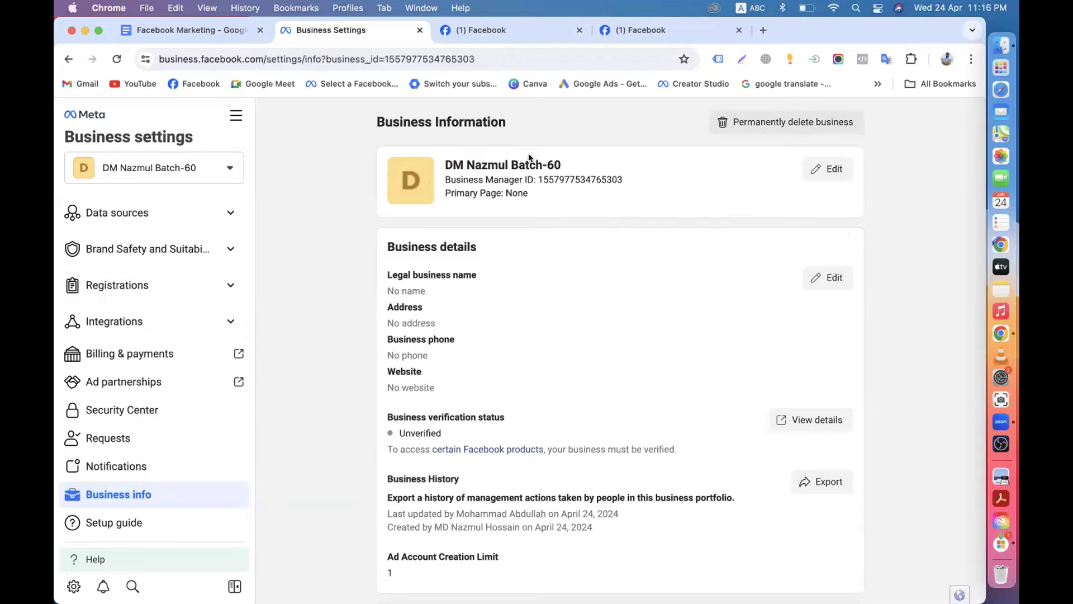
pyautogui.moveTo(575, 161); pyautogui.dragTo(445, 161)
pyautogui.scroll(-1, 444, 159)
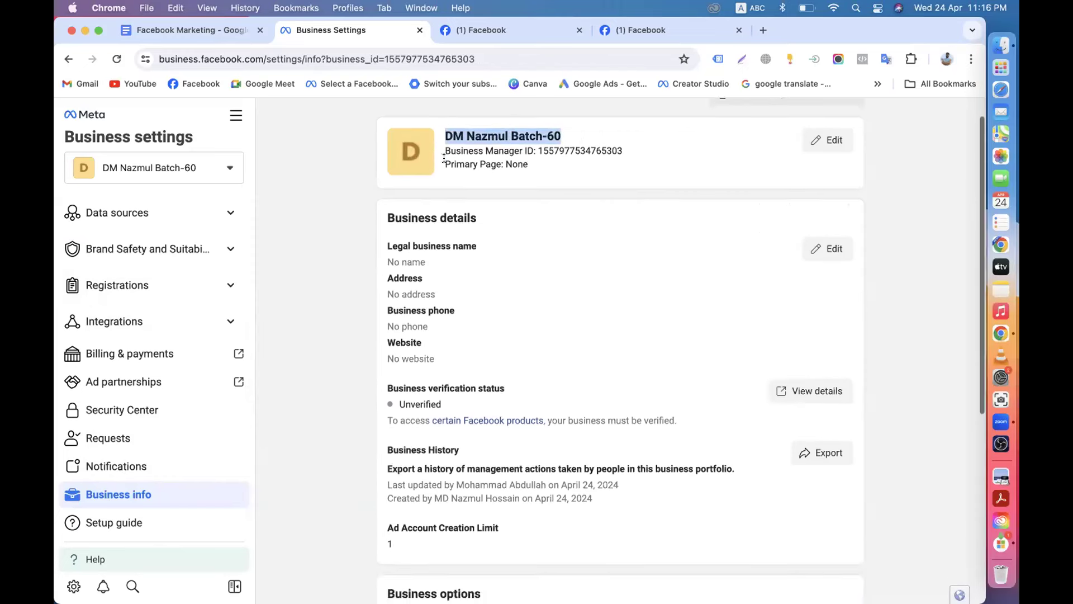
pyautogui.scroll(-2, 444, 159)
pyautogui.tripleClick(386, 151)
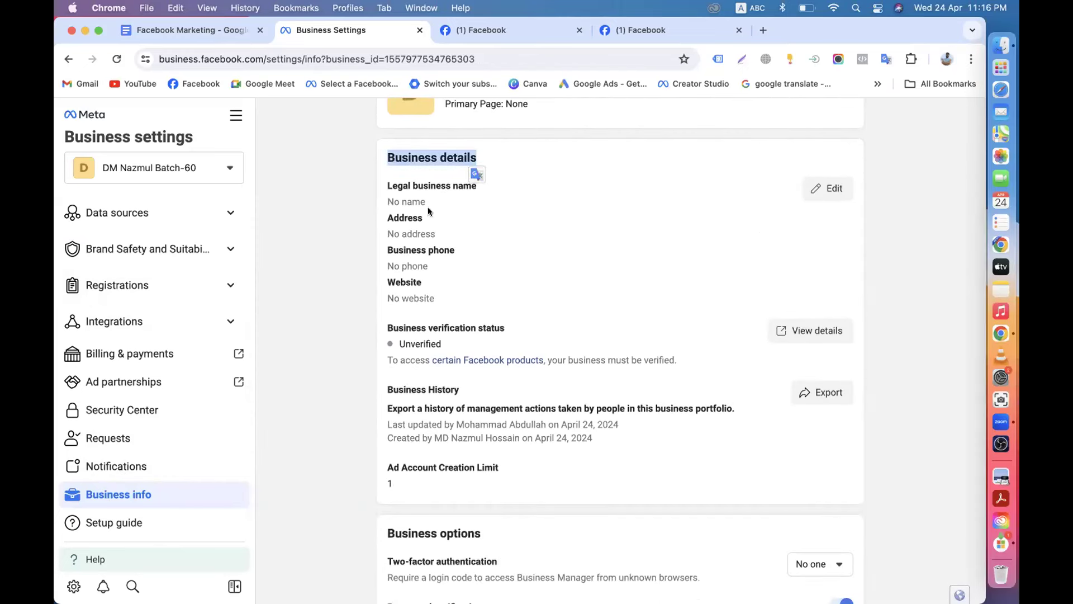
pyautogui.click(390, 157)
pyautogui.scroll(-9, 468, 452)
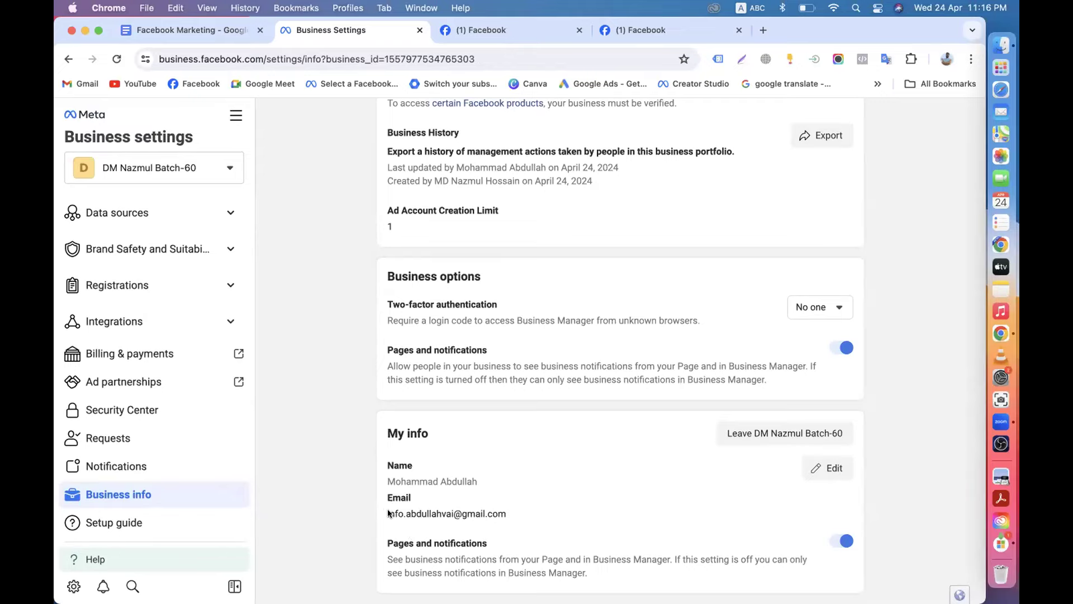
# Review My info, open Edit for your name and email, then return to the page top.
pyautogui.moveTo(385, 513); pyautogui.dragTo(498, 520)
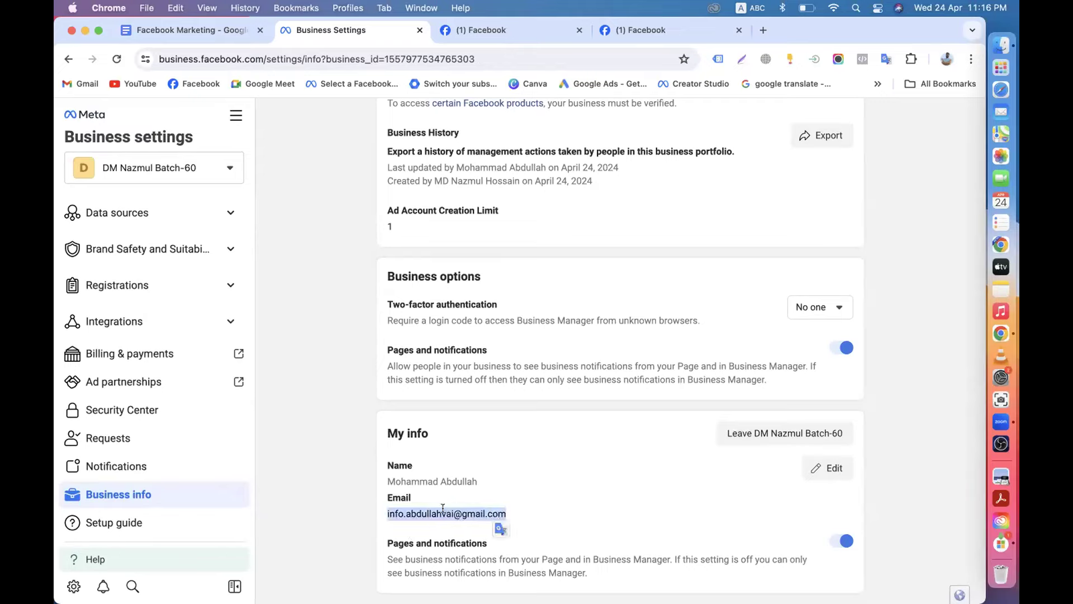
pyautogui.click(481, 488)
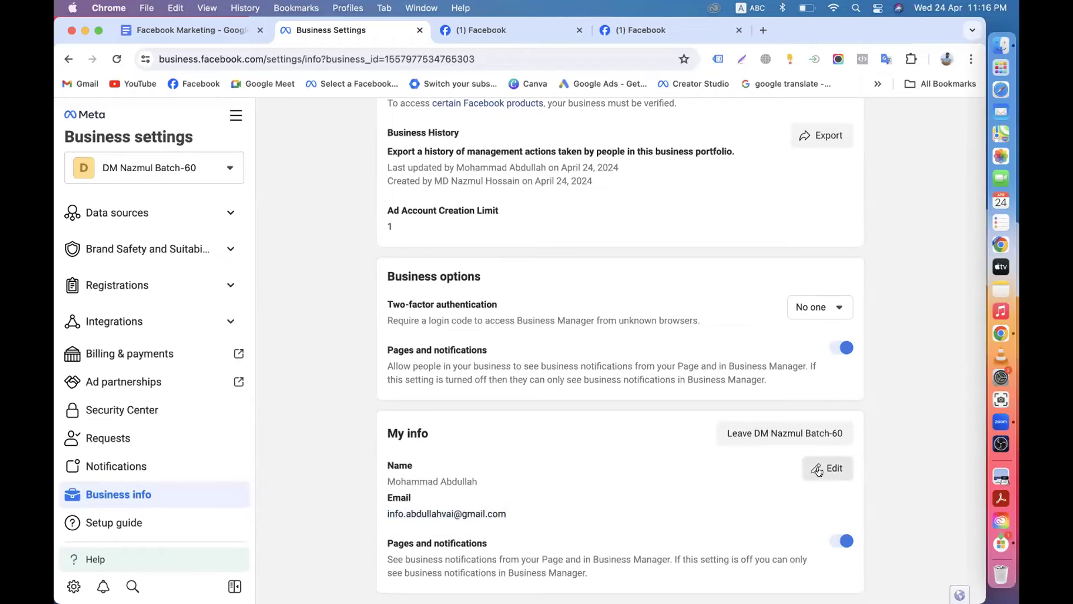
pyautogui.click(818, 471)
pyautogui.click(642, 508)
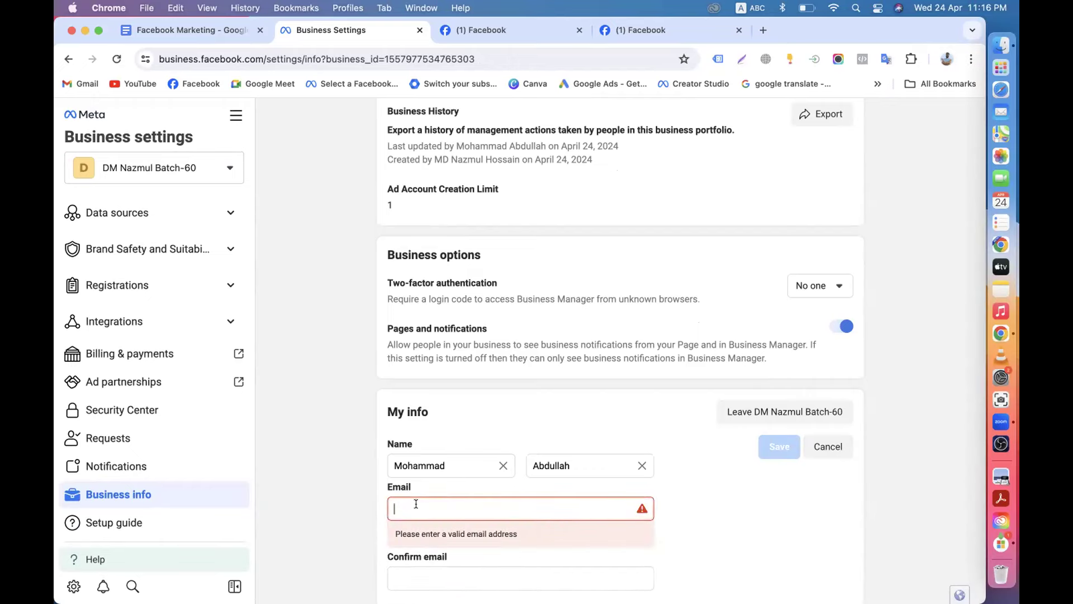
pyautogui.moveTo(454, 466); pyautogui.dragTo(344, 459)
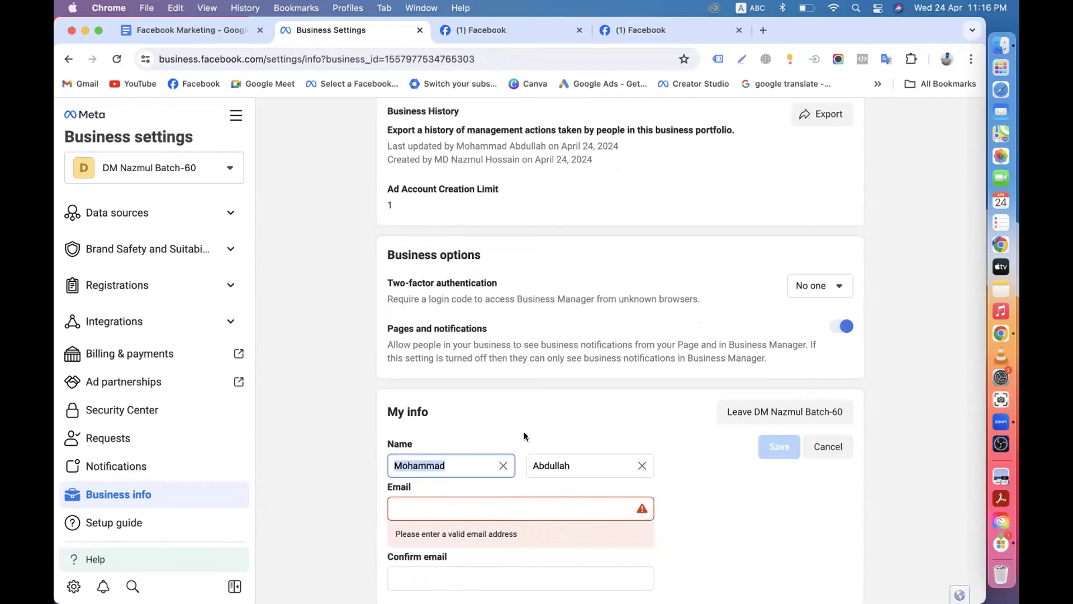
pyautogui.scroll(7, 448, 391)
pyautogui.scroll(3, 123, 436)
pyautogui.scroll(-4, 168, 421)
pyautogui.scroll(4, 185, 331)
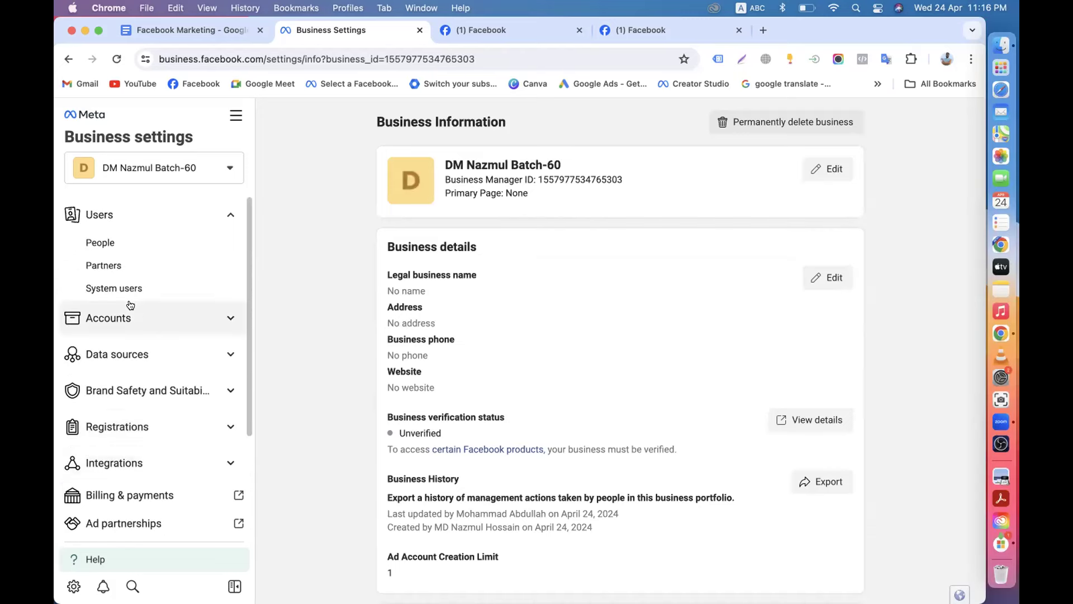
# Show Users > People for the portfolio and close the Facebook Page and profile tabs.
pyautogui.click(99, 242)
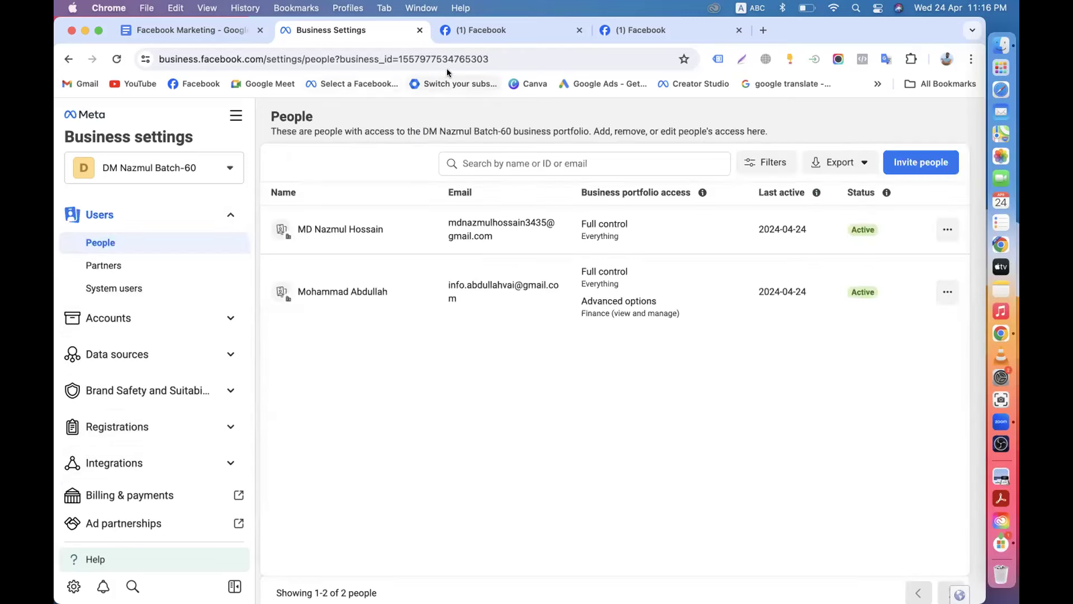
pyautogui.click(517, 20)
pyautogui.click(579, 30)
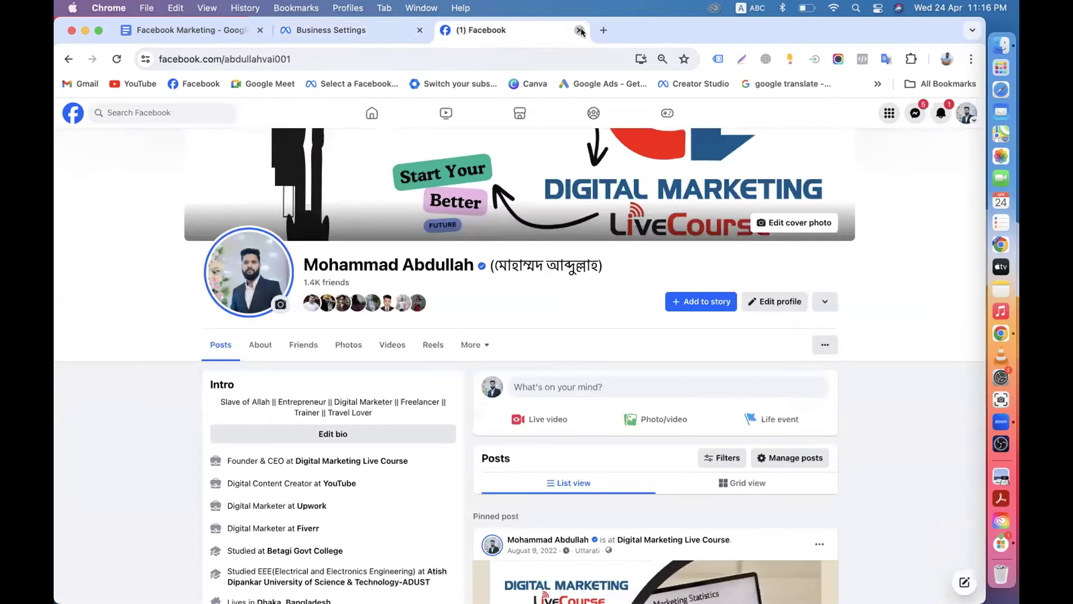
pyautogui.click(580, 30)
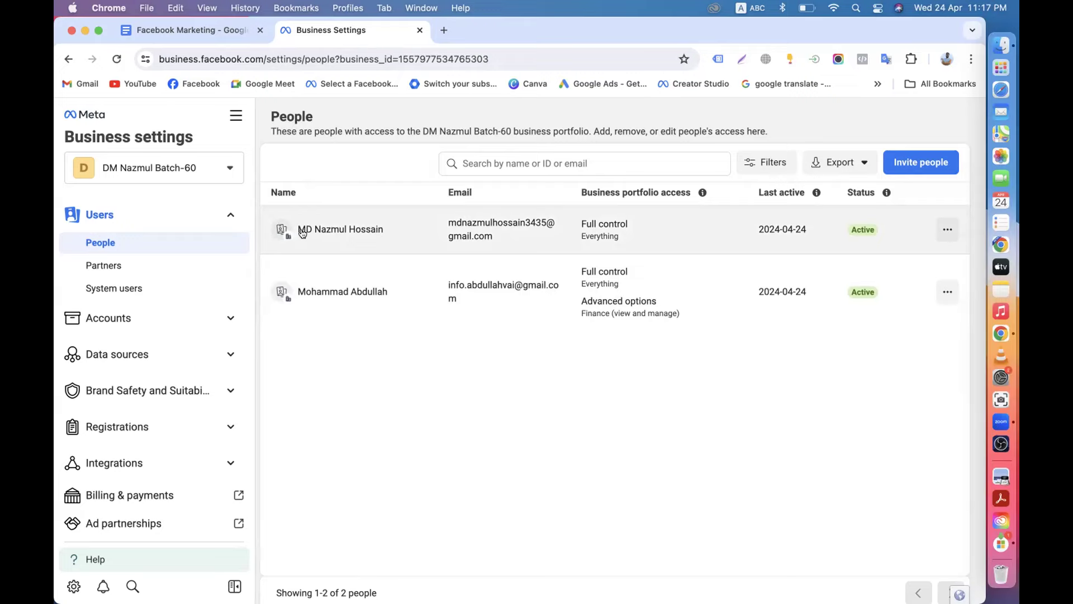
# Inspect the first member's access details, which show no assigned assets, and highlight both members' emails.
pyautogui.moveTo(295, 230); pyautogui.dragTo(379, 238)
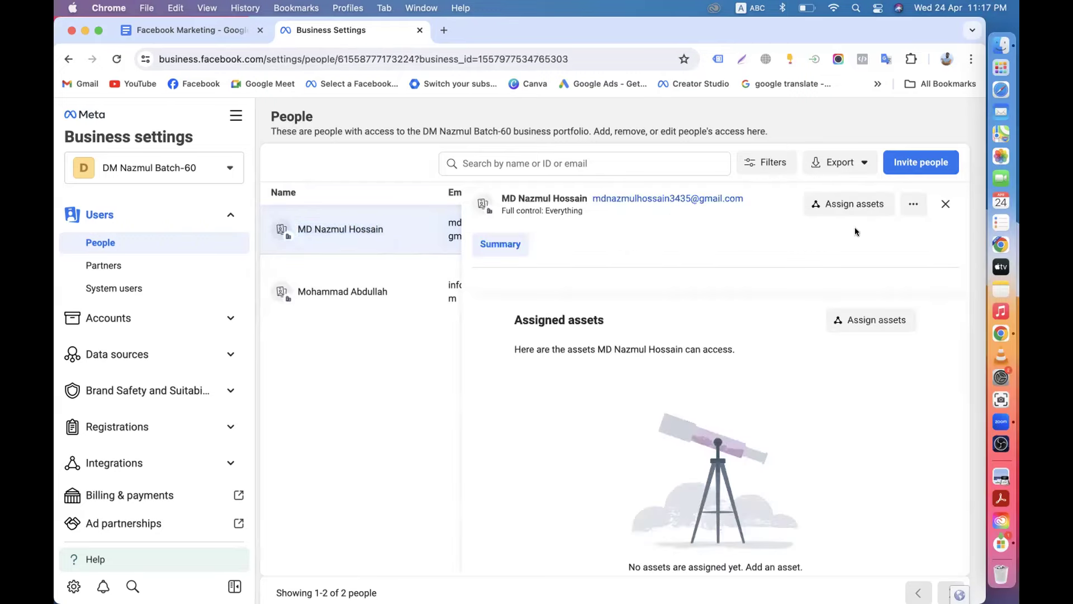
pyautogui.click(945, 204)
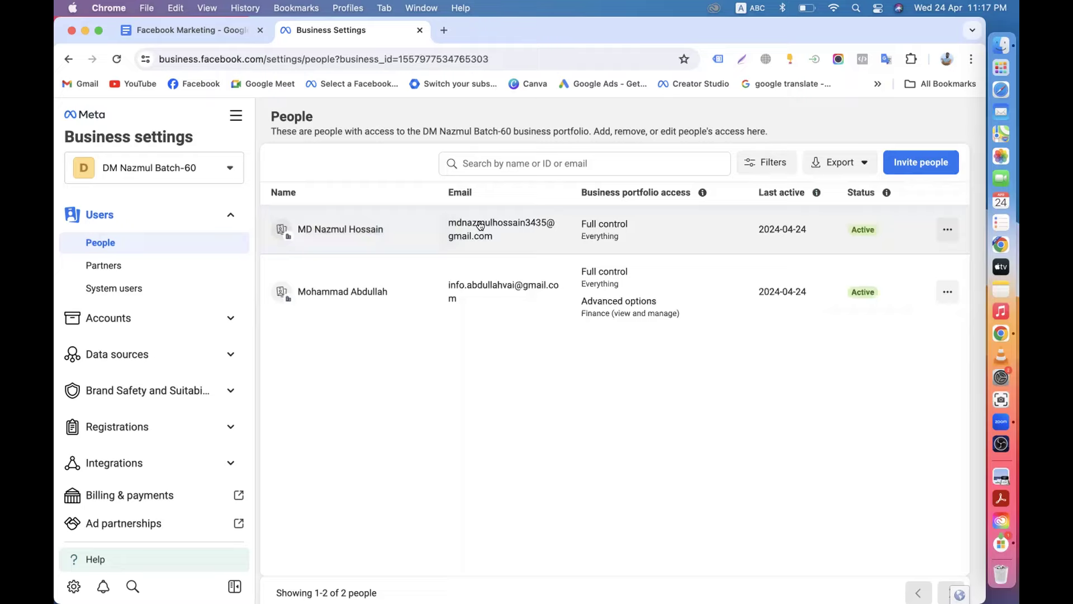
pyautogui.moveTo(447, 222); pyautogui.dragTo(493, 237)
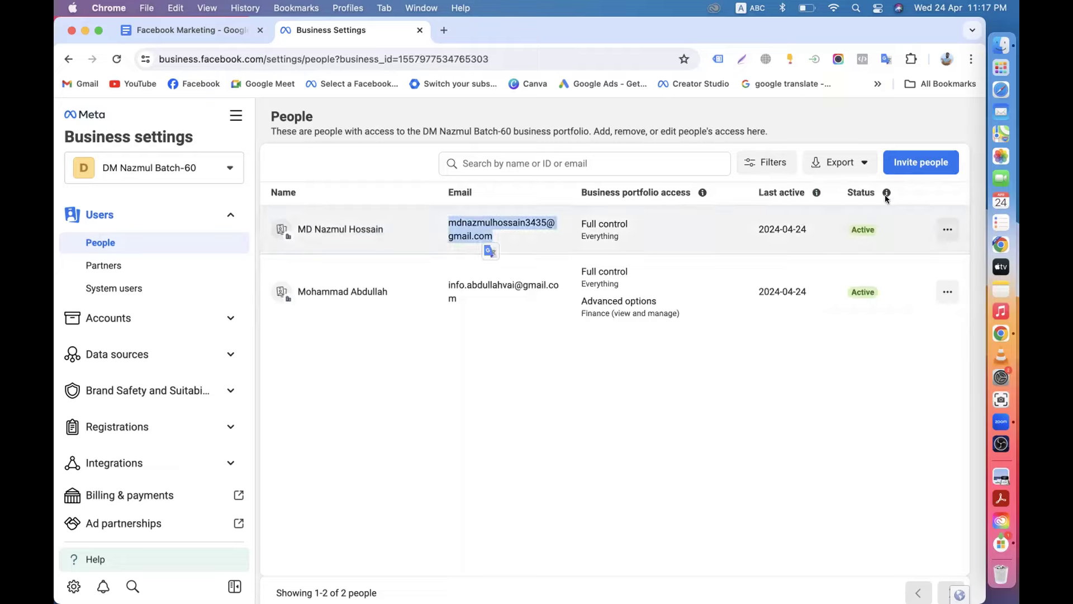
pyautogui.click(475, 422)
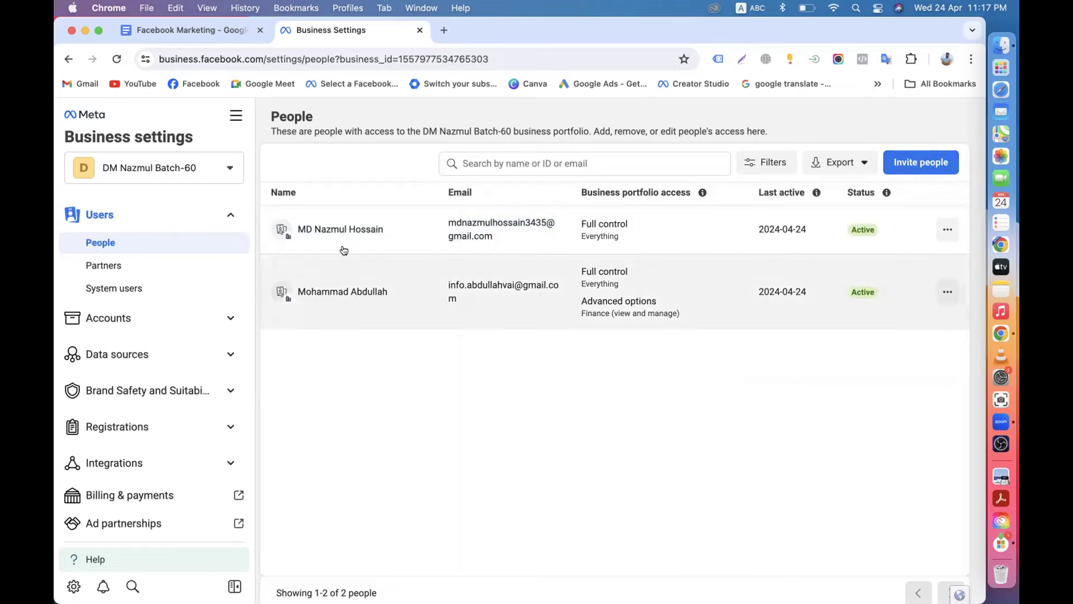
pyautogui.moveTo(297, 230); pyautogui.dragTo(378, 228)
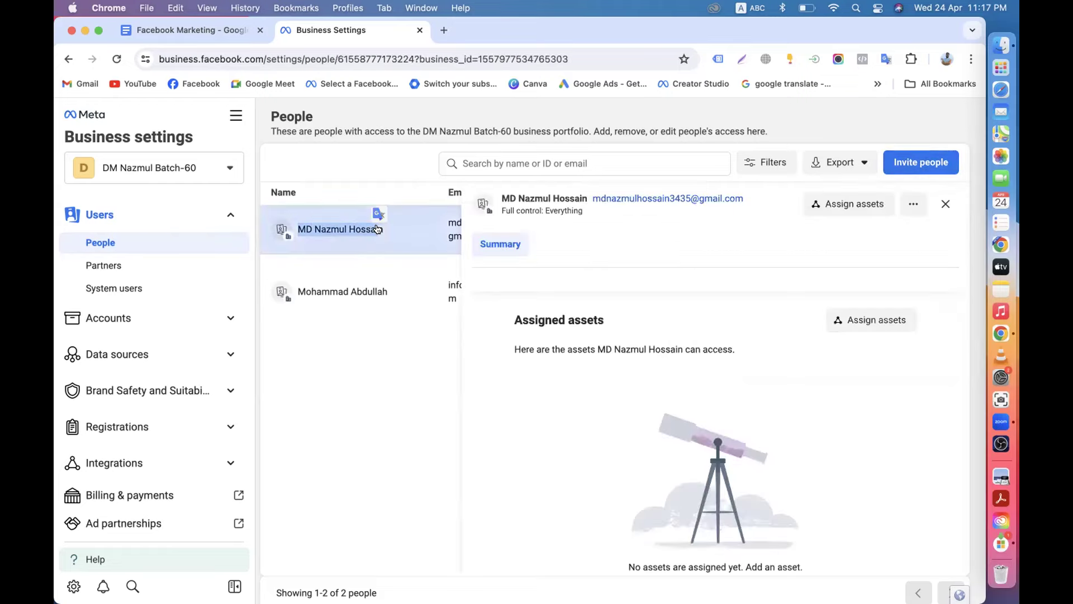
pyautogui.click(367, 427)
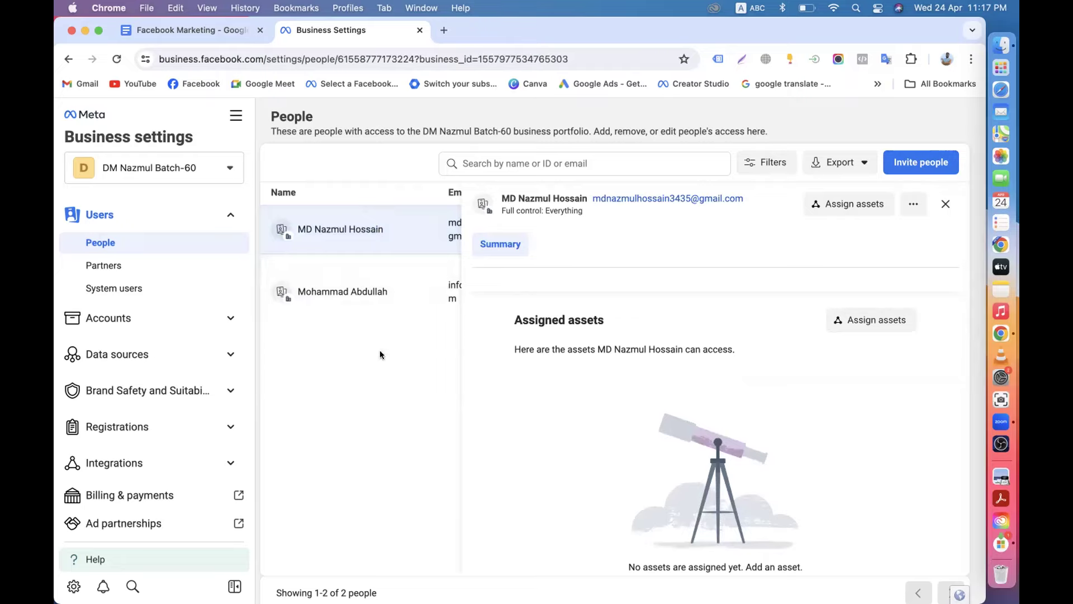
pyautogui.click(947, 205)
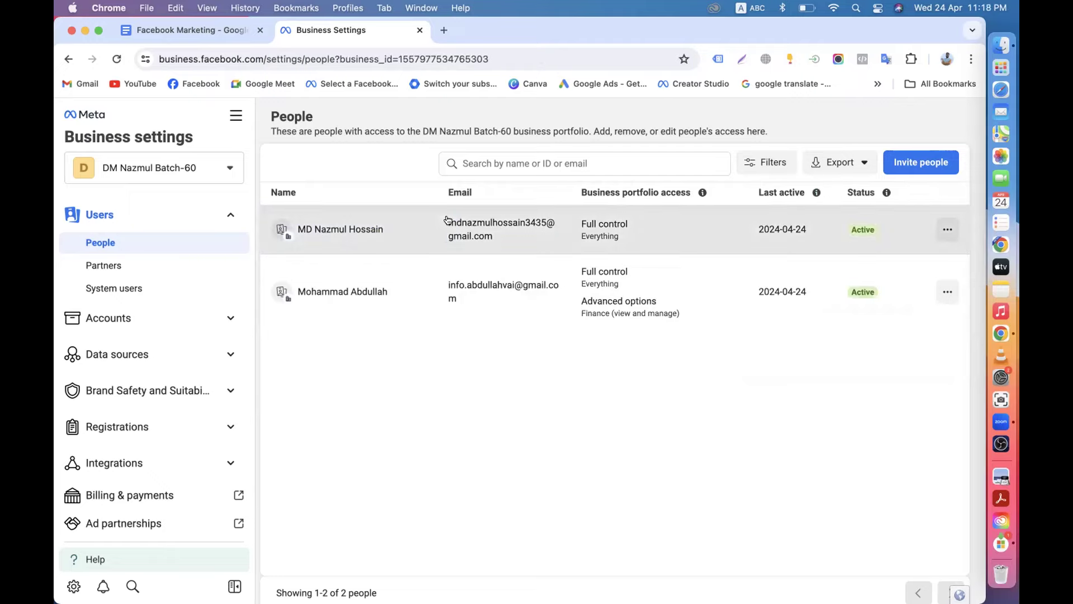
pyautogui.moveTo(451, 222); pyautogui.dragTo(479, 238)
pyautogui.moveTo(439, 283); pyautogui.dragTo(457, 299)
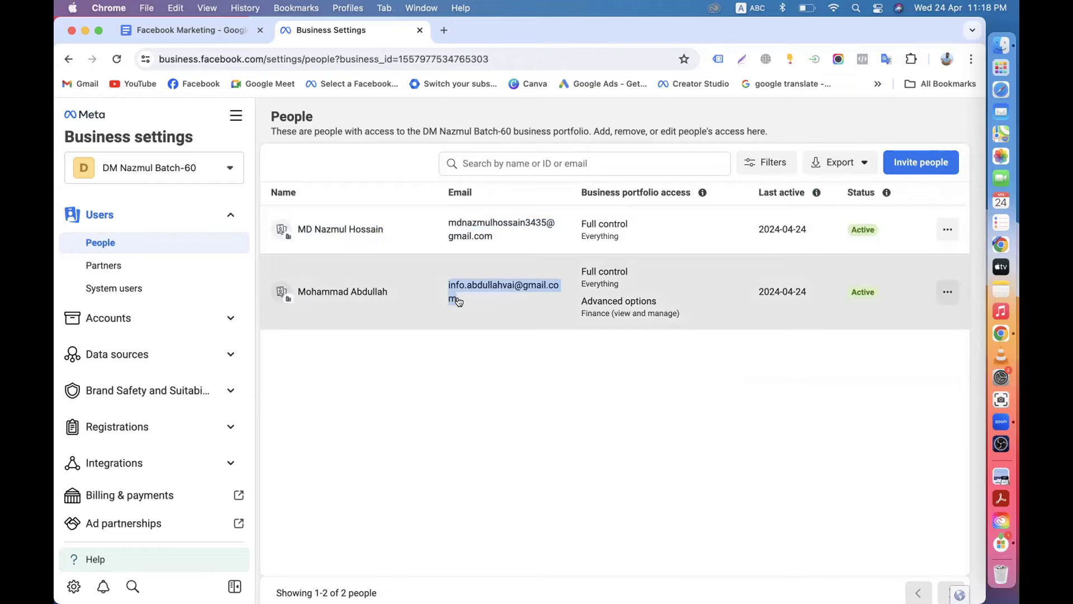
# Switch to the Top Leather Wear portfolio, then Workshop Manuals, to view their people.
pyautogui.click(216, 163)
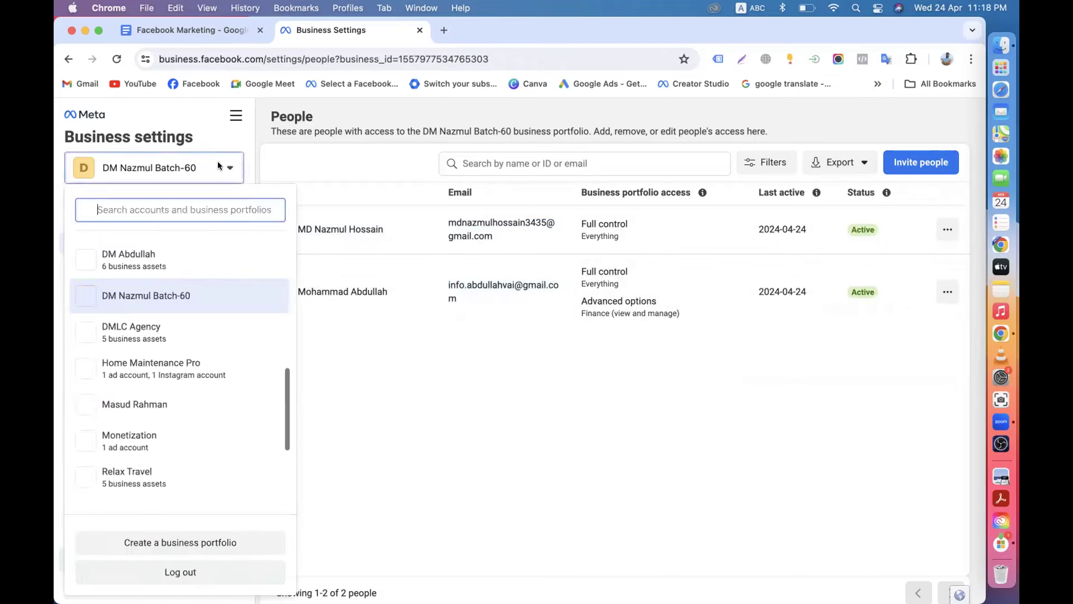
pyautogui.scroll(-5, 135, 398)
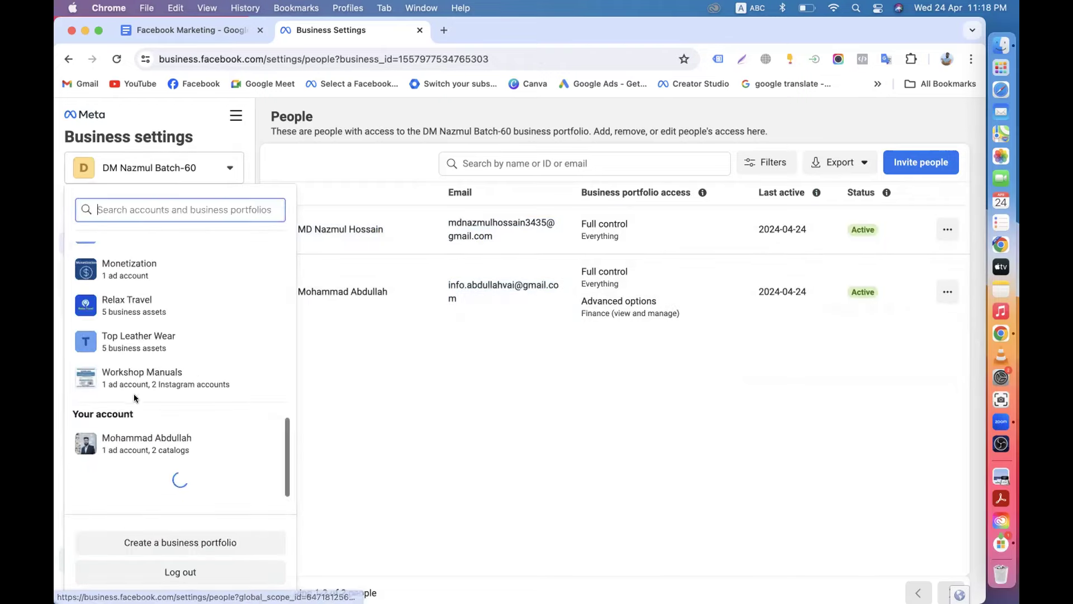
pyautogui.click(111, 375)
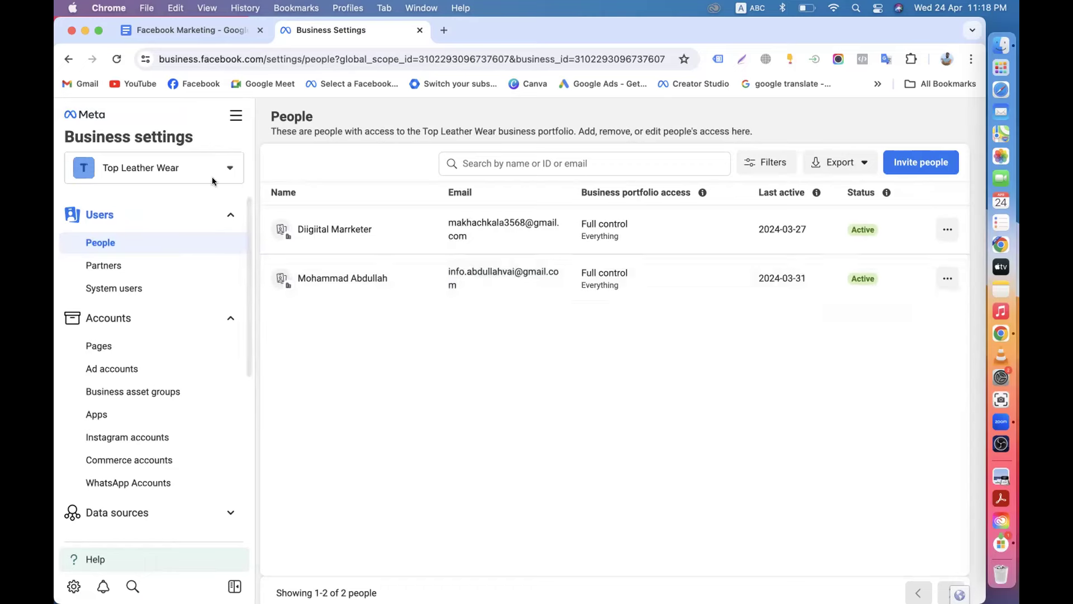
pyautogui.click(213, 174)
pyautogui.scroll(3, 136, 404)
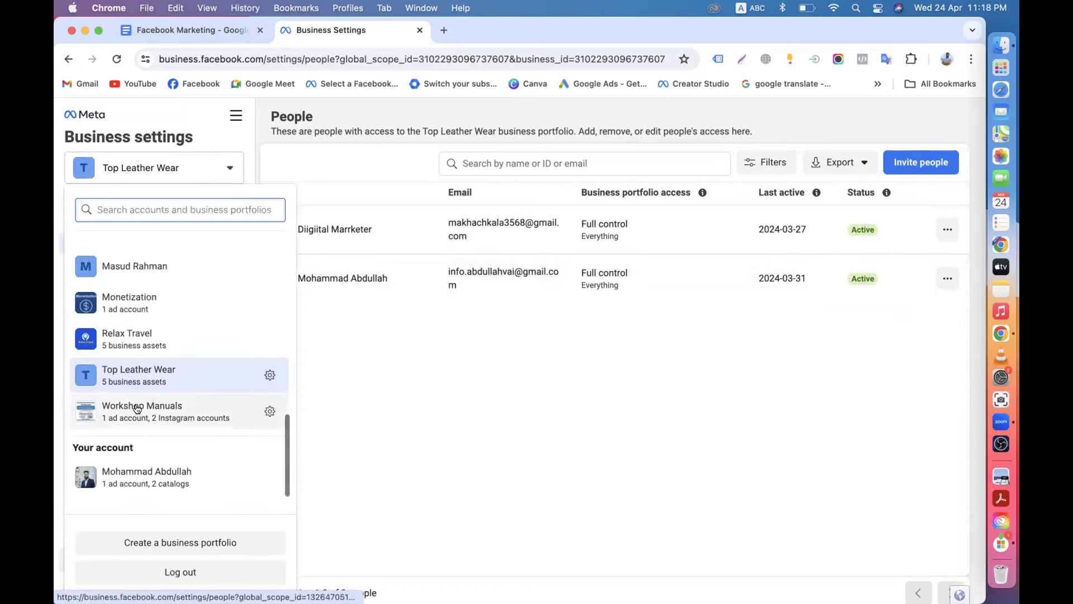
pyautogui.click(109, 472)
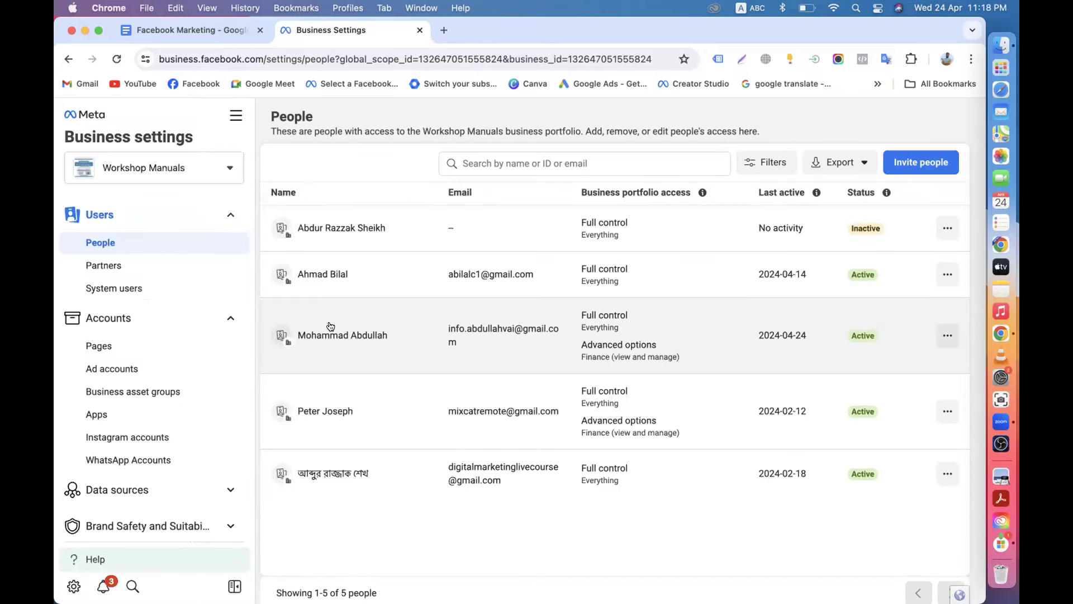
pyautogui.scroll(-1, 331, 326)
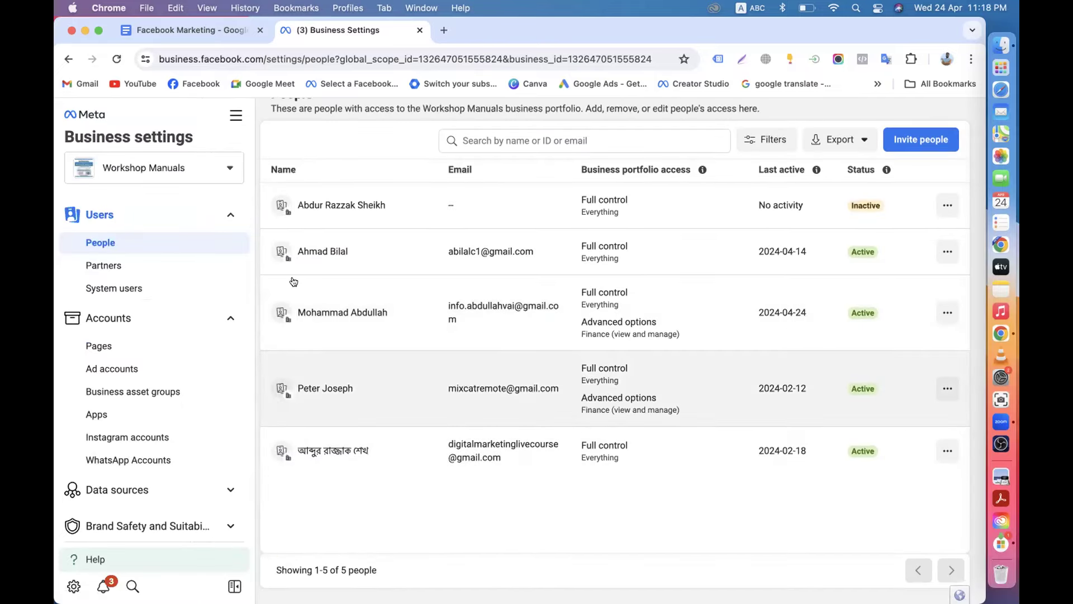
# Return to the DM Nazmul Batch-60 portfolio through the portfolio selector.
pyautogui.click(196, 172)
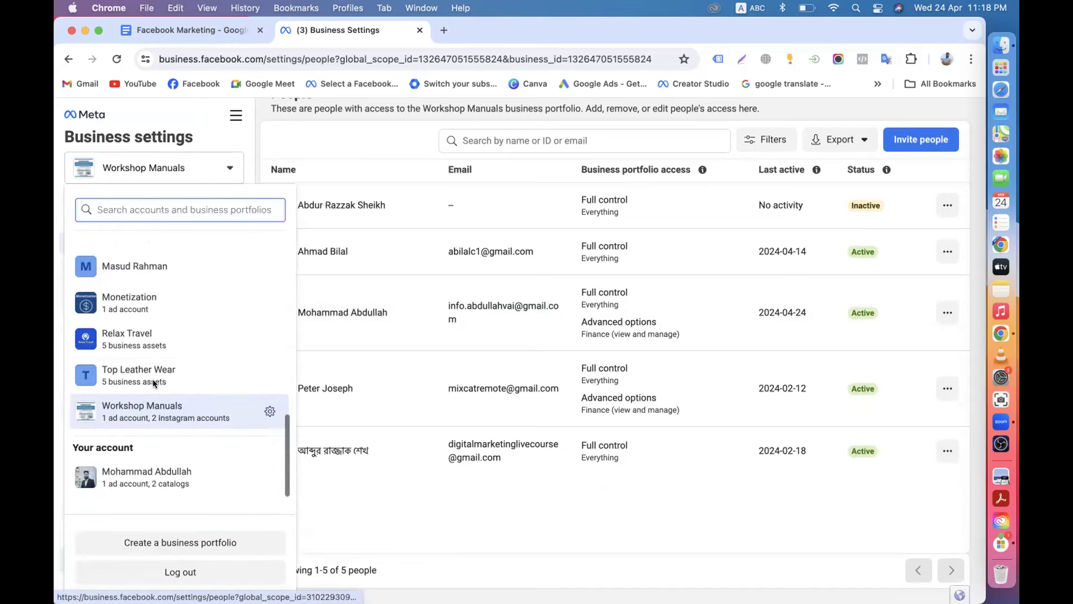
pyautogui.scroll(2, 153, 379)
pyautogui.scroll(6, 152, 383)
pyautogui.scroll(-10, 150, 392)
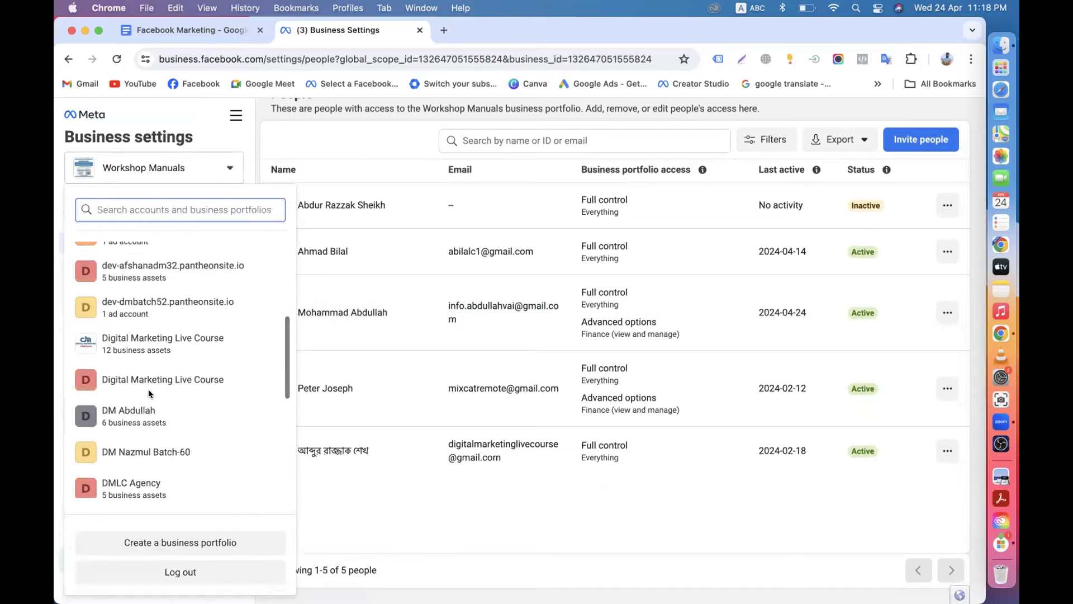
pyautogui.scroll(4, 149, 392)
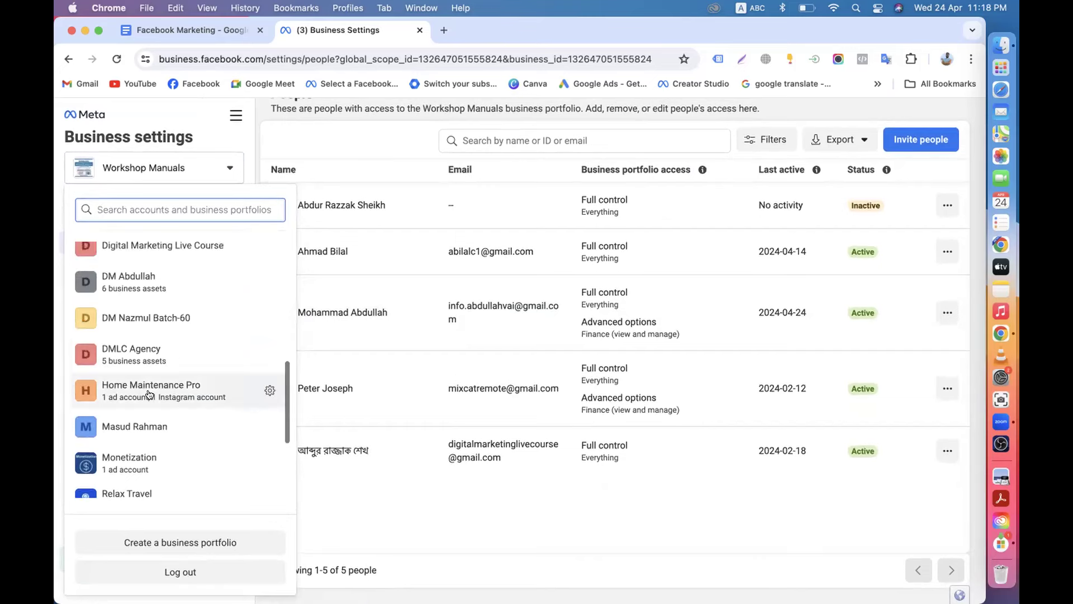
pyautogui.scroll(2, 135, 350)
pyautogui.click(141, 388)
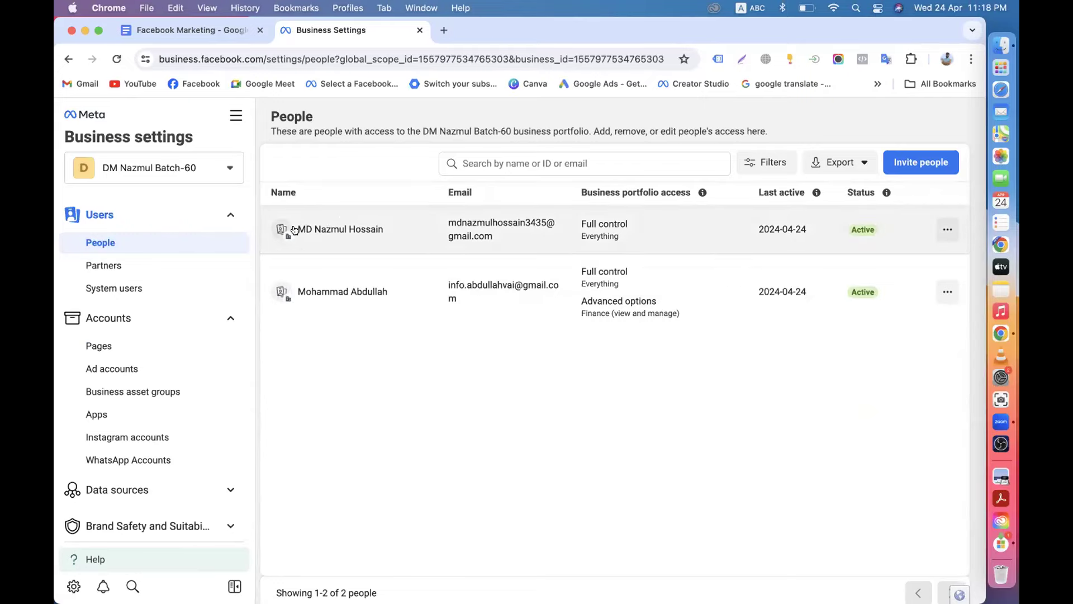
pyautogui.moveTo(296, 229); pyautogui.dragTo(402, 242)
pyautogui.click(948, 231)
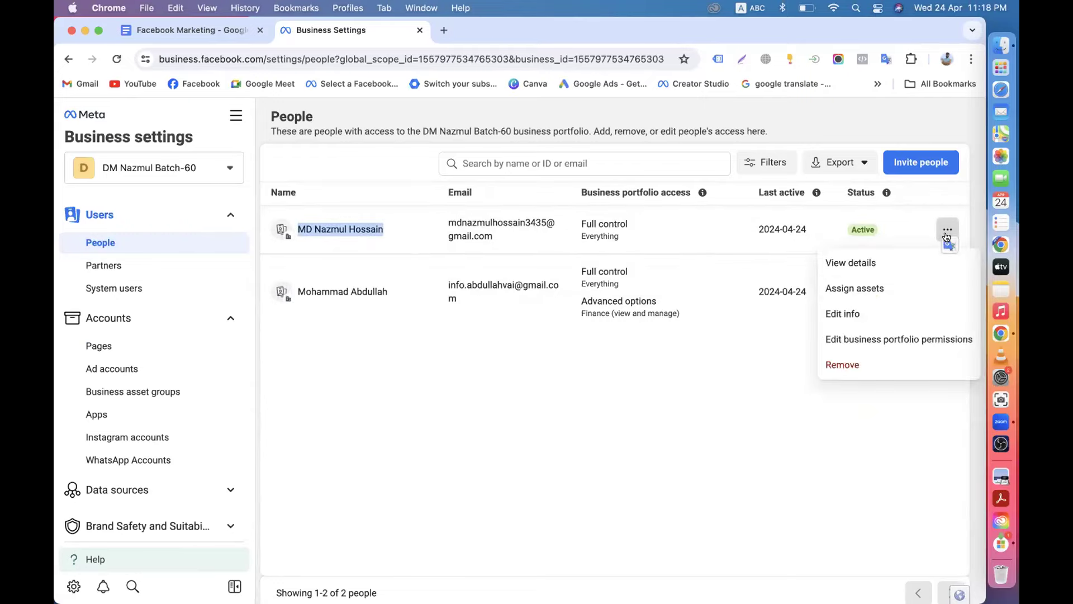
pyautogui.click(632, 451)
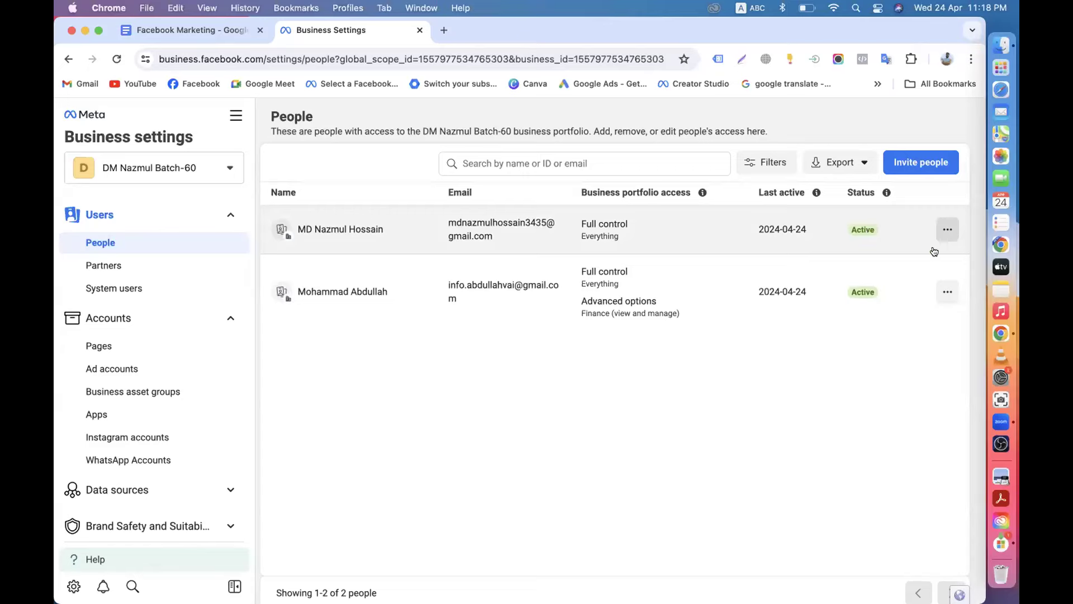
pyautogui.click(945, 230)
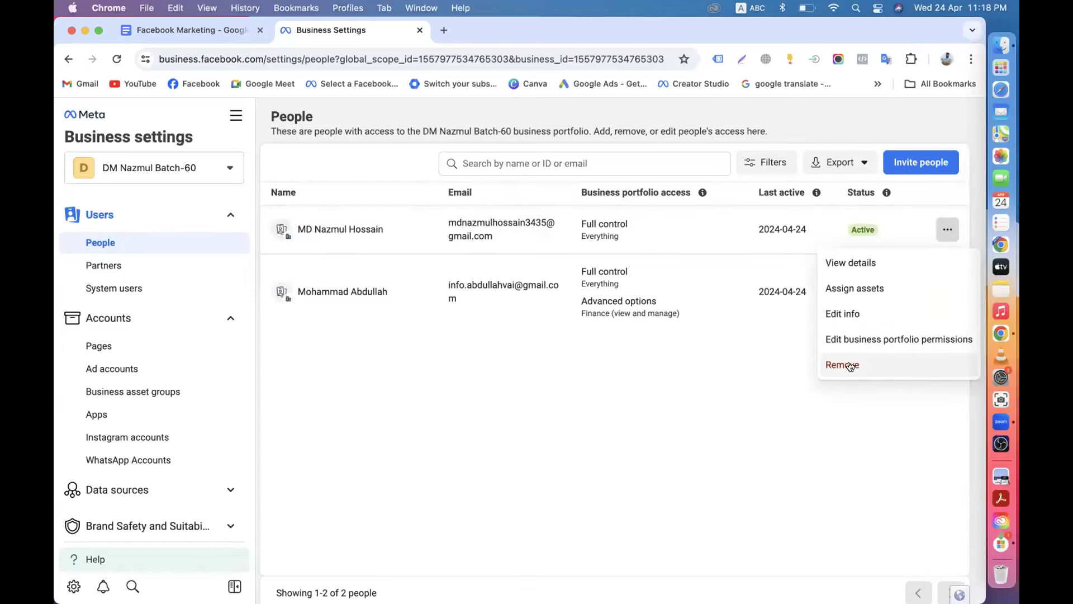
pyautogui.click(523, 408)
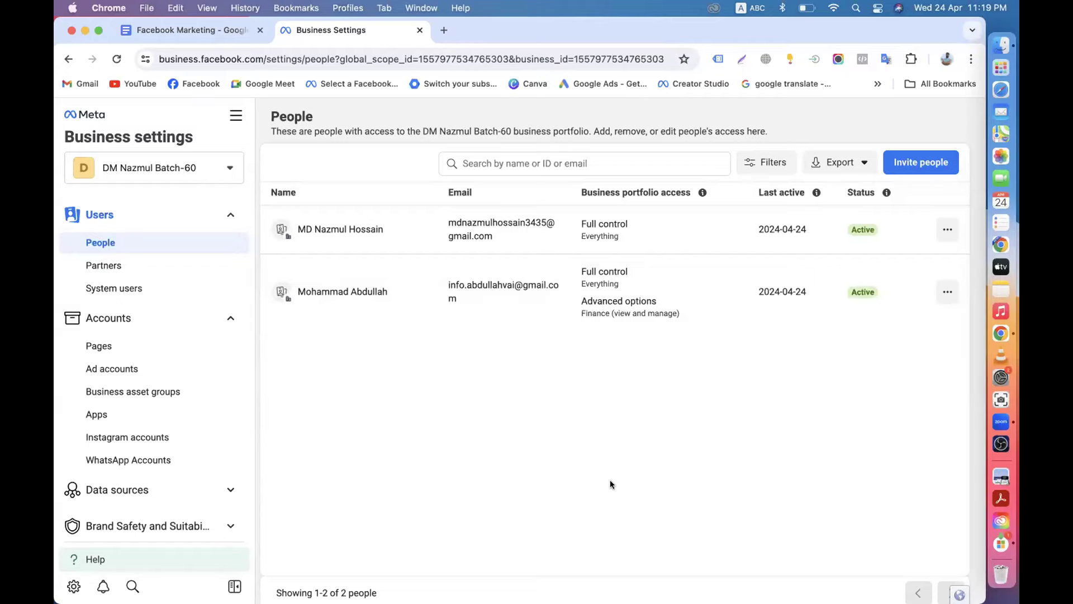
pyautogui.click(948, 230)
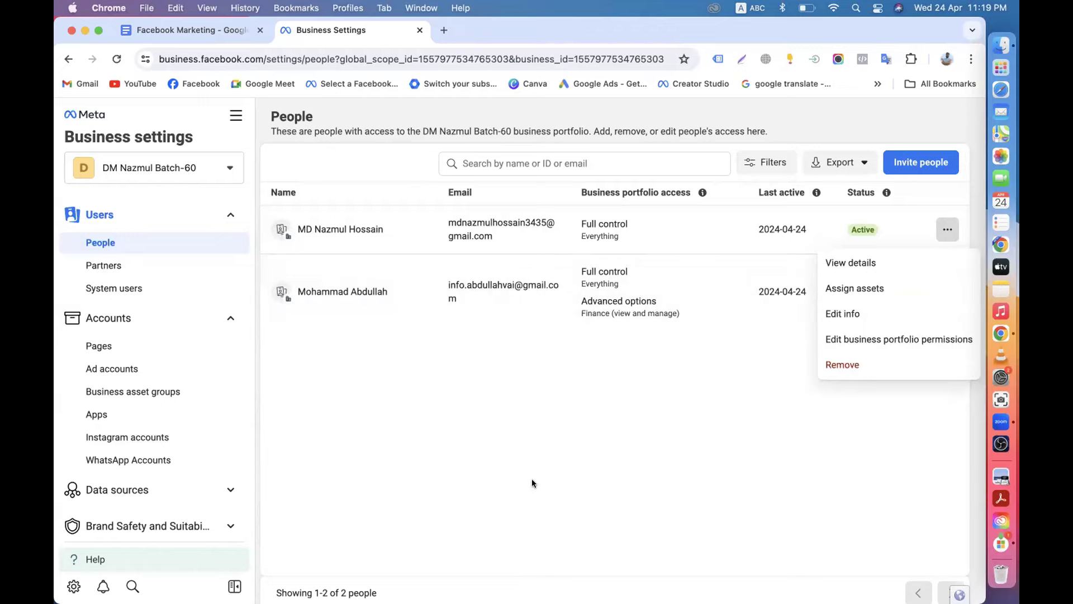
pyautogui.click(594, 453)
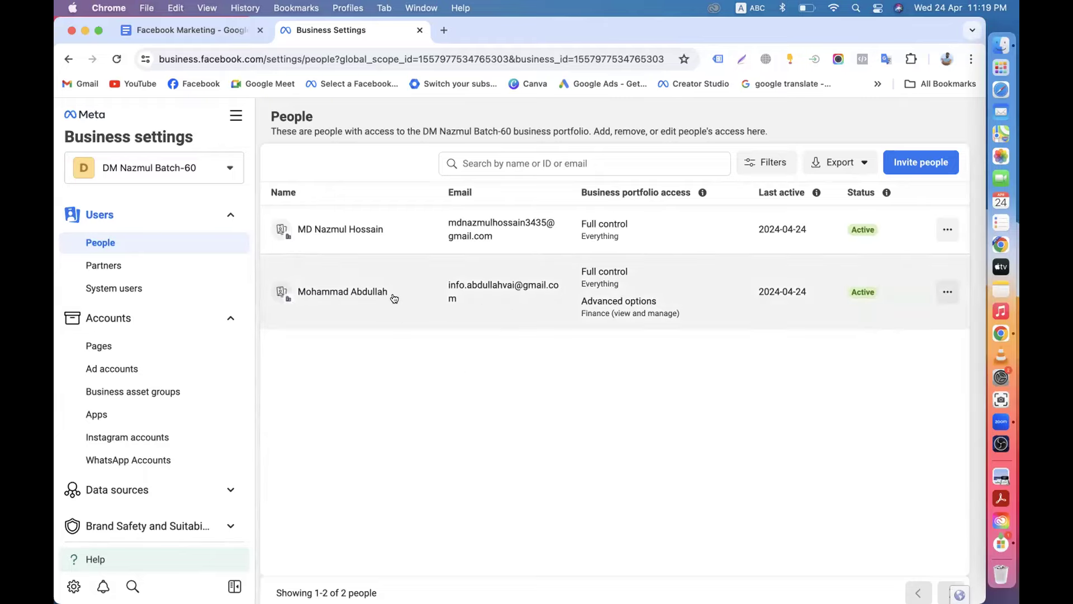
pyautogui.moveTo(297, 292); pyautogui.dragTo(723, 344)
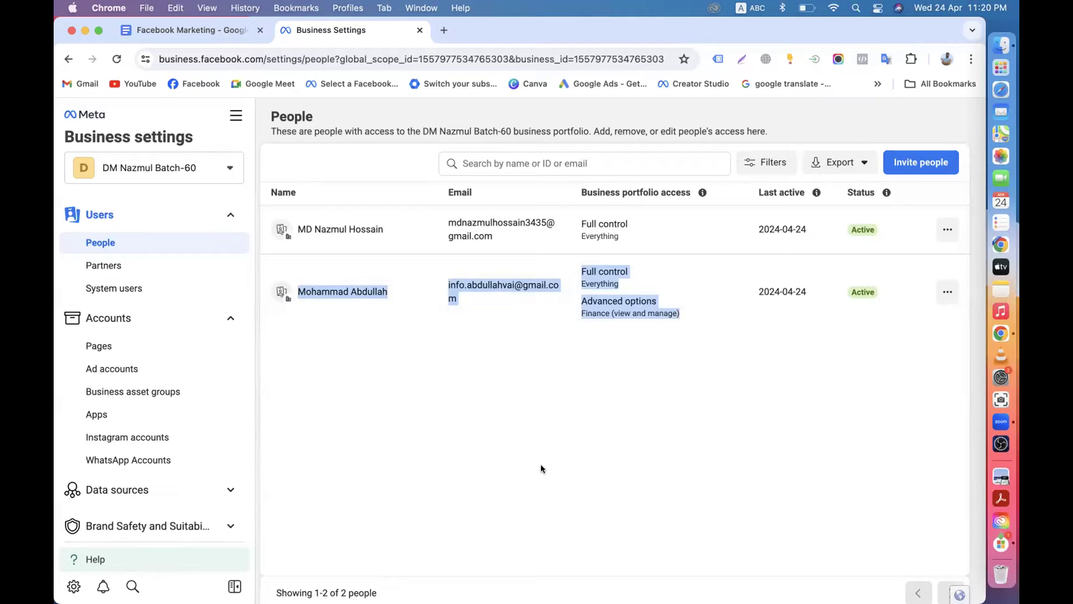
# Open and dismiss the browser profile switcher and the Invite people form.
pyautogui.click(947, 59)
pyautogui.click(555, 423)
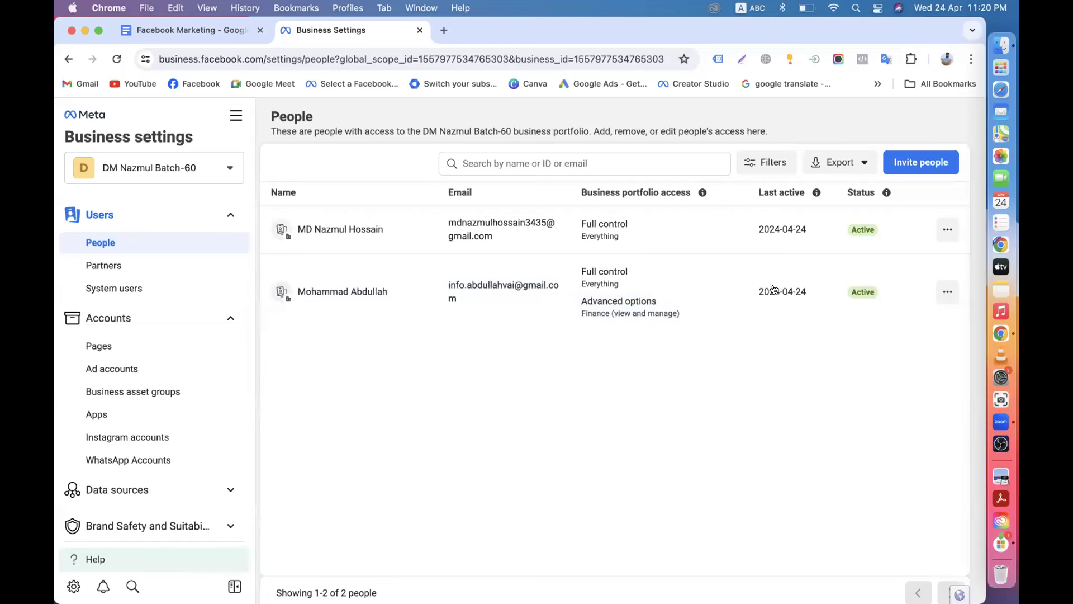
pyautogui.click(918, 169)
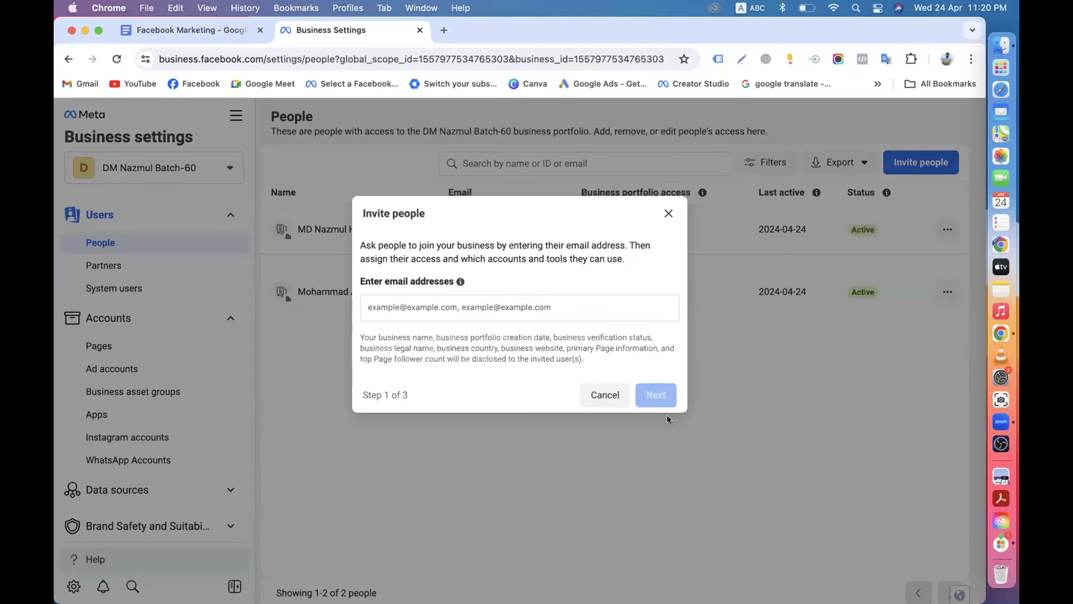
pyautogui.click(668, 213)
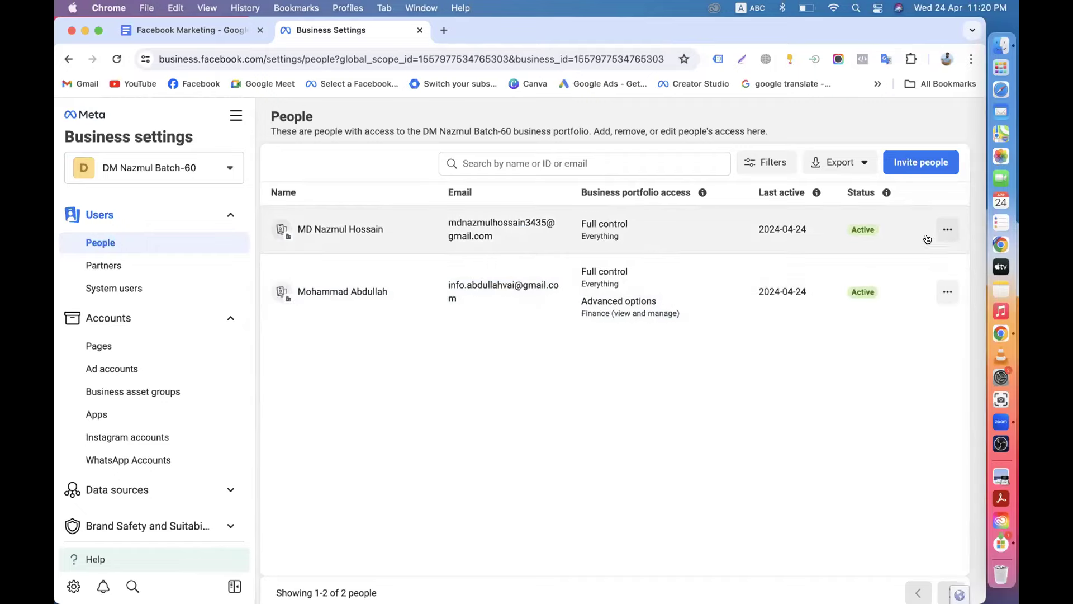
# Open the first member's Edit info form, close it unchanged, and reshow the member's actions menu.
pyautogui.click(947, 229)
pyautogui.click(839, 320)
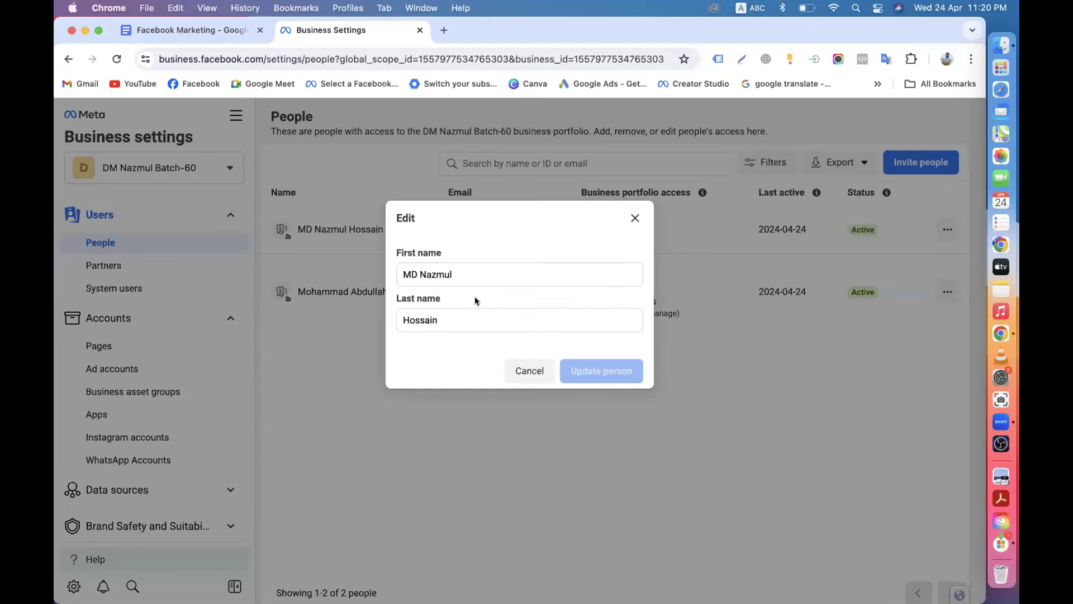
pyautogui.click(635, 218)
pyautogui.click(945, 234)
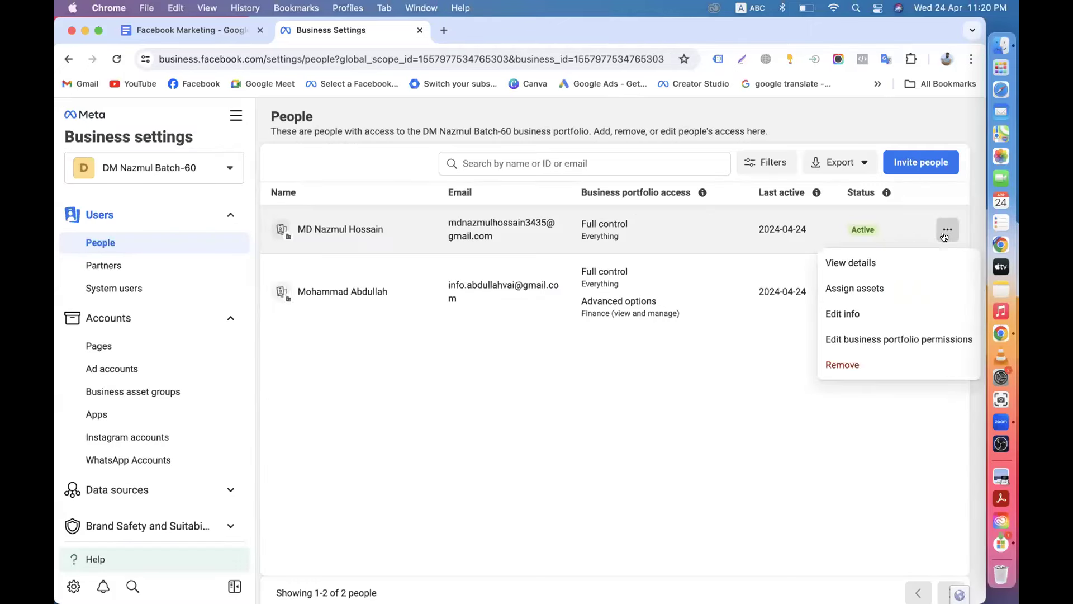
# Turn off Full control in the member's portfolio permissions, leaving Basic partial access, and save.
pyautogui.click(899, 342)
pyautogui.click(342, 388)
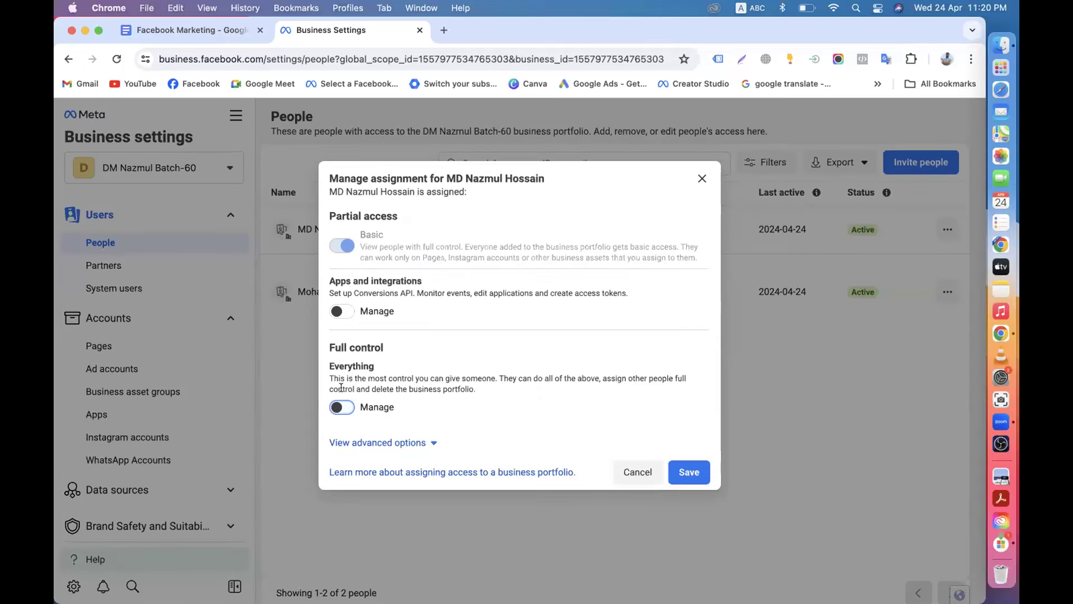
pyautogui.click(680, 480)
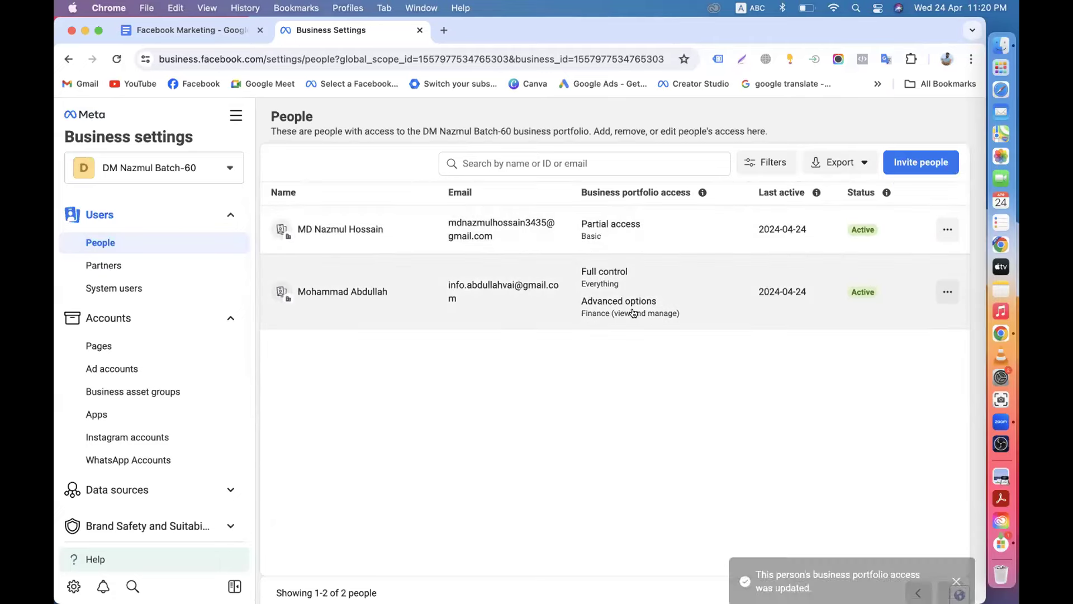
pyautogui.click(947, 230)
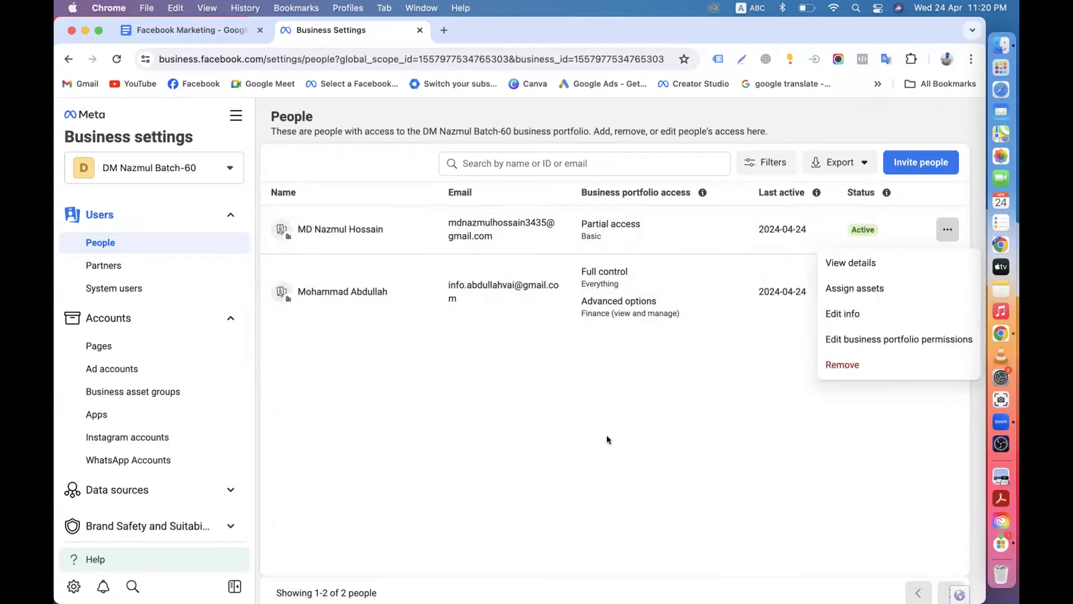
pyautogui.click(503, 454)
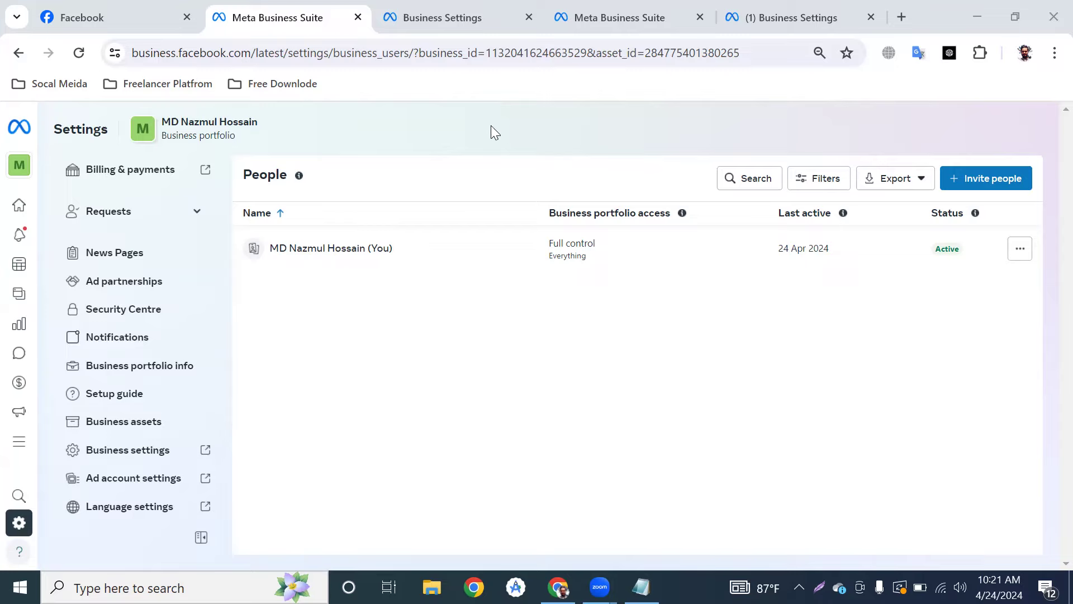
# Minimise Chrome and bring up Zoom's Screen Sharing Meeting Controls from the taskbar.
pyautogui.click(976, 16)
pyautogui.moveTo(600, 587)
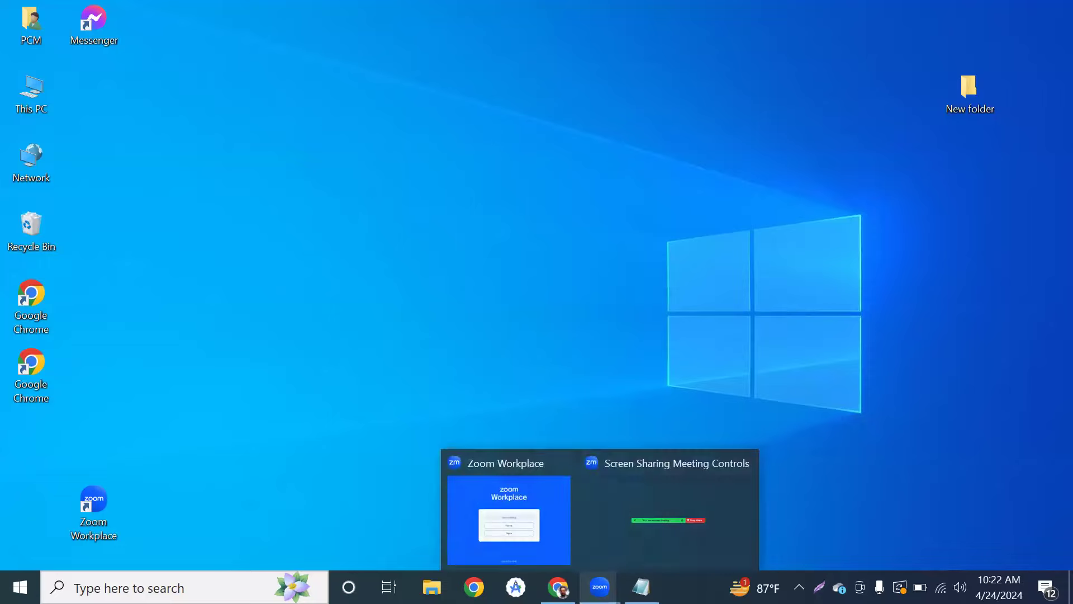
pyautogui.click(620, 517)
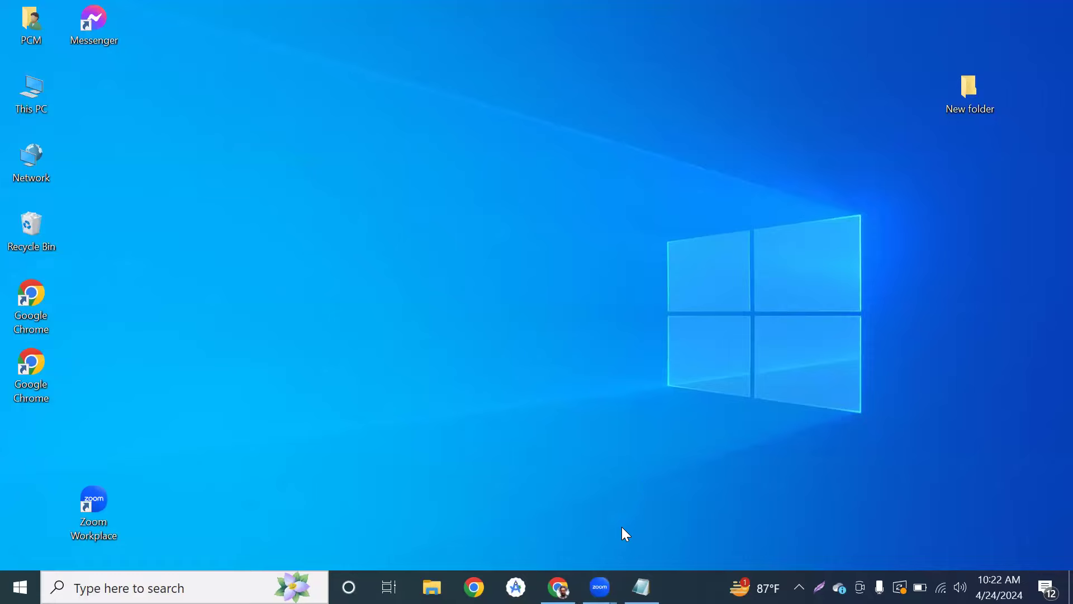
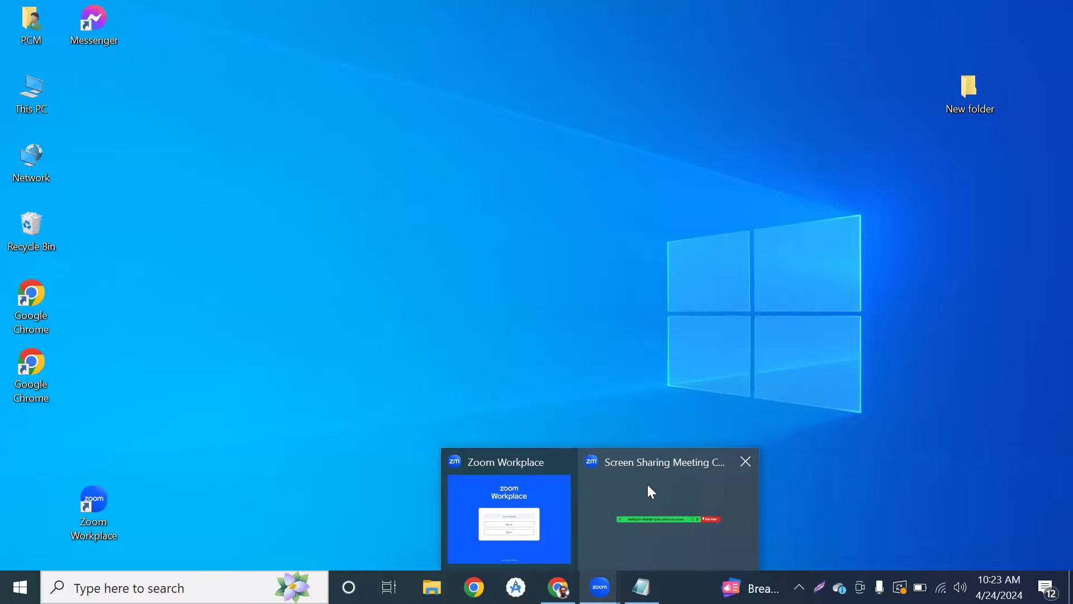
# Restore the Meta Business Suite window and open Business settings' People page in a new tab.
pyautogui.click(646, 480)
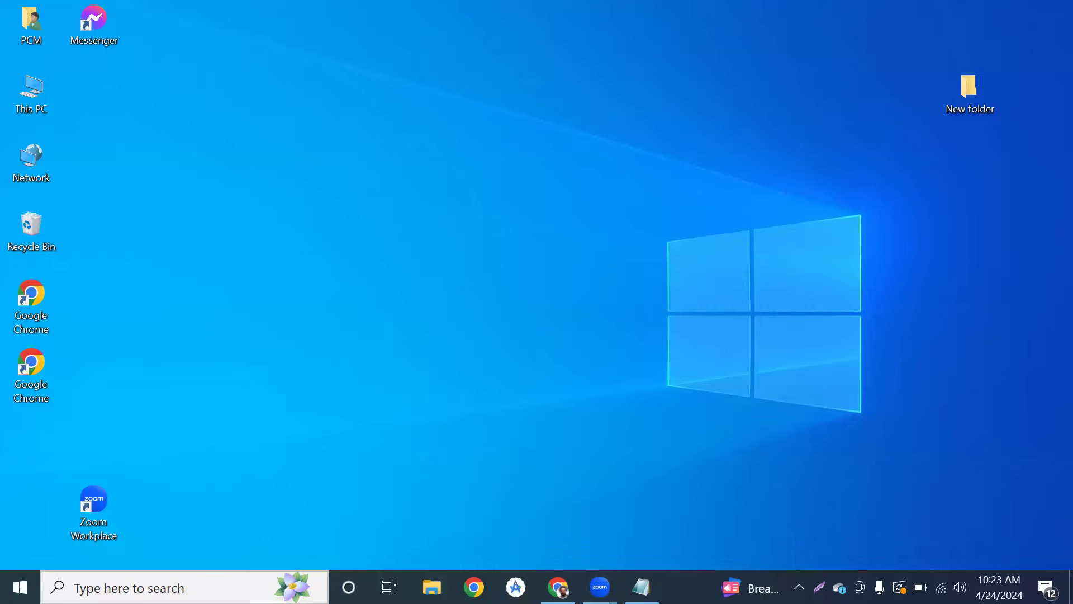
pyautogui.click(559, 585)
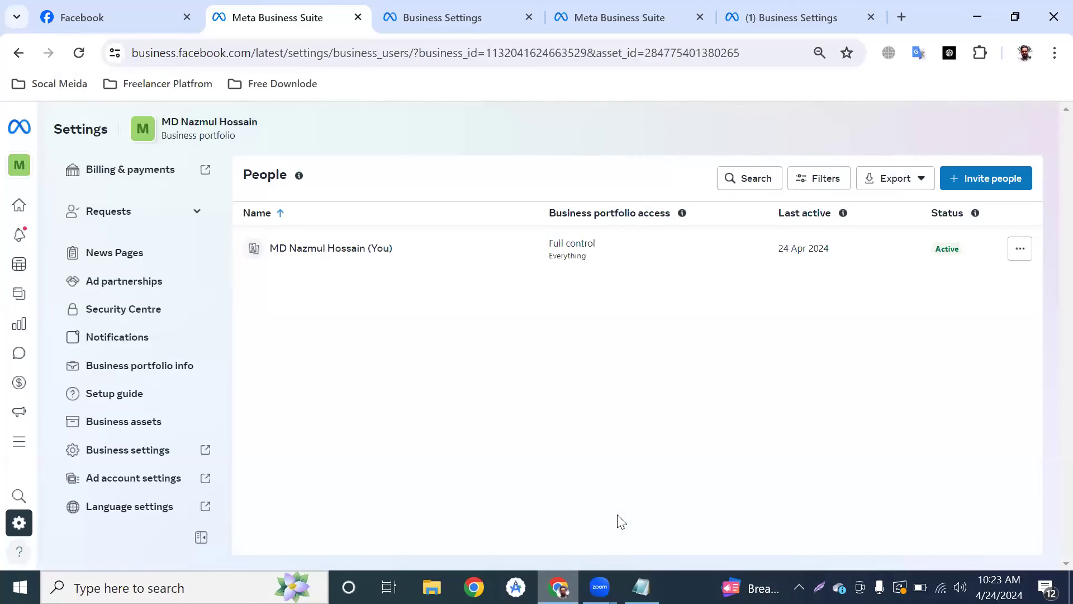
pyautogui.rightClick(558, 587)
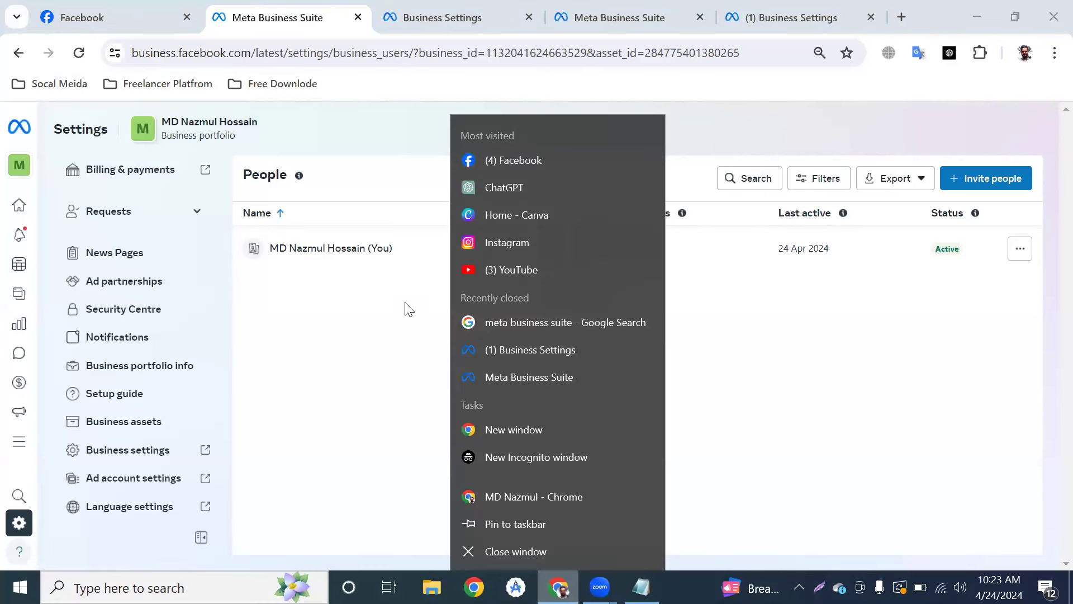
pyautogui.click(273, 350)
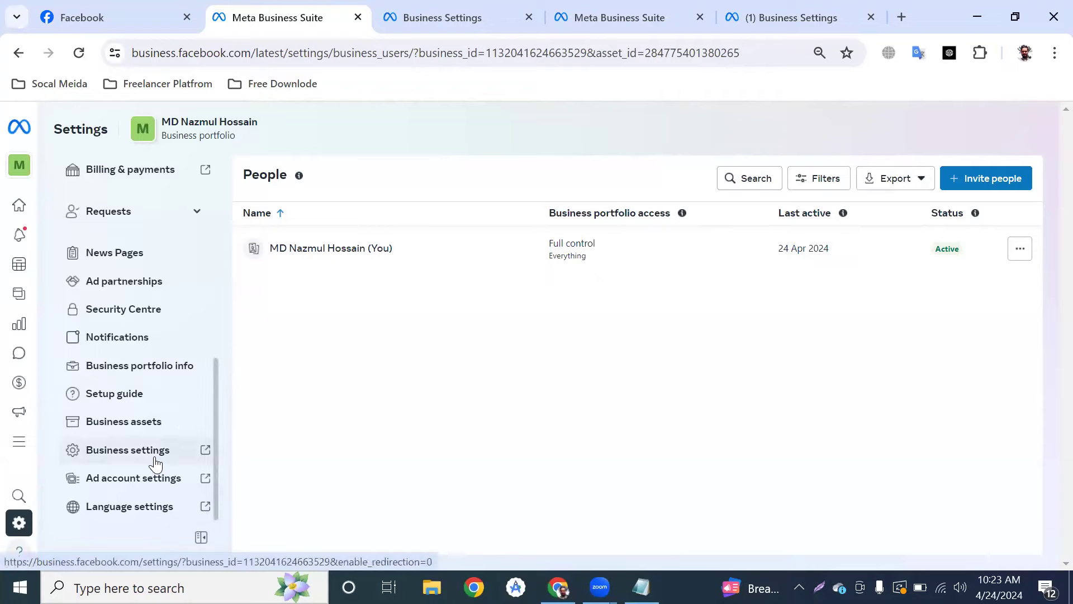
pyautogui.click(96, 458)
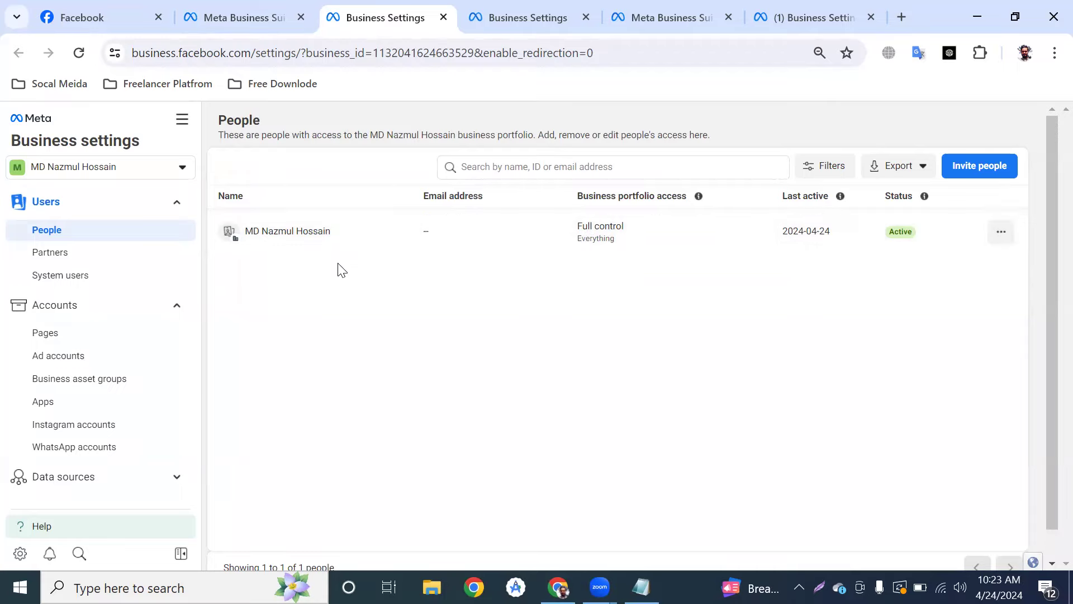
# Switch Business settings to the DM Nazmul Batch-60 portfolio, review Business info, and open Users > People.
pyautogui.click(178, 176)
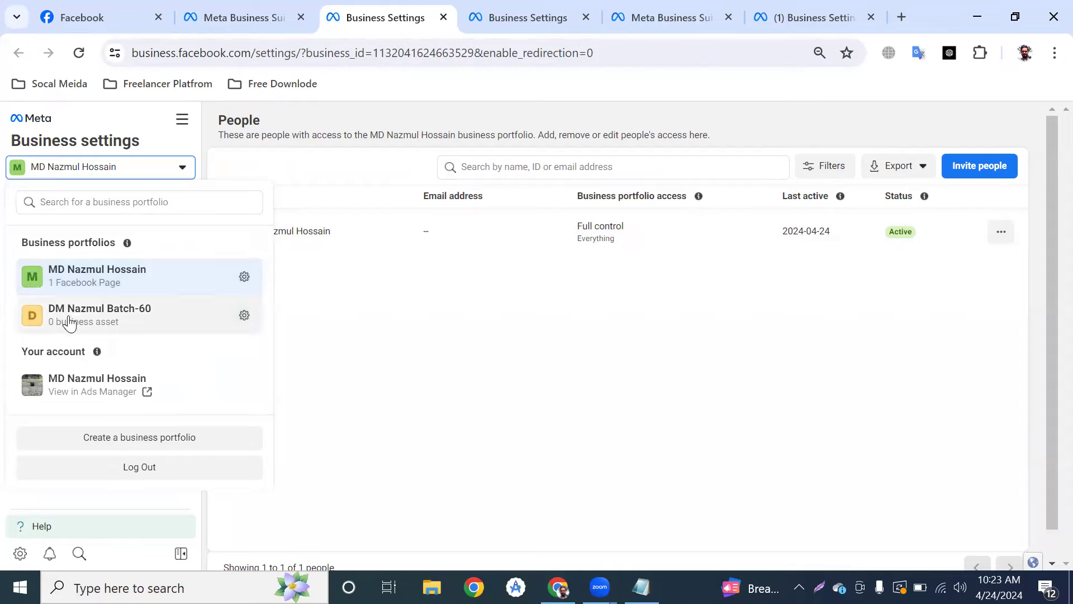
pyautogui.click(69, 324)
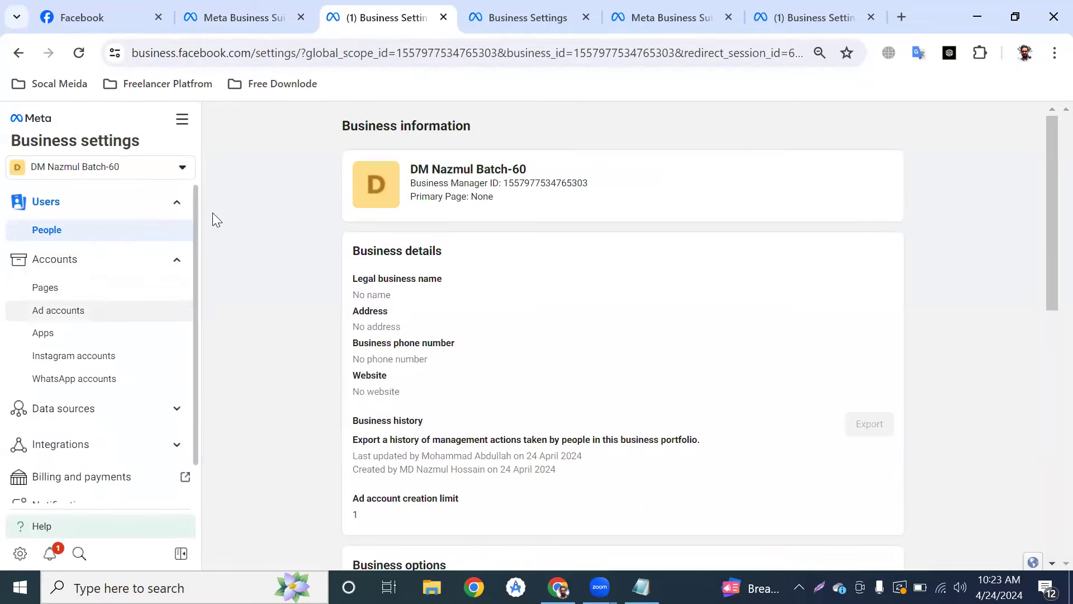
pyautogui.scroll(-5, 451, 394)
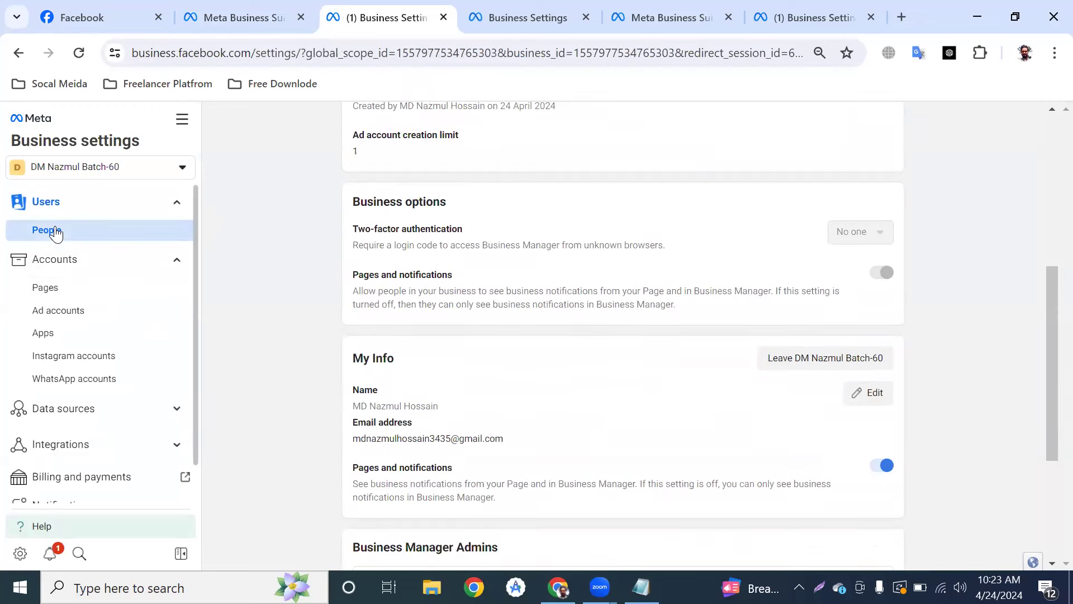
pyautogui.scroll(5, 492, 319)
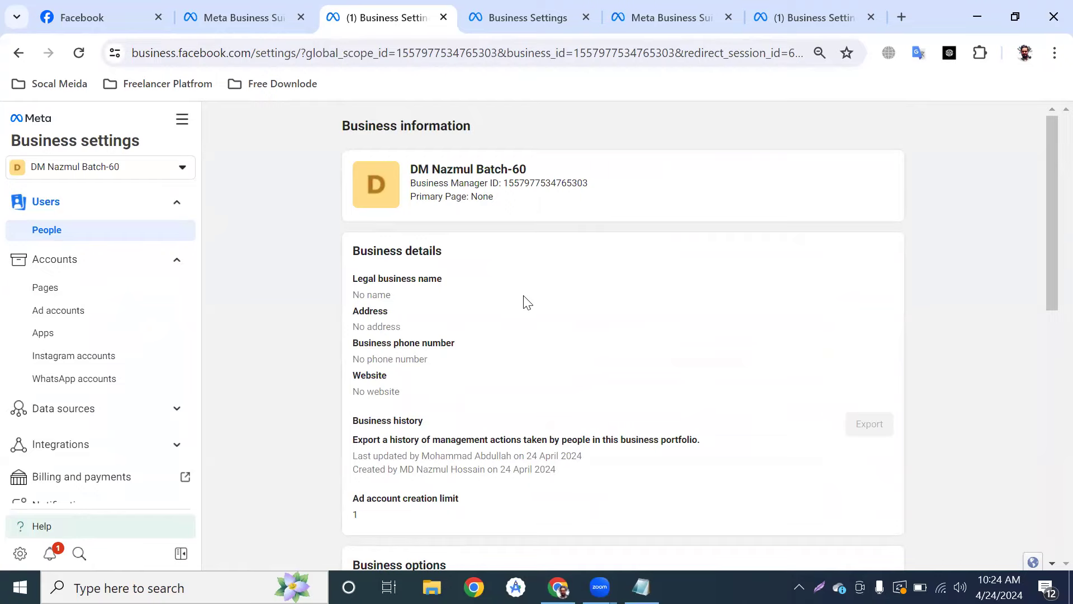
pyautogui.scroll(-3, 528, 372)
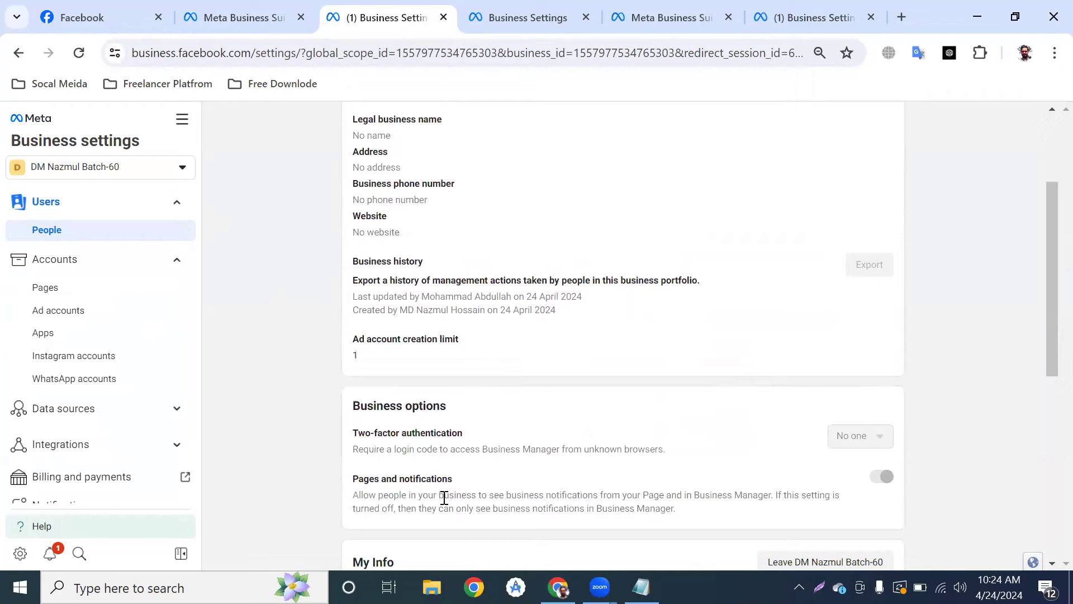
pyautogui.scroll(2, 383, 309)
pyautogui.scroll(1, 383, 309)
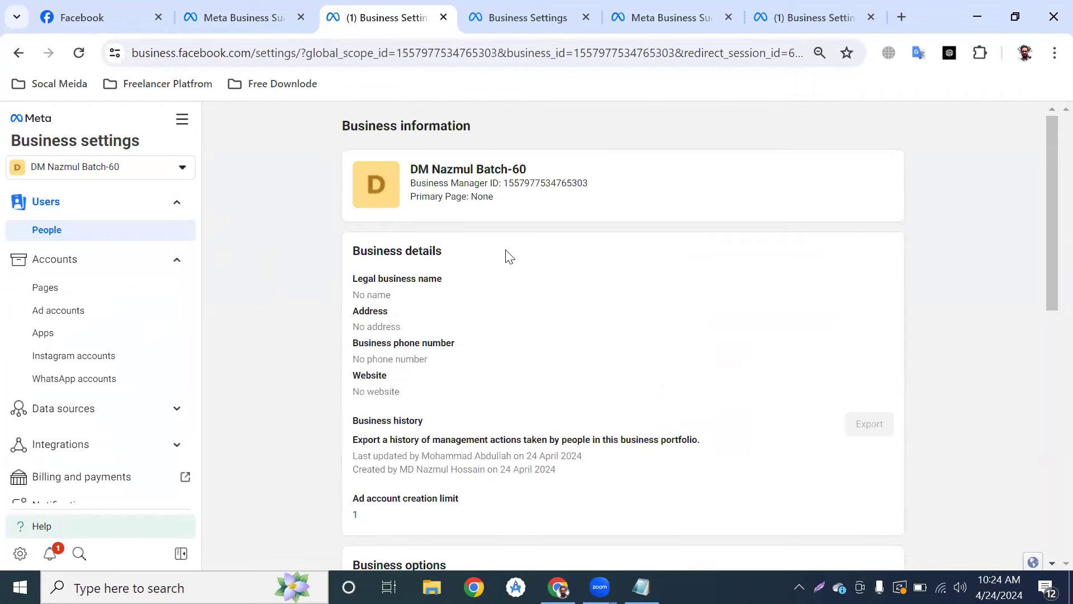
pyautogui.click(58, 335)
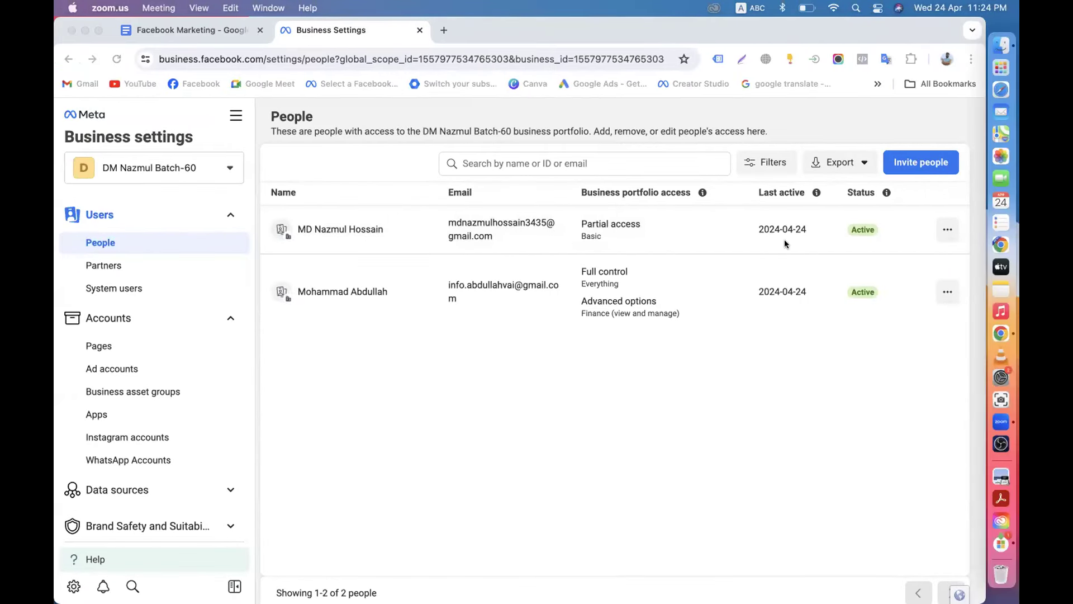
# Open the business portfolio permissions editor for the member with Partial access.
pyautogui.click(941, 234)
pyautogui.click(942, 233)
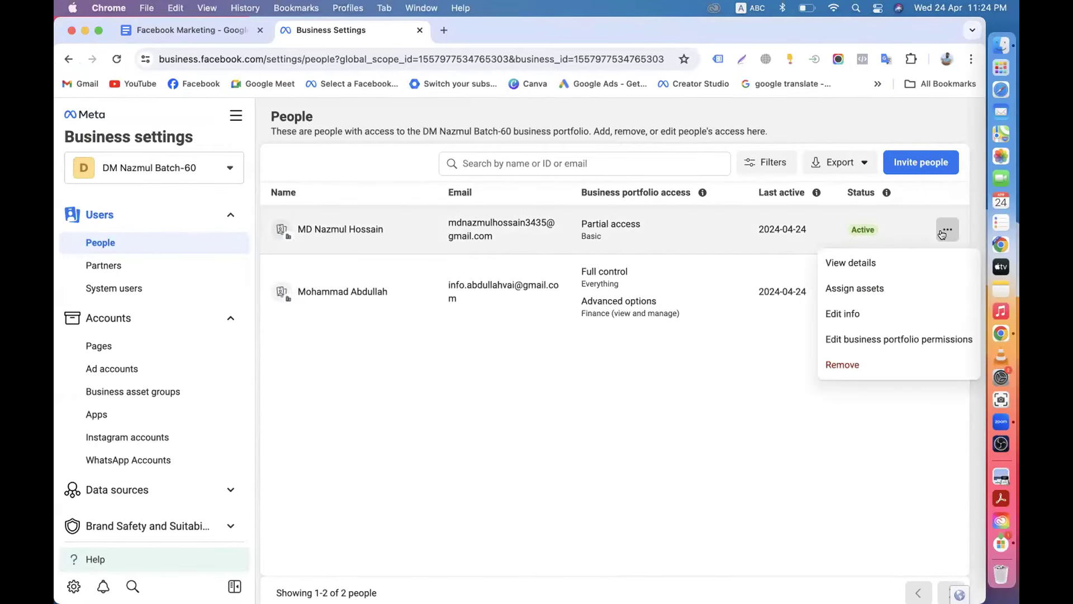
pyautogui.click(945, 231)
pyautogui.click(945, 231)
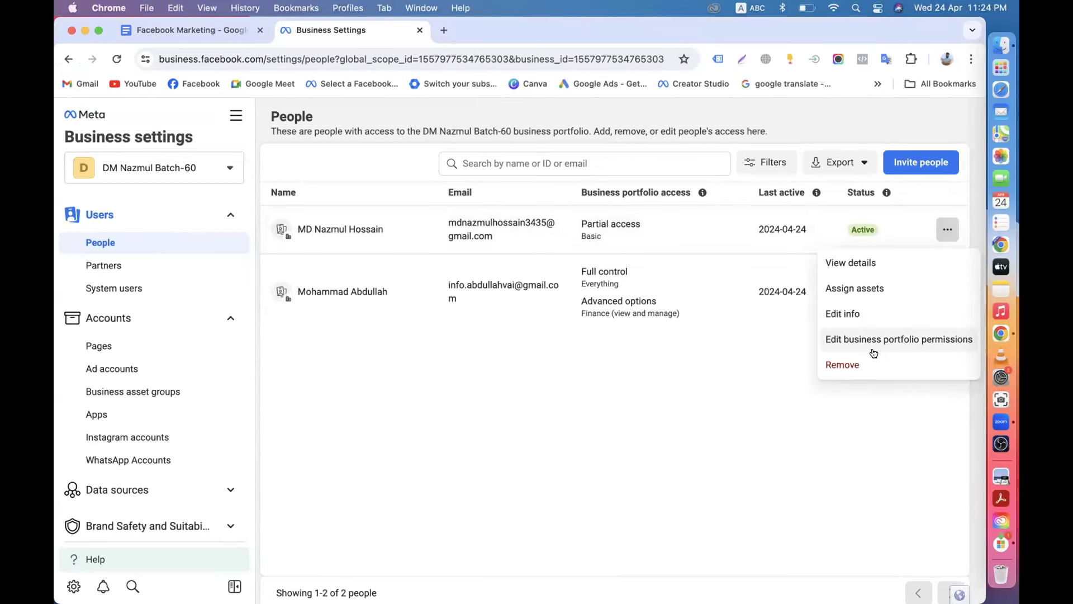
pyautogui.click(881, 339)
# Grant that member Full control plus Finance view and manage rights, and save.
pyautogui.click(337, 408)
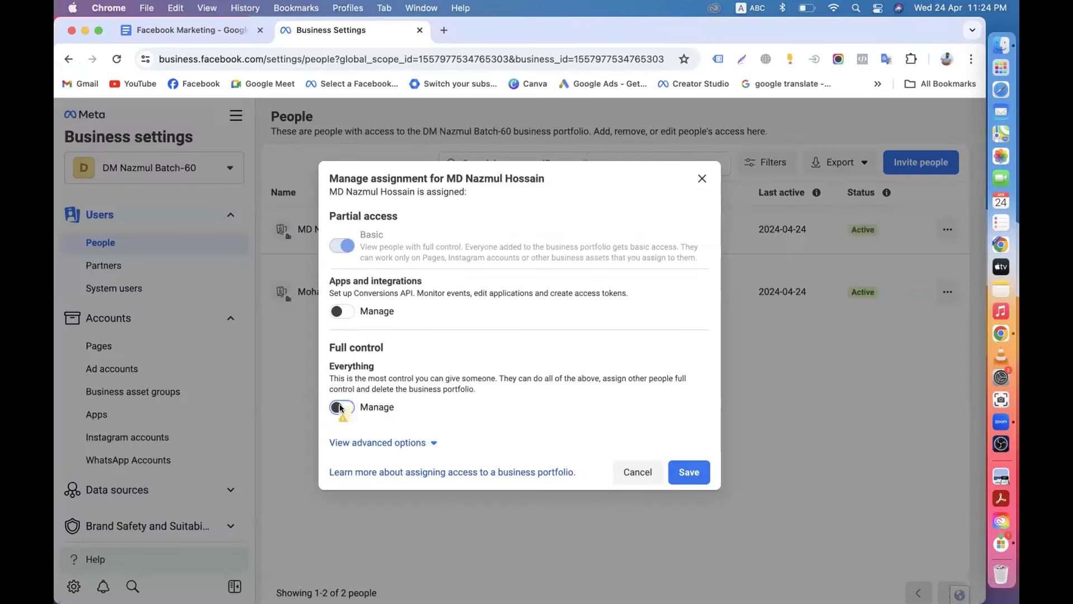
pyautogui.click(431, 476)
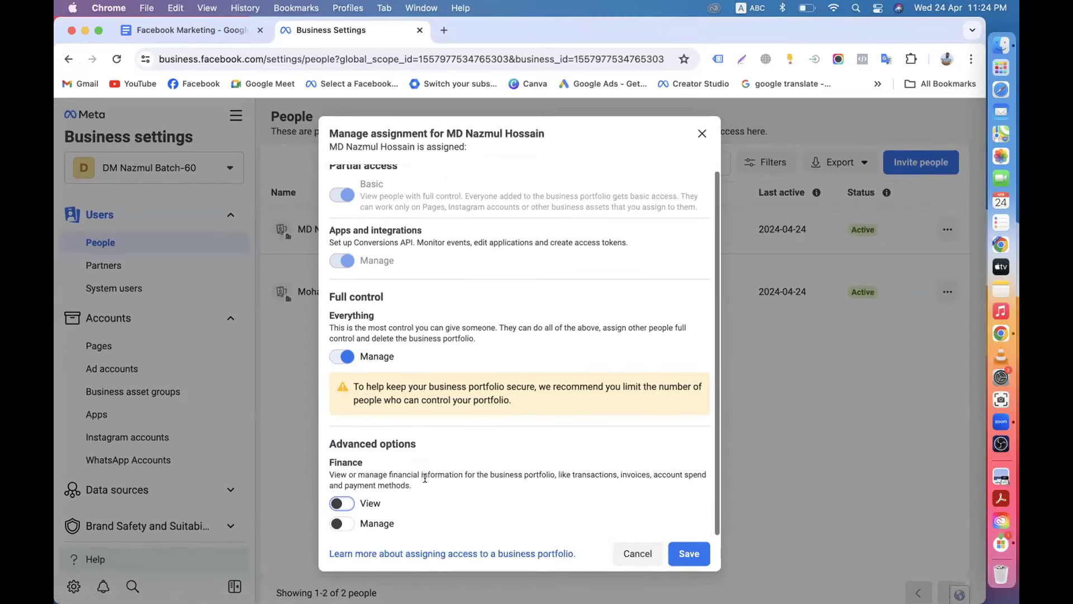
pyautogui.click(337, 523)
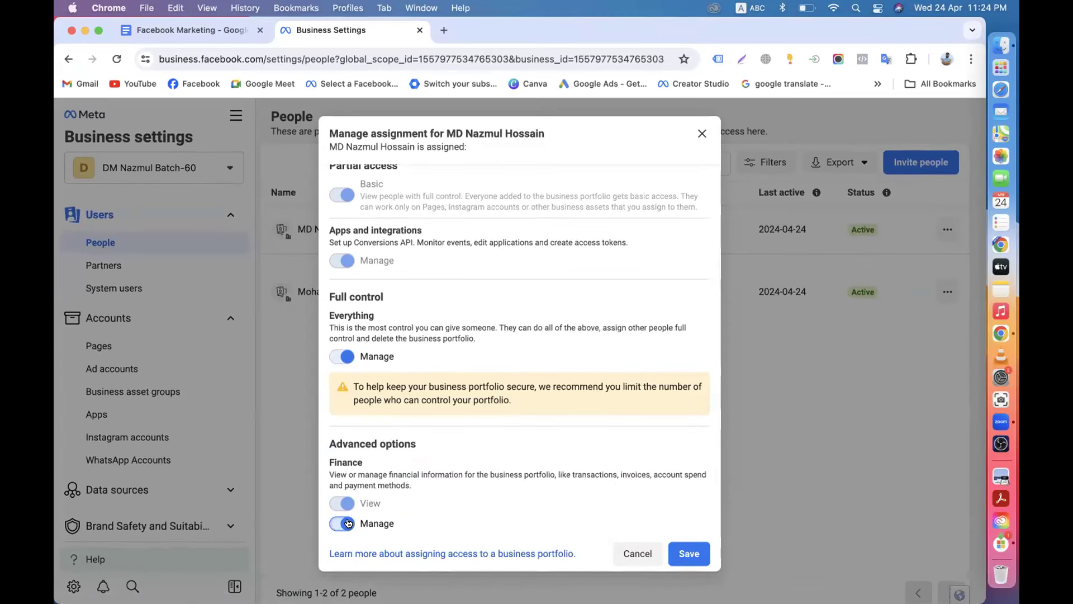
pyautogui.click(691, 553)
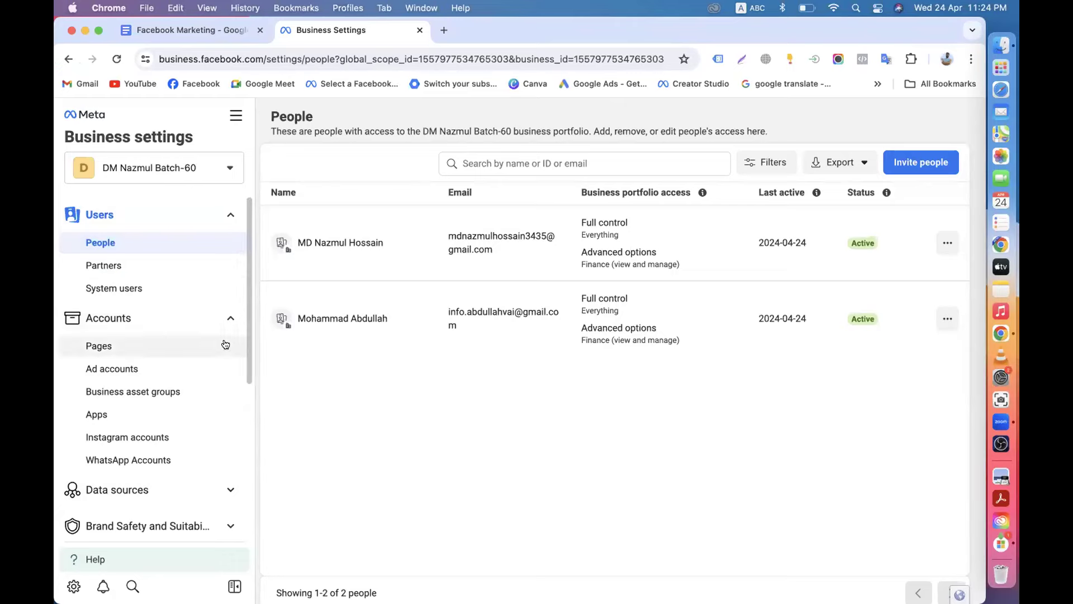
pyautogui.click(225, 168)
pyautogui.scroll(-3, 188, 414)
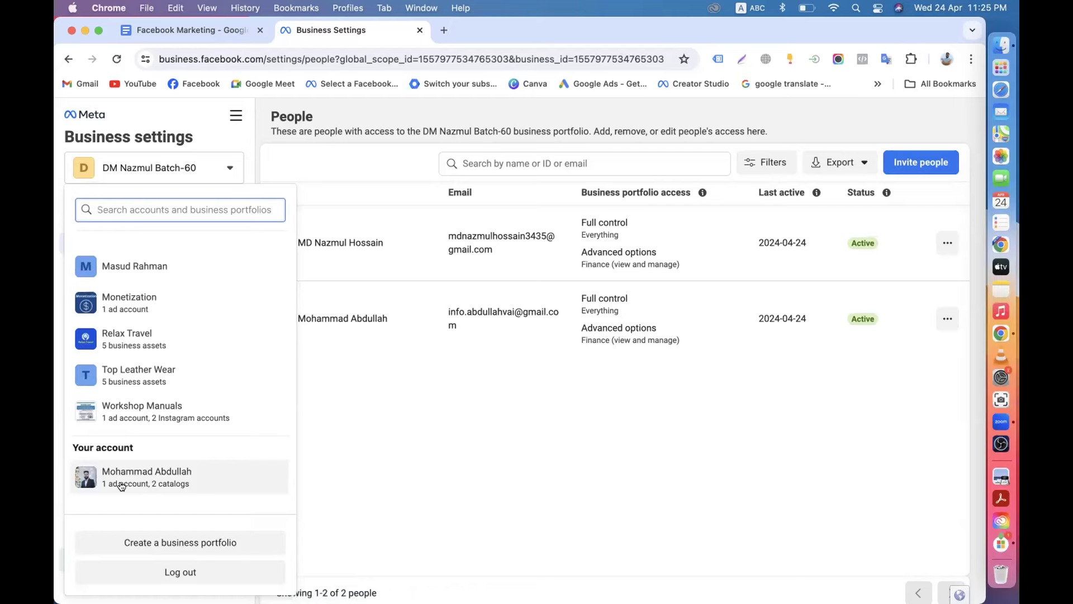
pyautogui.scroll(10, 148, 483)
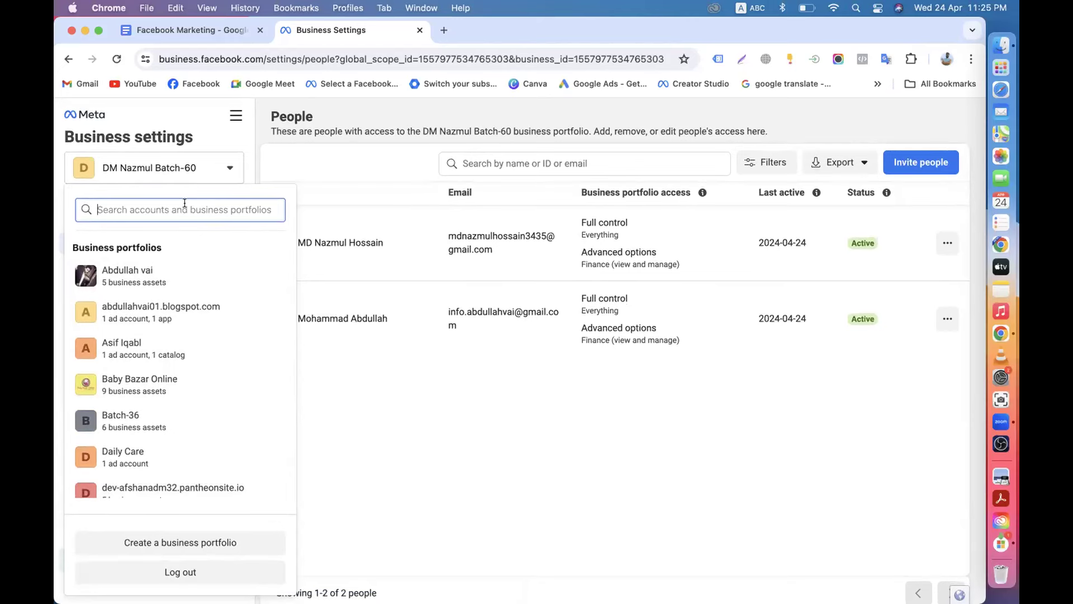
pyautogui.scroll(-10, 269, 309)
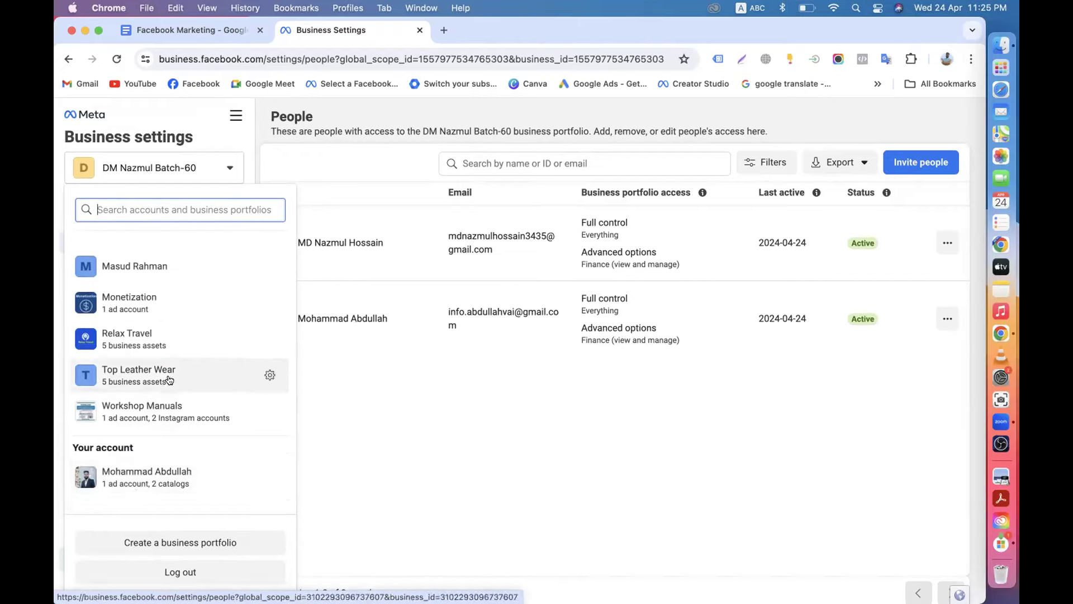
pyautogui.scroll(5, 158, 341)
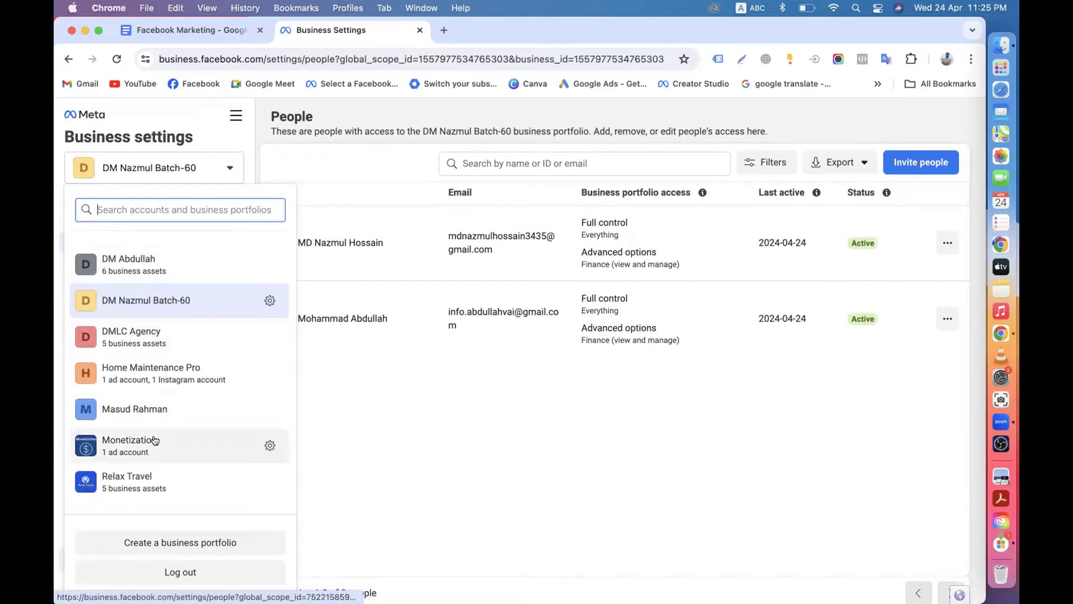
pyautogui.scroll(-5, 155, 440)
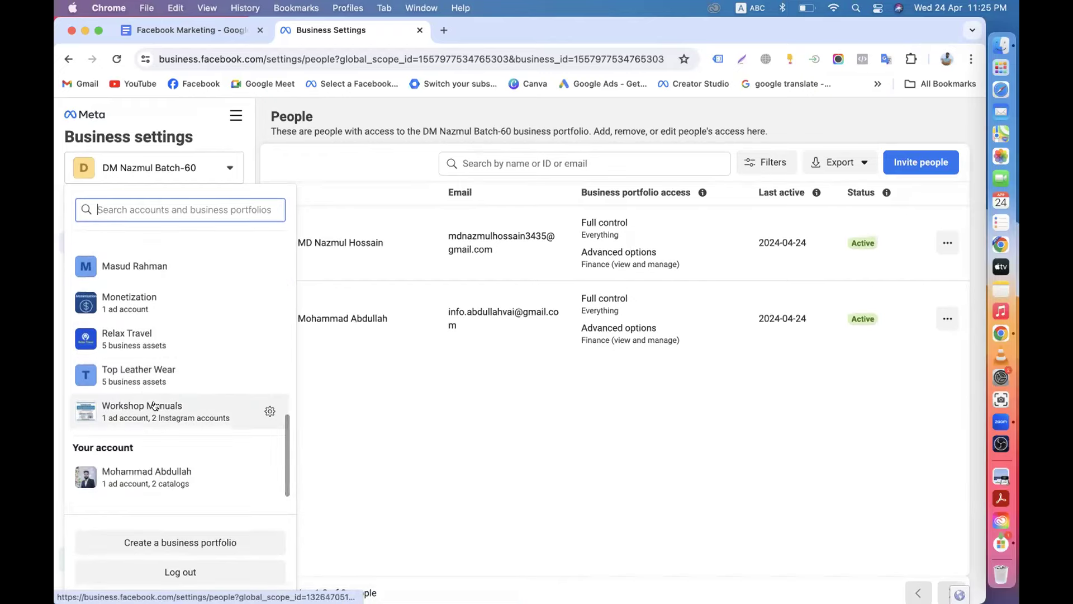
pyautogui.scroll(3, 155, 406)
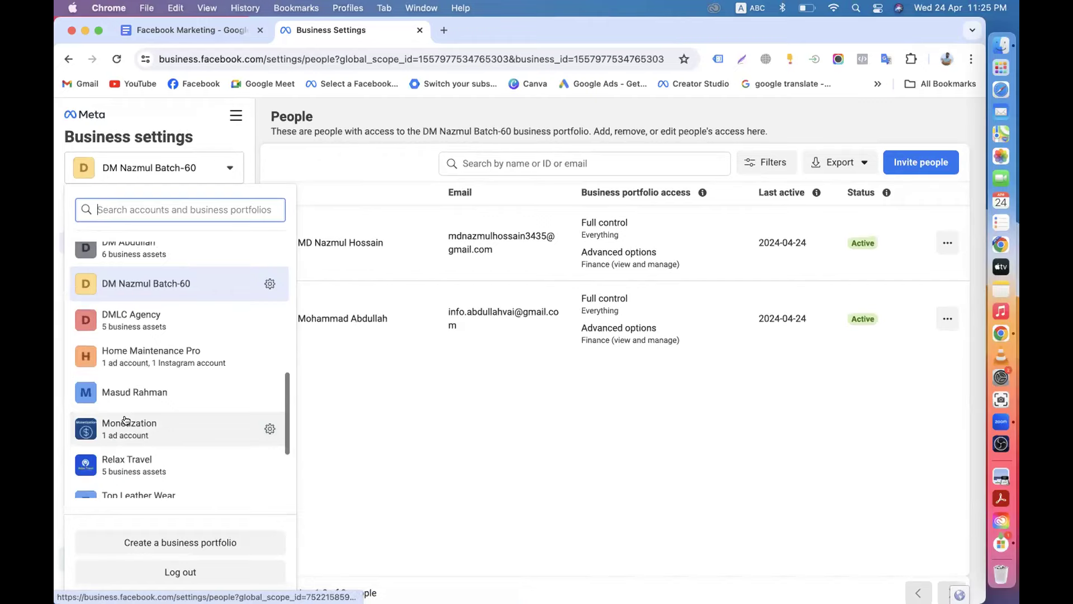
pyautogui.scroll(2, 137, 394)
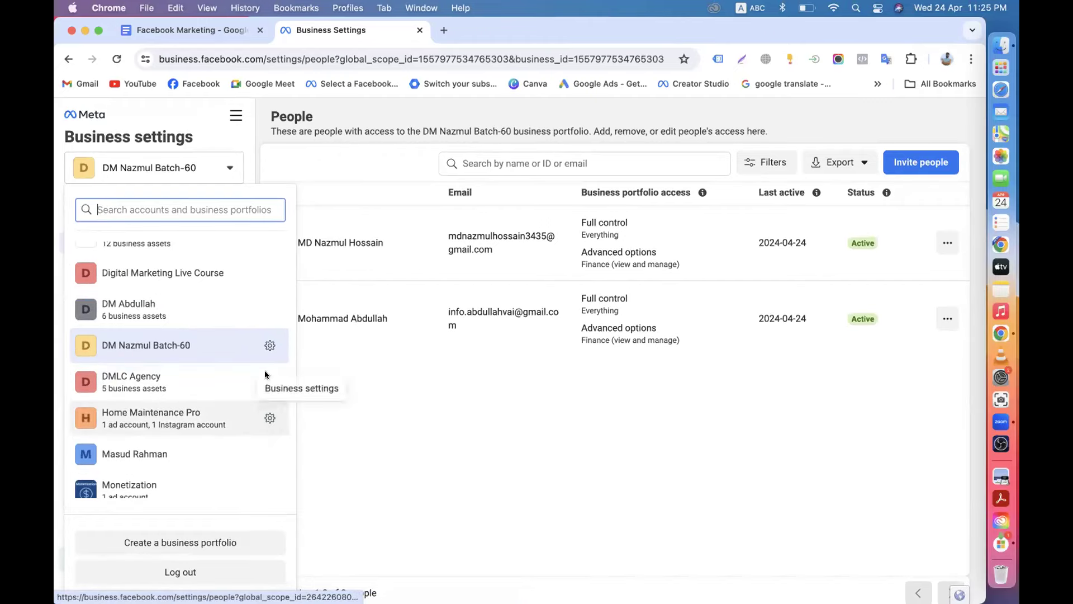
pyautogui.scroll(3, 207, 316)
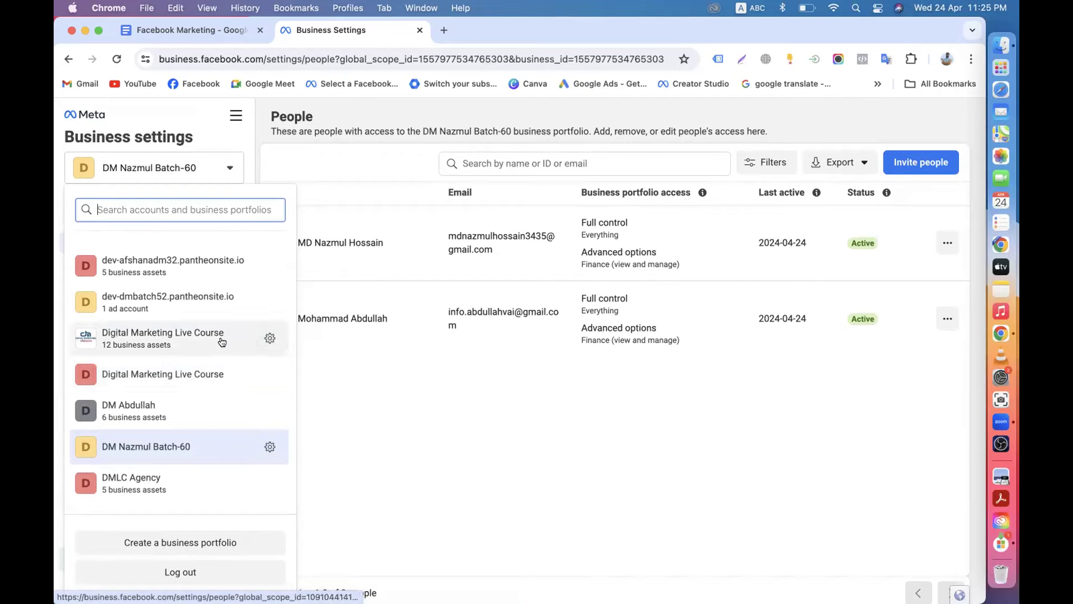
pyautogui.scroll(2, 222, 342)
pyautogui.scroll(-10, 239, 330)
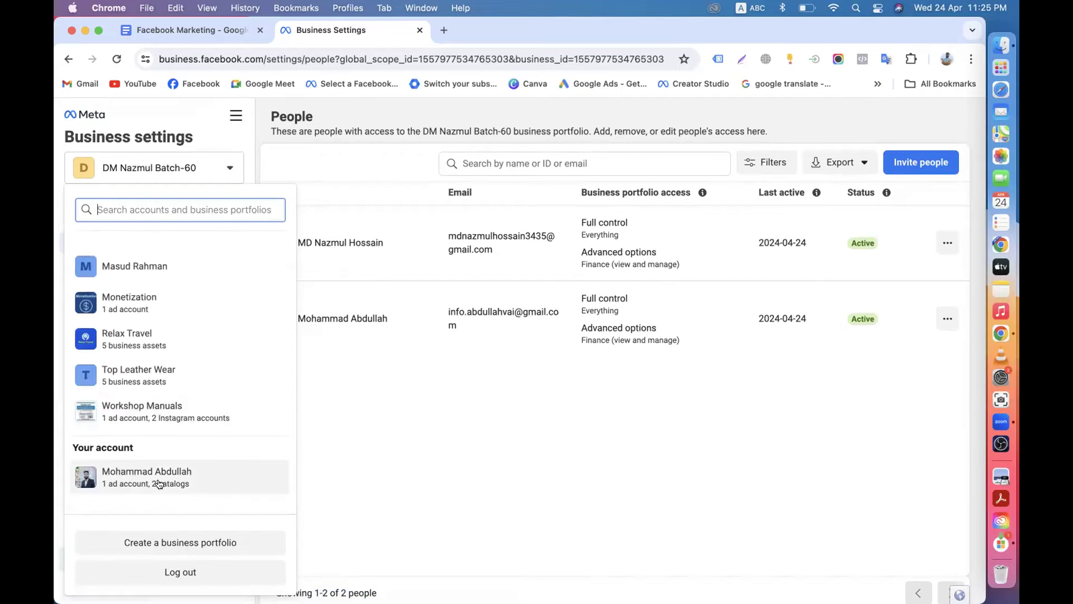
pyautogui.scroll(1, 213, 391)
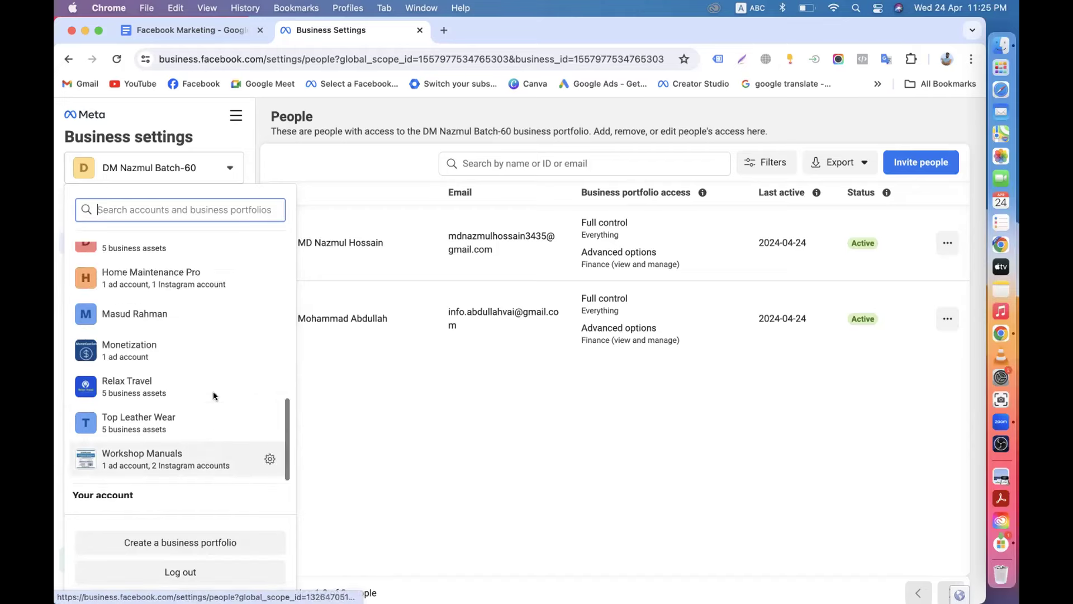
pyautogui.scroll(10, 214, 395)
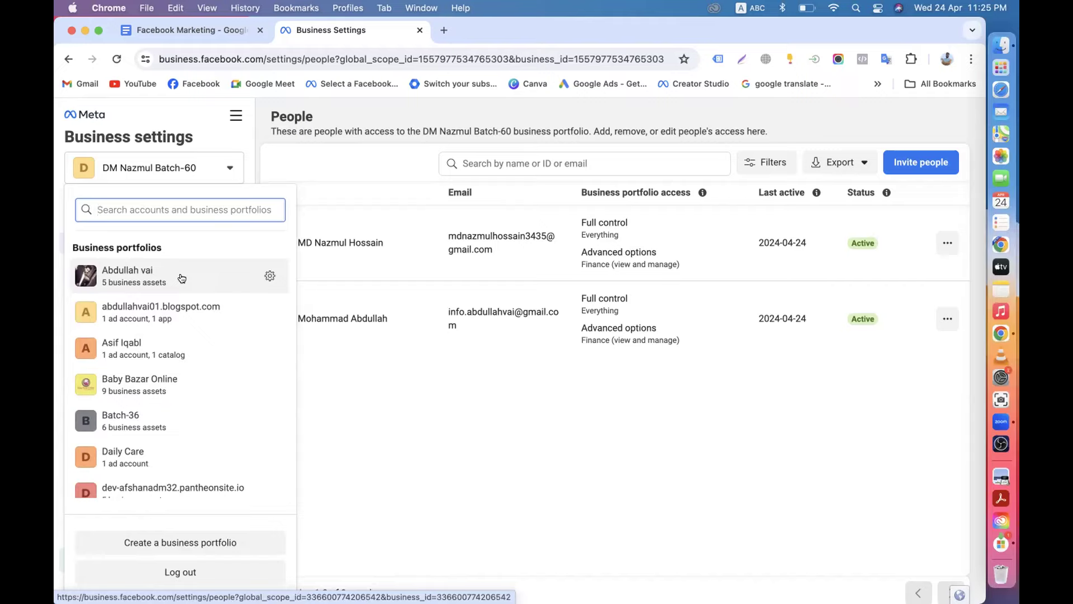
pyautogui.click(336, 441)
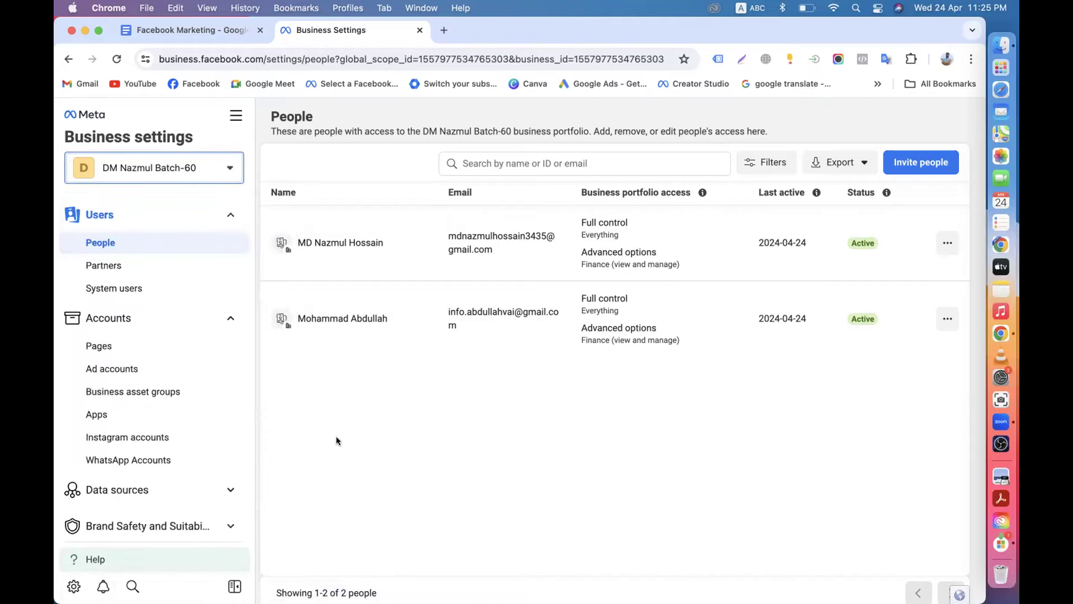
pyautogui.scroll(-5, 229, 502)
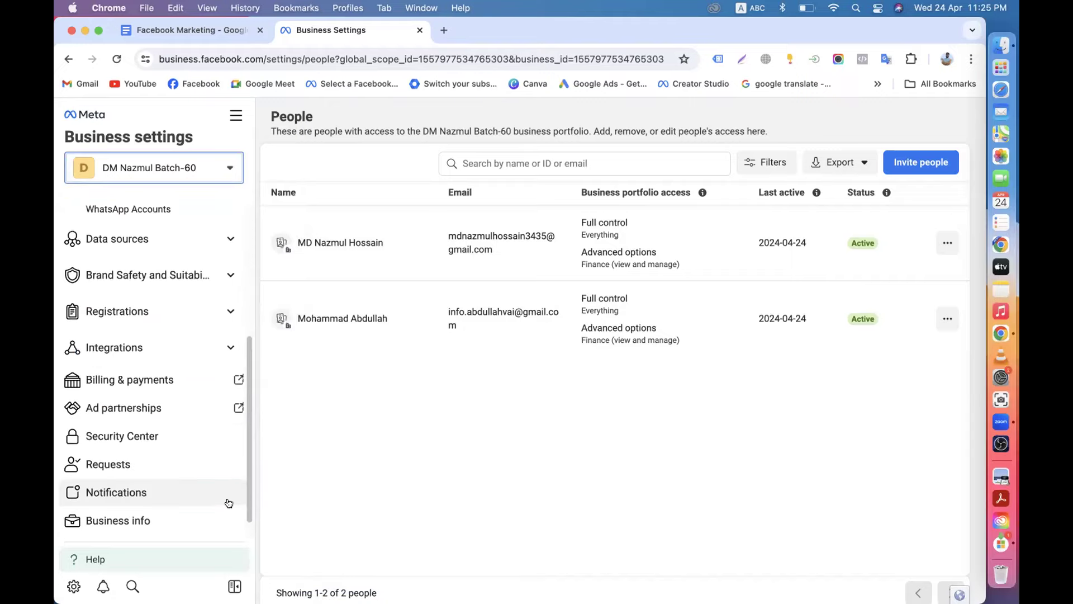